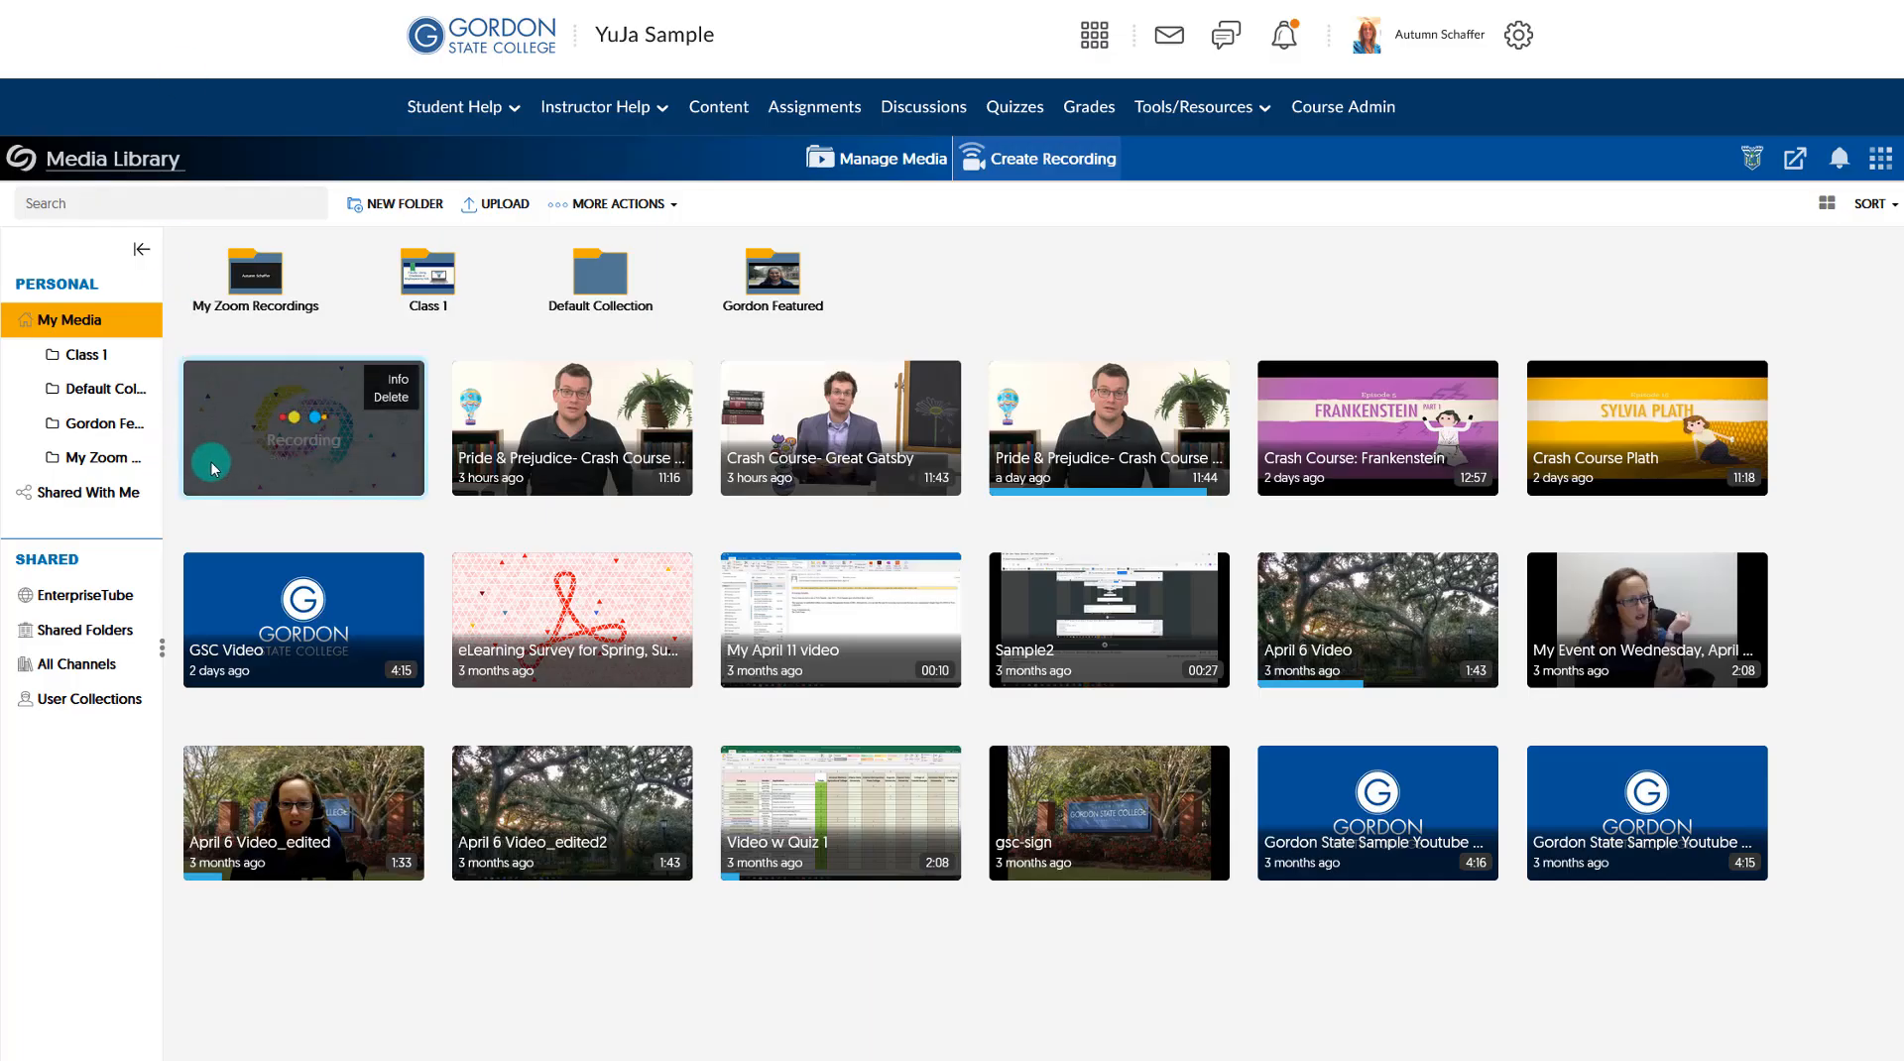
- Create a recording titled "Yuja 1 Screen" with the Browser Capture Studio and launch the studio
{"action": "mouse_move", "coordinate": [324, 487]}
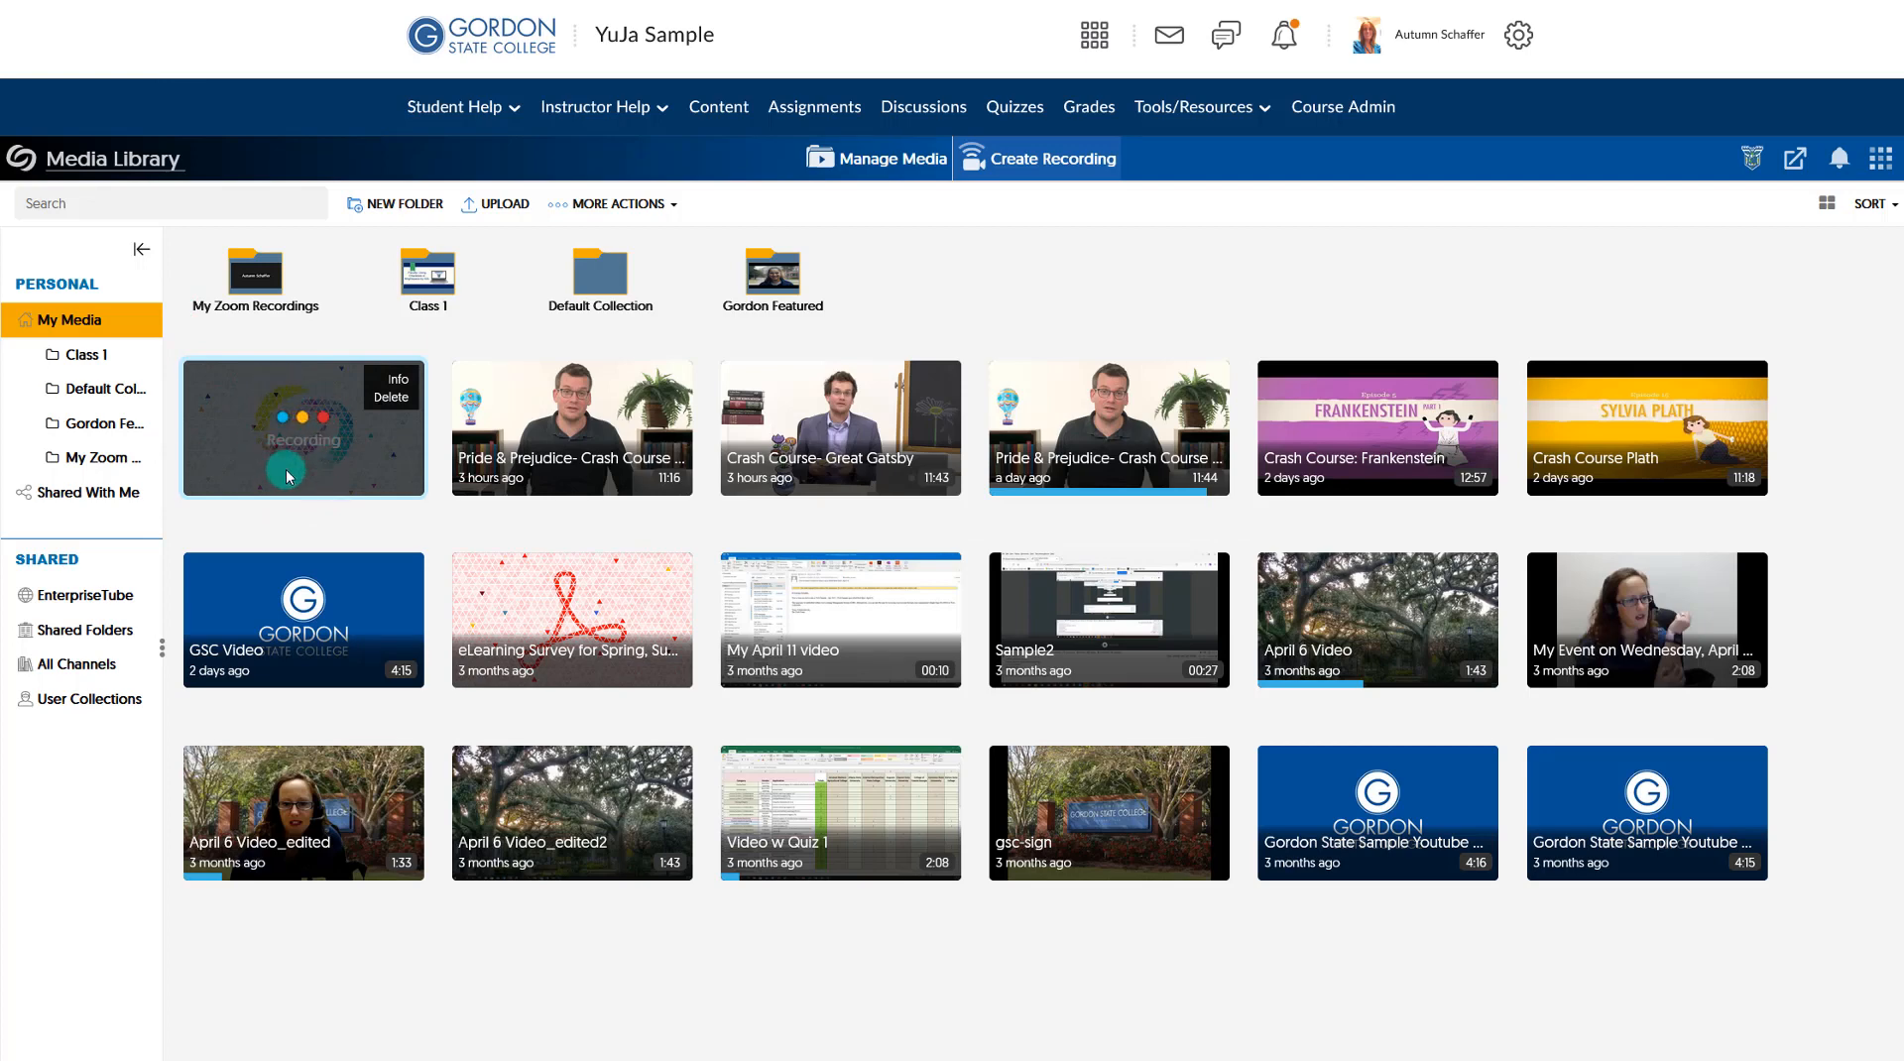
{"action": "mouse_move", "coordinate": [580, 458]}
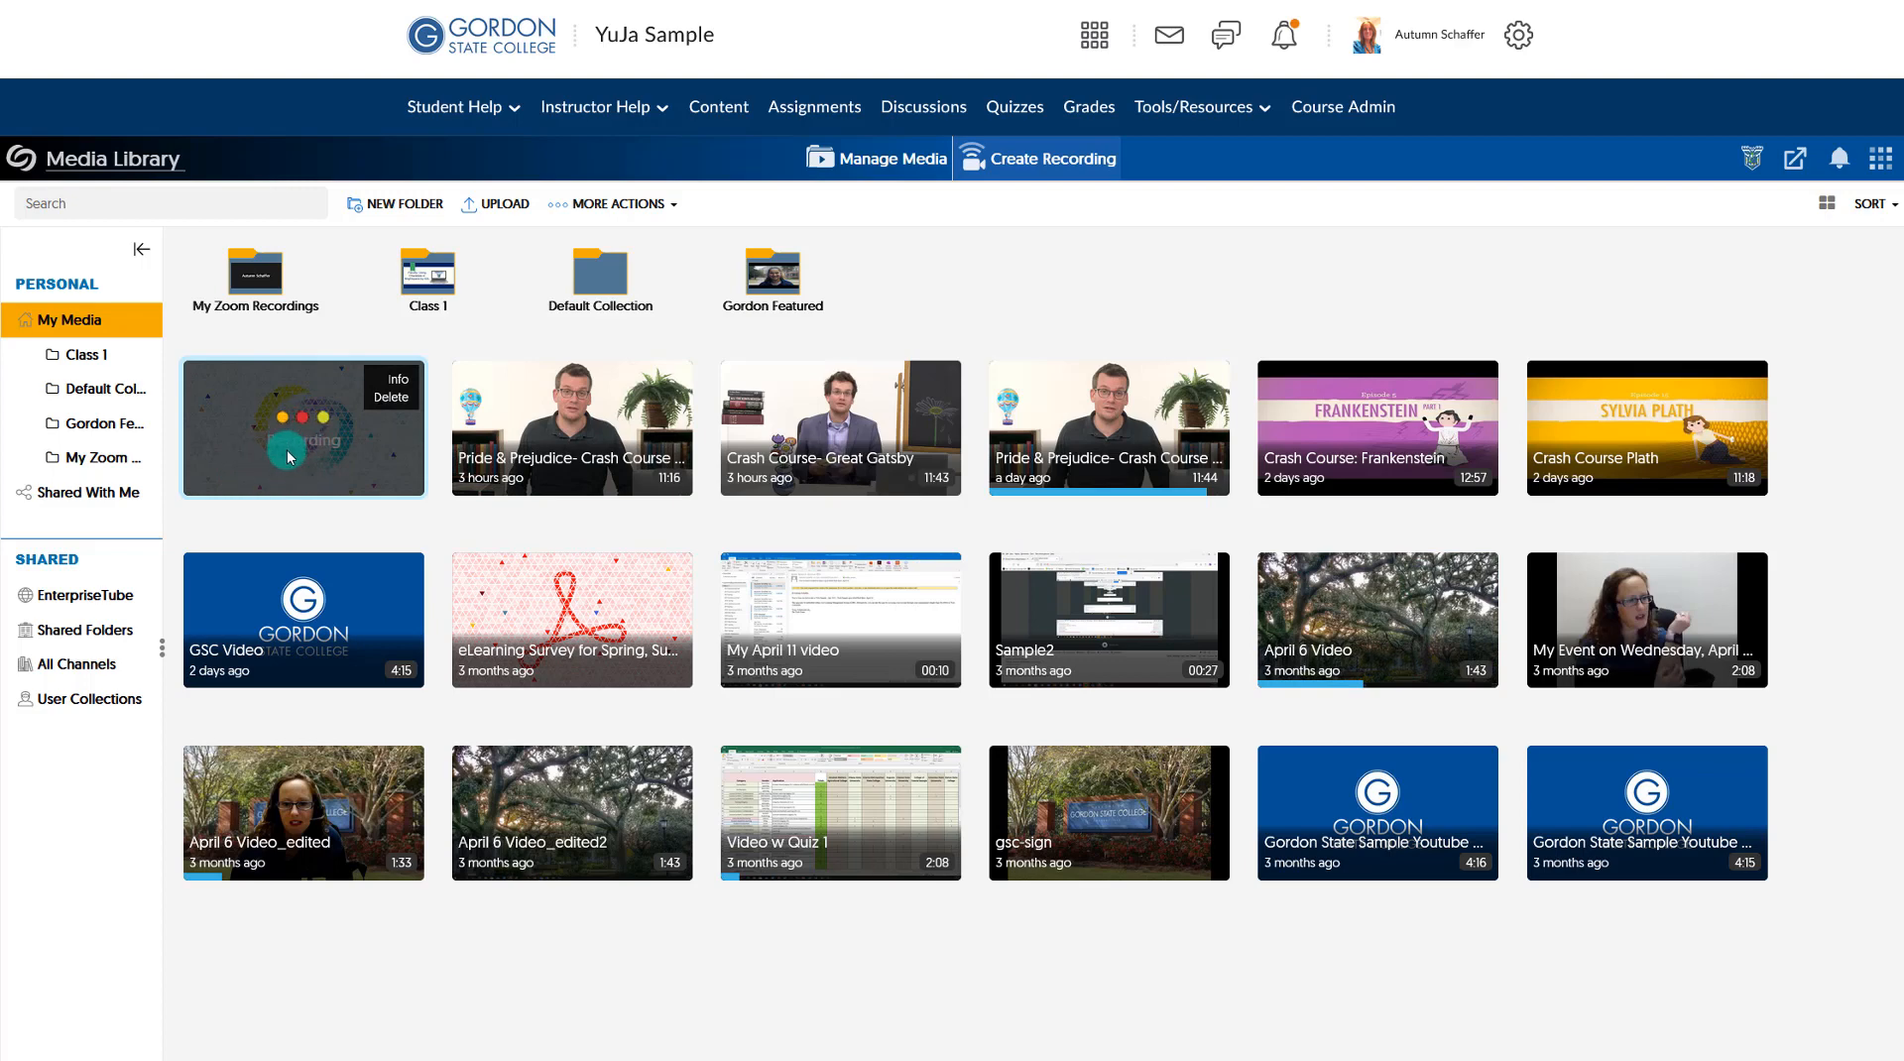
{"action": "left_click", "coordinate": [1066, 171]}
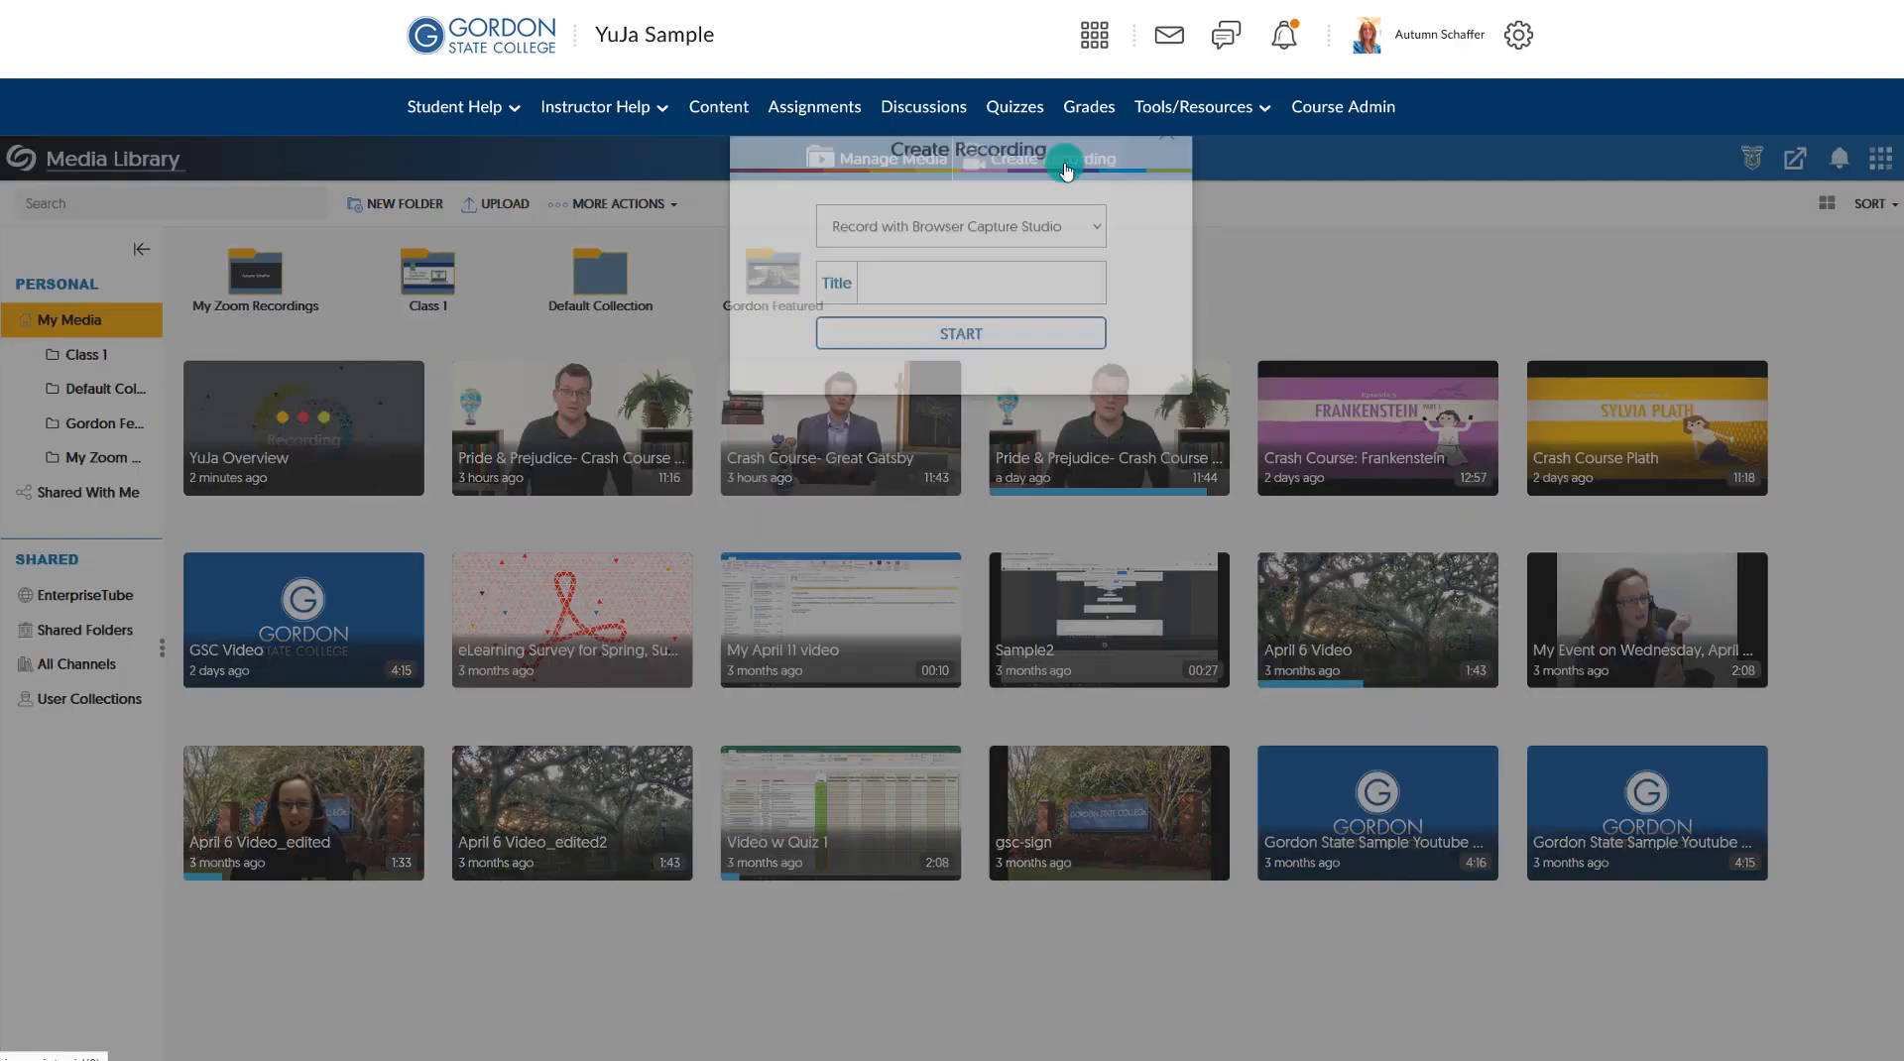
{"action": "left_click", "coordinate": [922, 333]}
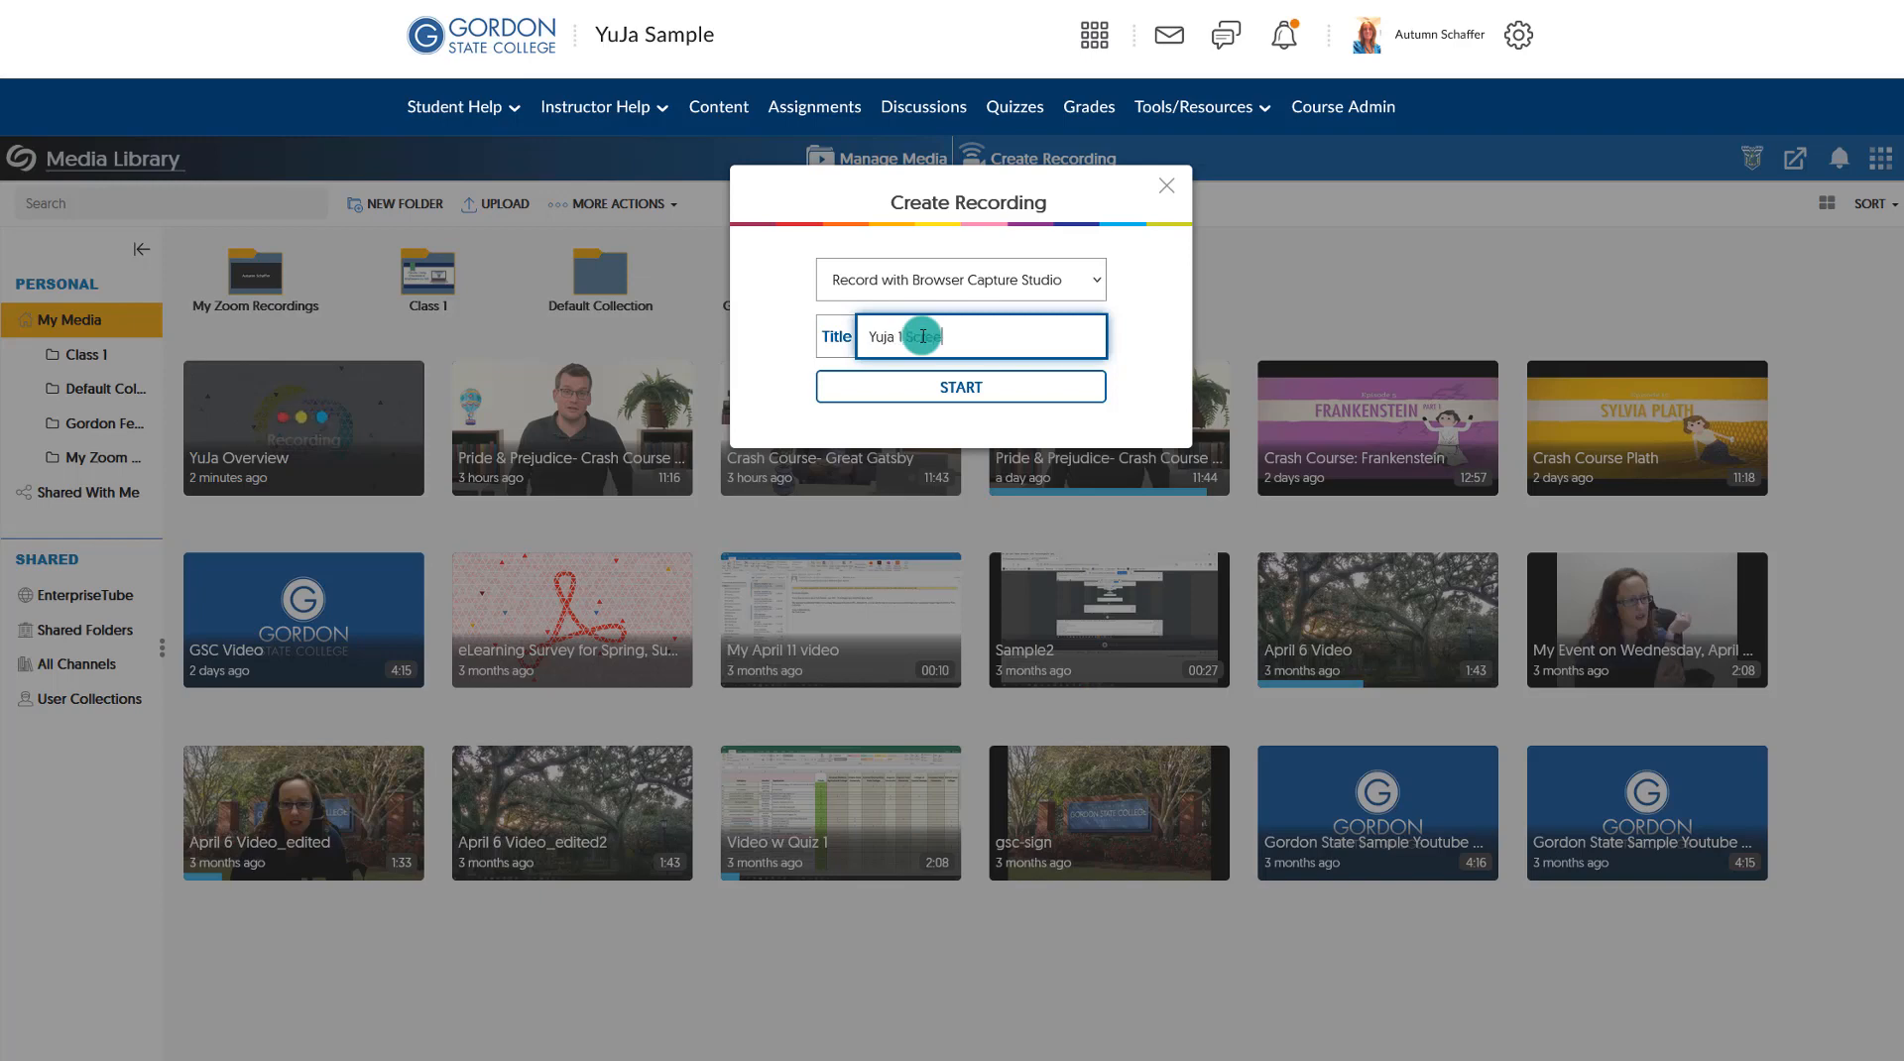
{"action": "left_click", "coordinate": [947, 387]}
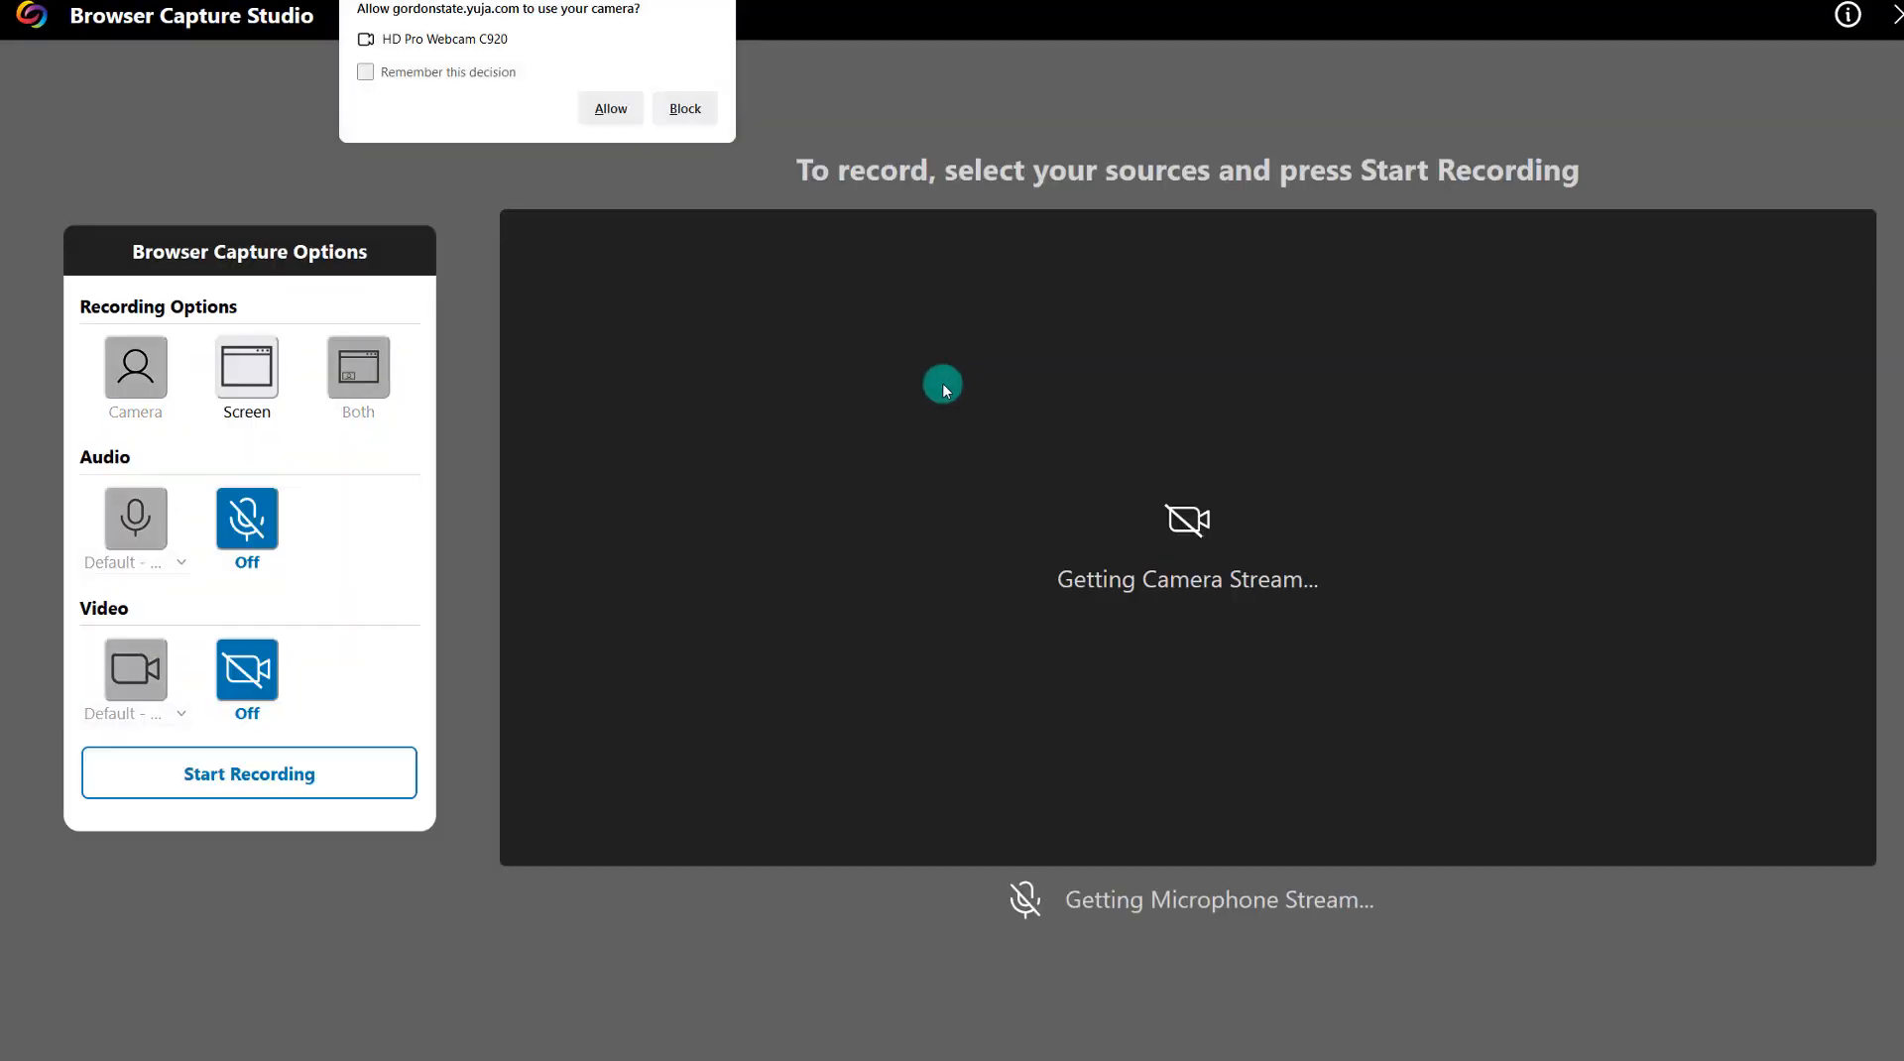
- Allow camera and microphone access, set the recording option to Both, and share Screen 1
{"action": "left_click", "coordinate": [621, 115]}
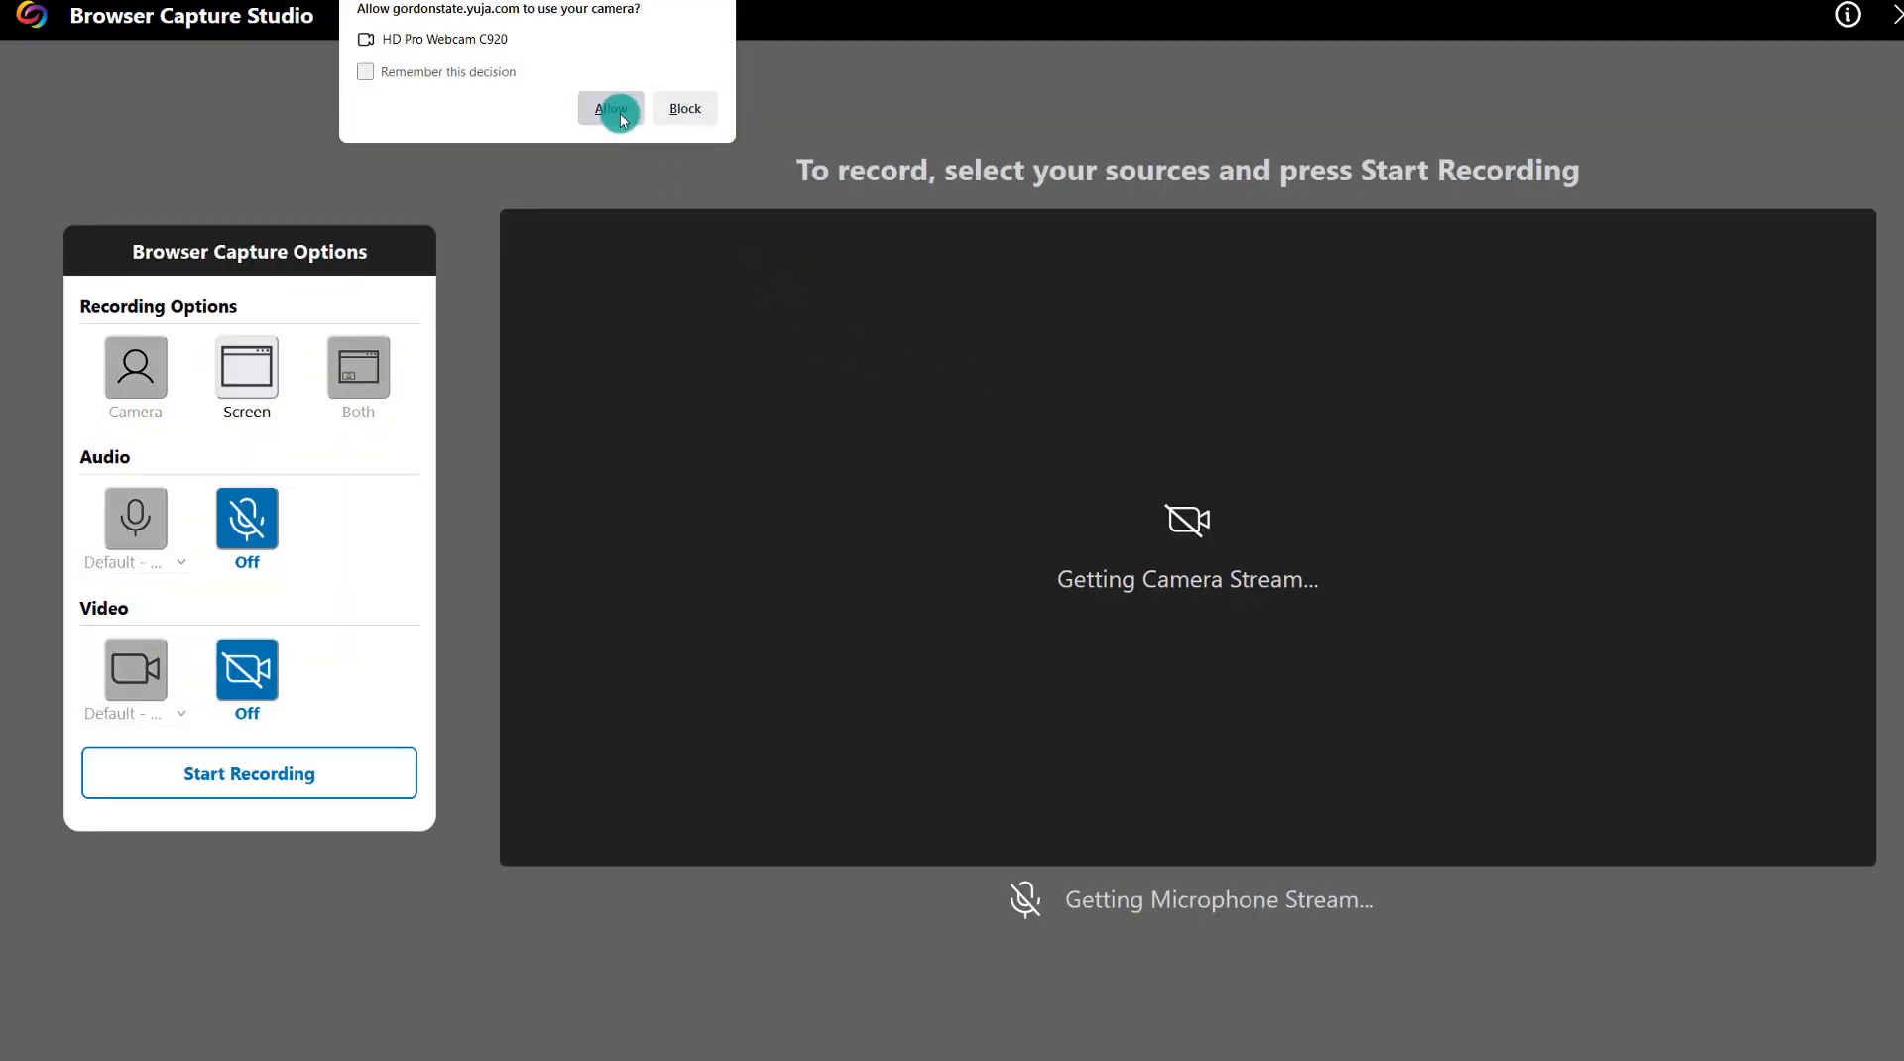
{"action": "left_click", "coordinate": [133, 377]}
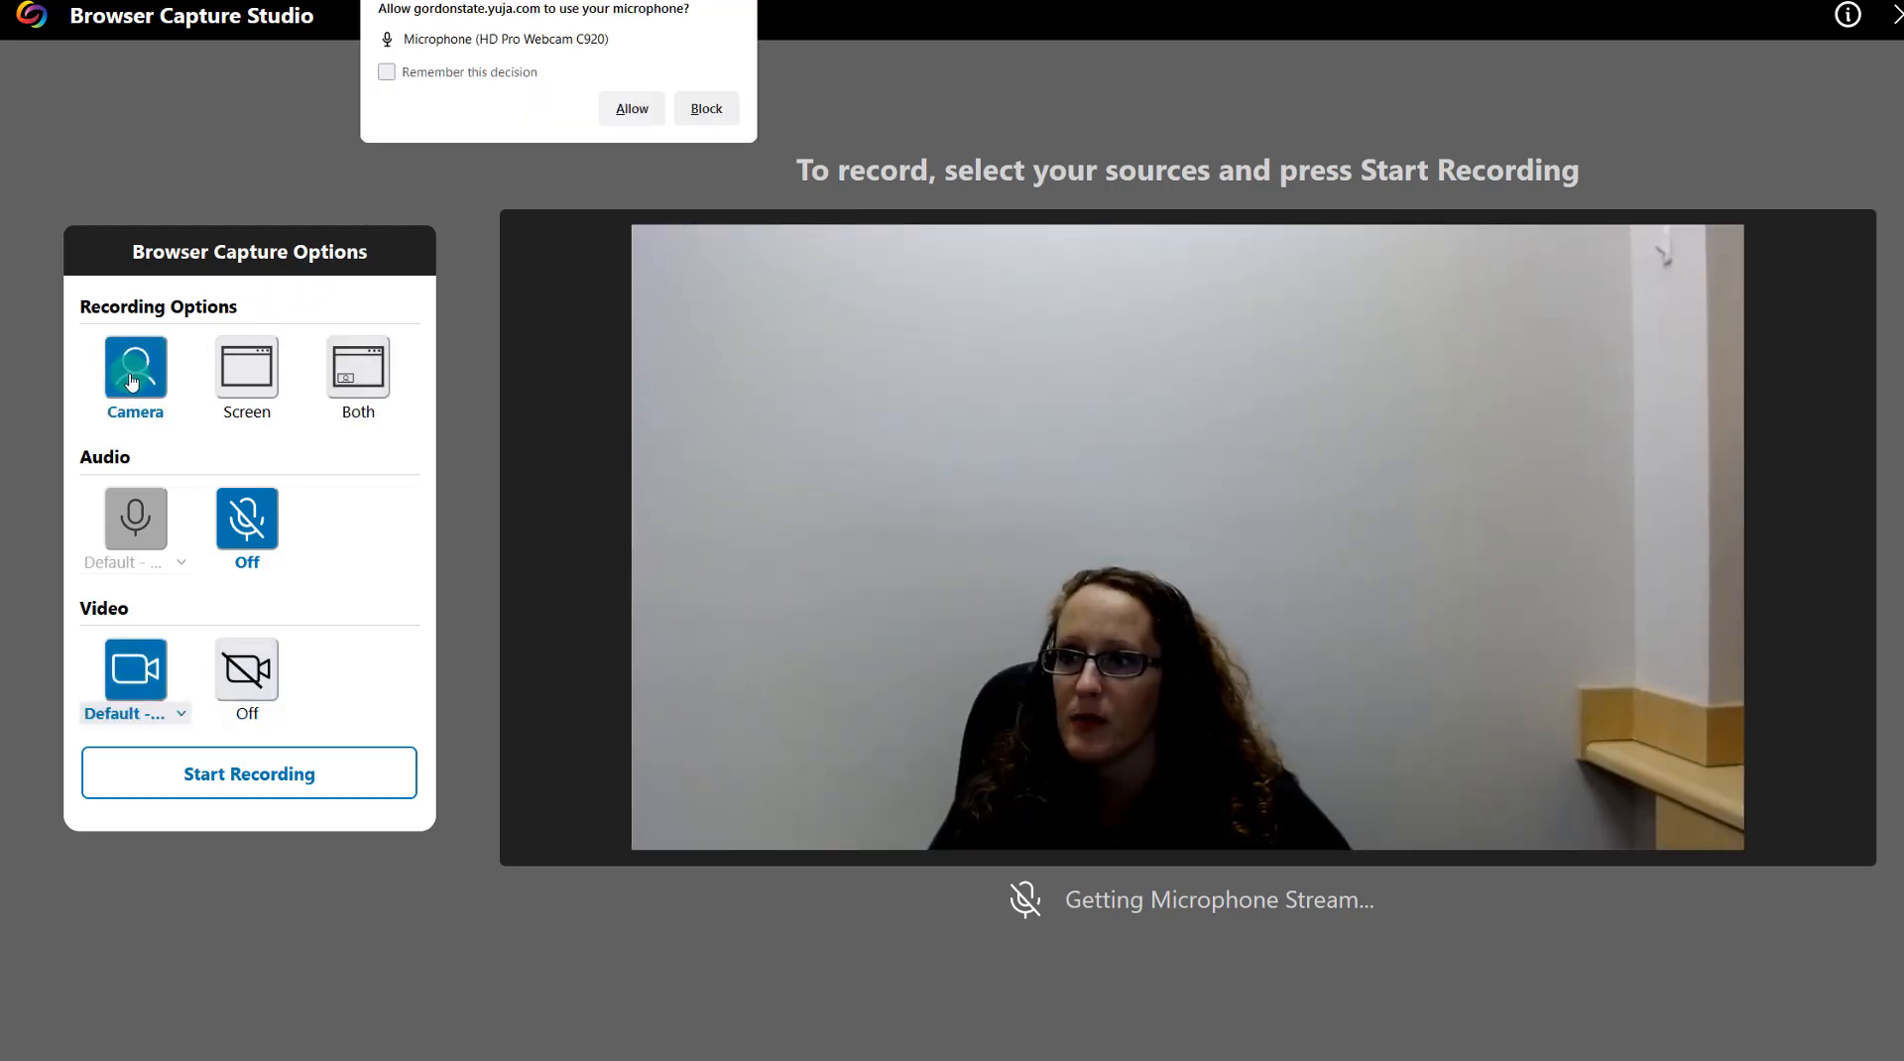
{"action": "left_click", "coordinate": [358, 368]}
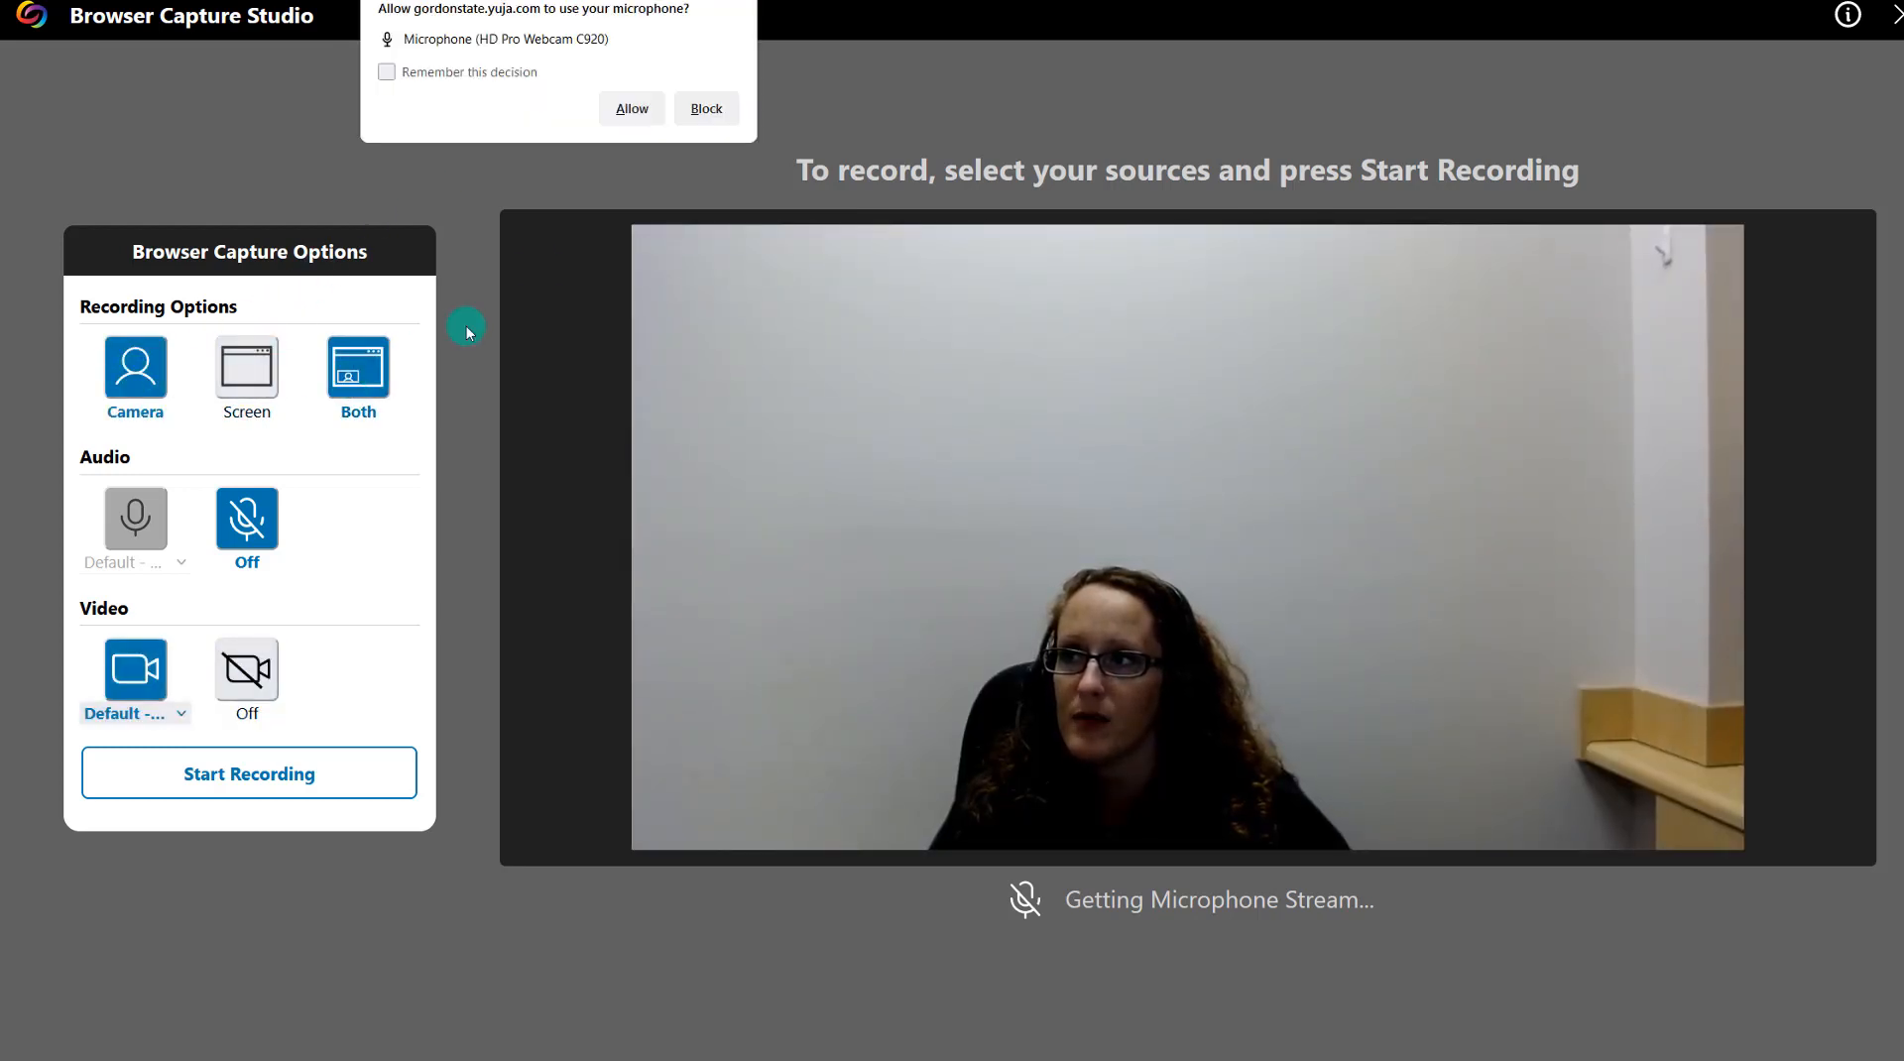
{"action": "left_click", "coordinate": [628, 113]}
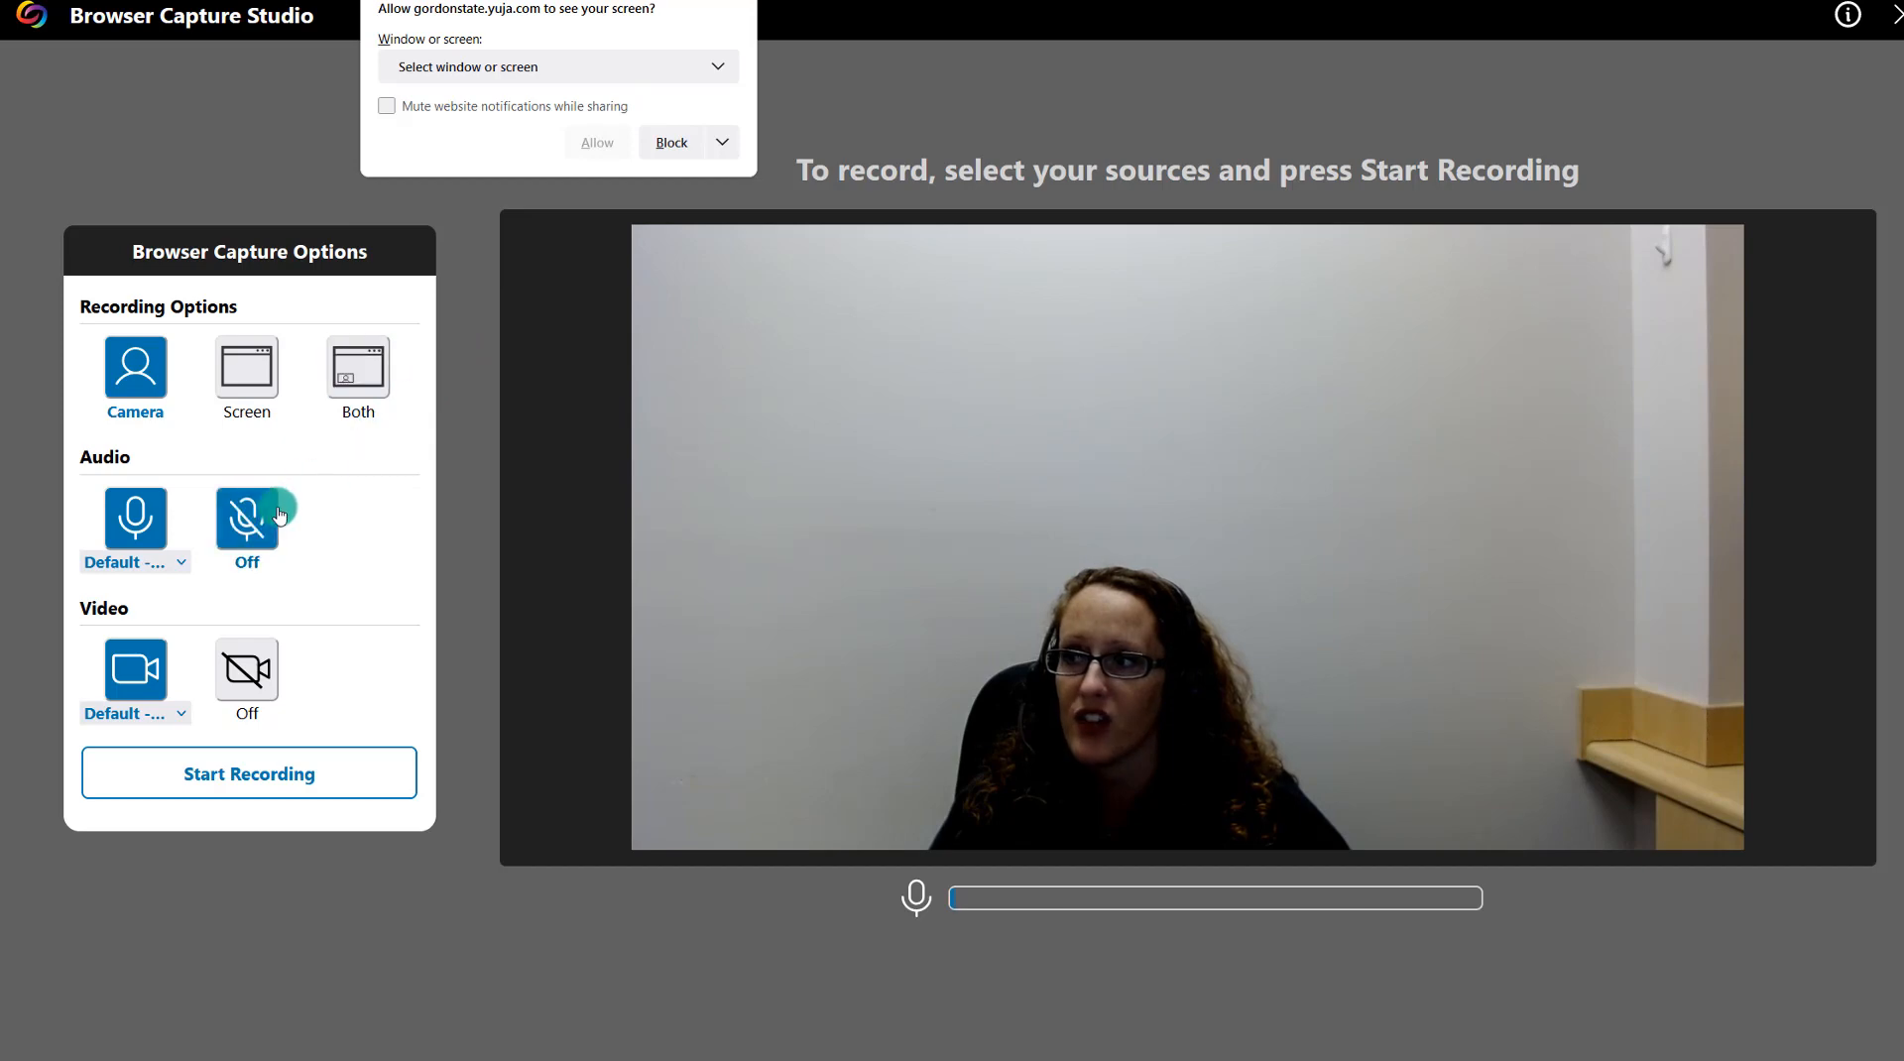
{"action": "left_click", "coordinate": [470, 65]}
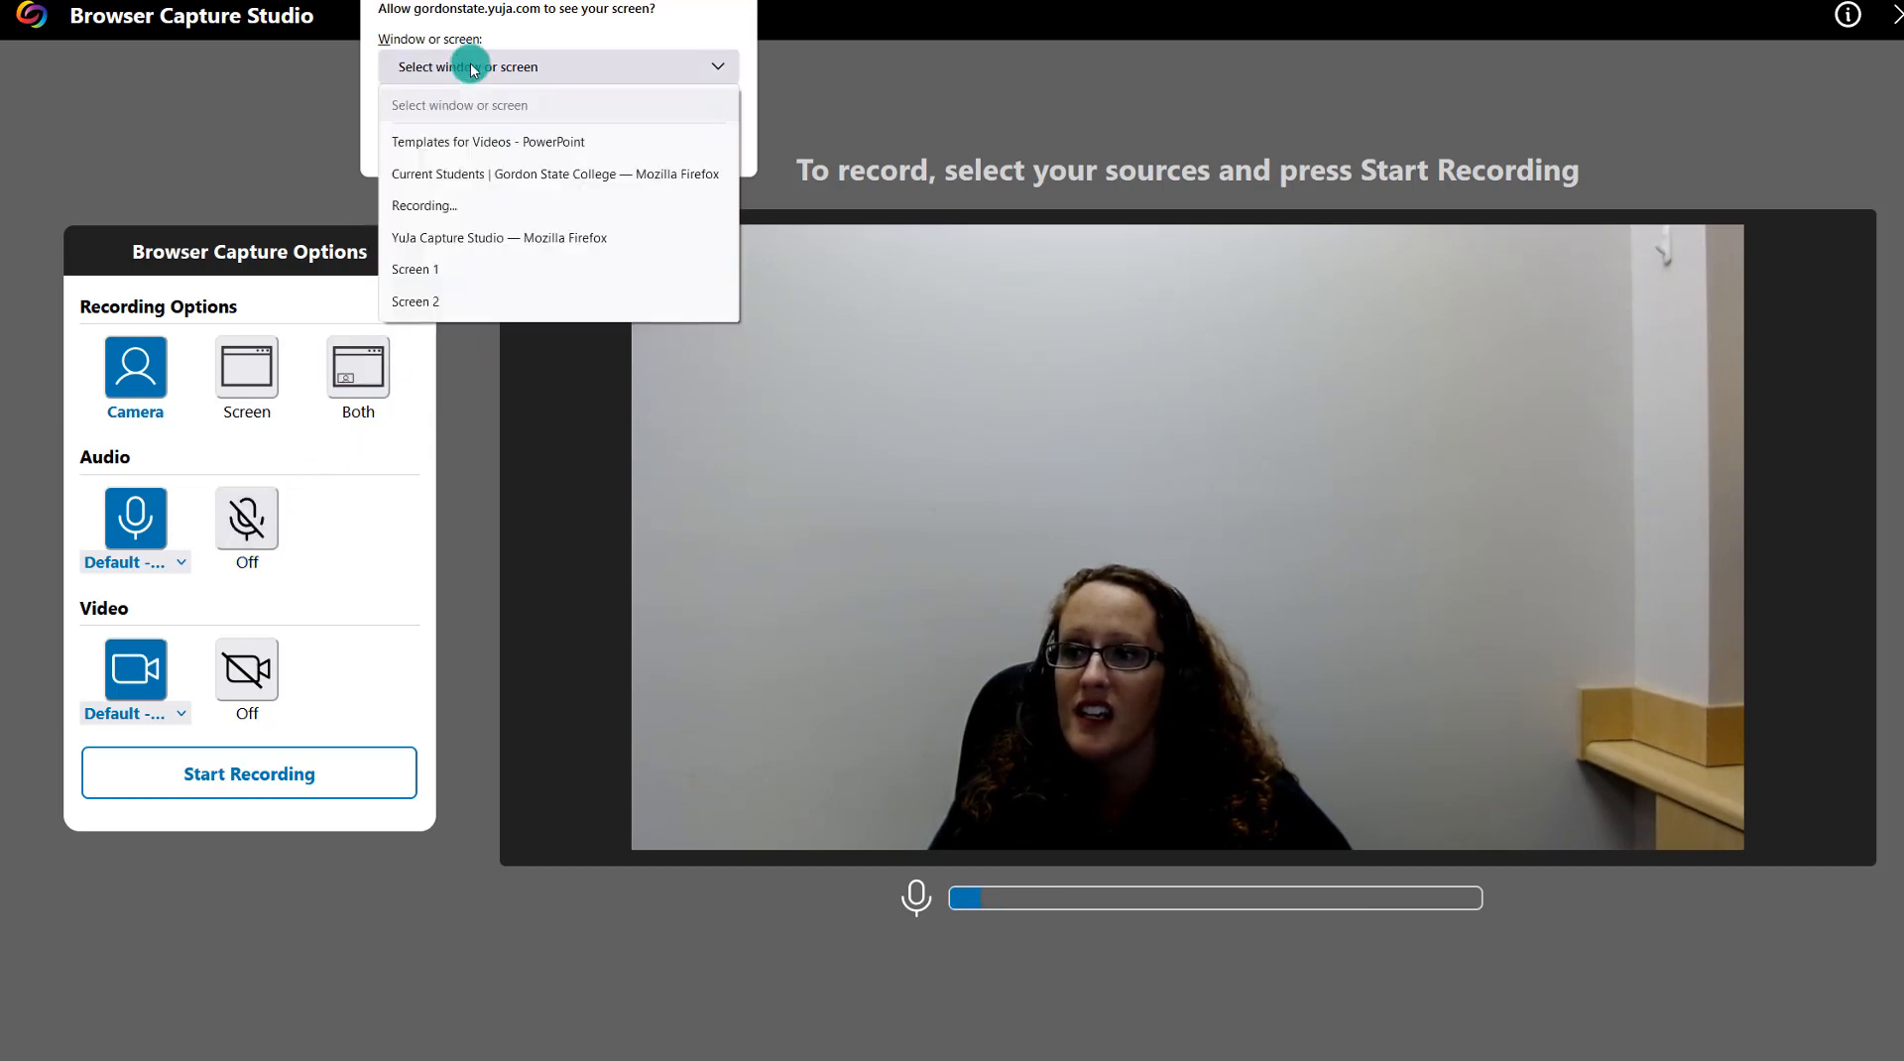
{"action": "left_click", "coordinate": [437, 270]}
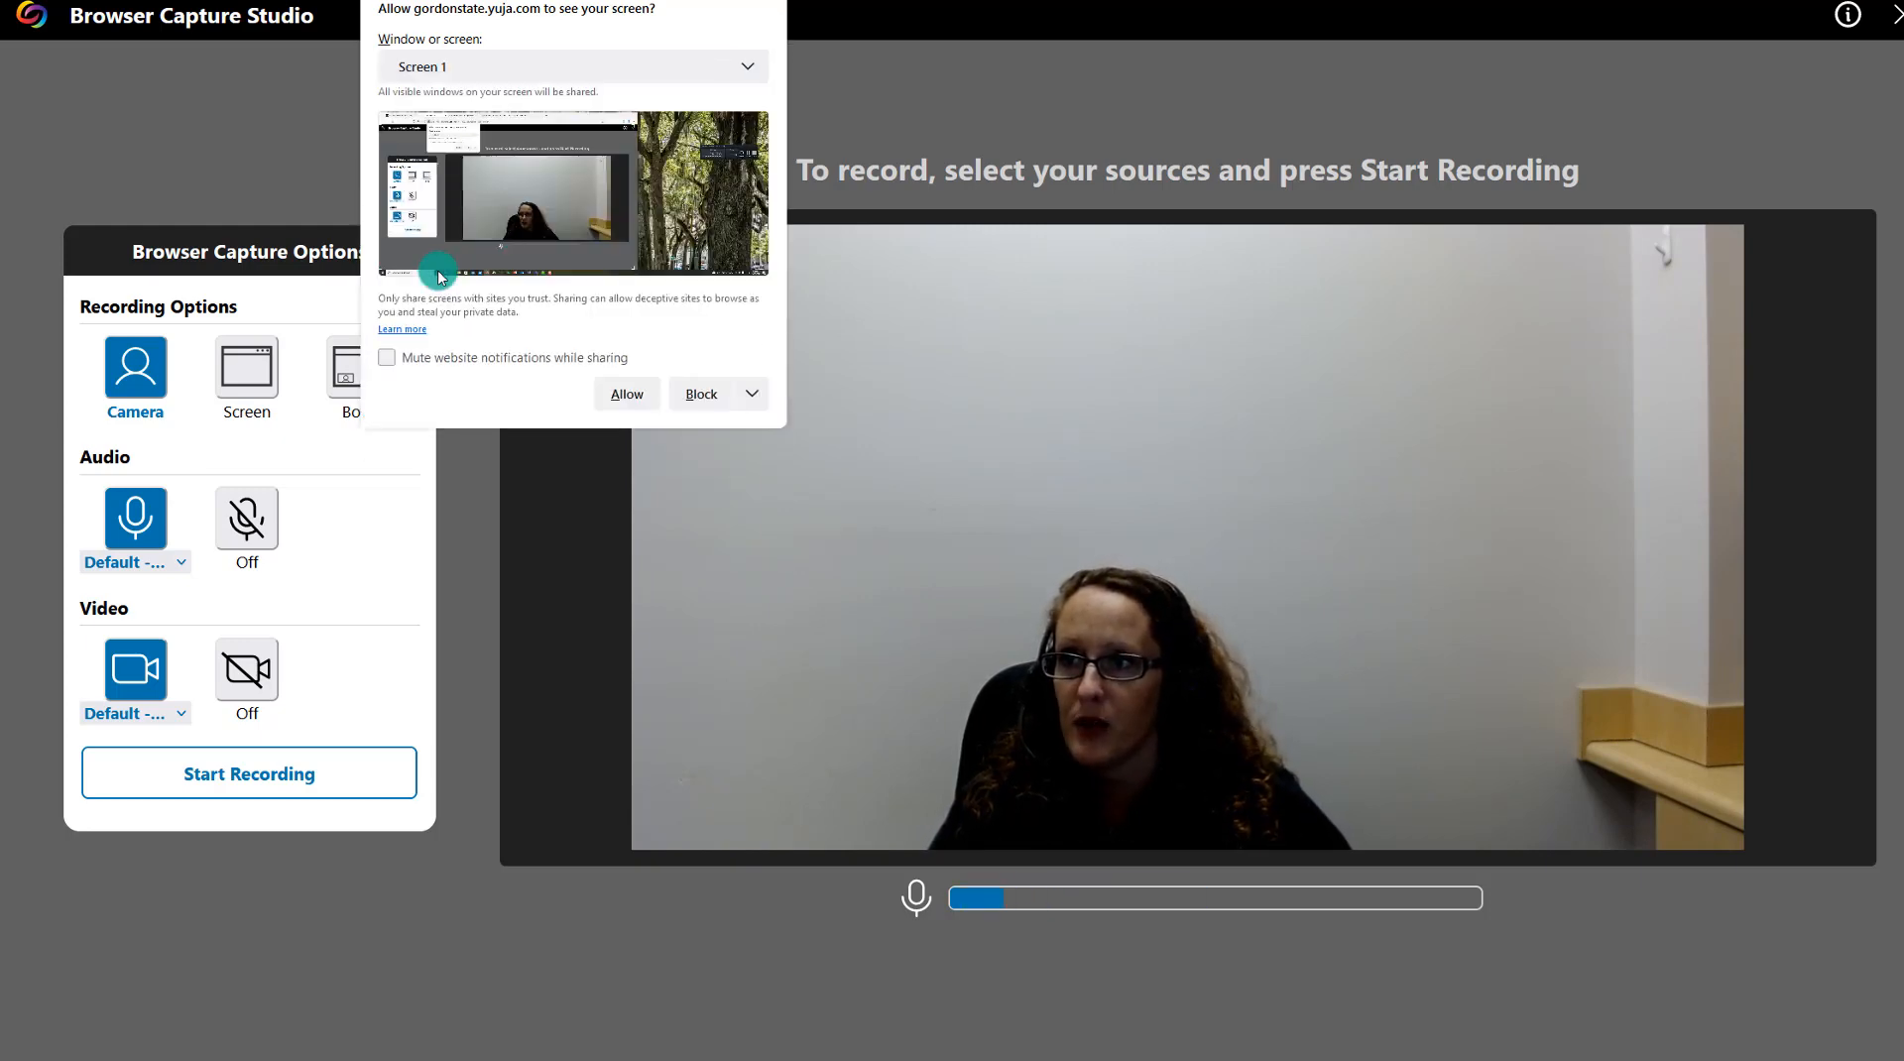
{"action": "left_click", "coordinate": [622, 398]}
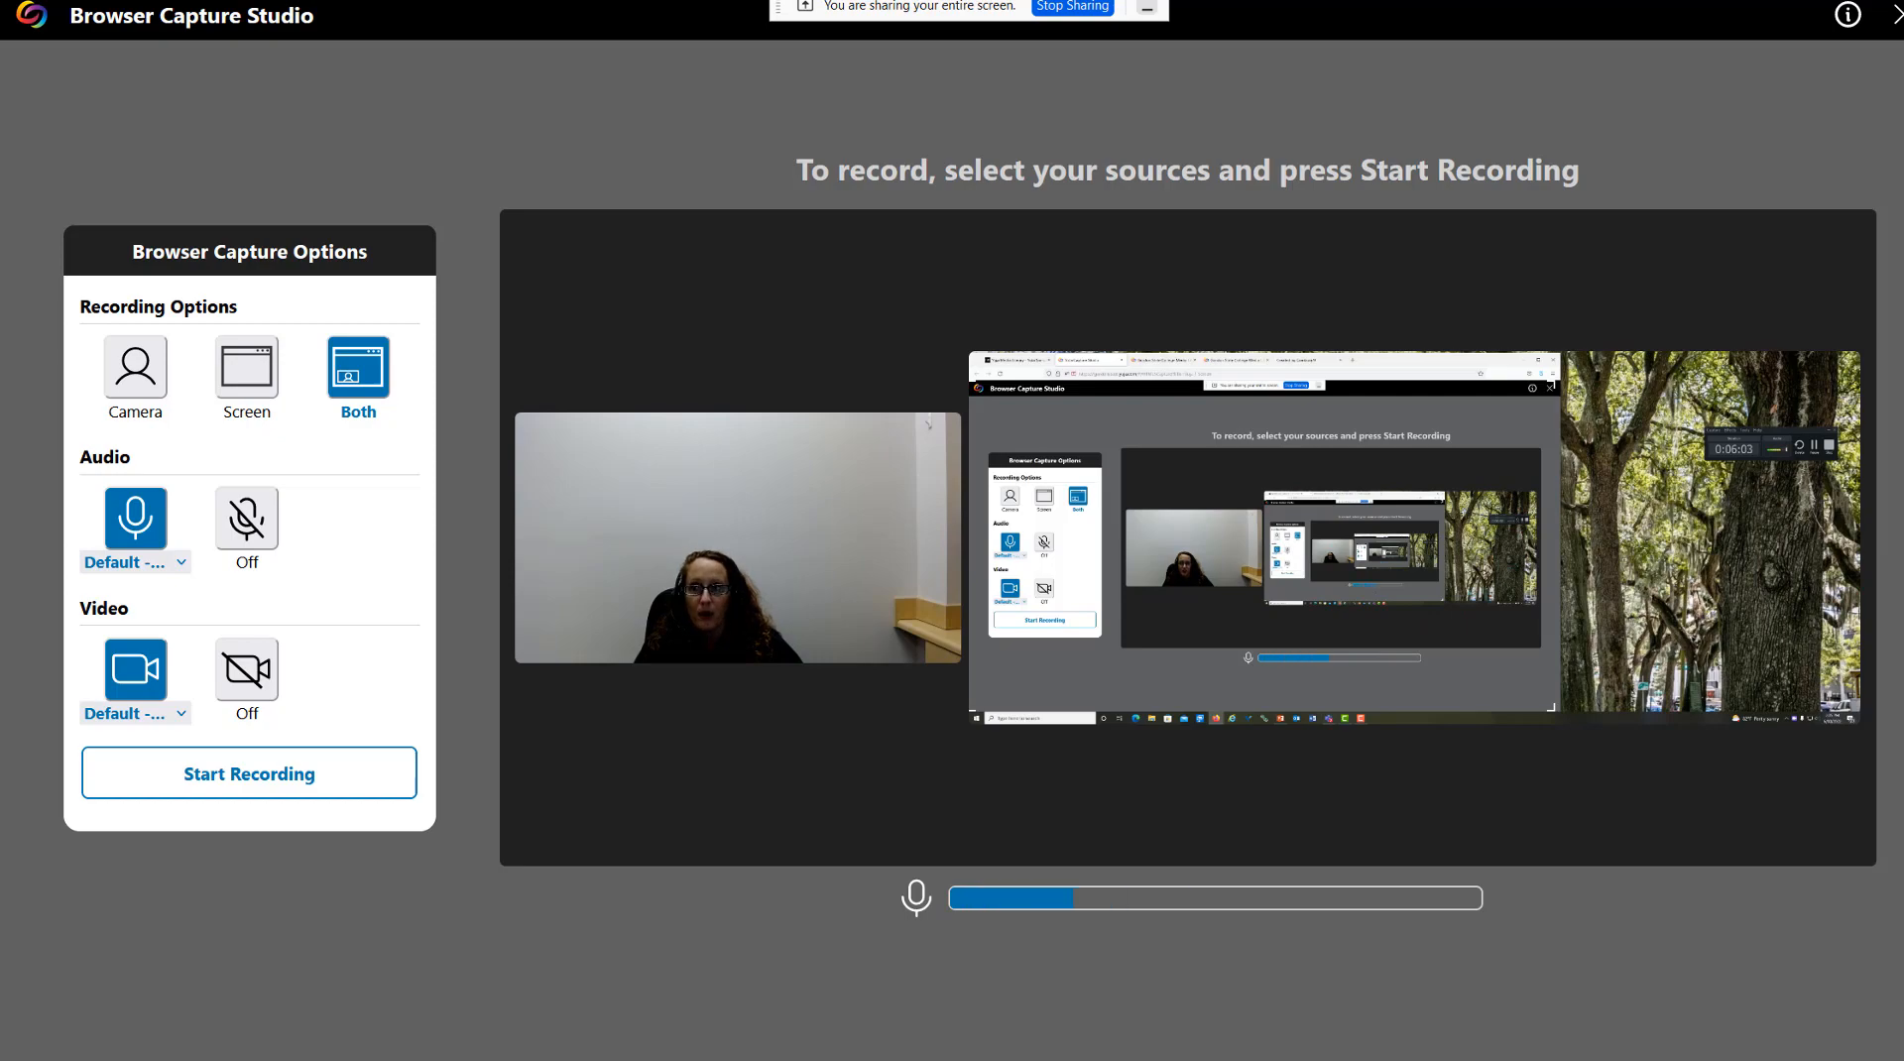
- Start the recording, capture a walk down the Current Students web page, and return to the capture studio
{"action": "left_click", "coordinate": [331, 784]}
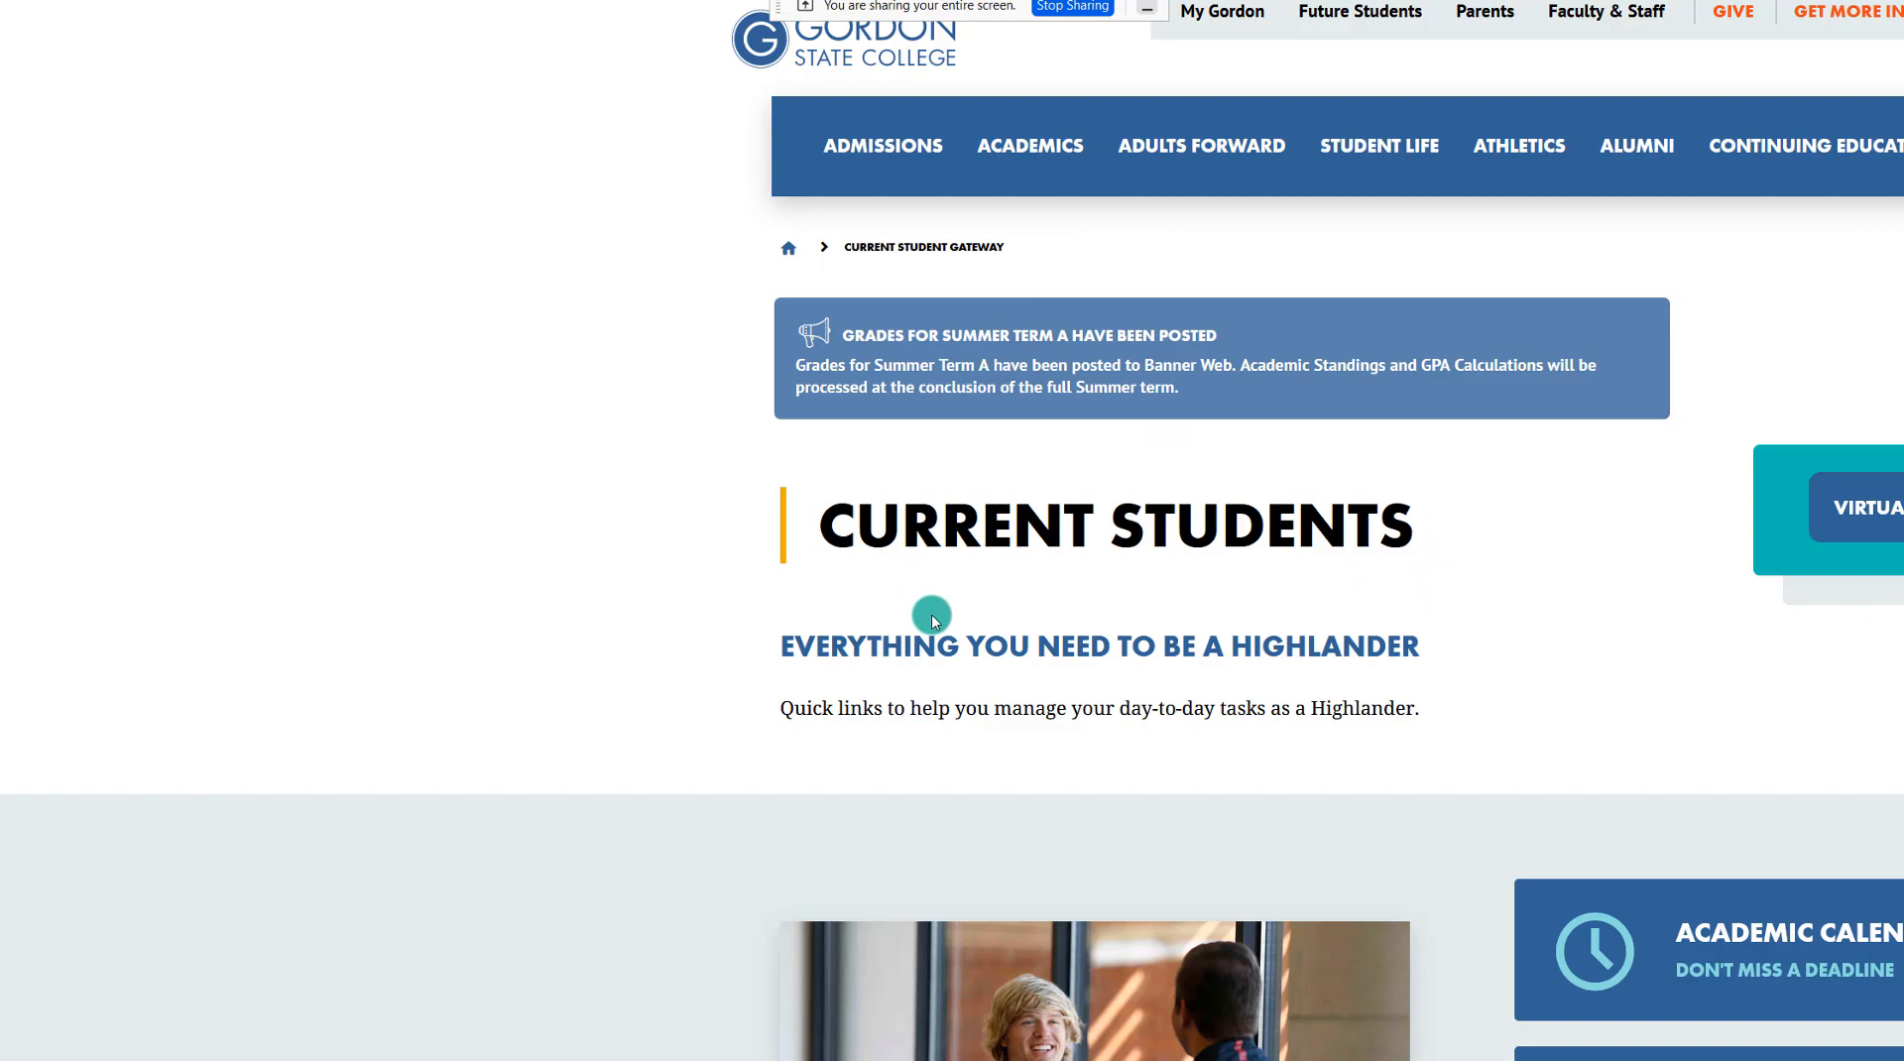
{"action": "scroll", "coordinate": [931, 614], "scroll_direction": "down", "scroll_amount": 5}
{"action": "scroll", "coordinate": [932, 611], "scroll_direction": "down", "scroll_amount": 2}
{"action": "scroll", "coordinate": [933, 611], "scroll_direction": "down", "scroll_amount": 9}
{"action": "scroll", "coordinate": [933, 612], "scroll_direction": "down", "scroll_amount": 12}
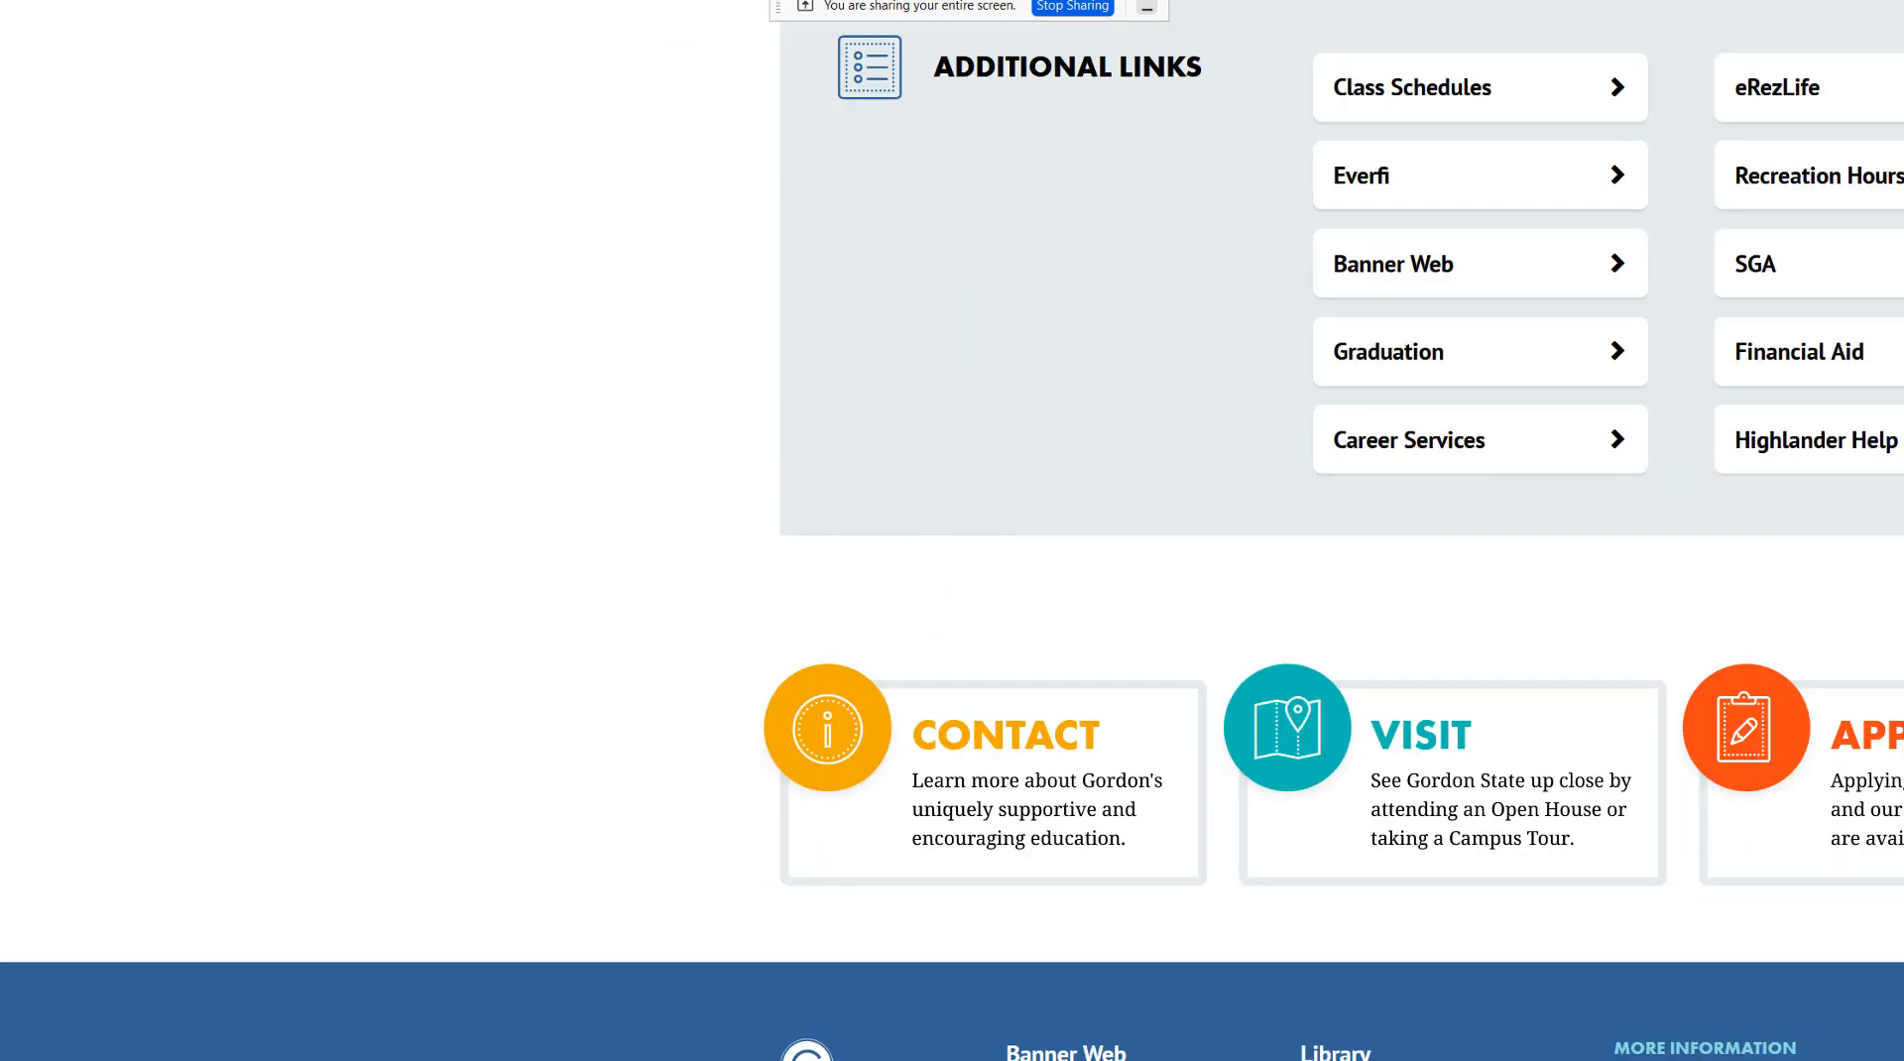
{"action": "key", "text": "alt+Tab"}
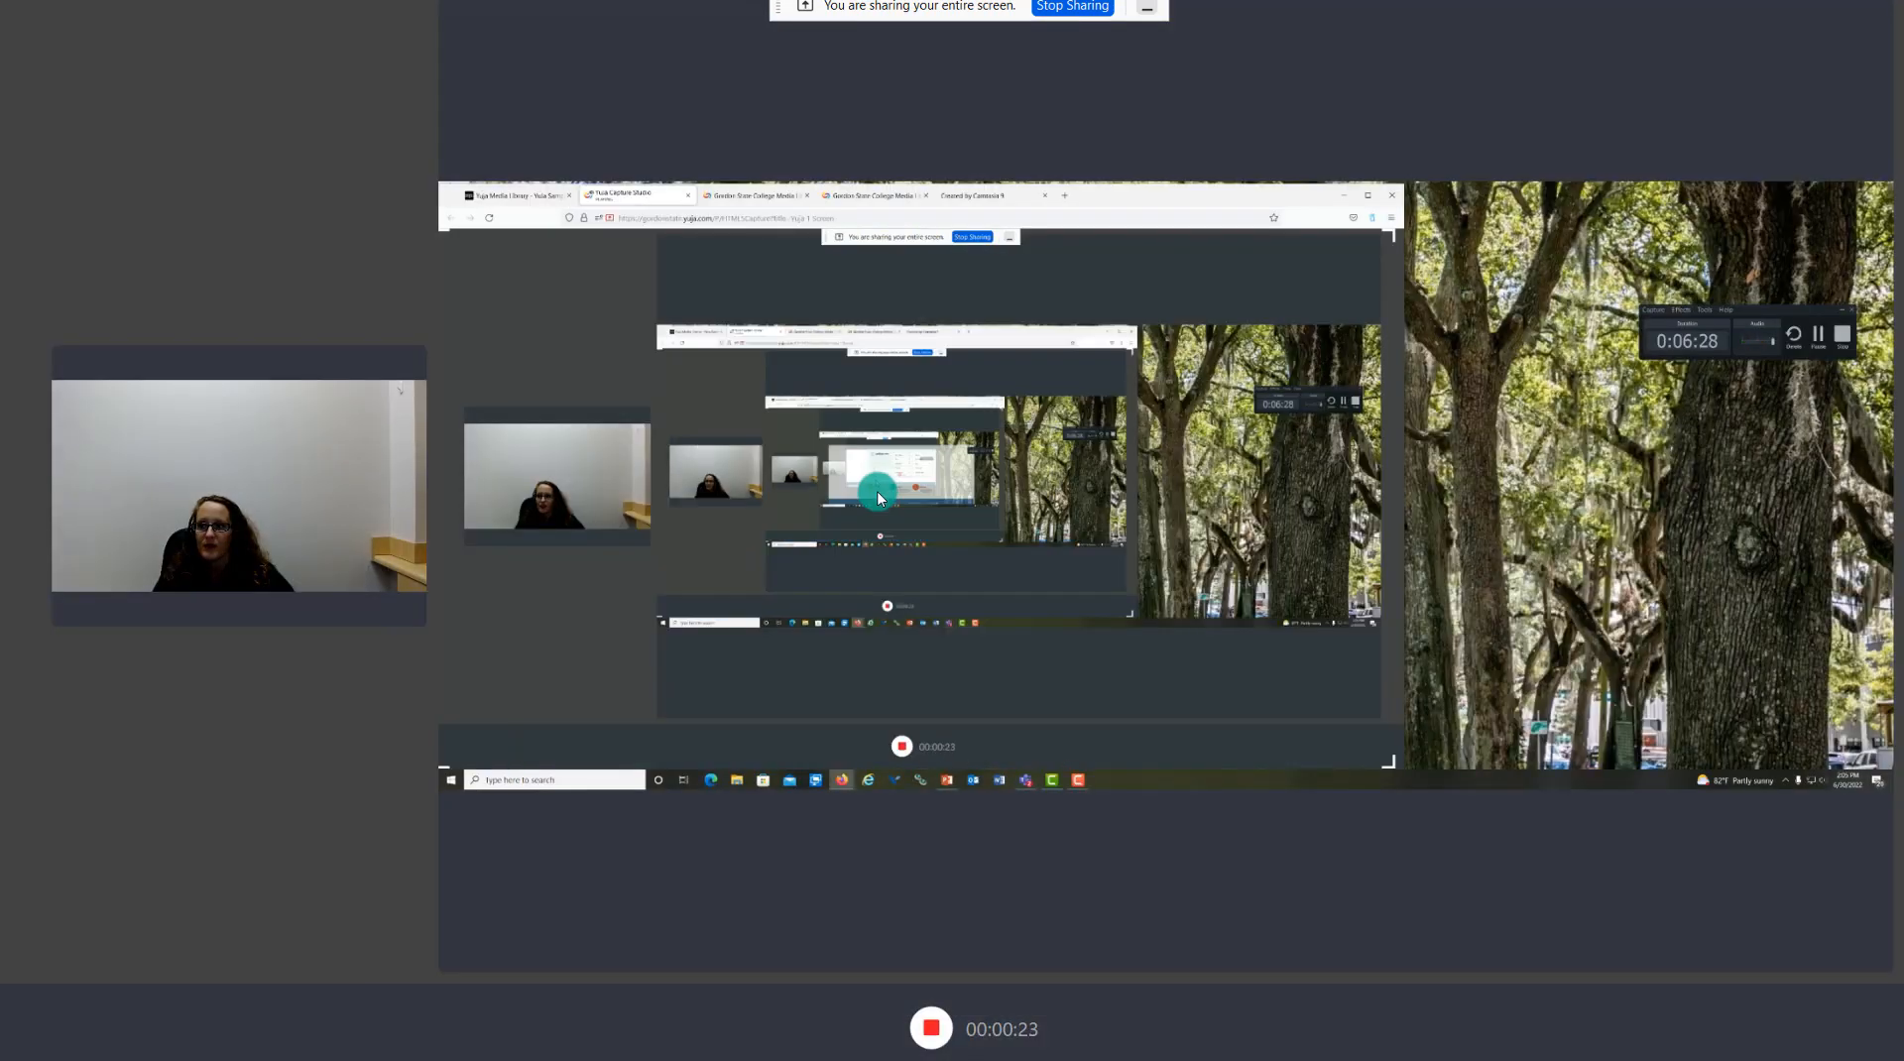
- Stop the recording, preview parts of the capture, and upload it to My Media
{"action": "left_click", "coordinate": [932, 1029]}
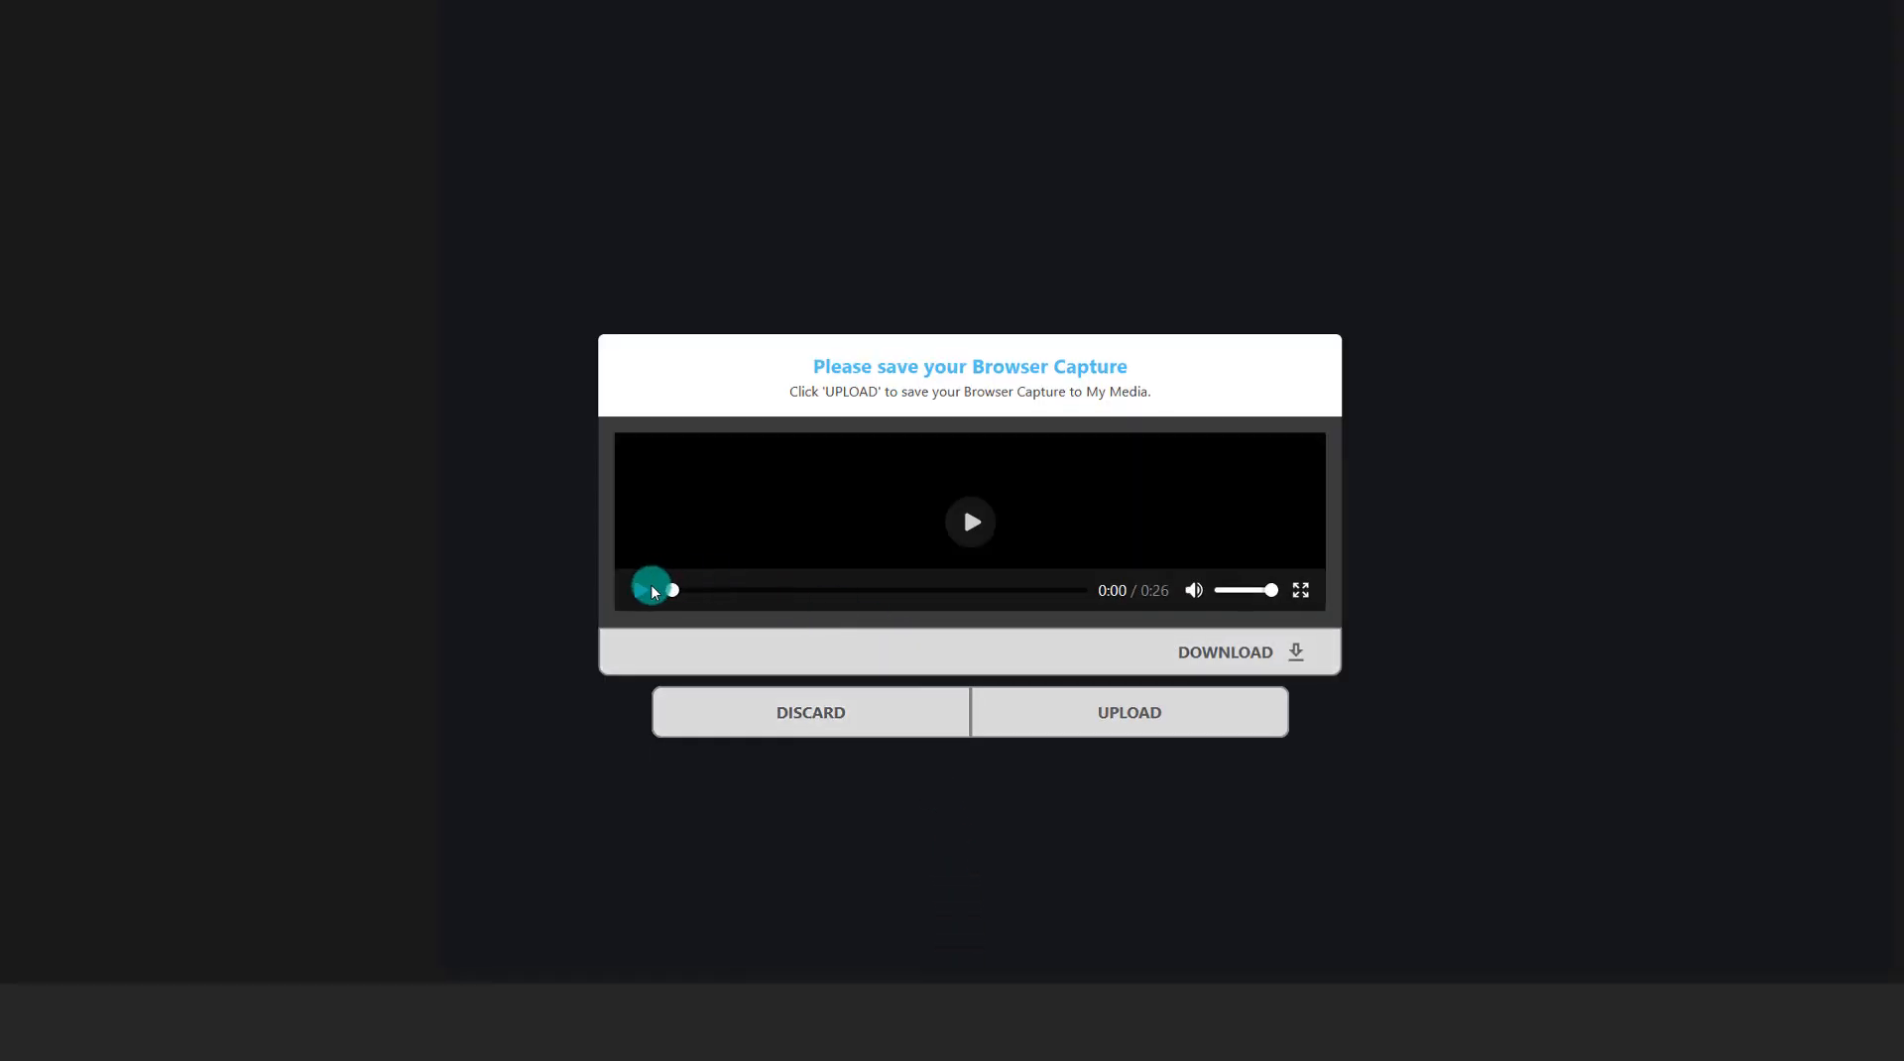
{"action": "left_click_drag", "start_coordinate": [678, 590], "coordinate": [952, 597]}
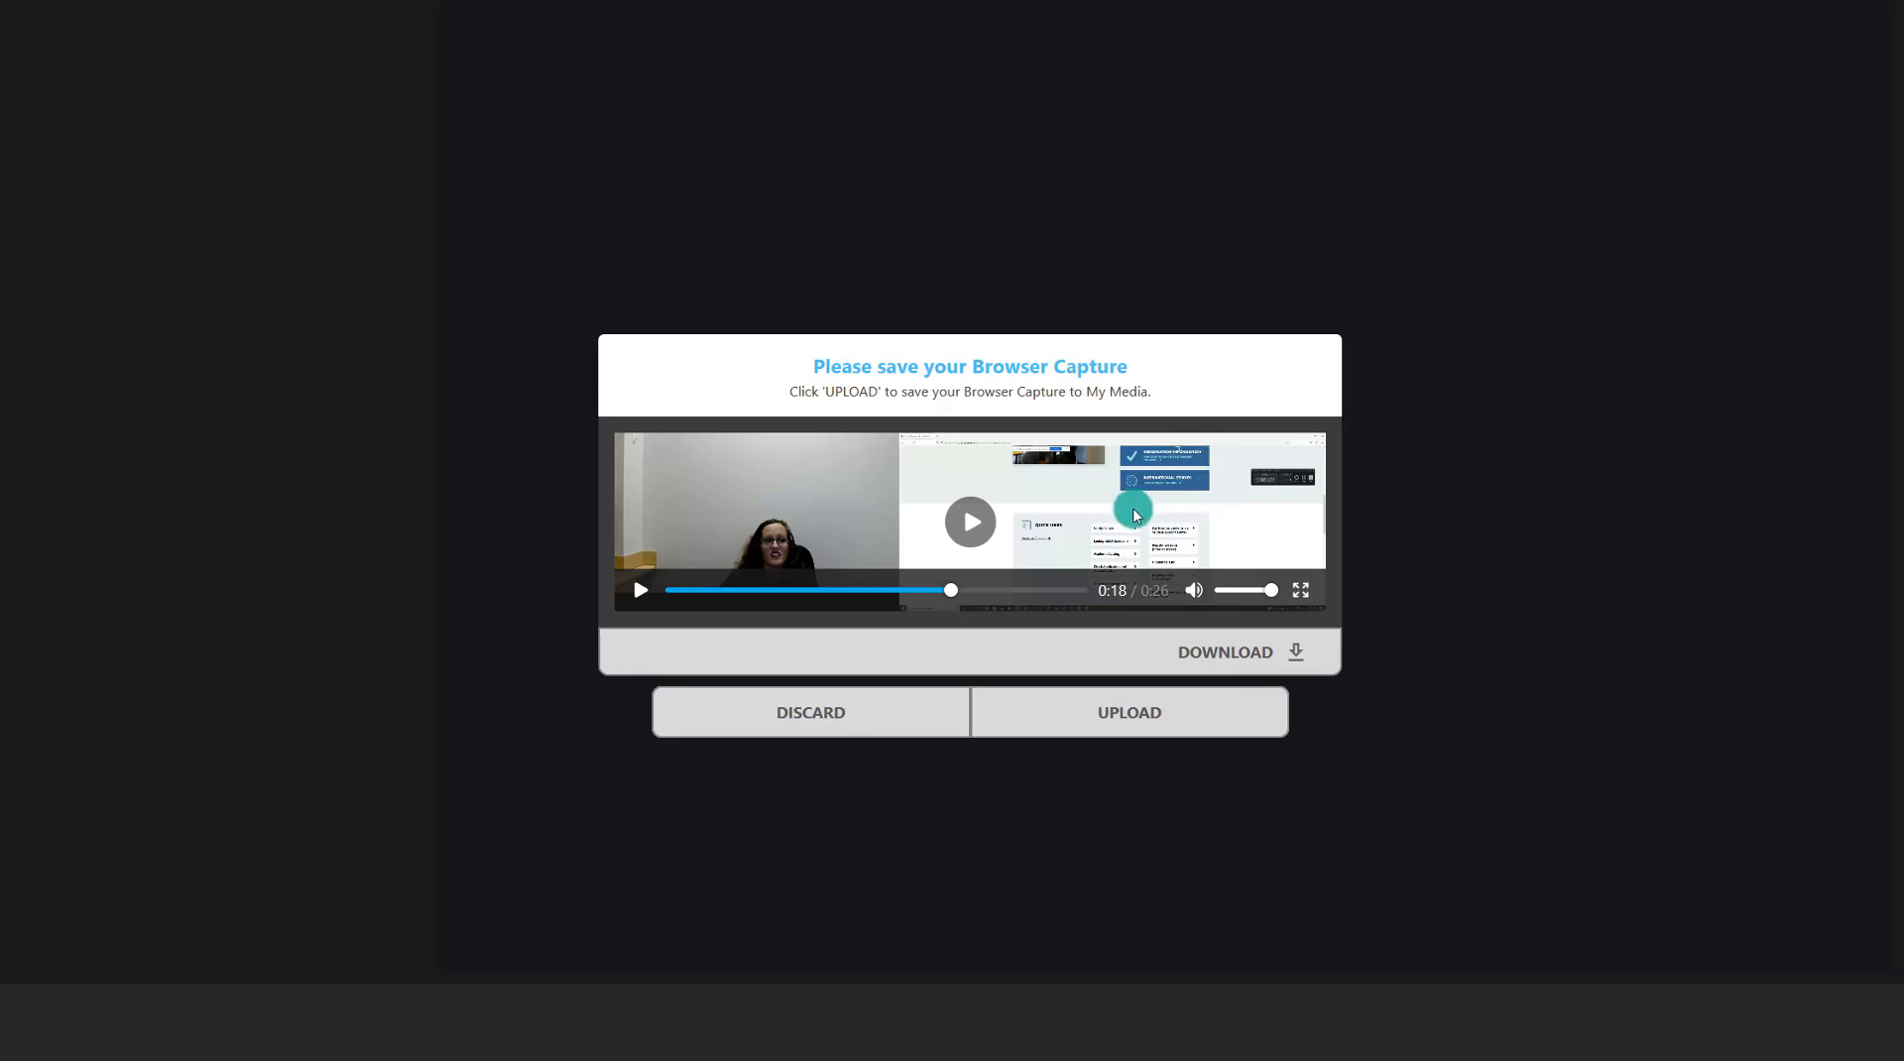
{"action": "left_click_drag", "start_coordinate": [954, 597], "coordinate": [986, 591]}
{"action": "left_click", "coordinate": [1156, 711]}
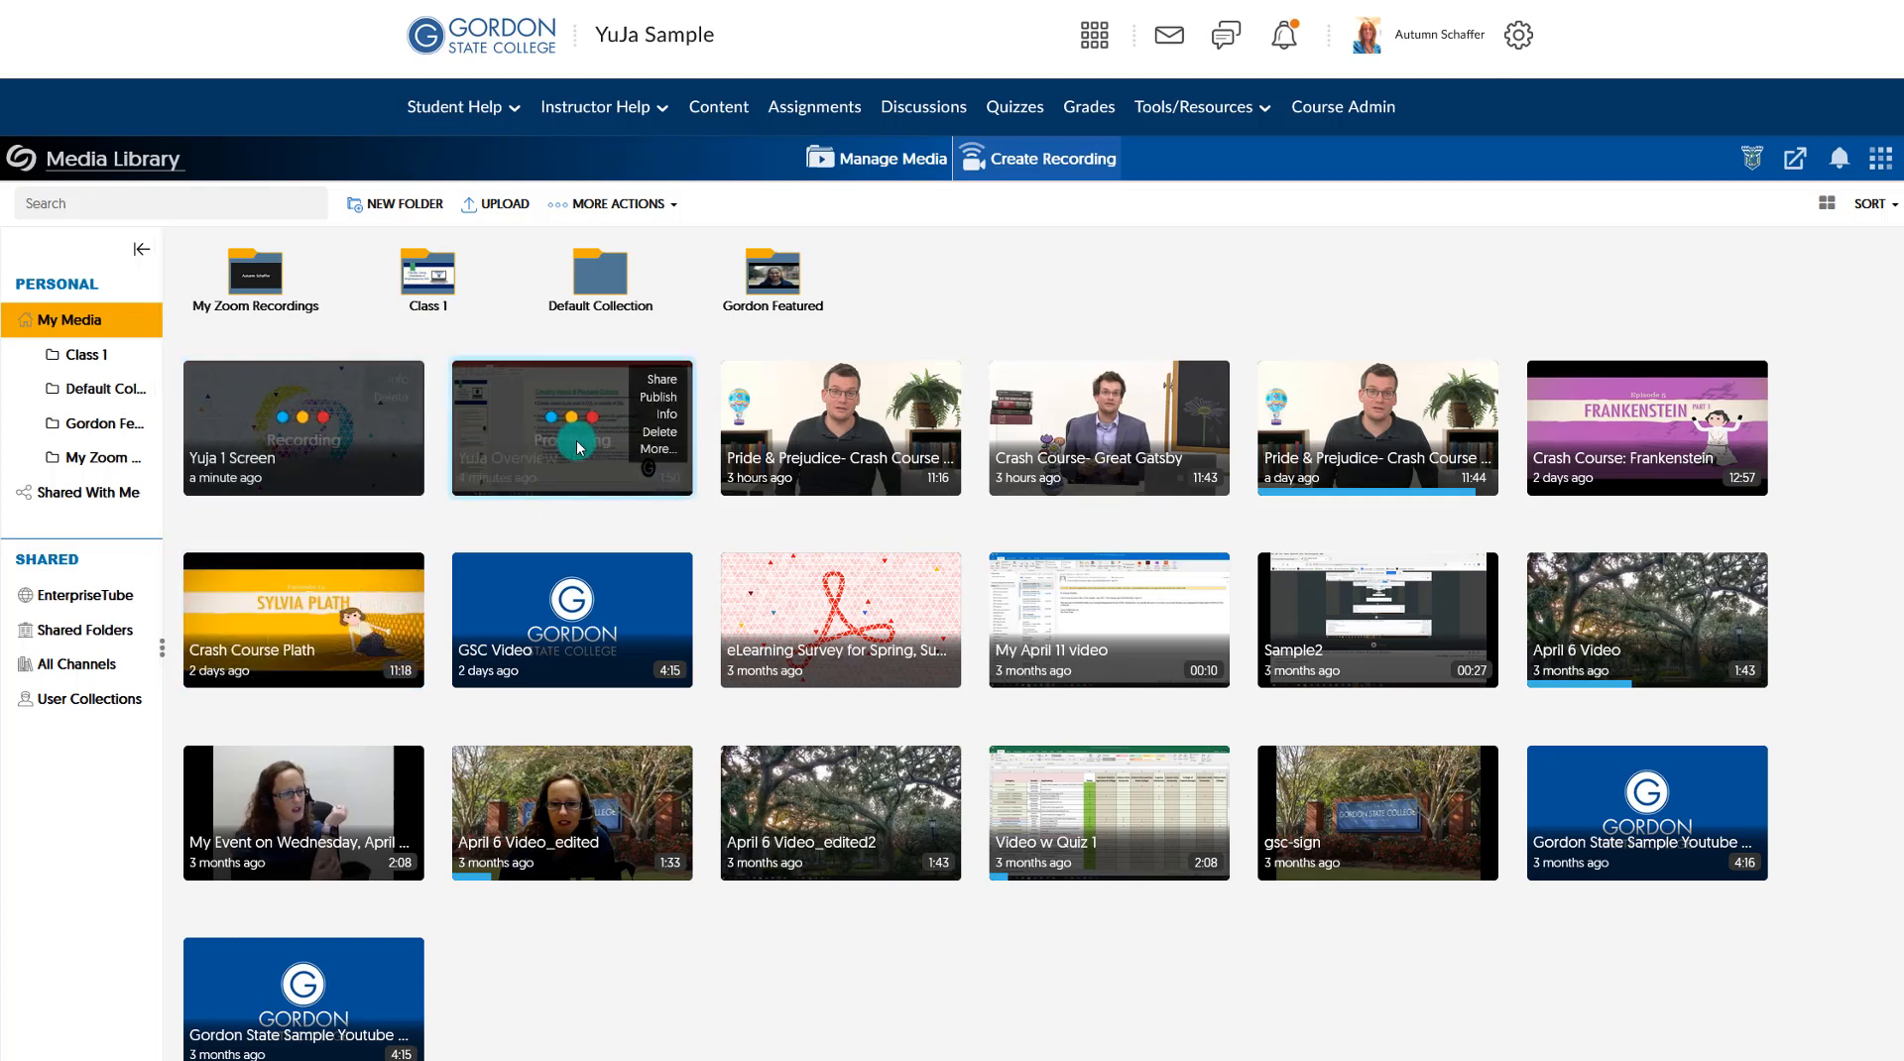
- Open the YuJa Overview video from My Media in the video editor
{"action": "mouse_move", "coordinate": [632, 633]}
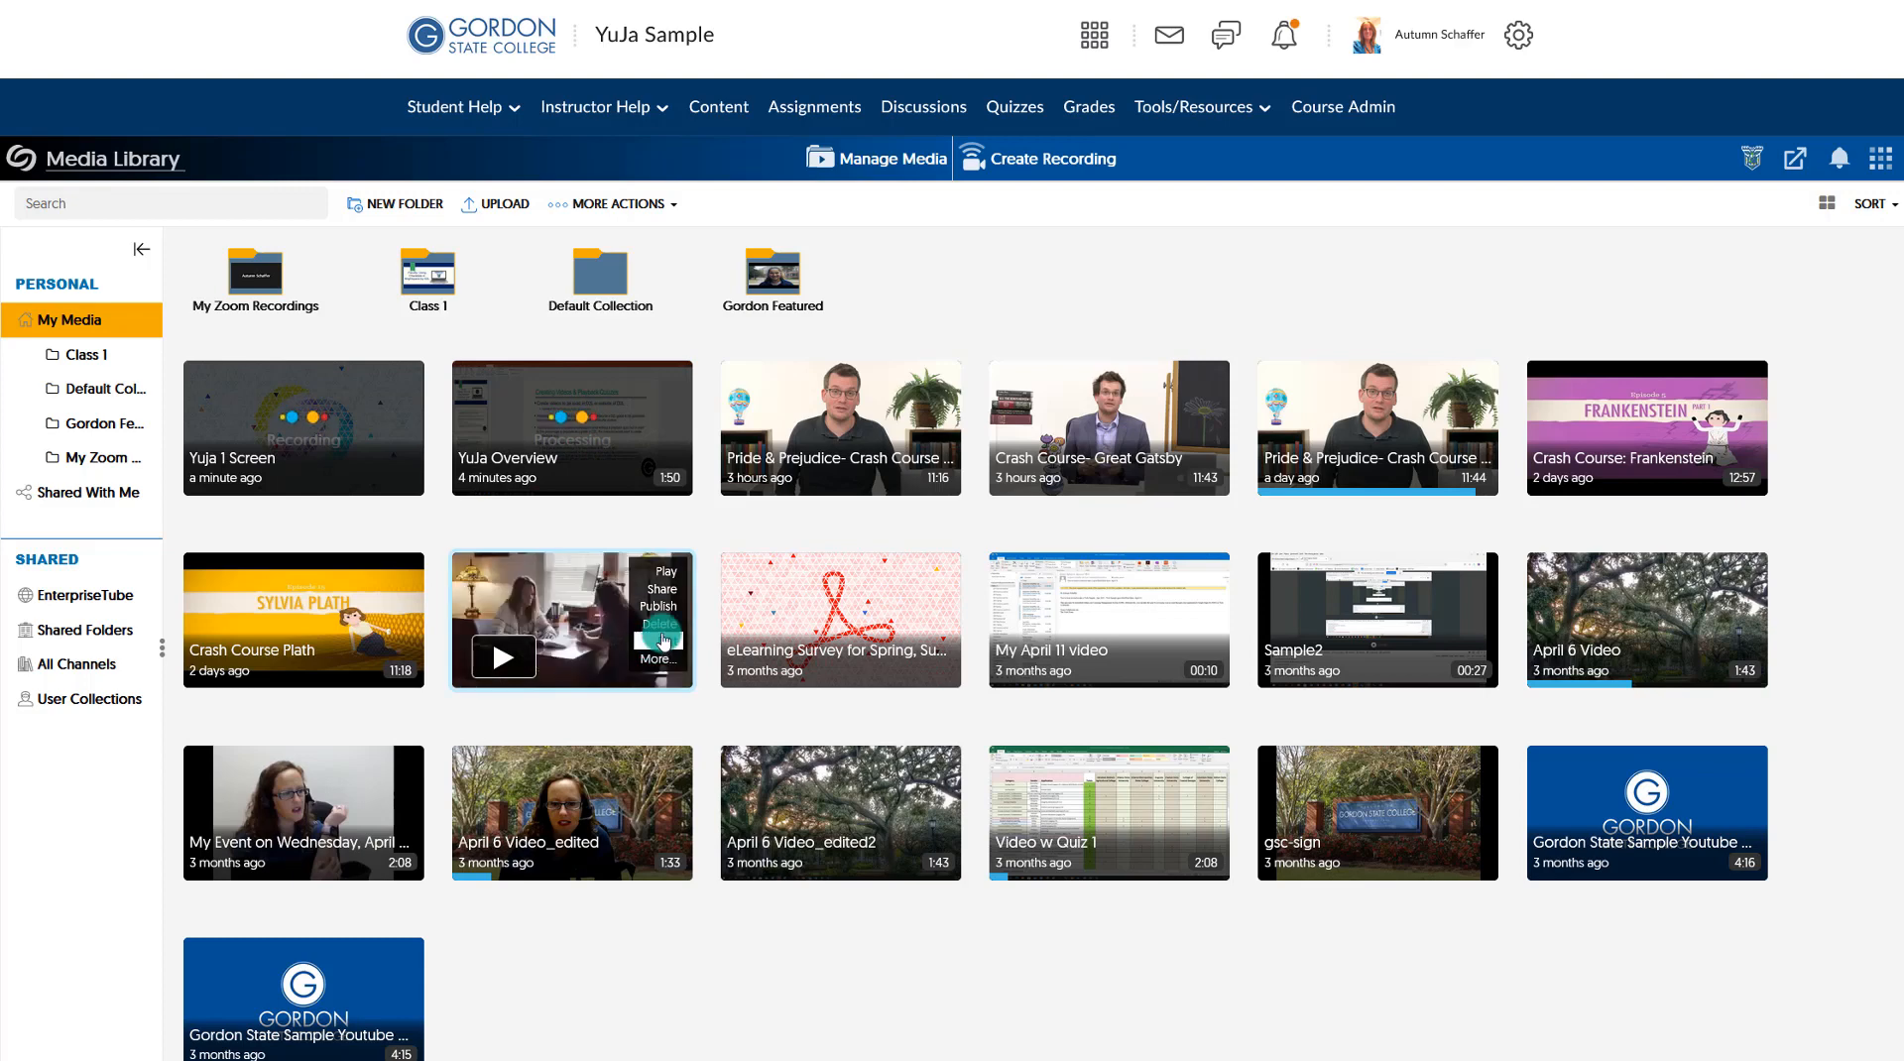
{"action": "mouse_move", "coordinate": [605, 485]}
{"action": "mouse_move", "coordinate": [644, 575]}
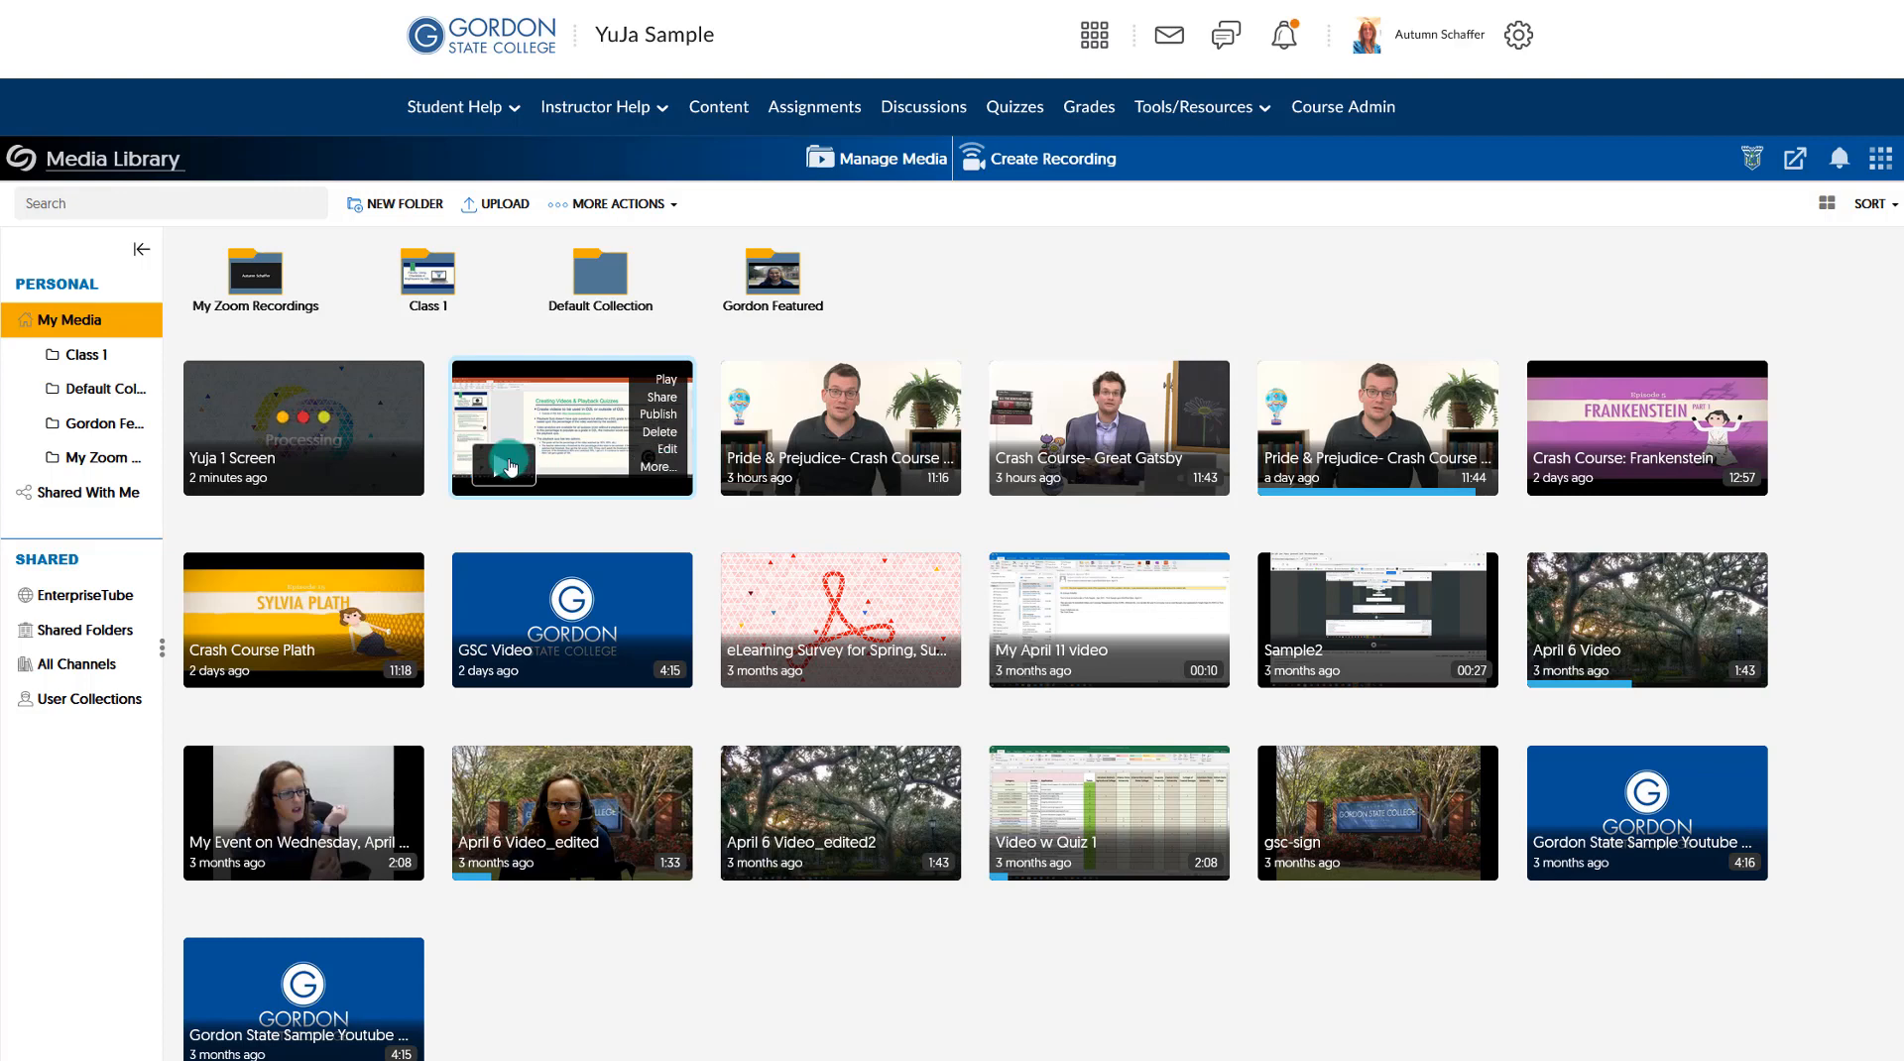
{"action": "mouse_move", "coordinate": [399, 428]}
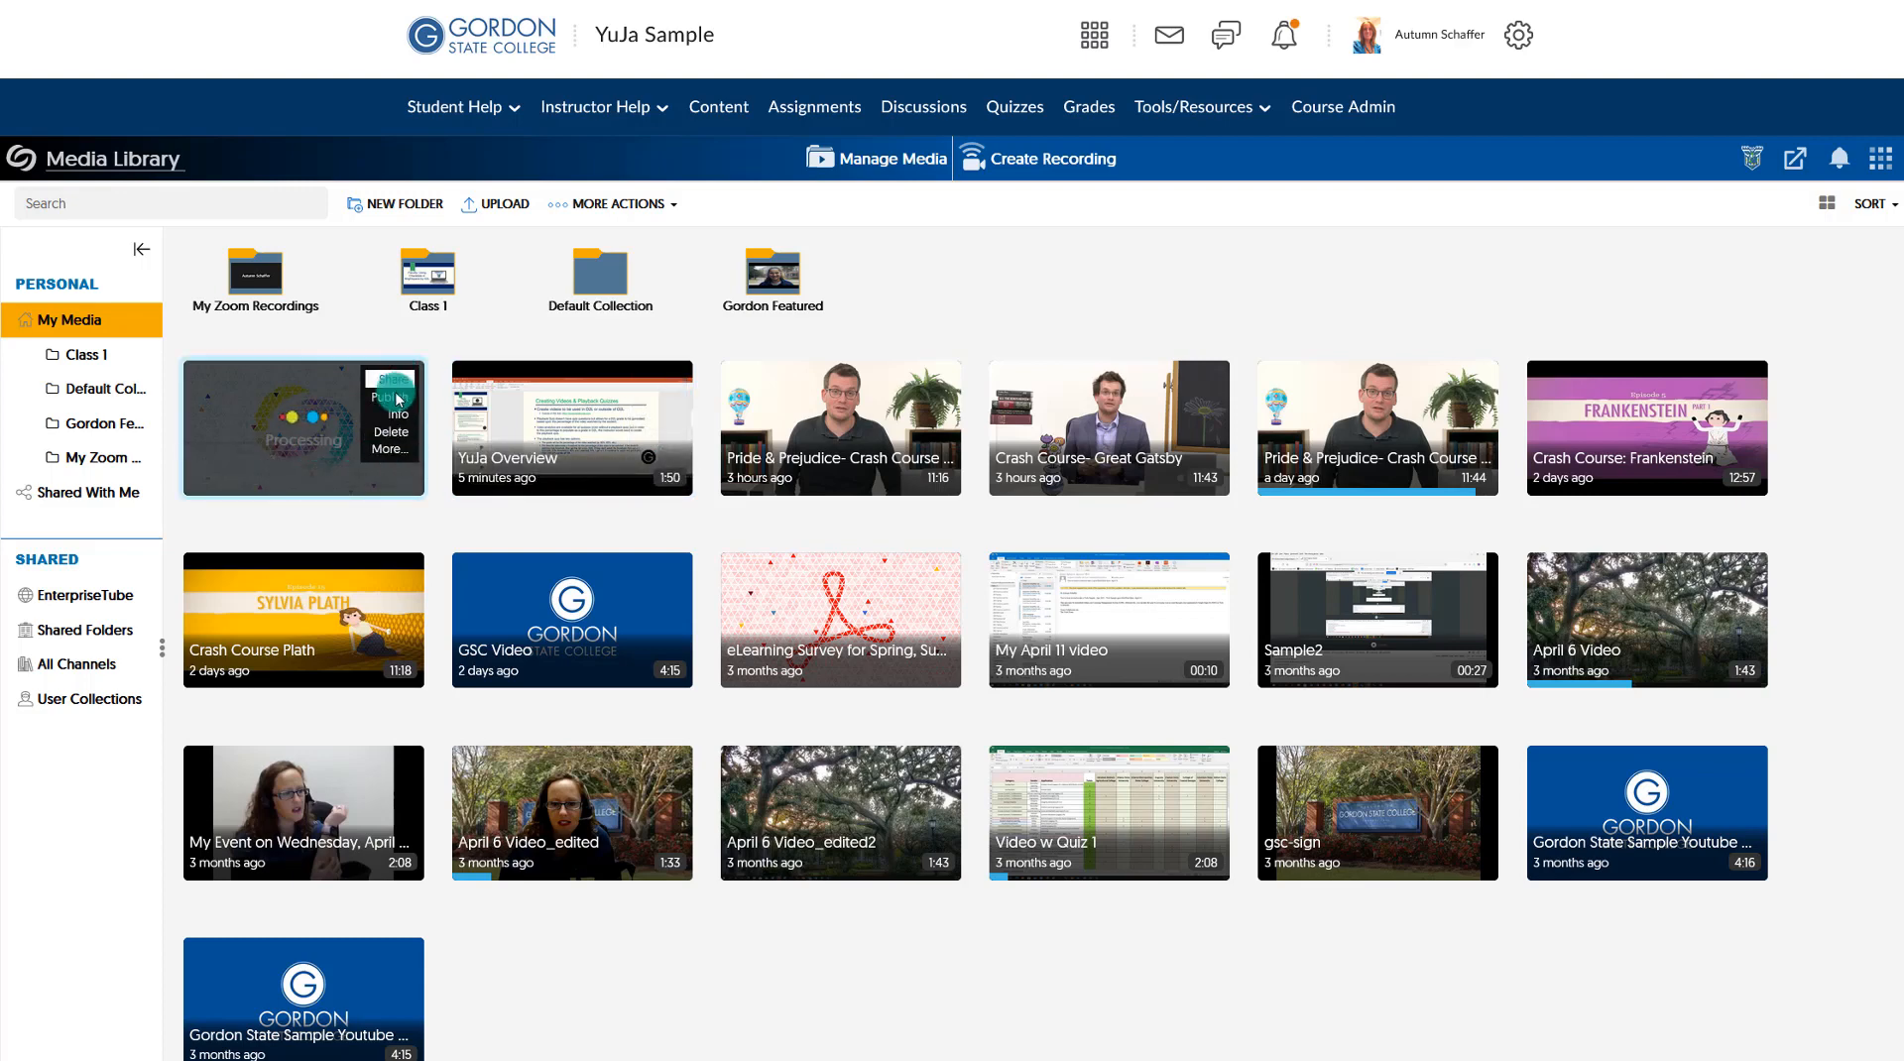
{"action": "mouse_move", "coordinate": [529, 462]}
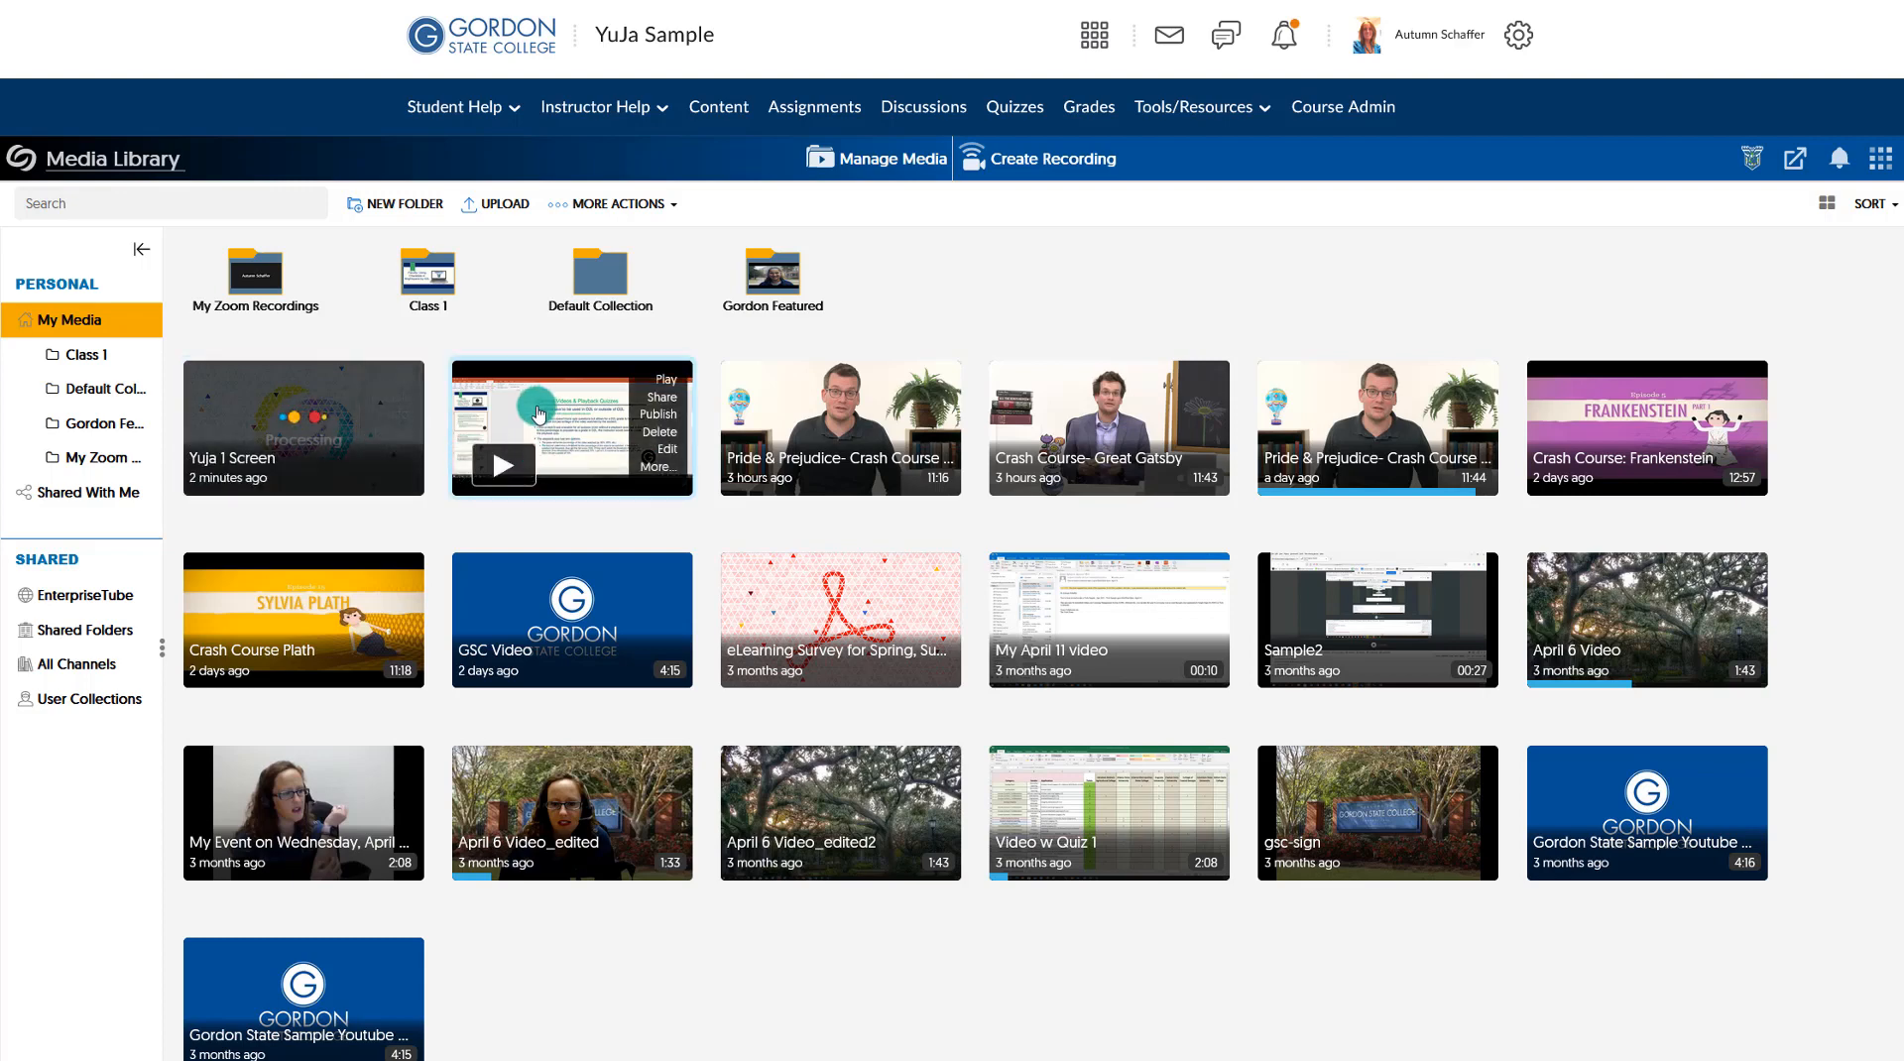
{"action": "left_click", "coordinate": [669, 454]}
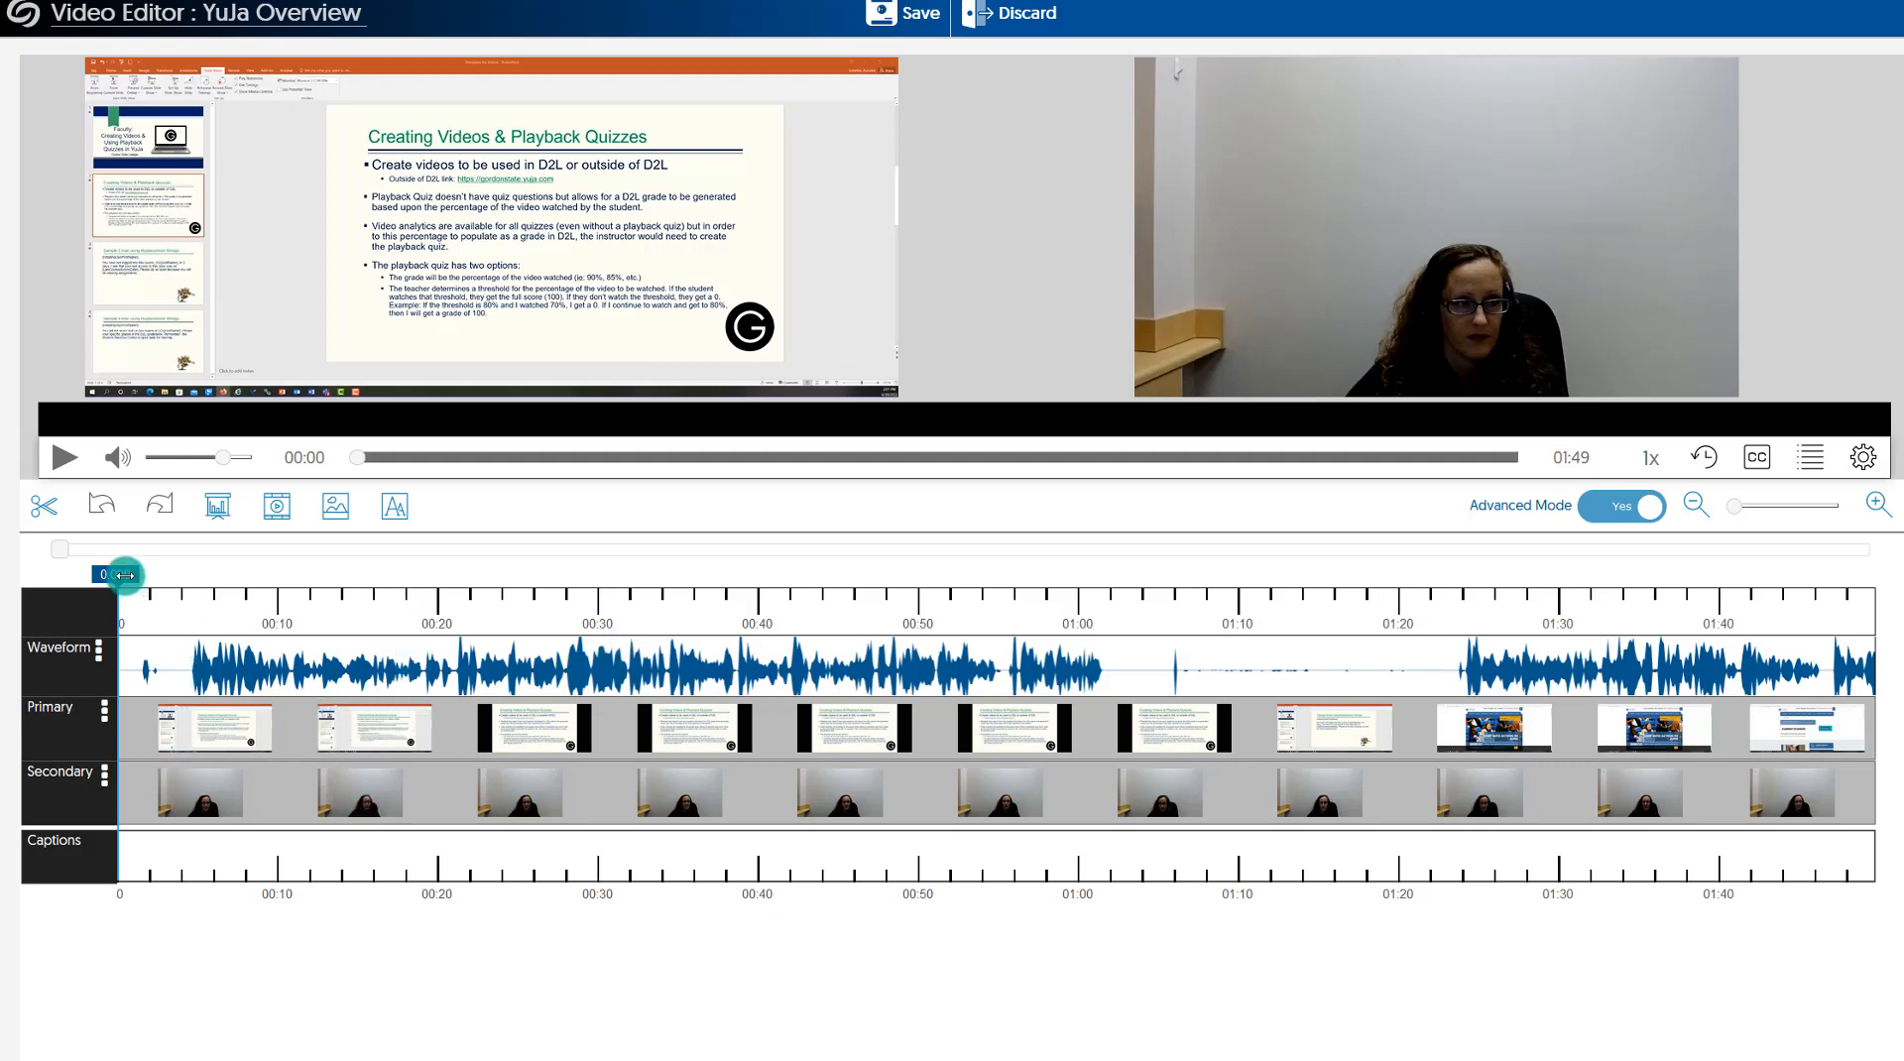
- Cut about 8 seconds from the video, starting at about 01:08 in the quiet section
{"action": "left_click_drag", "start_coordinate": [113, 573], "coordinate": [1220, 635]}
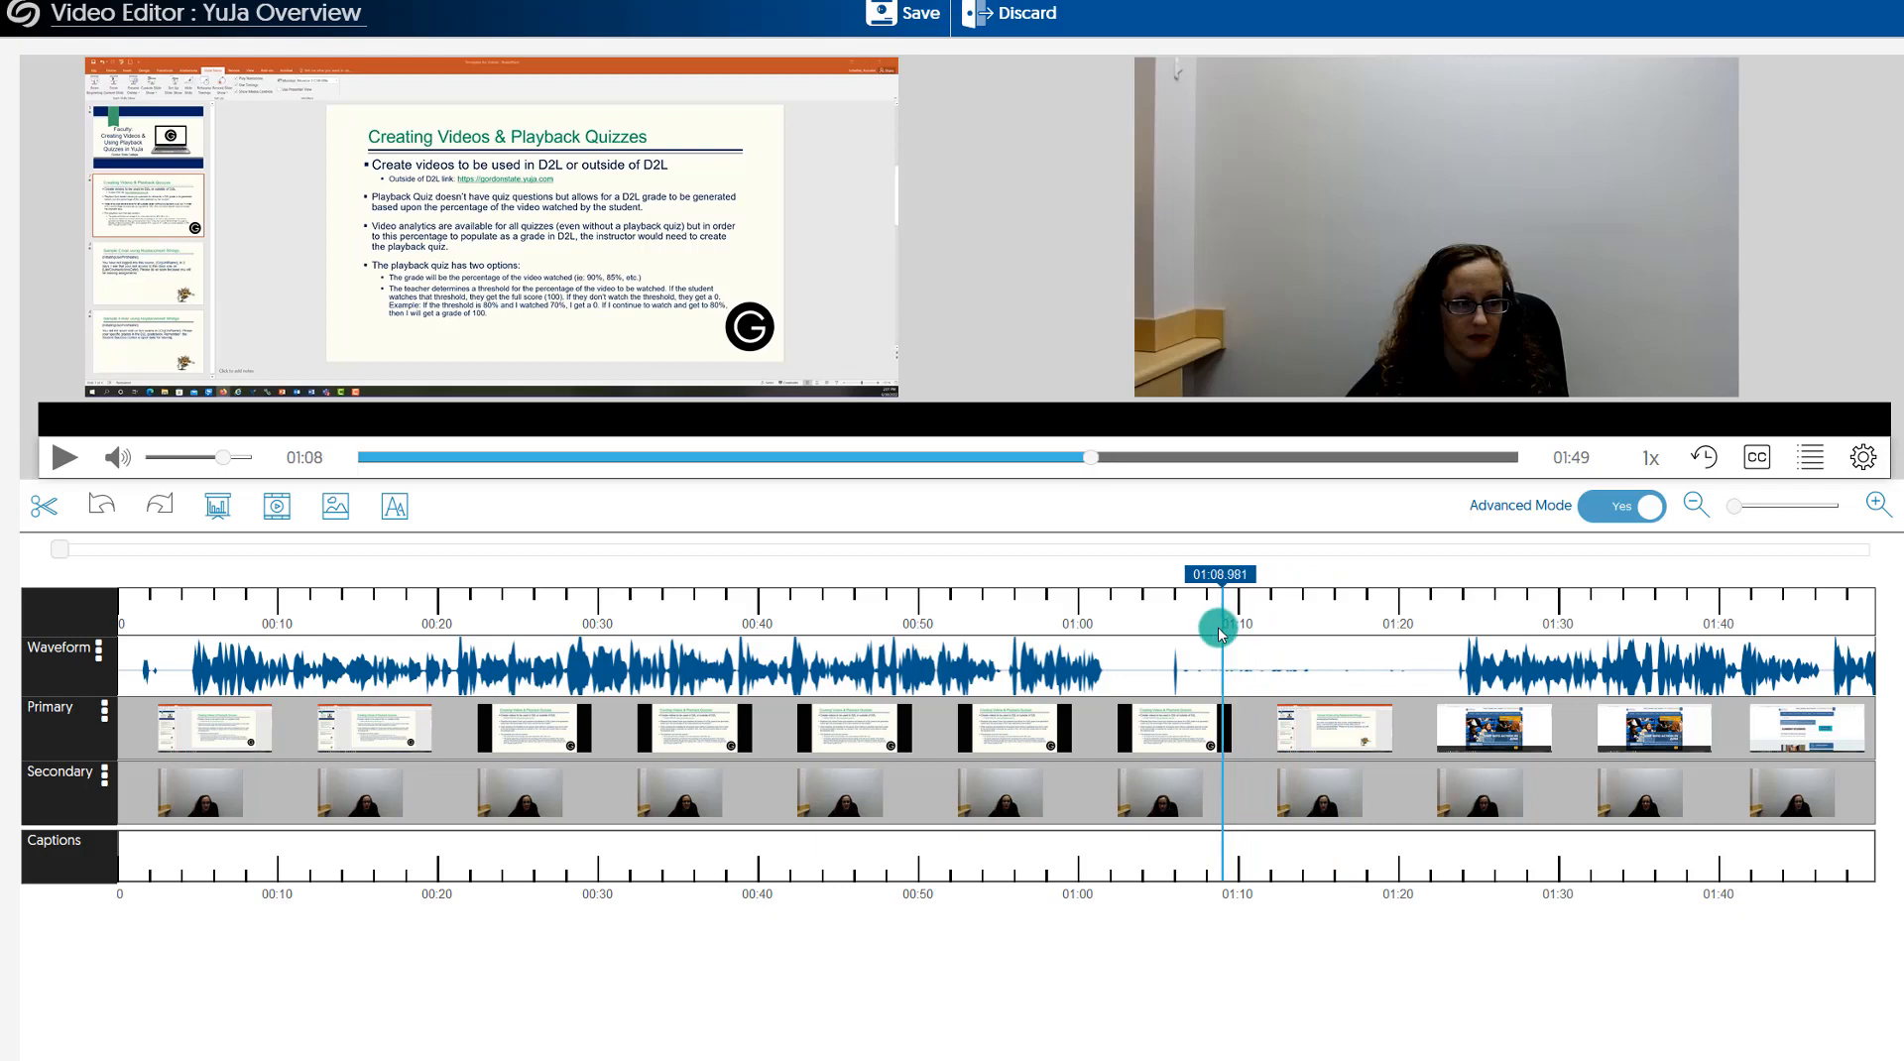
{"action": "left_click", "coordinate": [40, 508]}
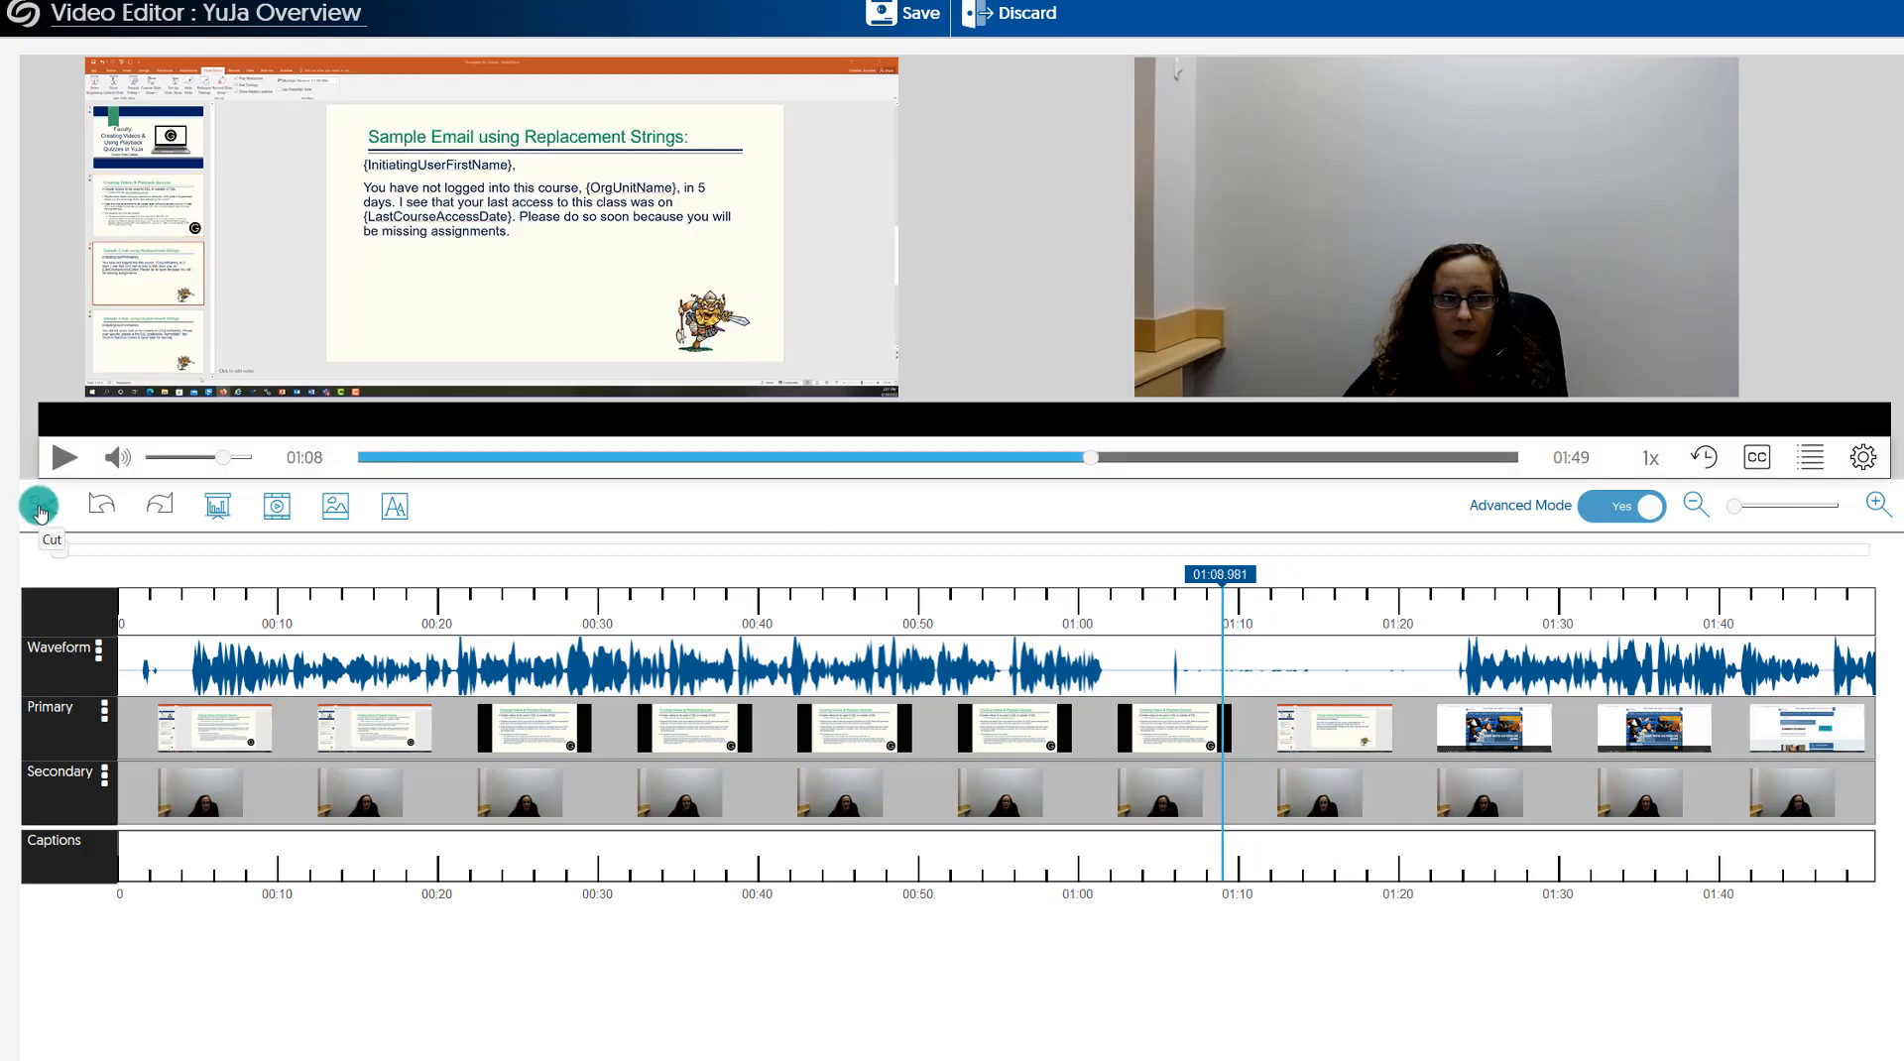
{"action": "left_click", "coordinate": [41, 509]}
{"action": "left_click_drag", "start_coordinate": [1401, 667], "coordinate": [1354, 662]}
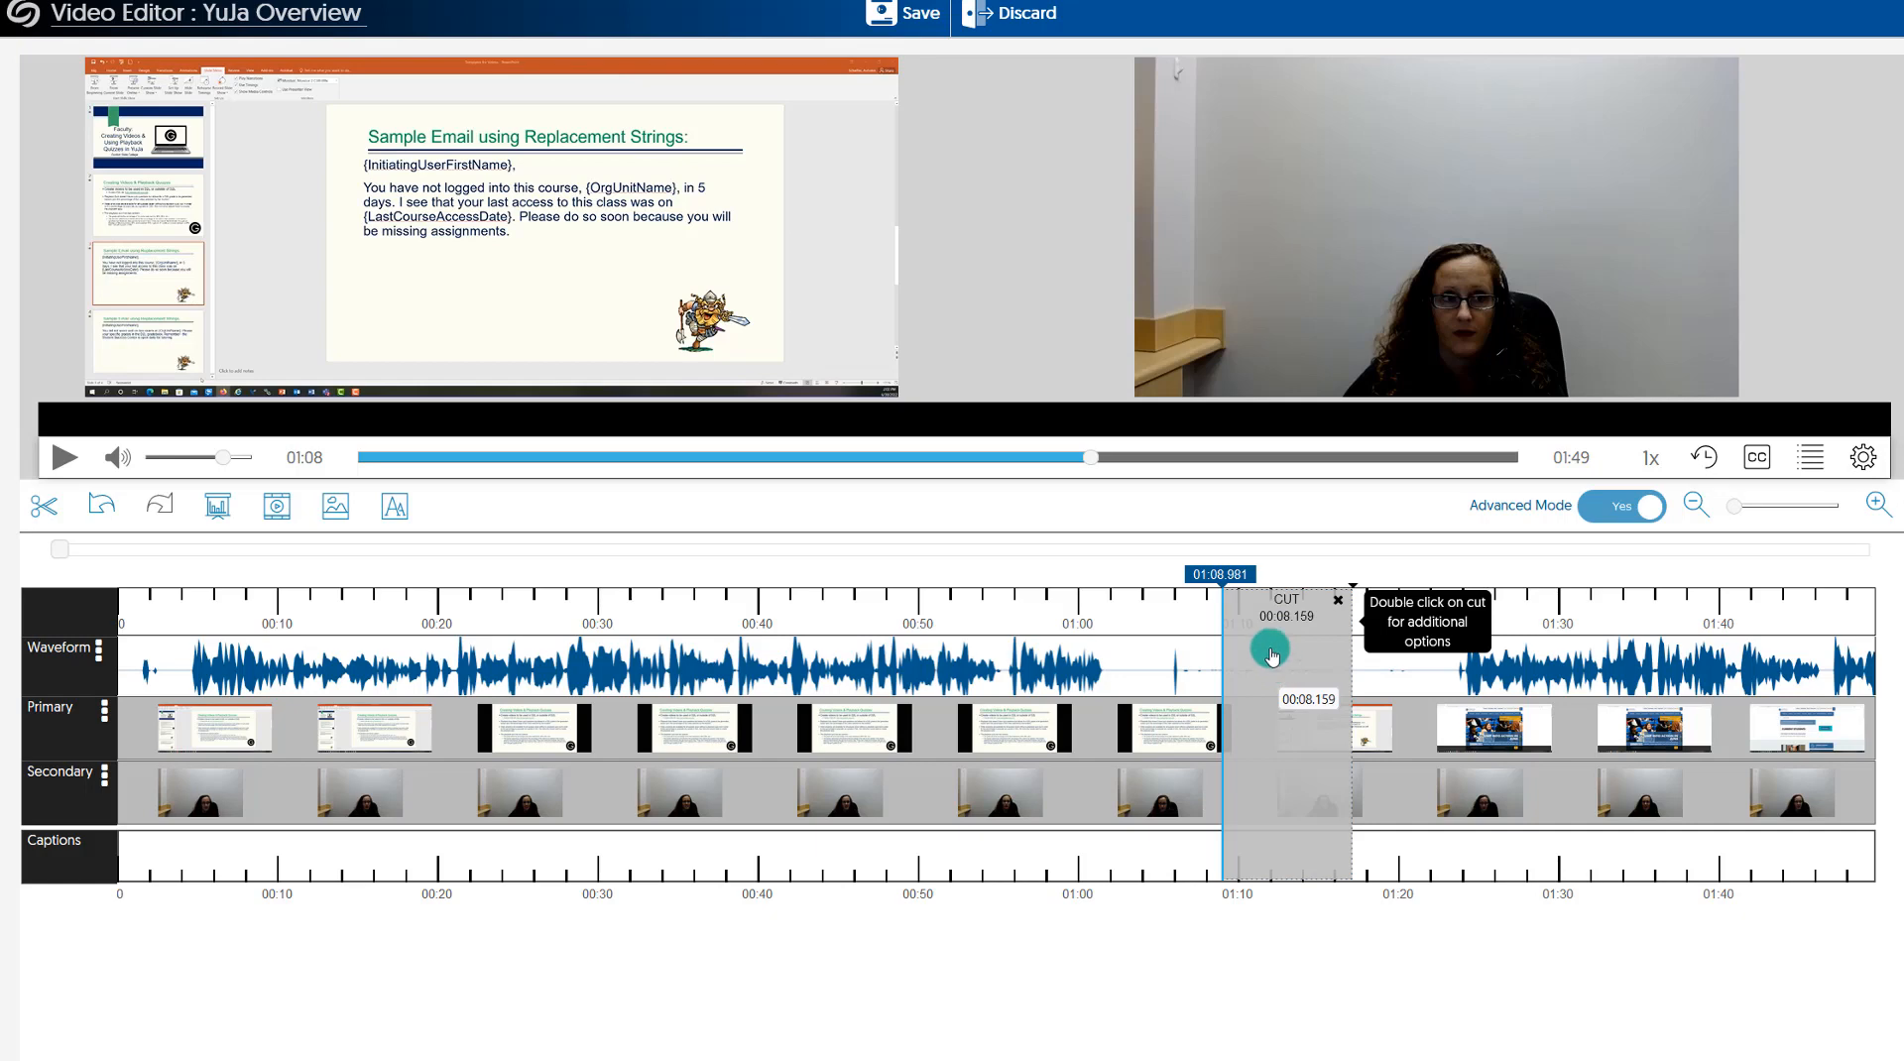
- Add a second cut of about 4 seconds, starting at about 01:01 where the speech ends
{"action": "left_click_drag", "start_coordinate": [1228, 574], "coordinate": [1112, 584]}
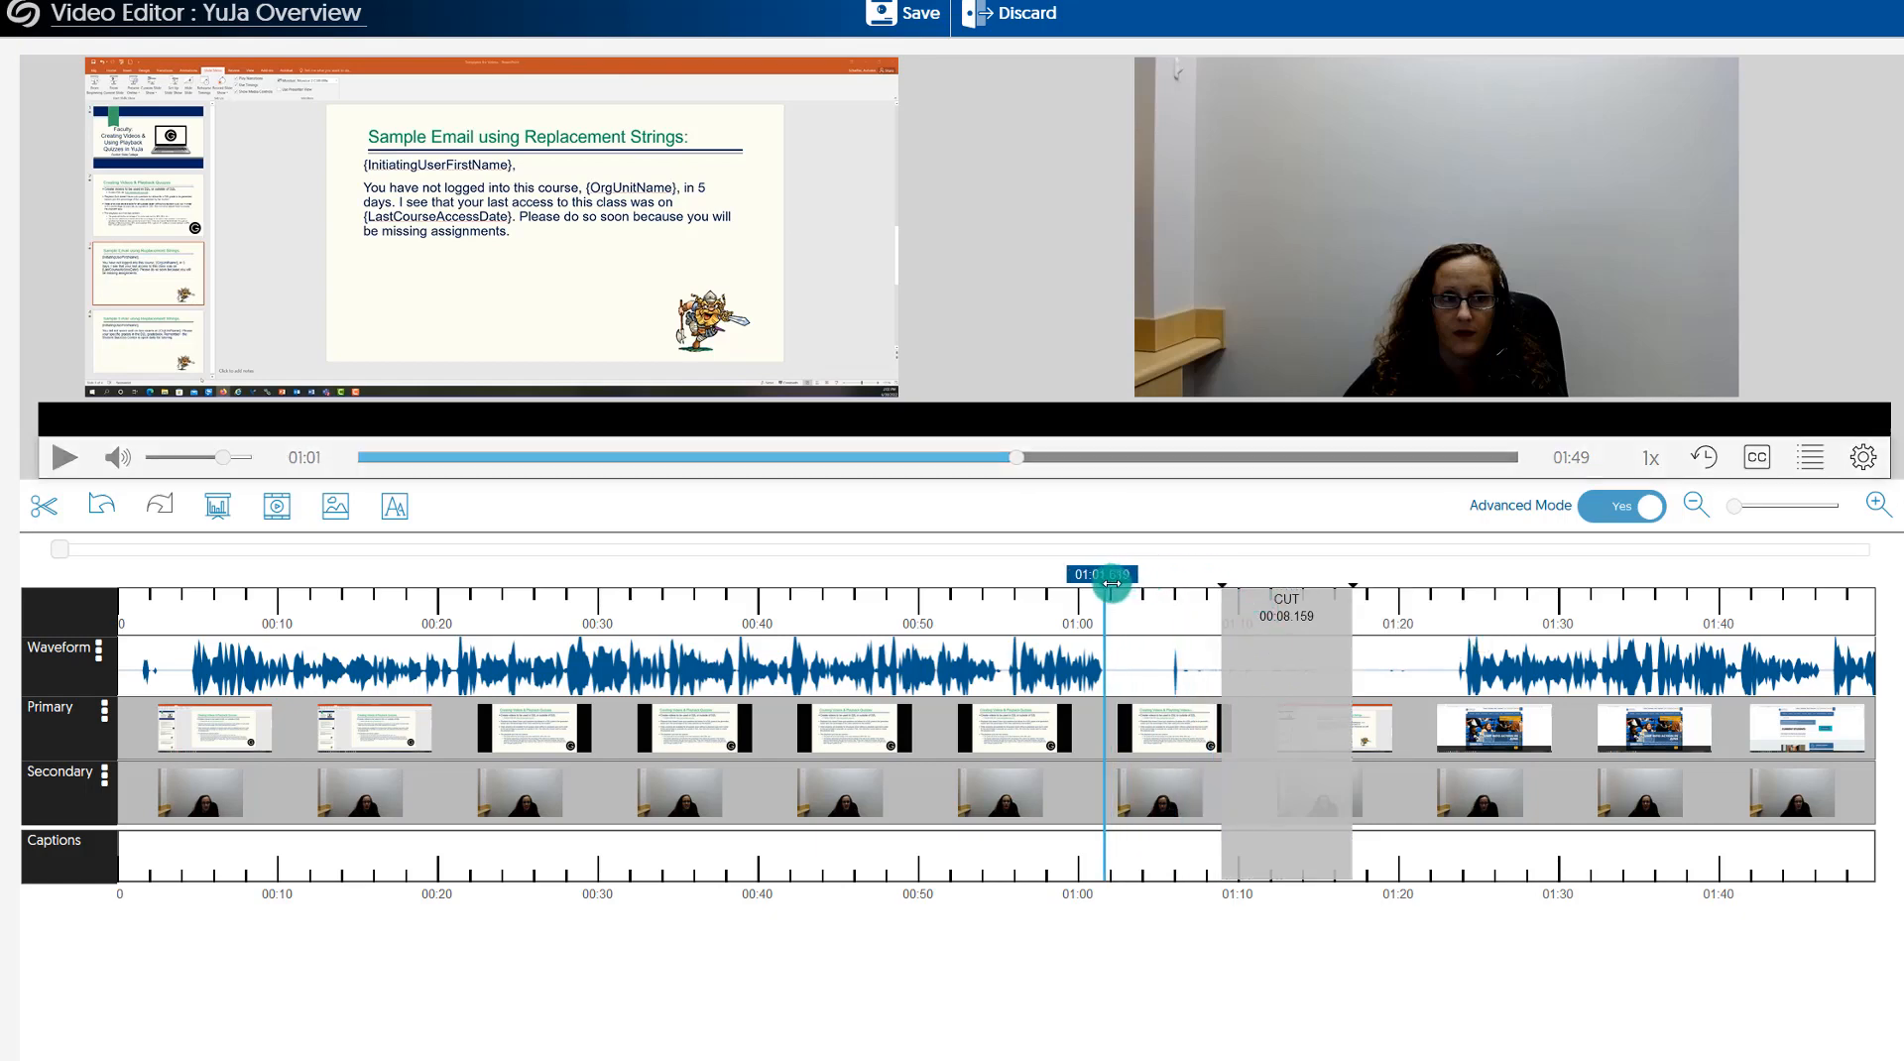
{"action": "left_click", "coordinate": [38, 507]}
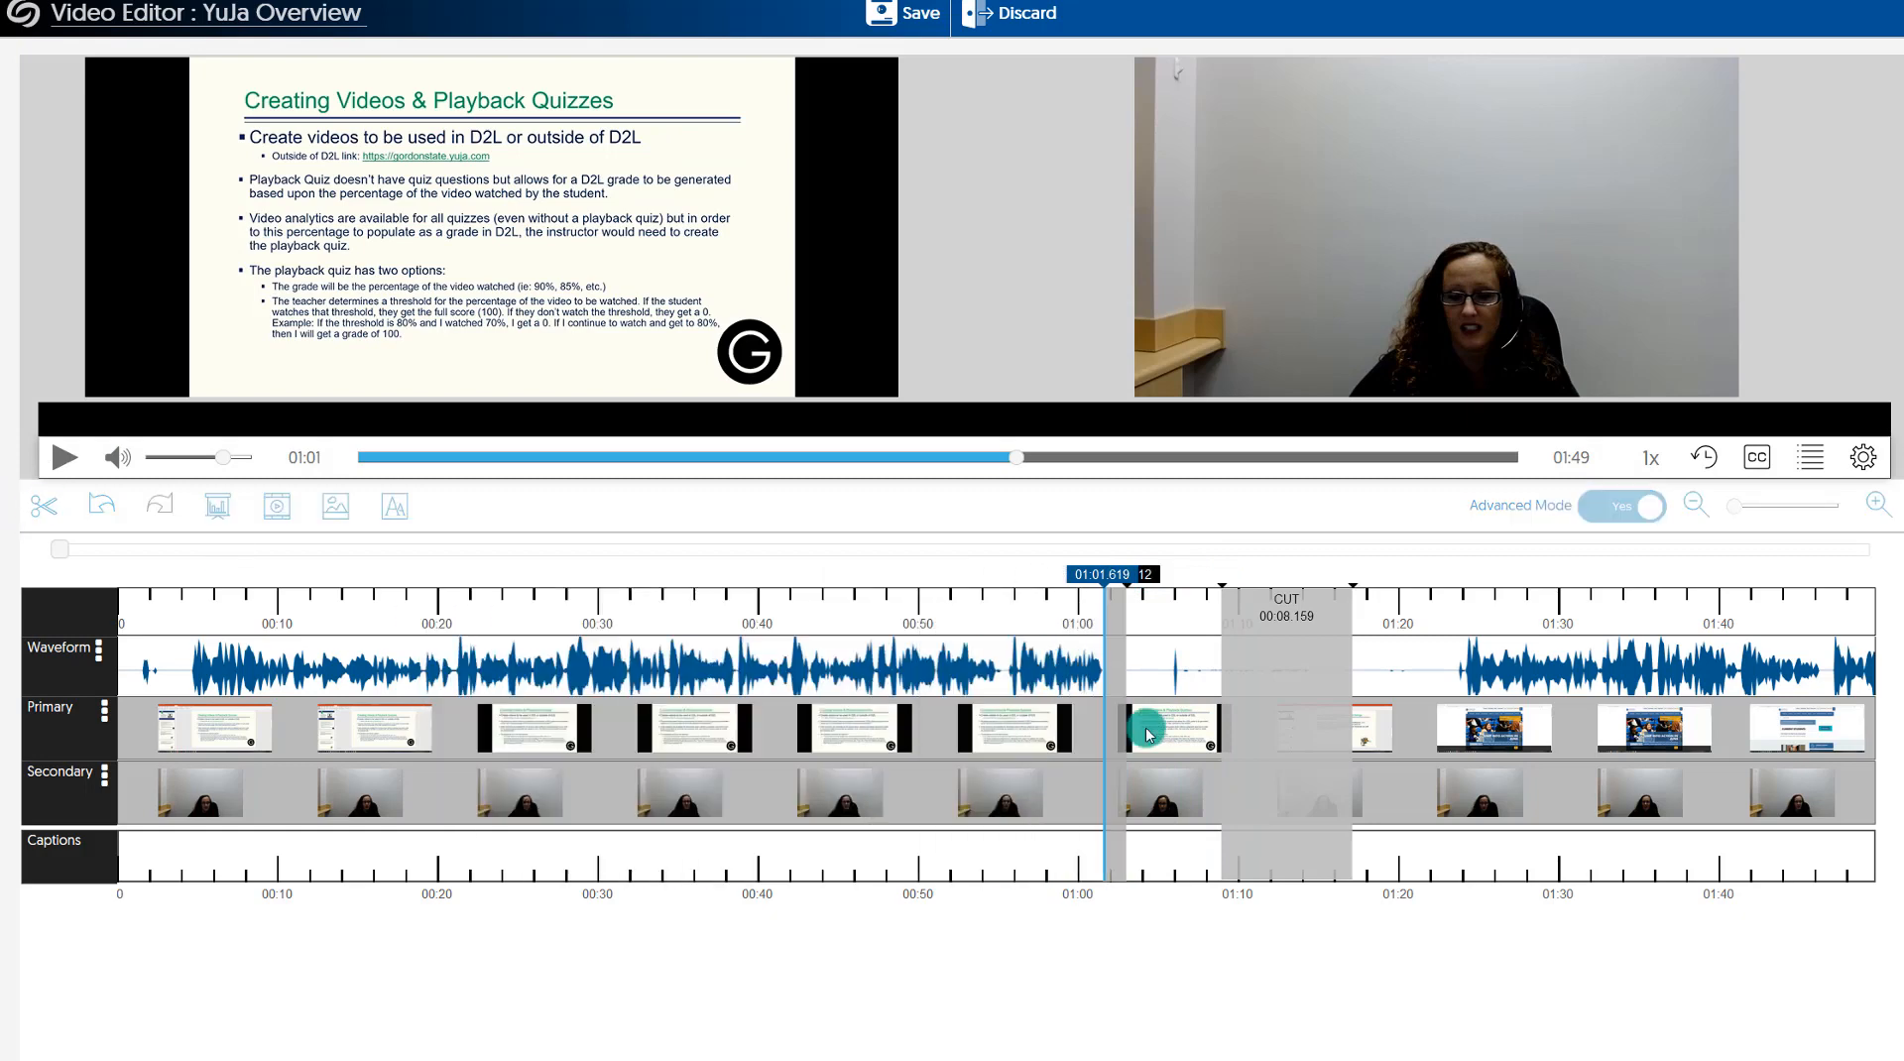
{"action": "left_click", "coordinate": [1171, 730]}
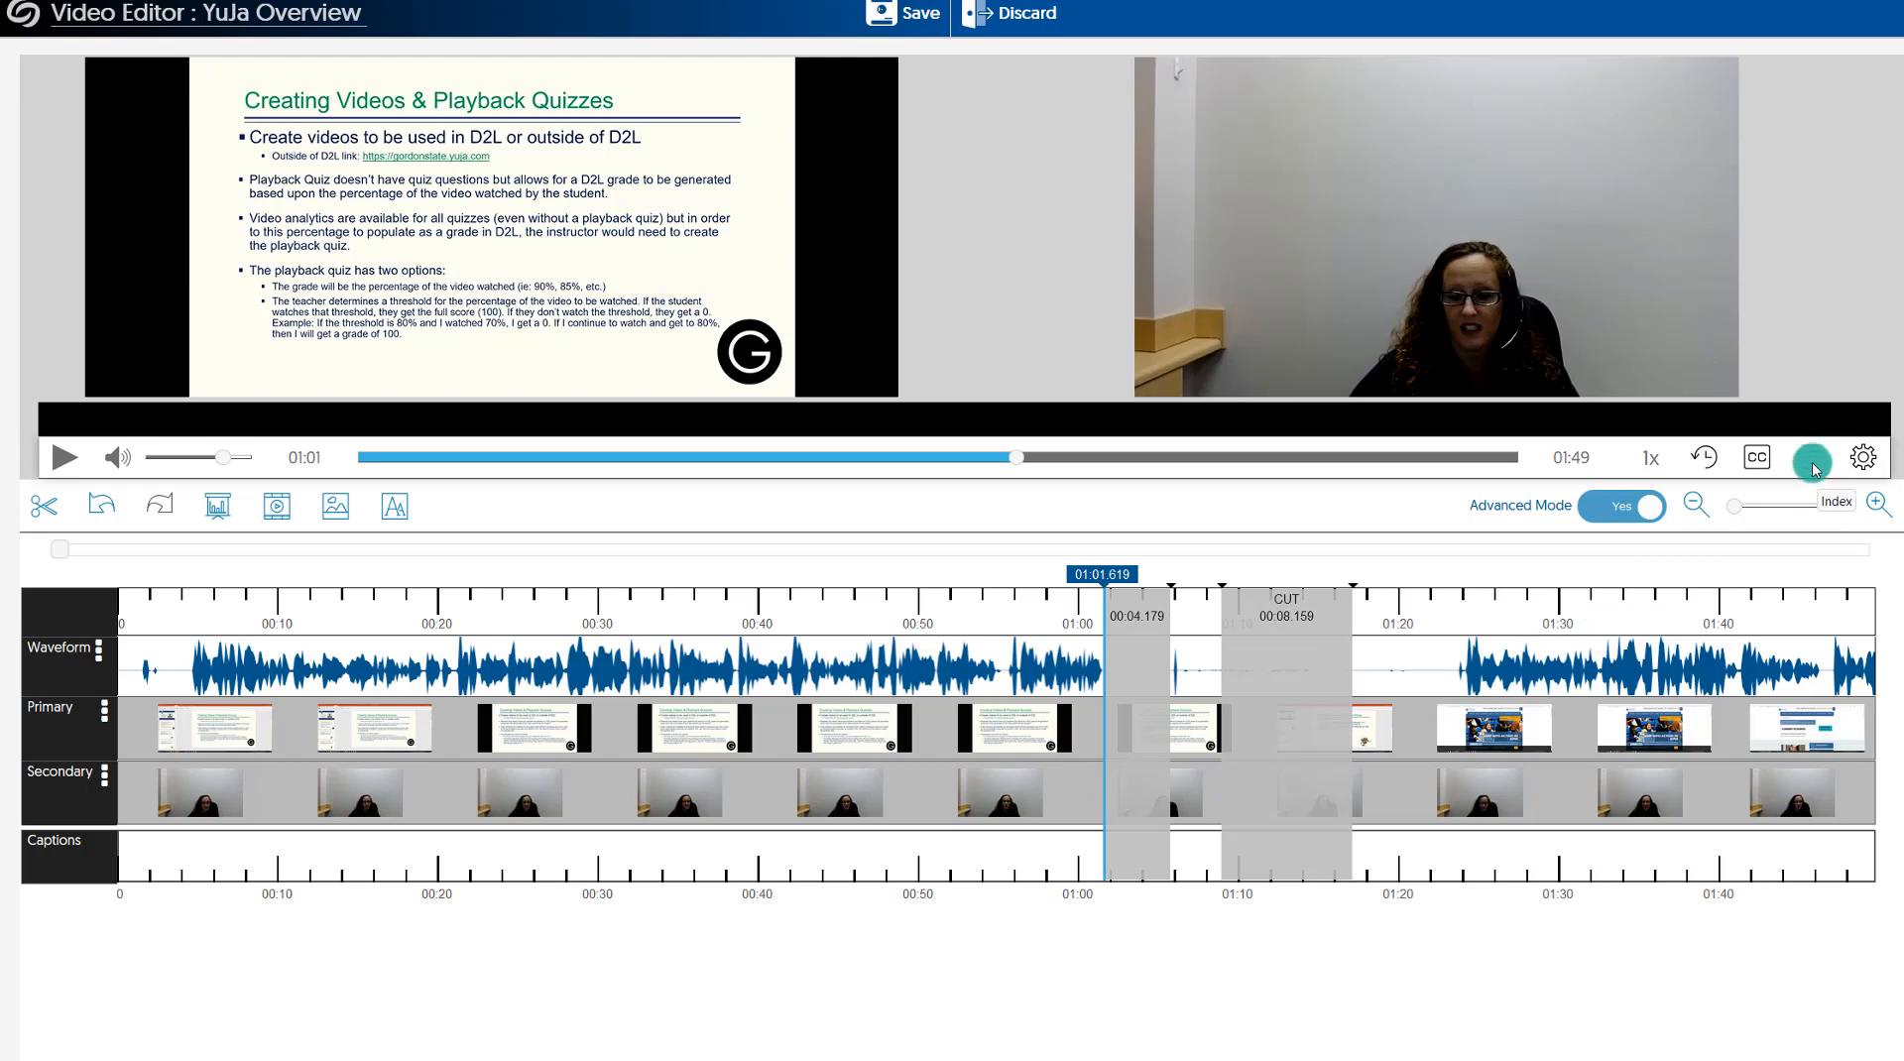
- With Advanced Mode on, add an index entry at 00:09 of the video and title it "Intro to Yuja"
{"action": "left_click", "coordinate": [1612, 511]}
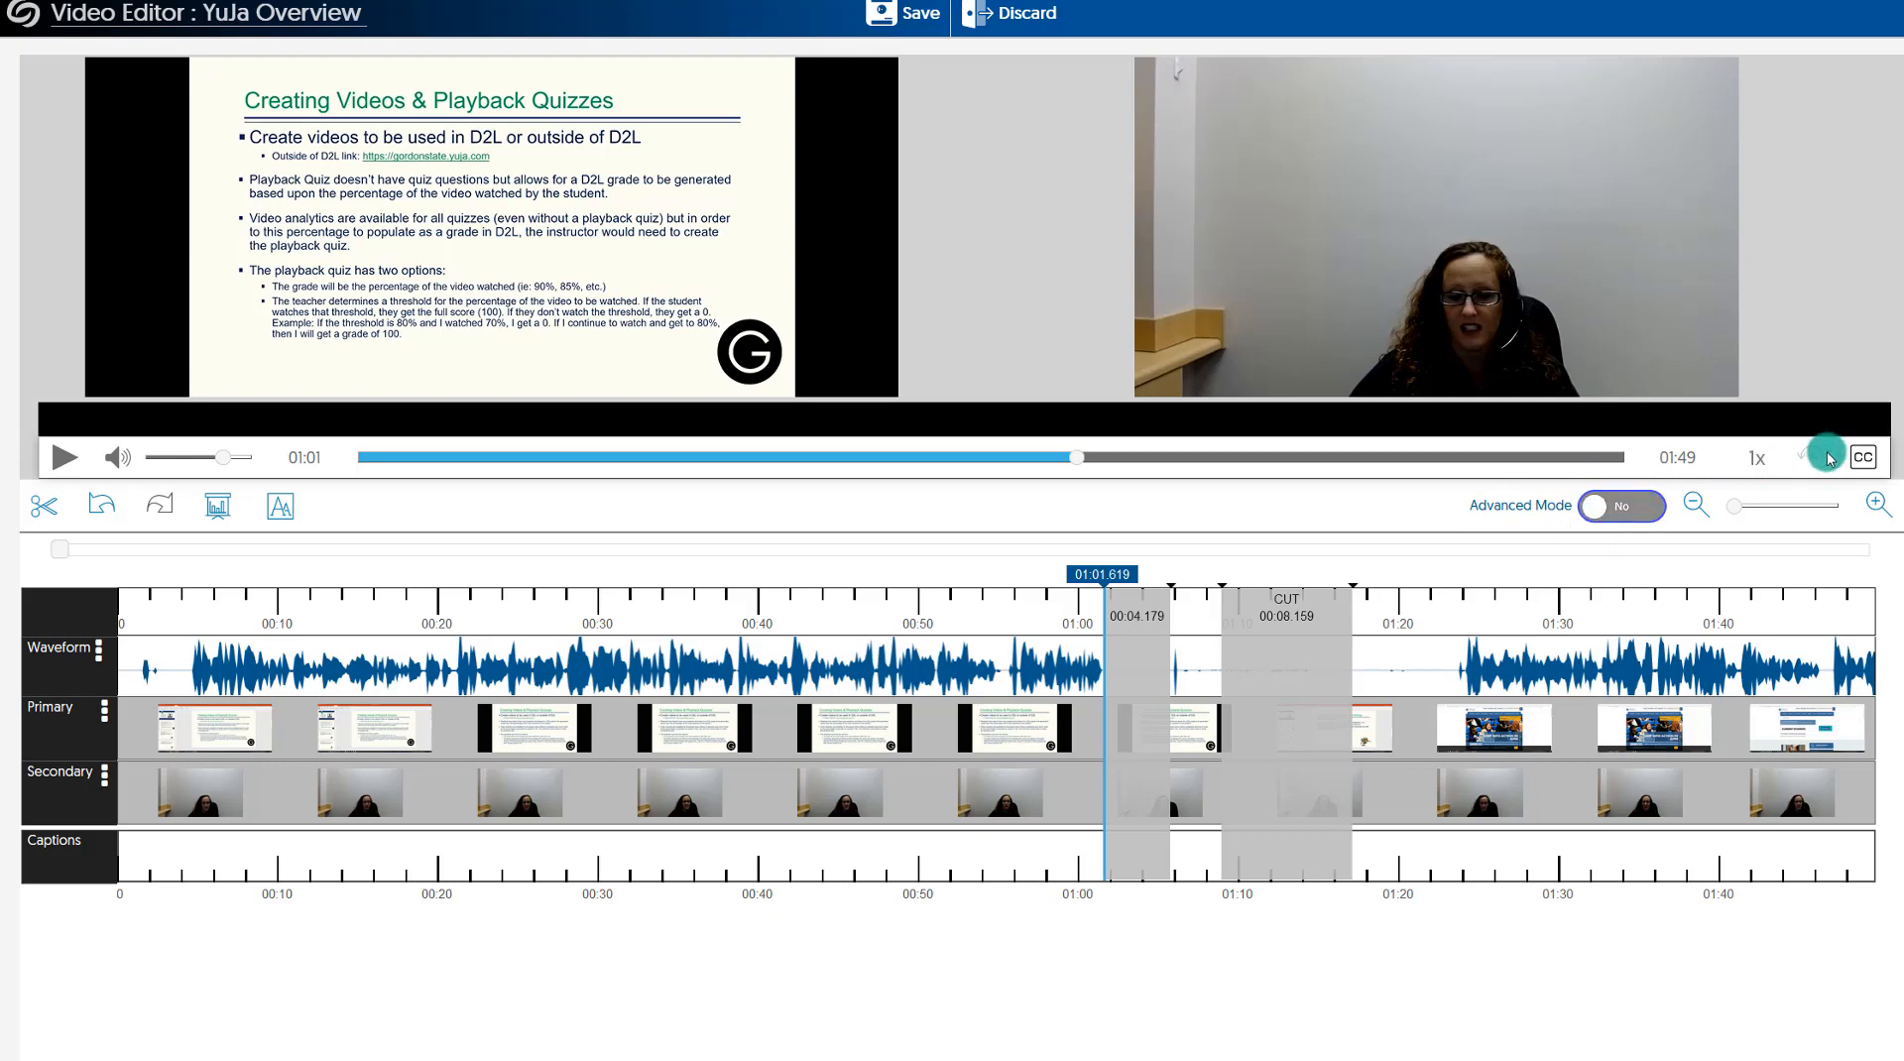
{"action": "left_click", "coordinate": [1622, 507]}
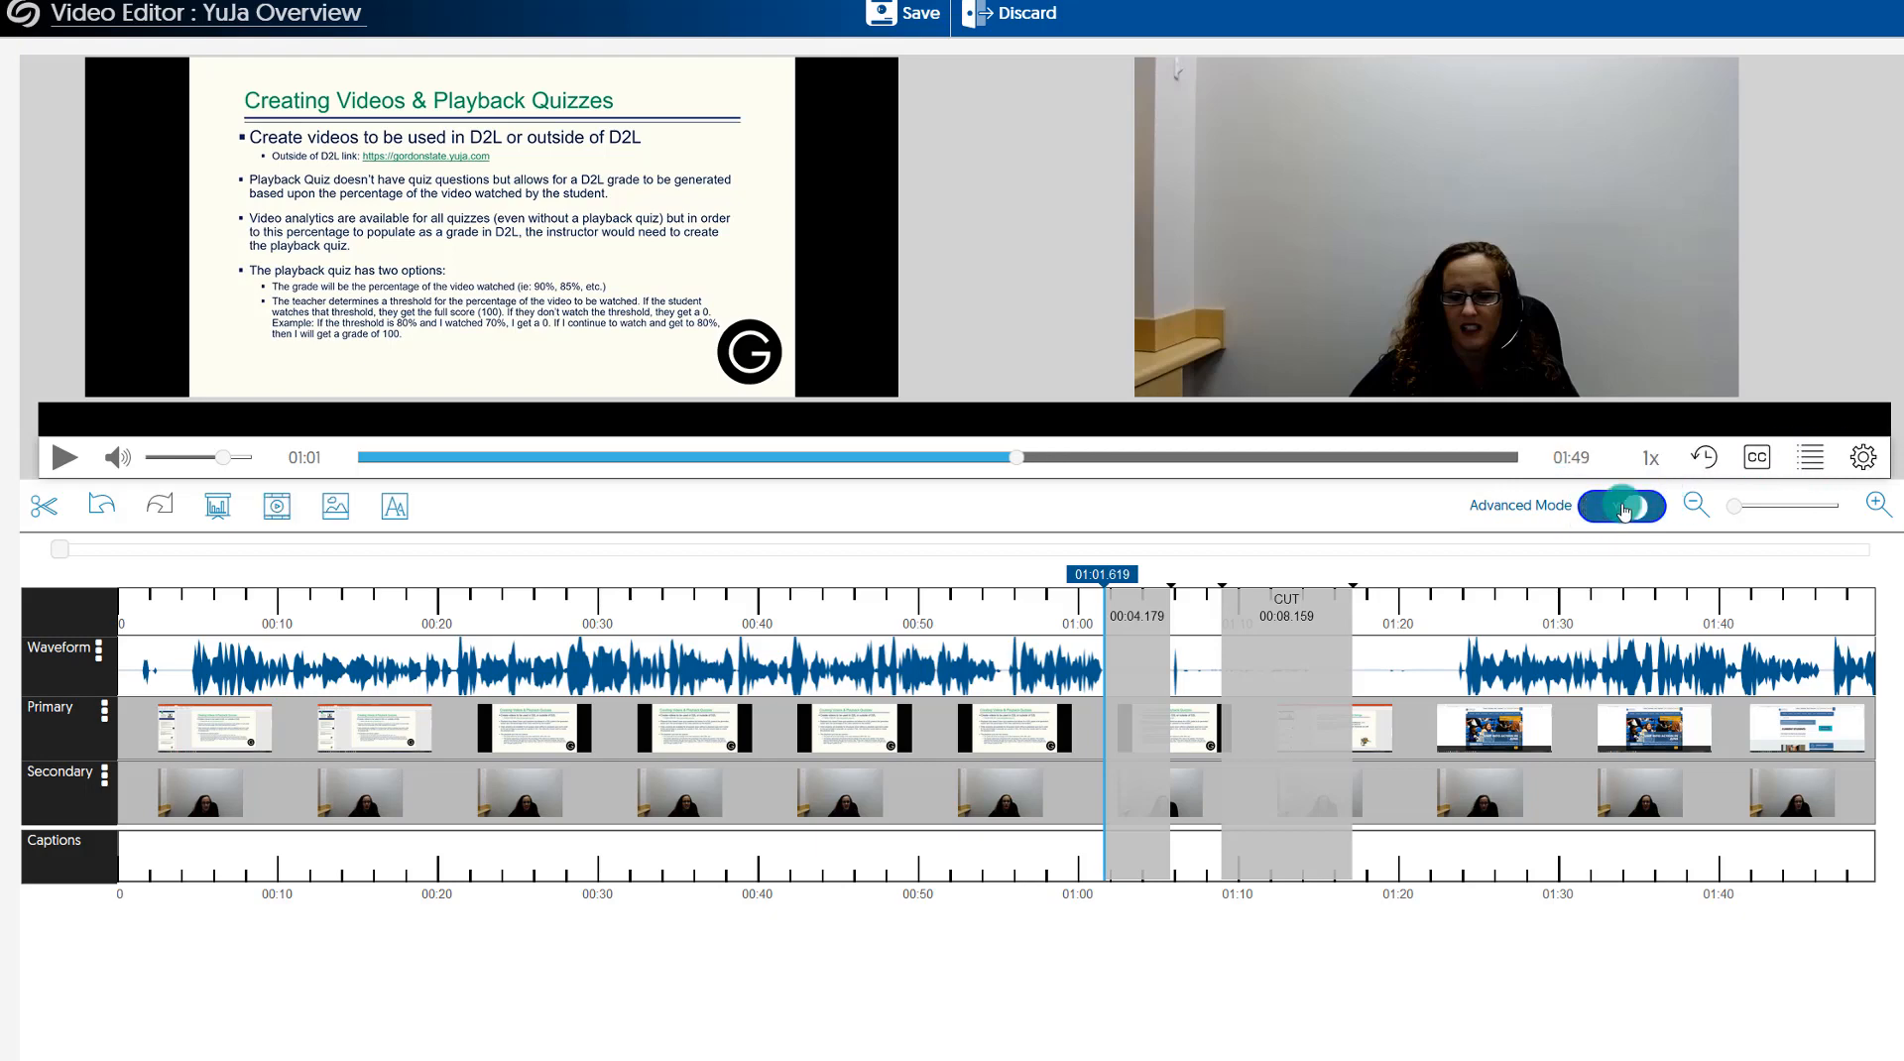
{"action": "left_click", "coordinate": [1806, 460]}
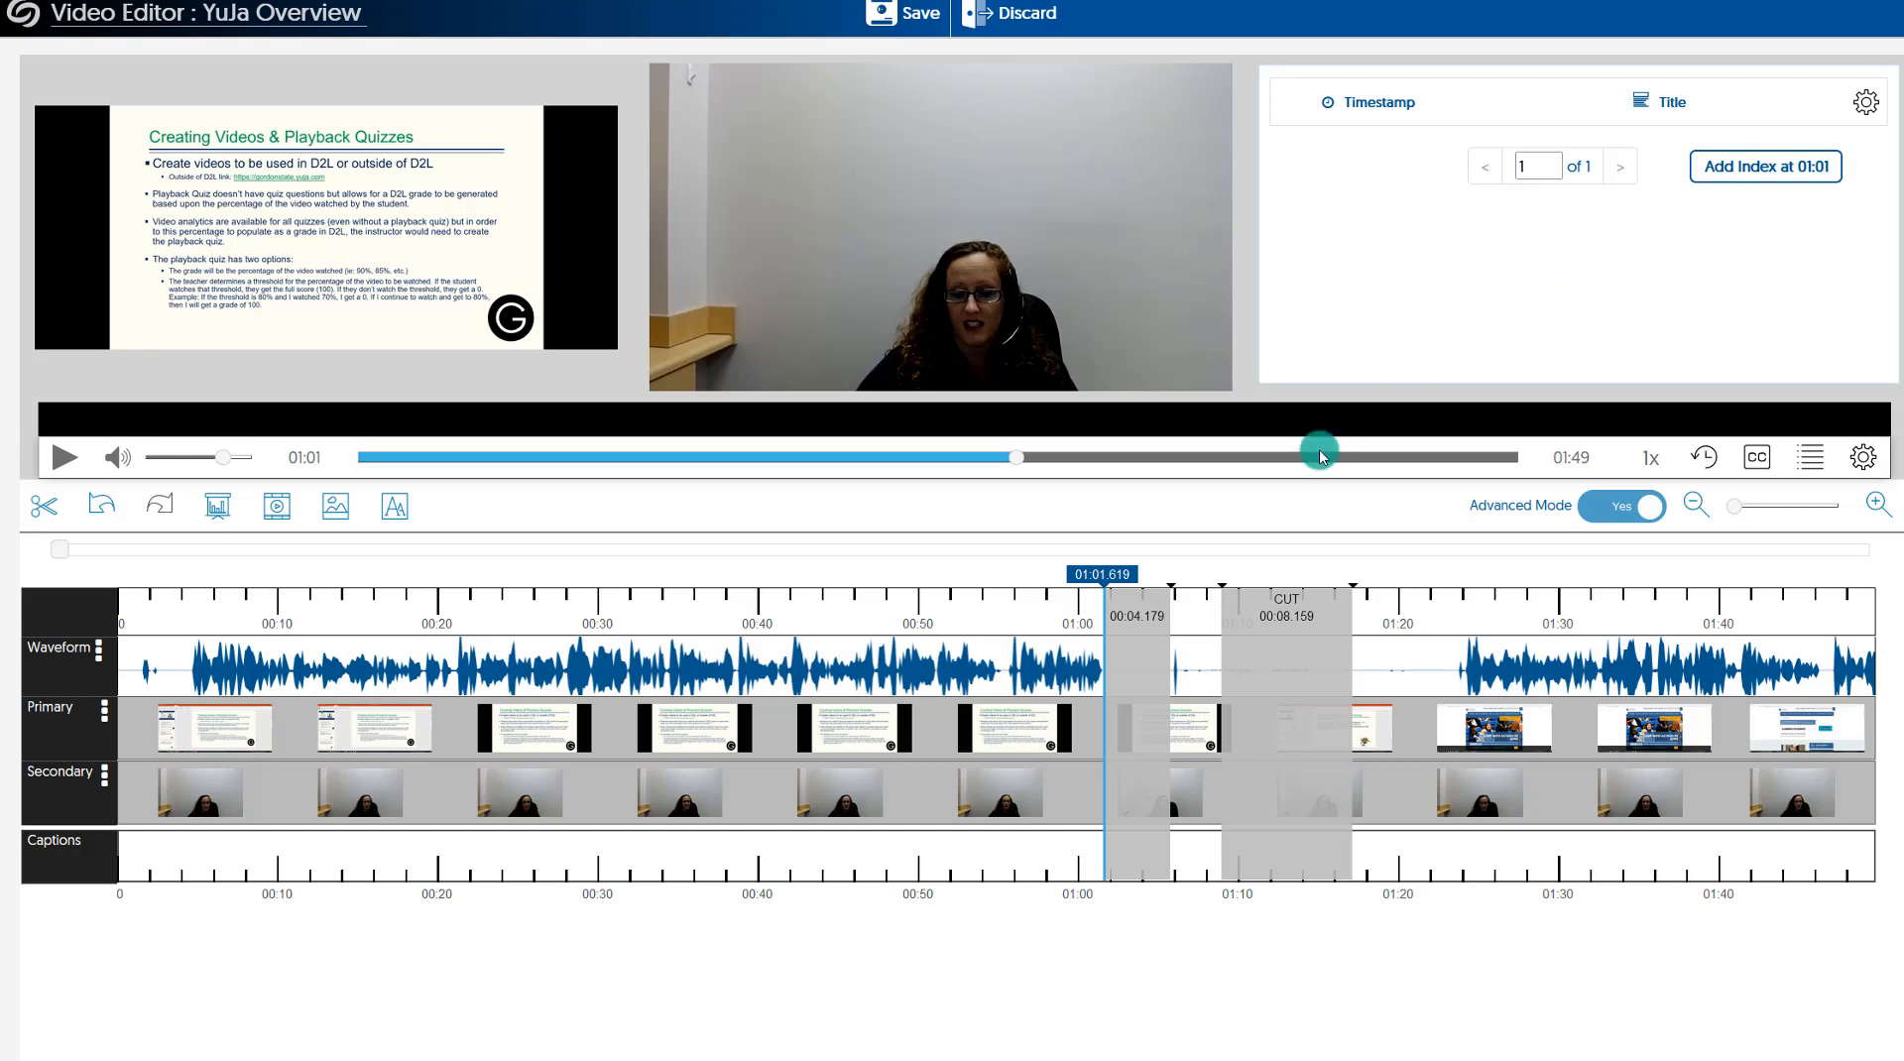
{"action": "left_click_drag", "start_coordinate": [1102, 574], "coordinate": [277, 682]}
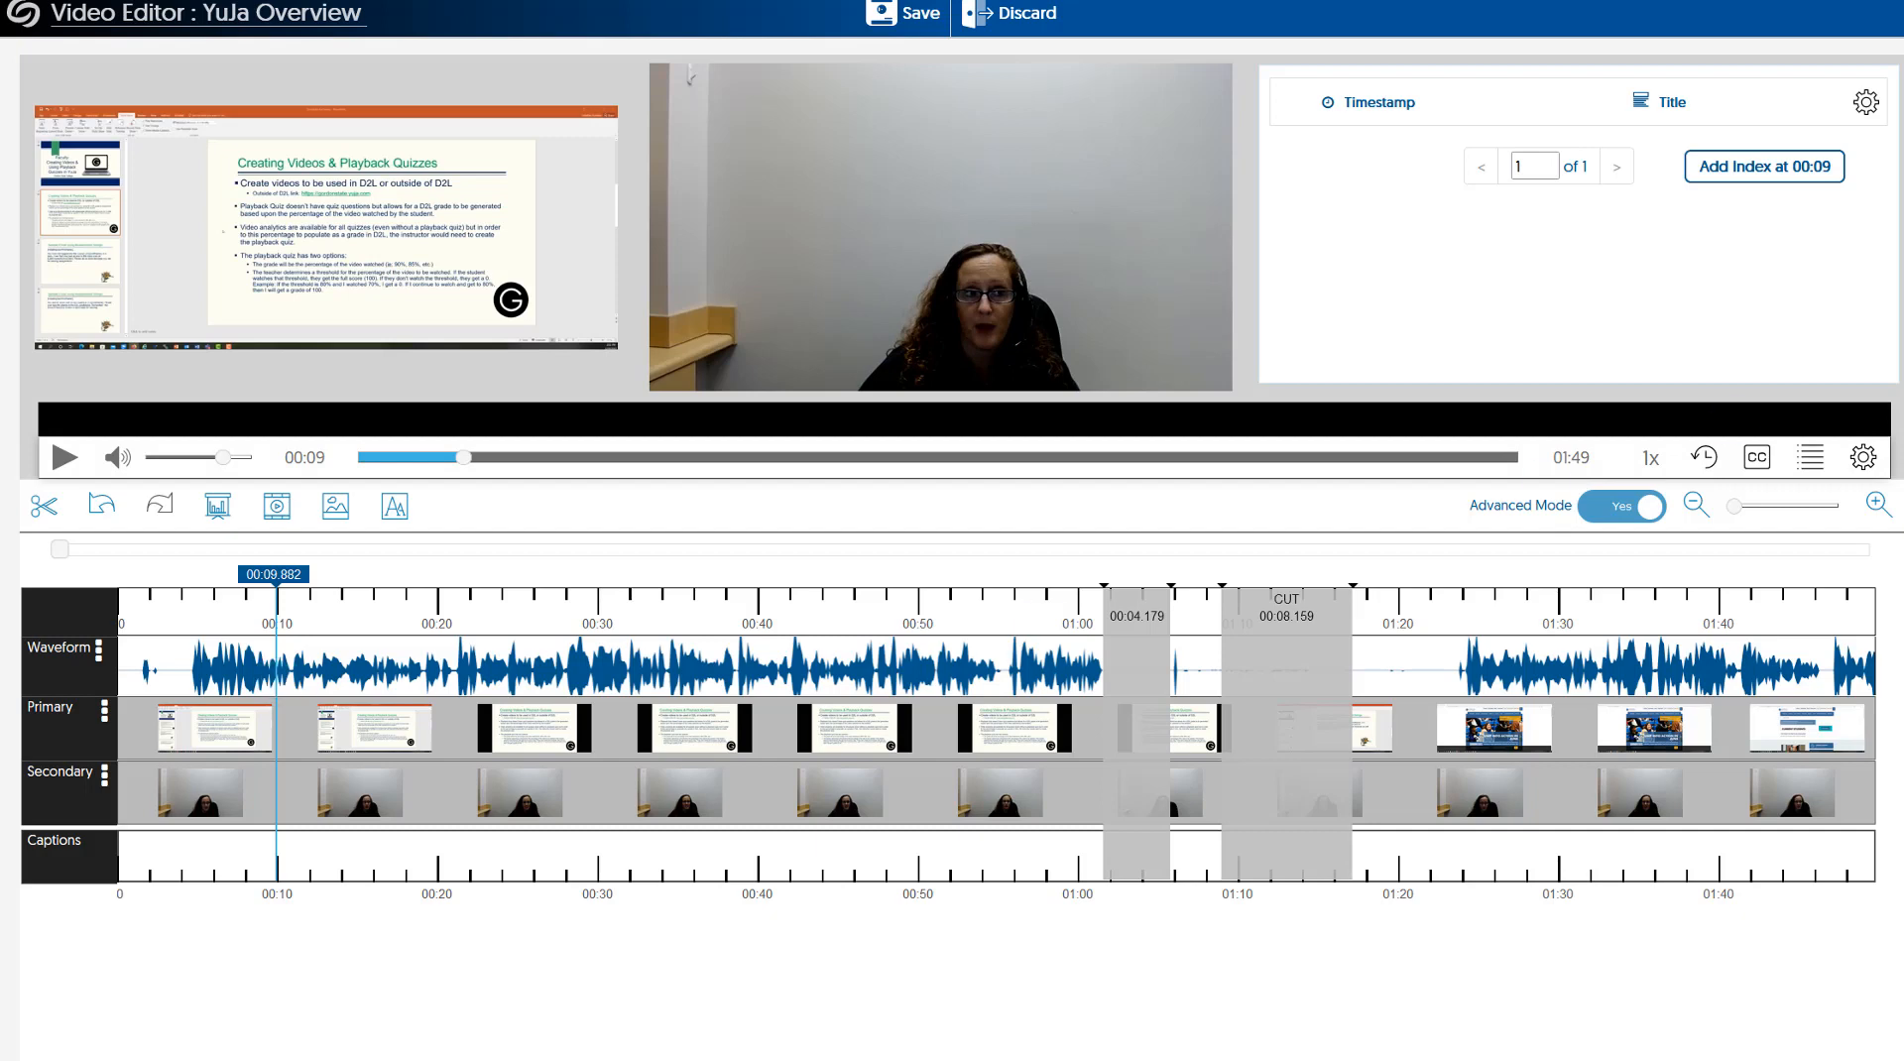
{"action": "left_click", "coordinate": [1749, 184]}
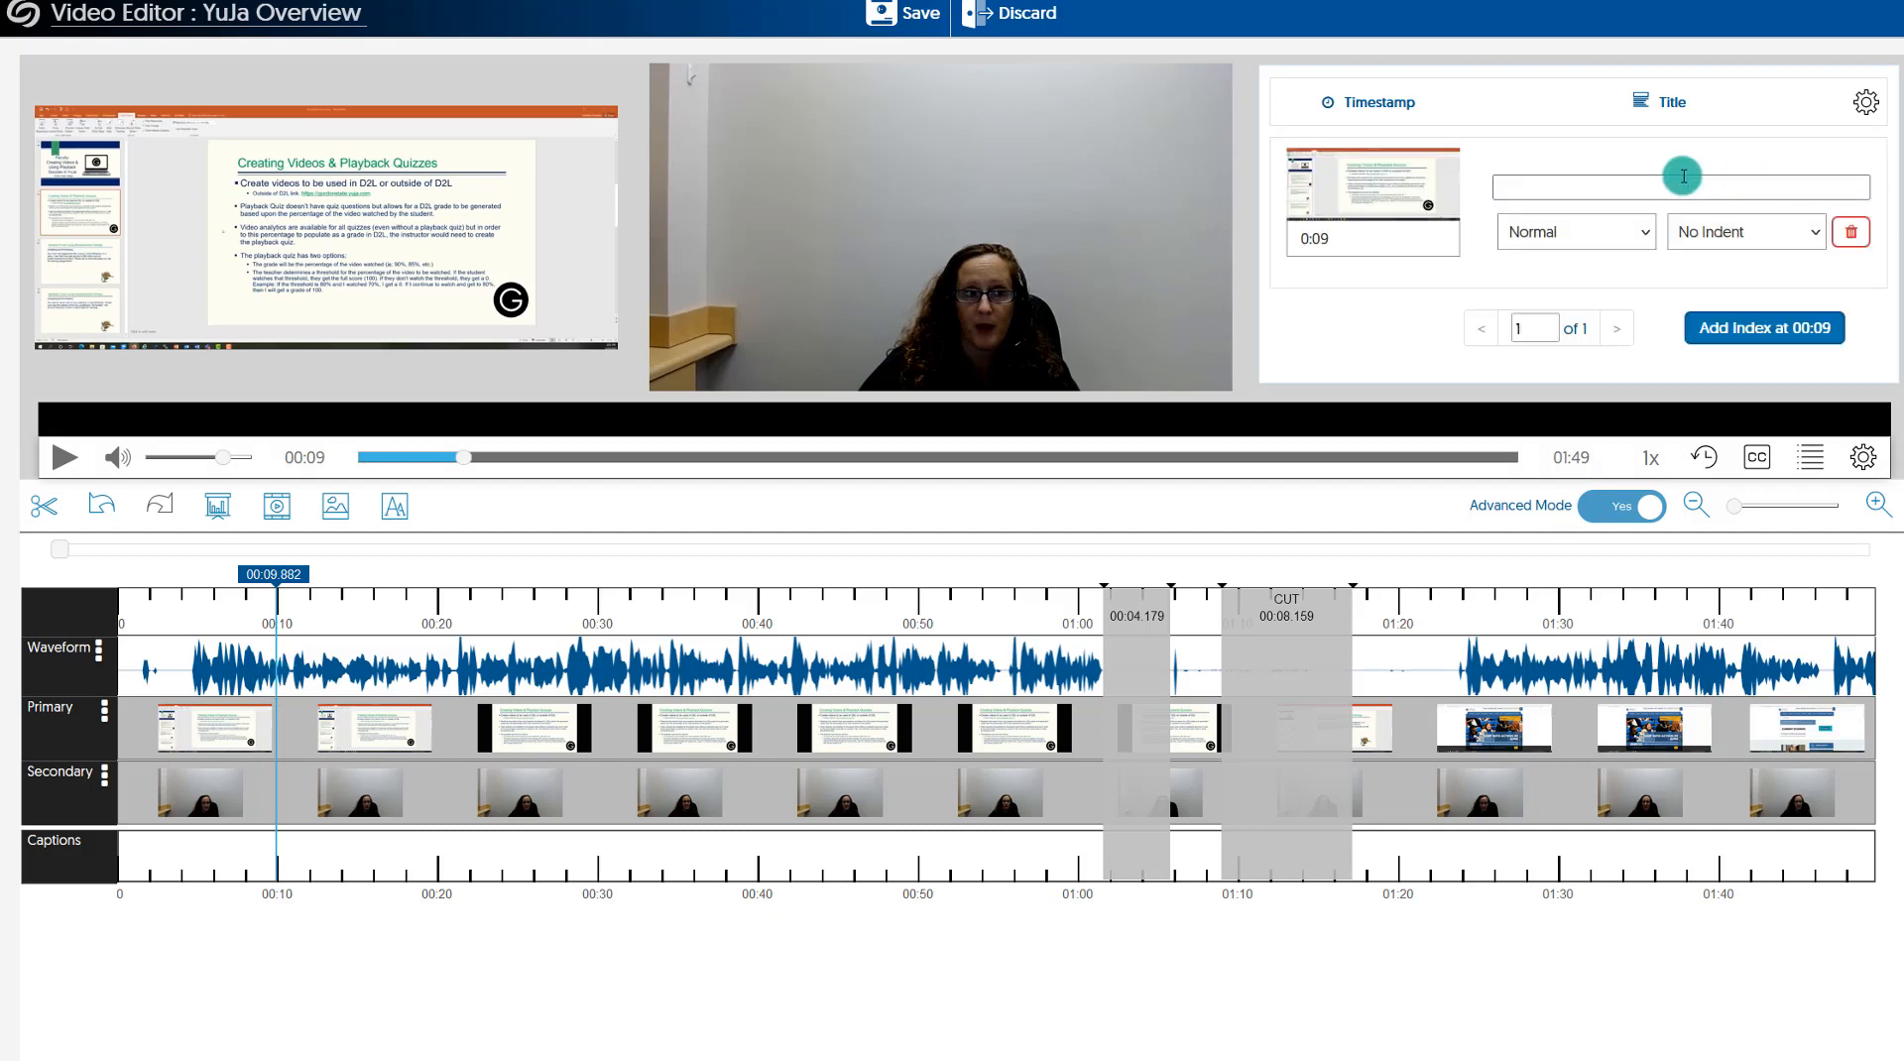
{"action": "left_click", "coordinate": [1537, 186]}
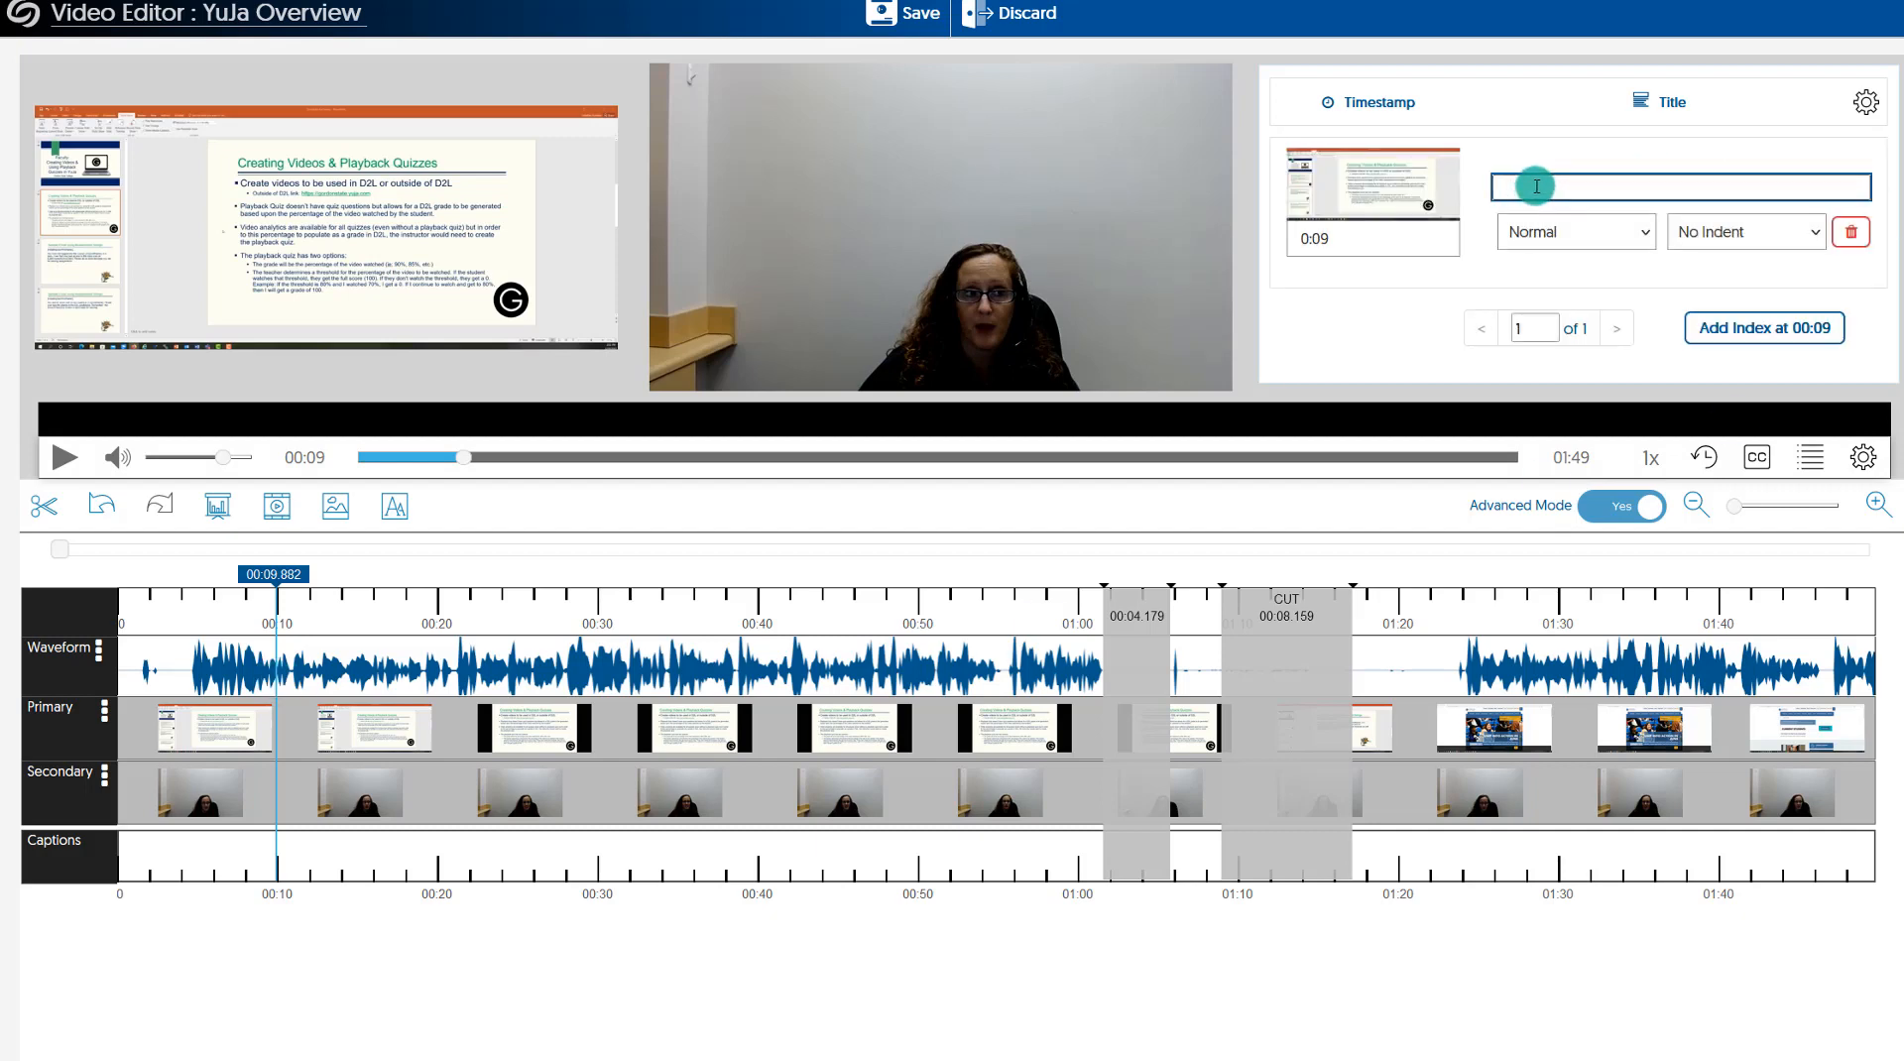
{"action": "type", "text": "Intro to Yuja"}
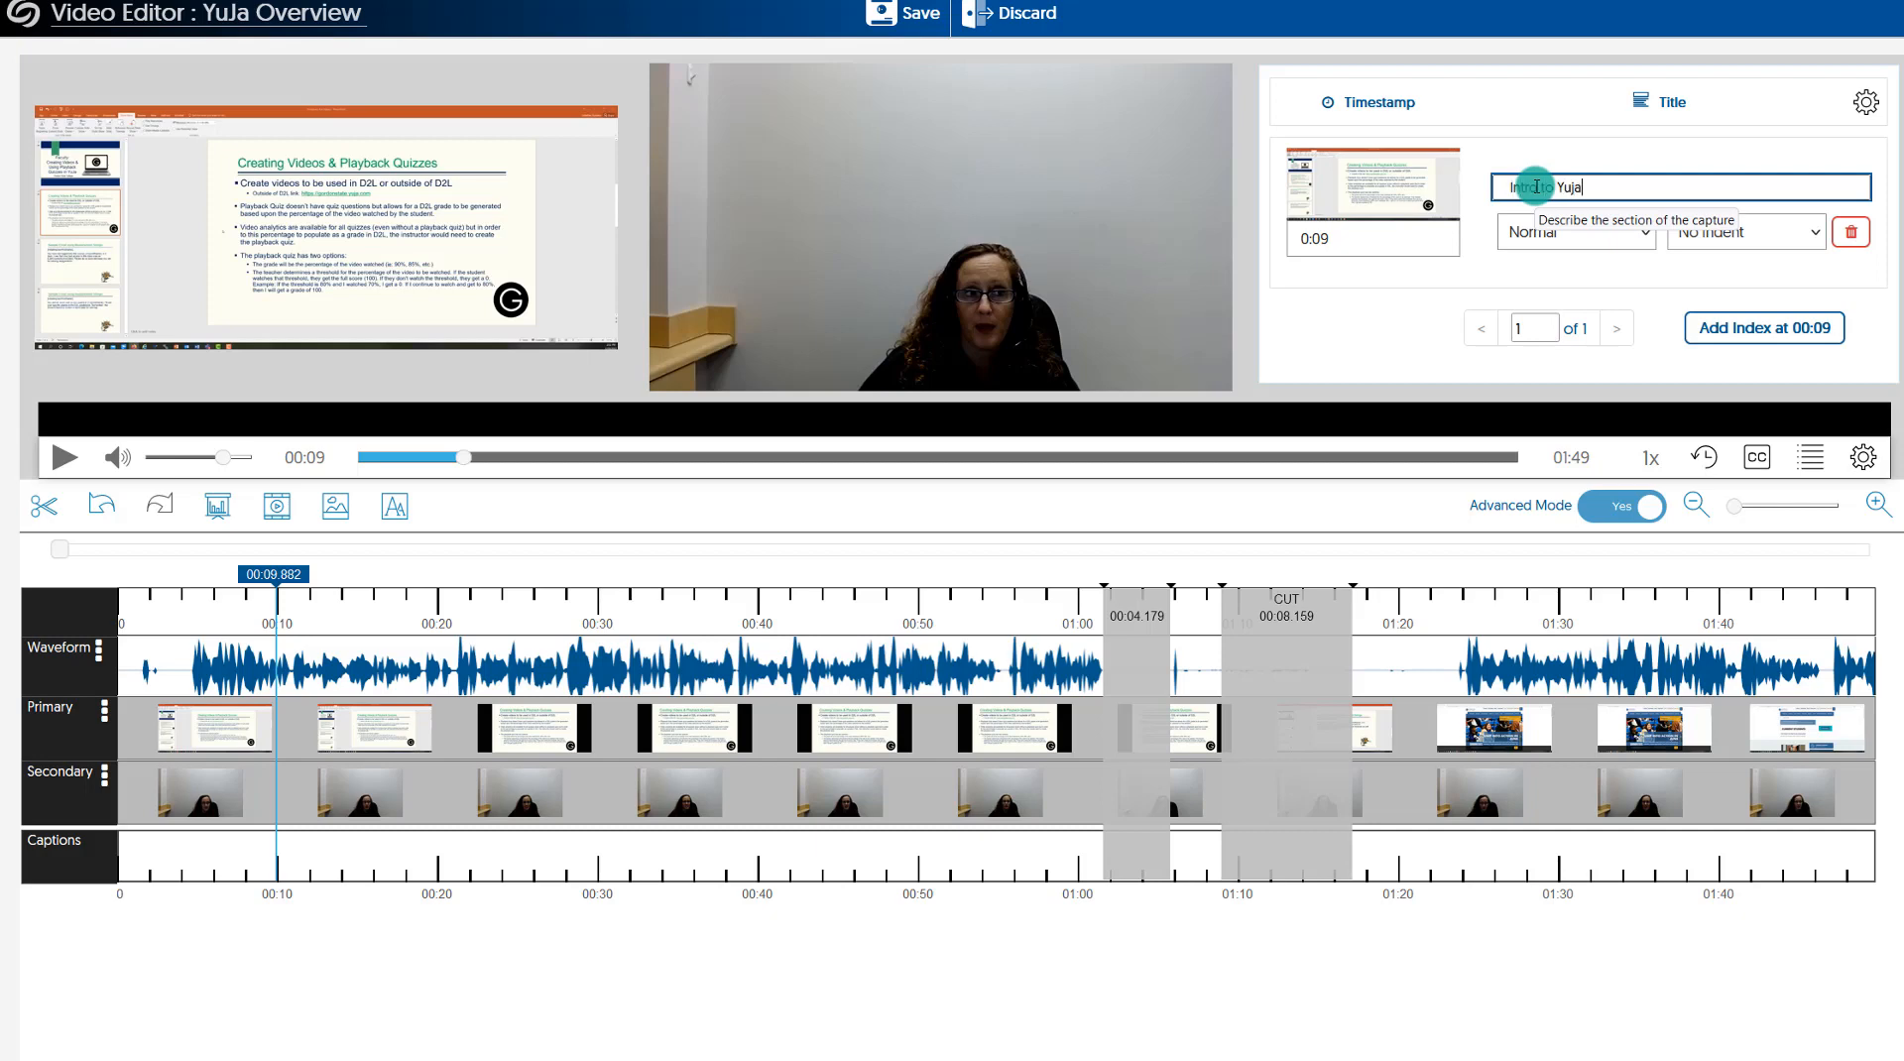
- Add a second index entry at 00:32 and title it "Videos Outside of YuJa"
{"action": "left_click", "coordinate": [270, 575]}
{"action": "left_click_drag", "start_coordinate": [269, 575], "coordinate": [631, 575]}
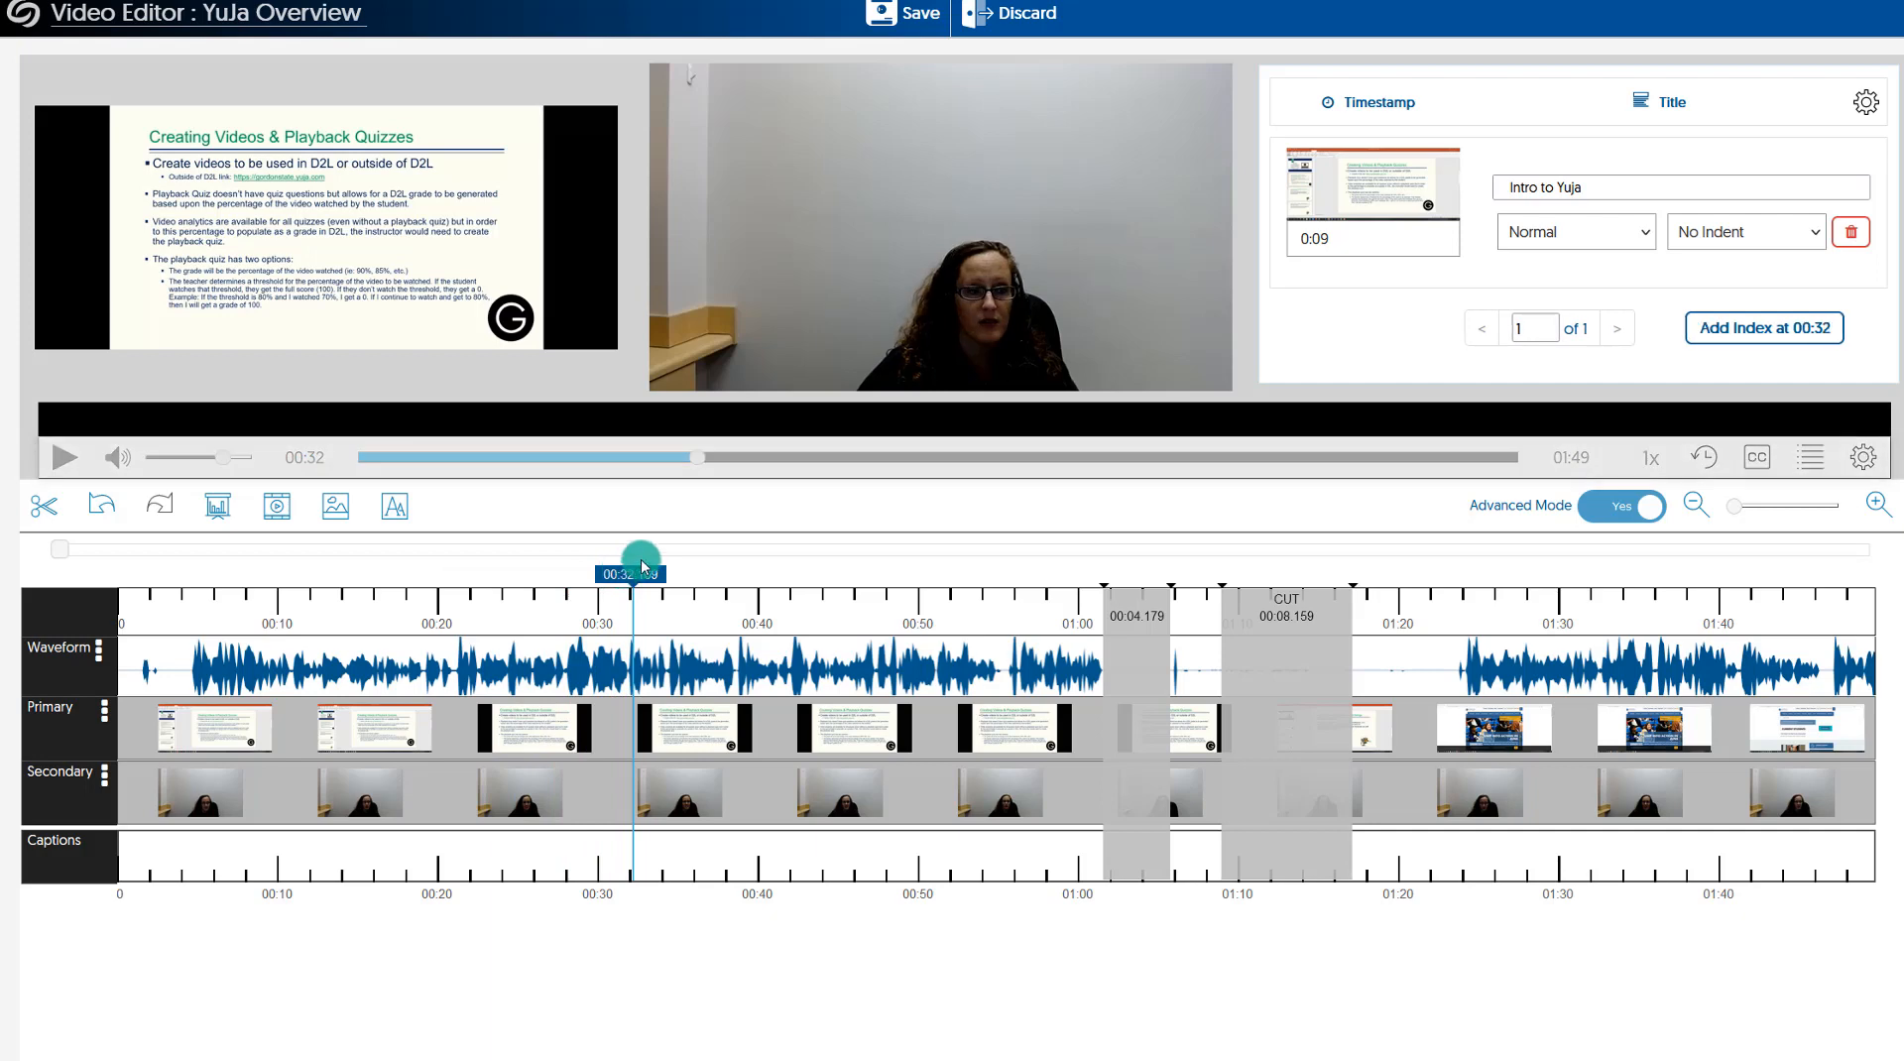
{"action": "left_click", "coordinate": [1810, 327]}
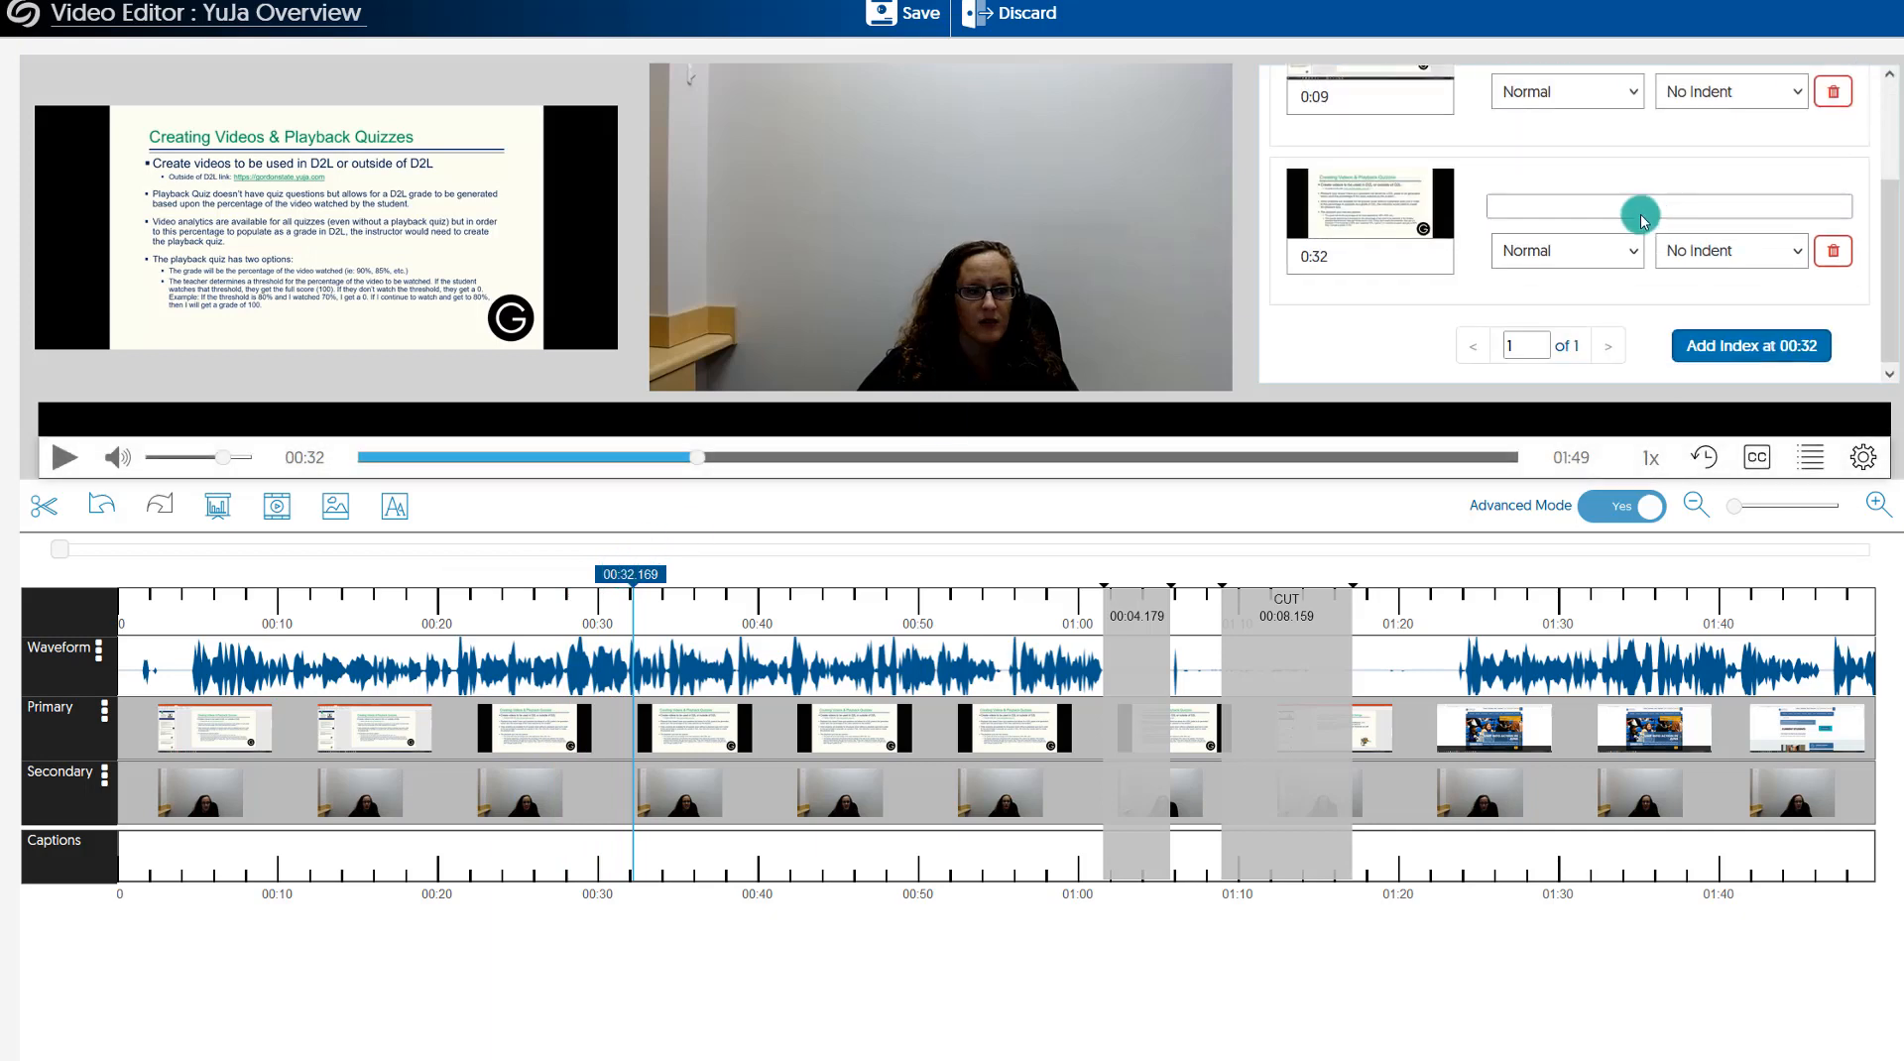
{"action": "left_click", "coordinate": [1561, 195]}
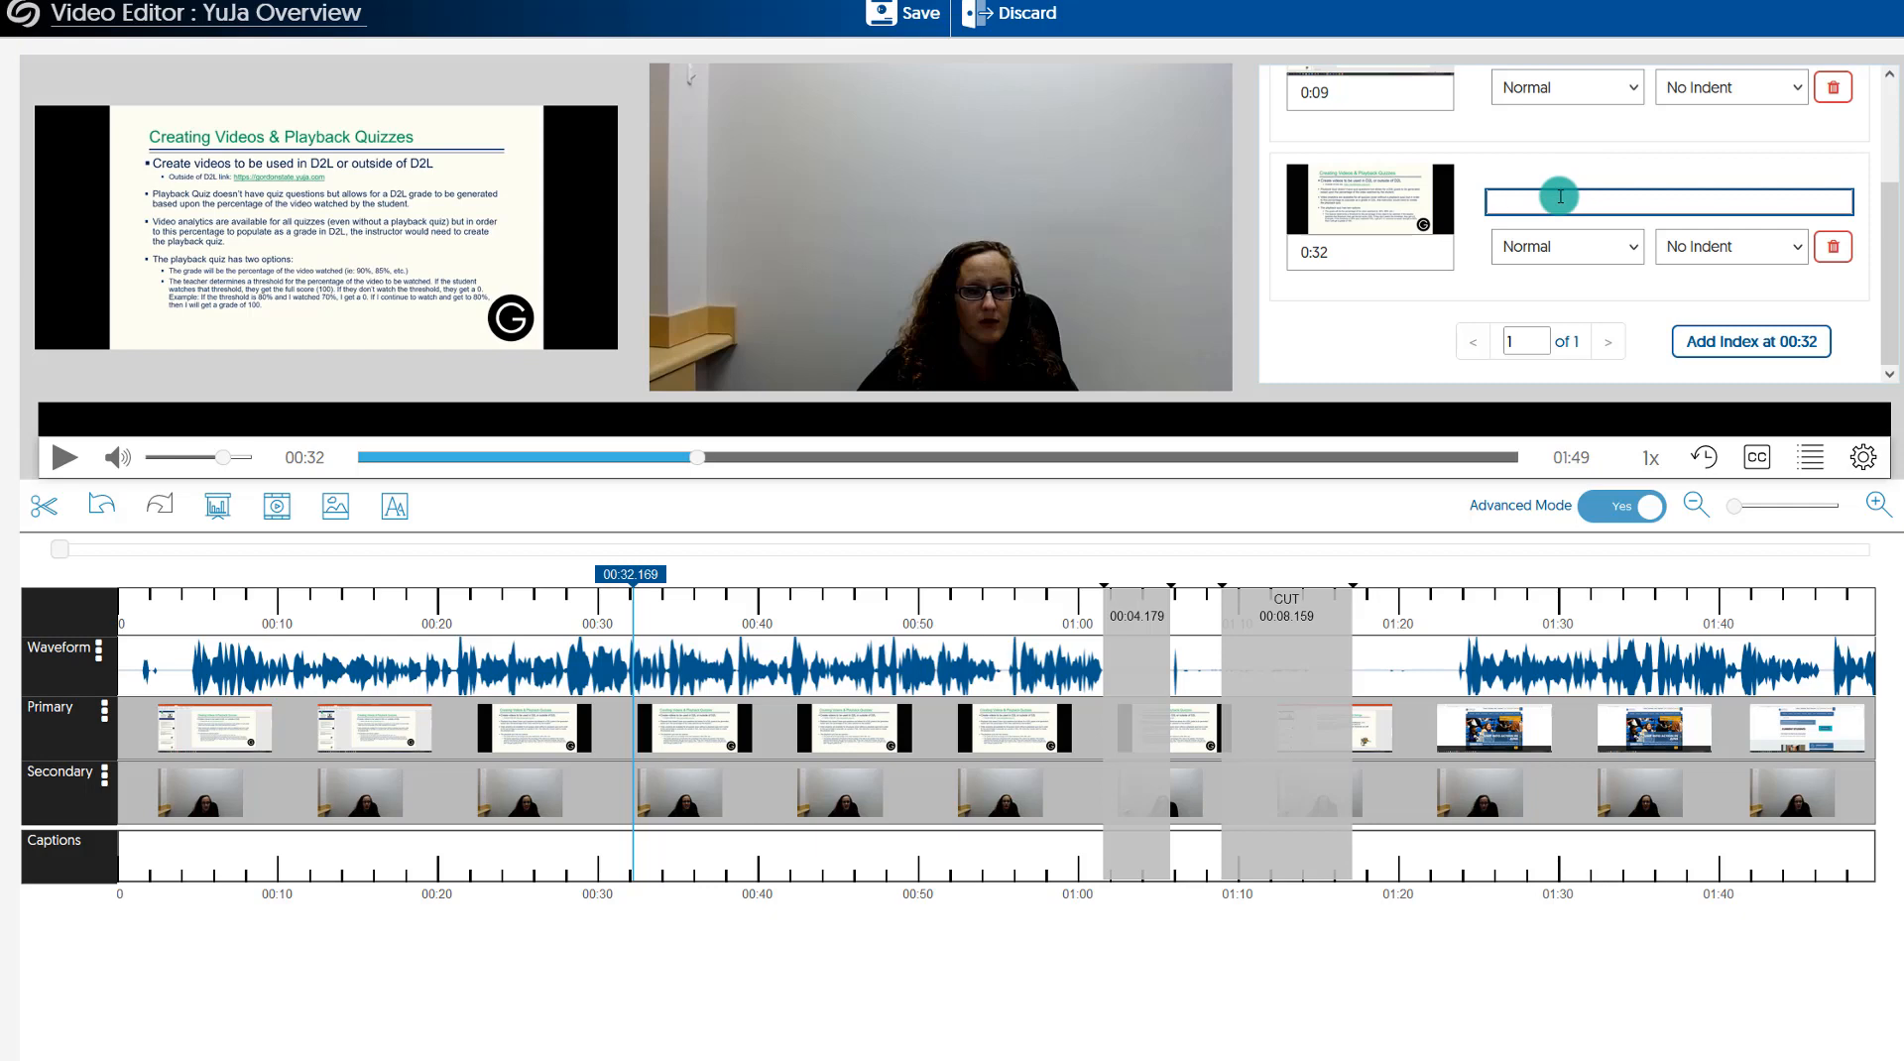
{"action": "type", "text": "Videos Outside of YuJa"}
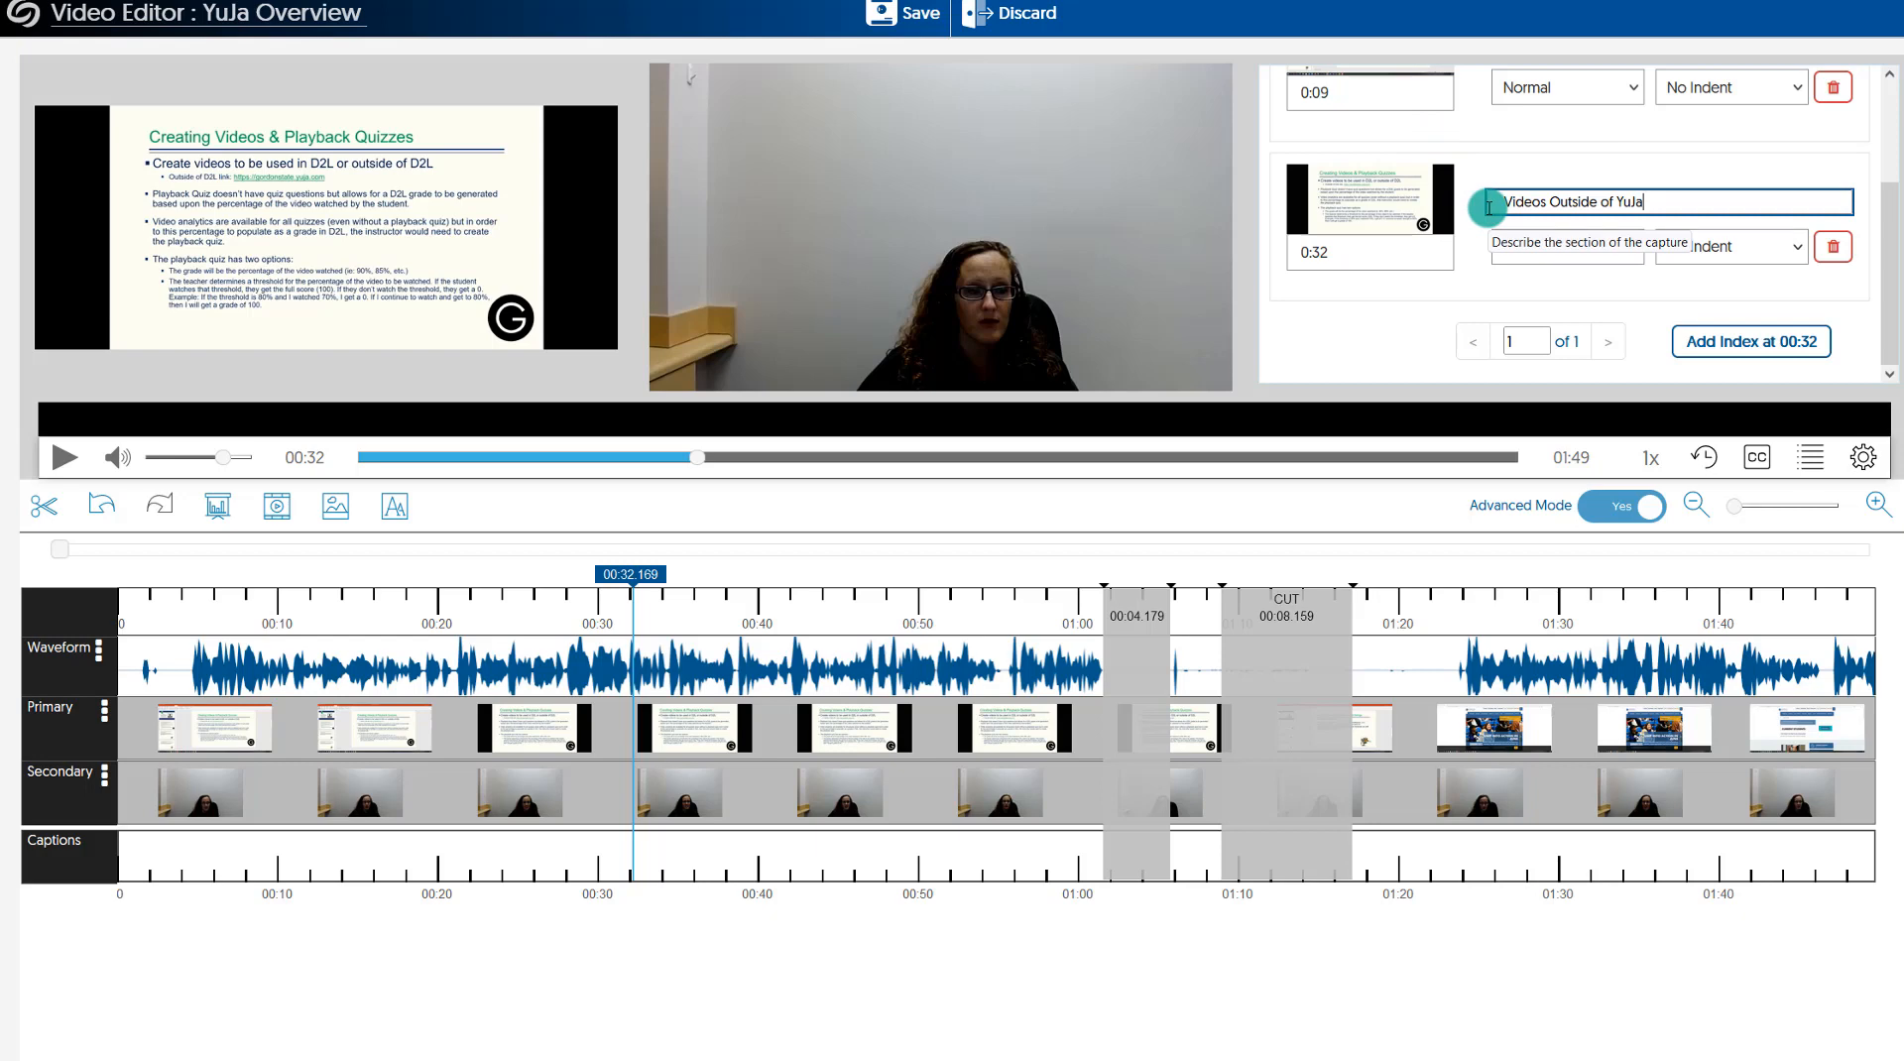
{"action": "scroll", "coordinate": [1488, 209], "scroll_direction": "down", "scroll_amount": 2}
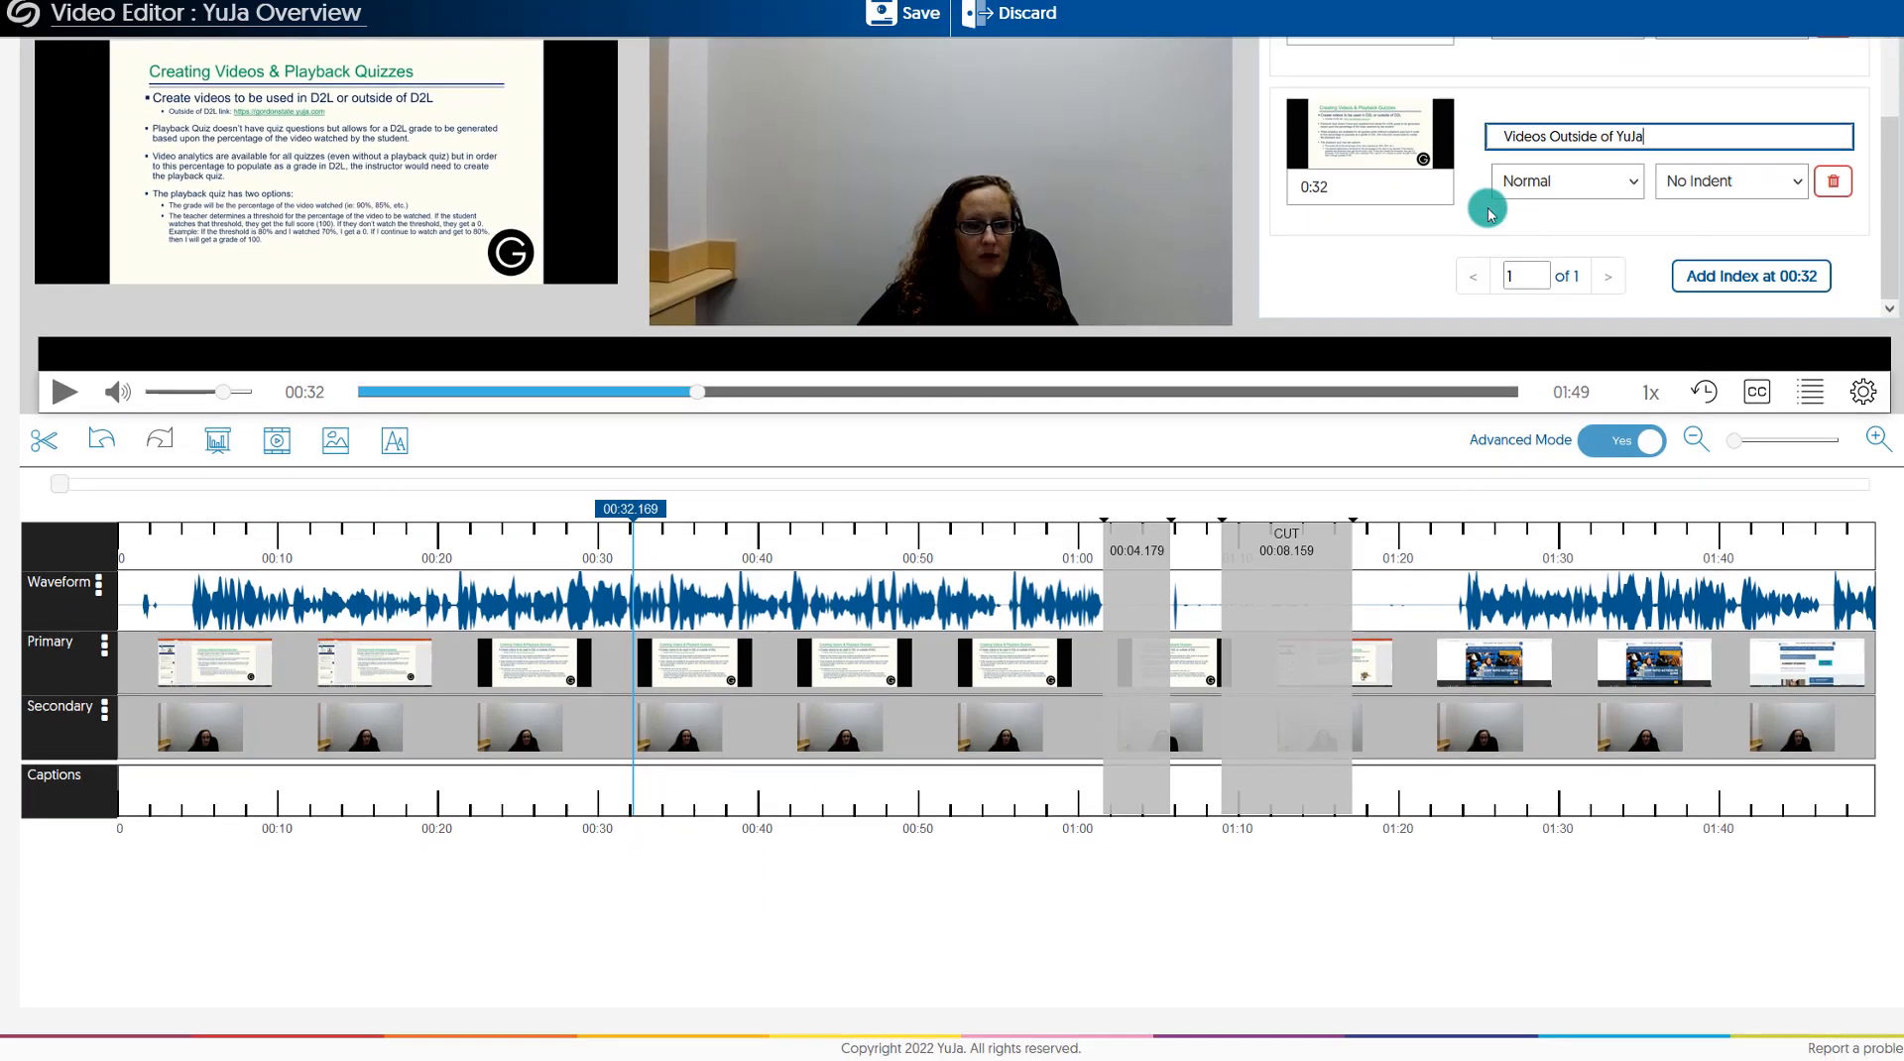
{"action": "scroll", "coordinate": [1489, 209], "scroll_direction": "up", "scroll_amount": 2}
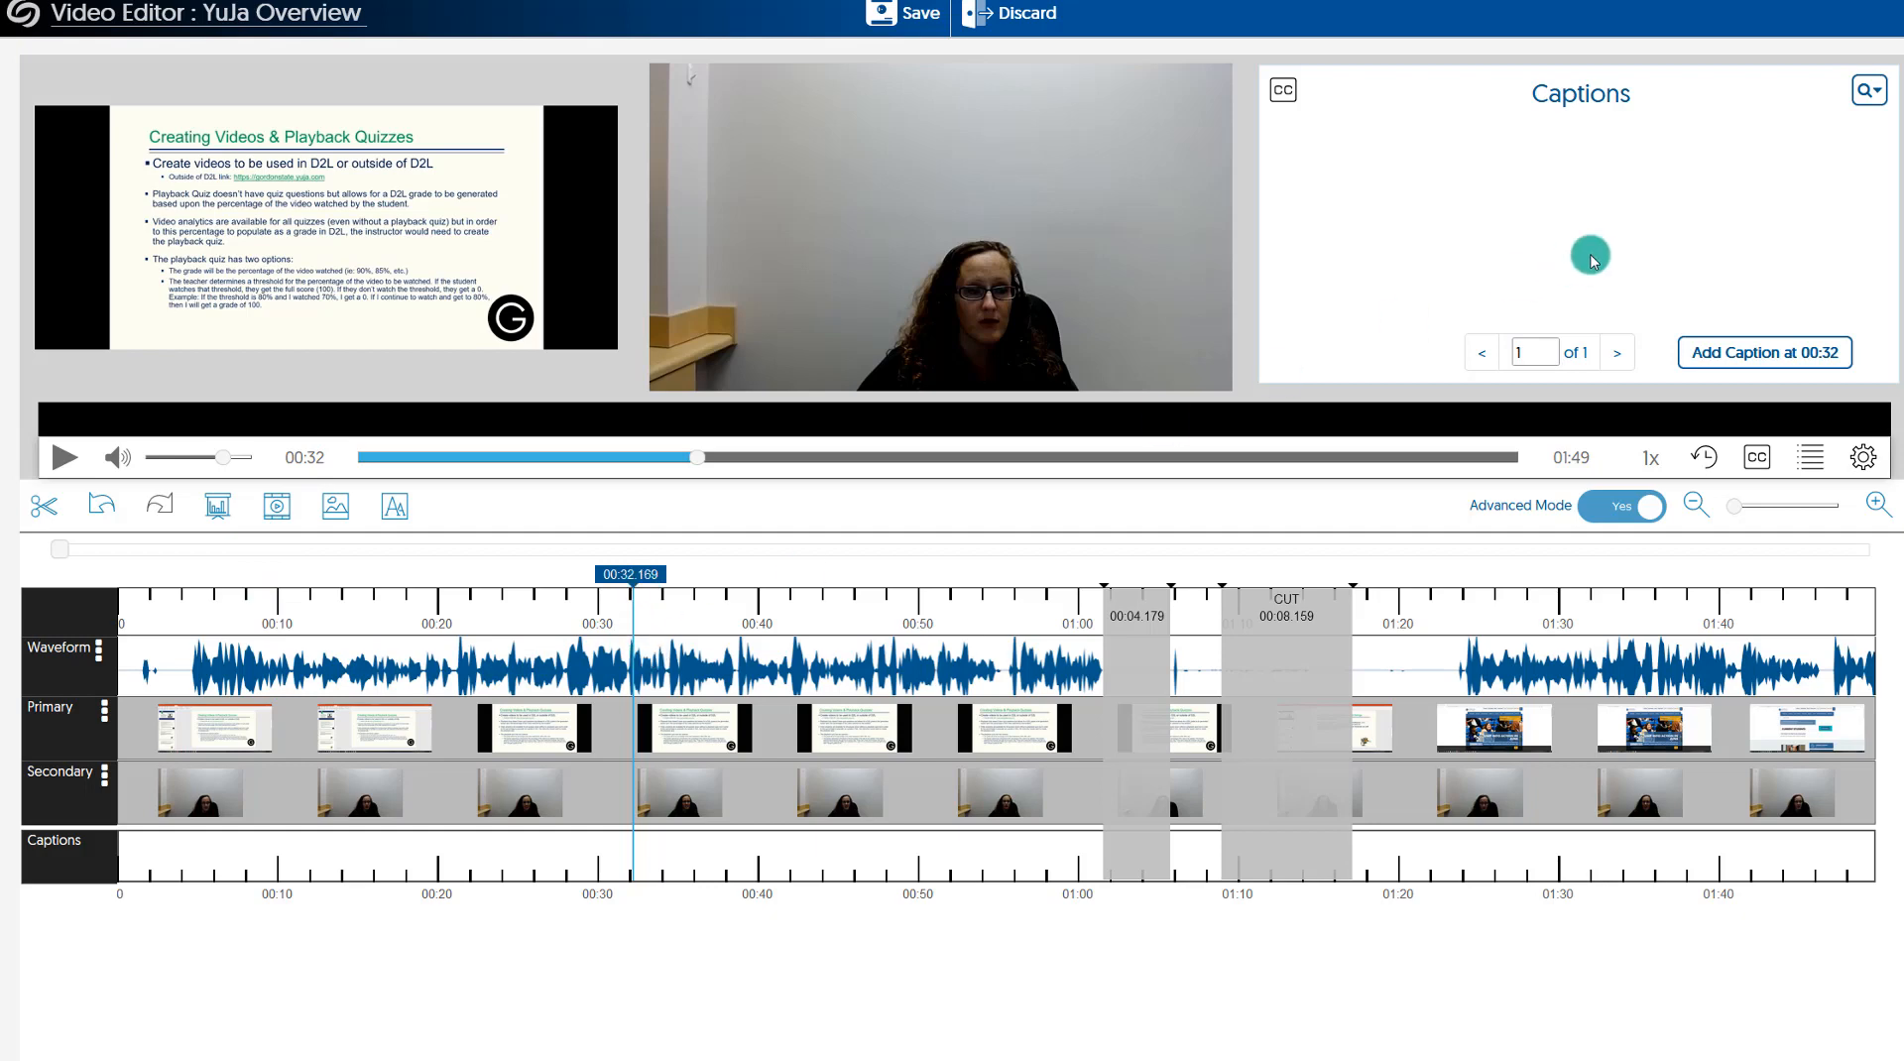
- Save the edits as a new video titled "YuJa Overview_edited", keeping the original video
{"action": "left_click", "coordinate": [876, 12]}
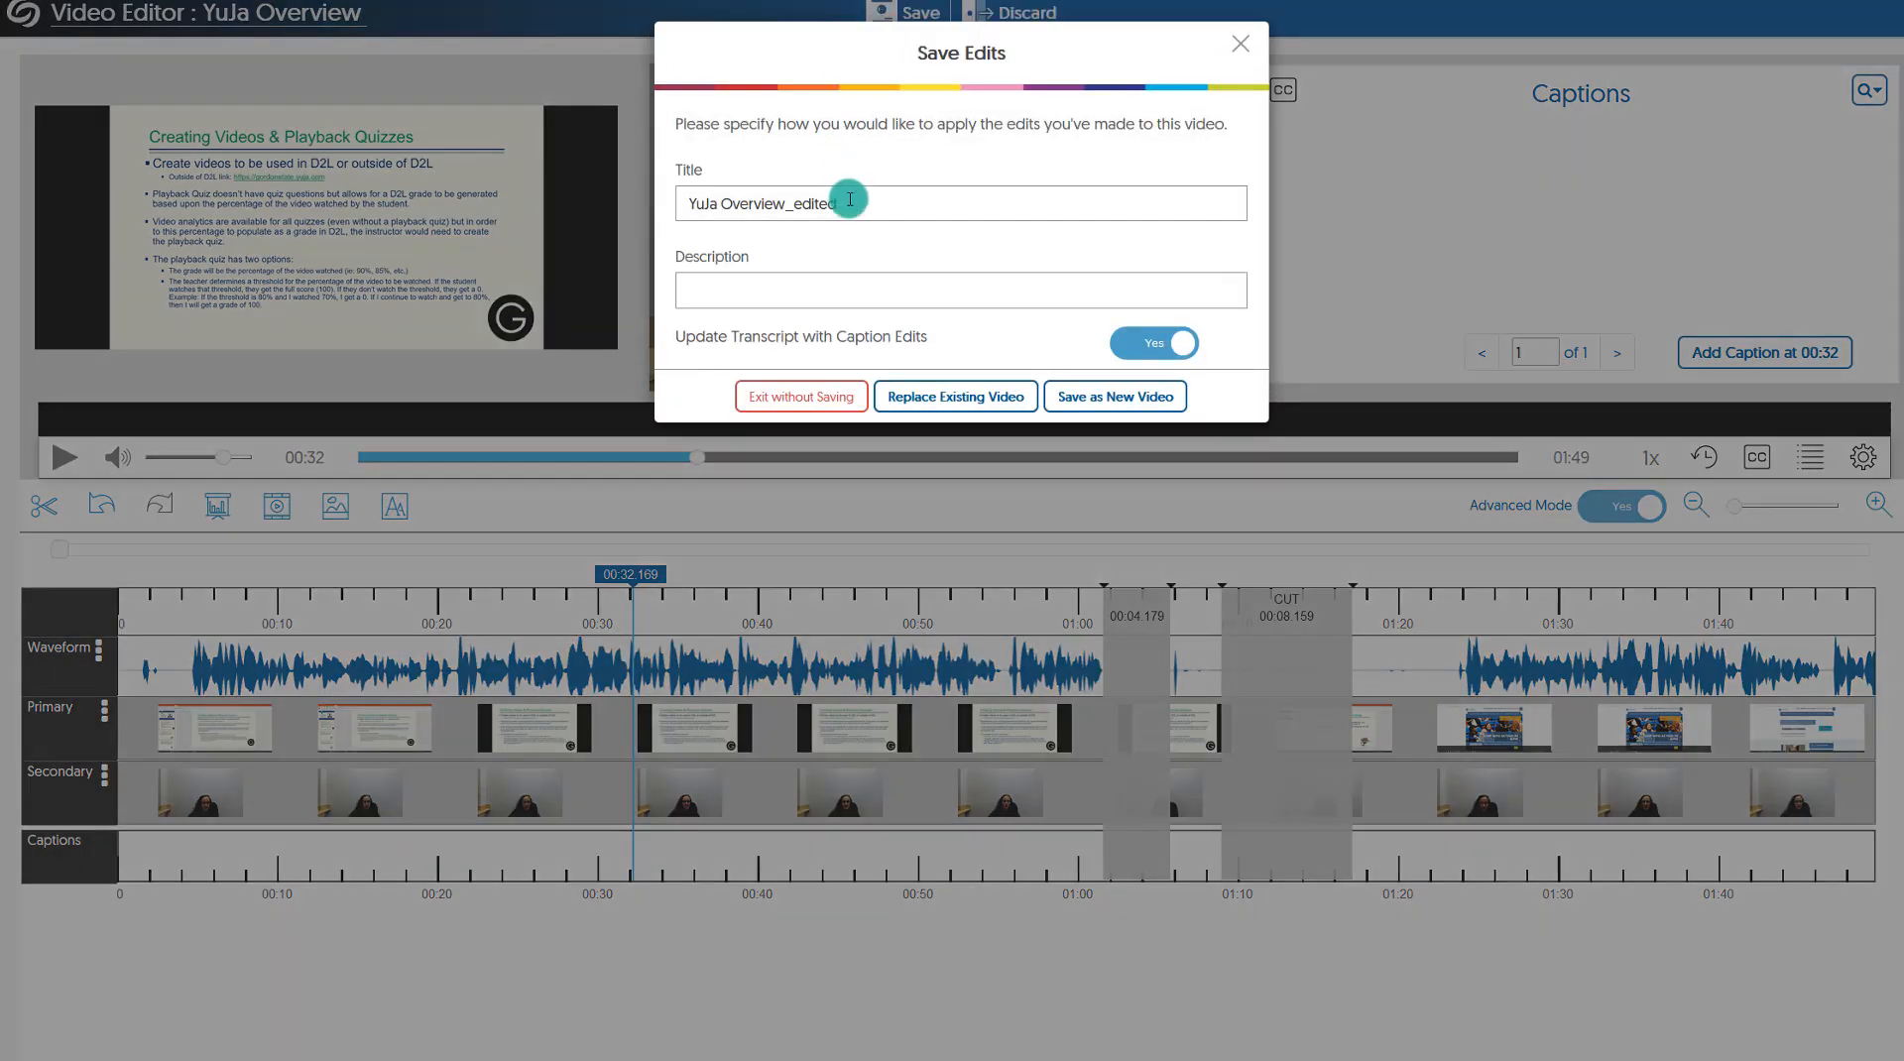
{"action": "left_click_drag", "start_coordinate": [851, 209], "coordinate": [667, 208]}
{"action": "left_click", "coordinate": [871, 212]}
{"action": "left_click_drag", "start_coordinate": [685, 206], "coordinate": [795, 208]}
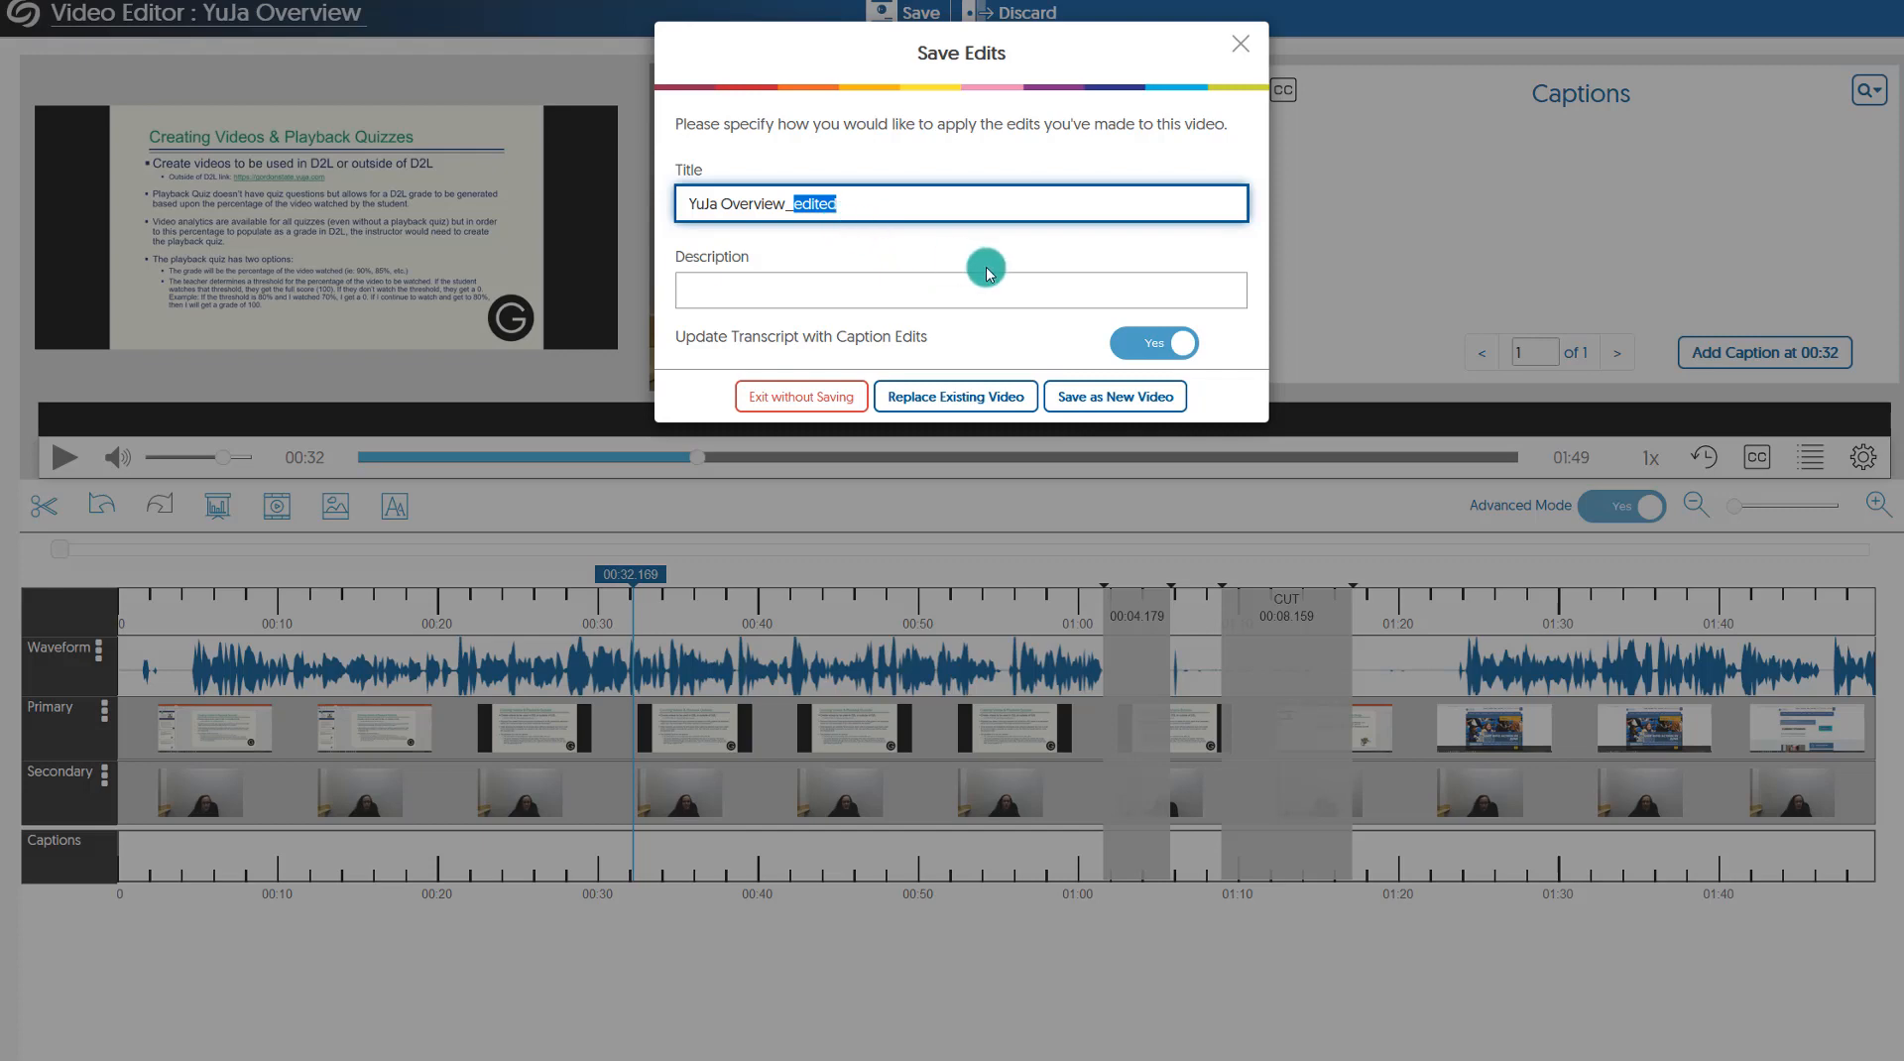
{"action": "left_click", "coordinate": [823, 206]}
{"action": "left_click", "coordinate": [1078, 399]}
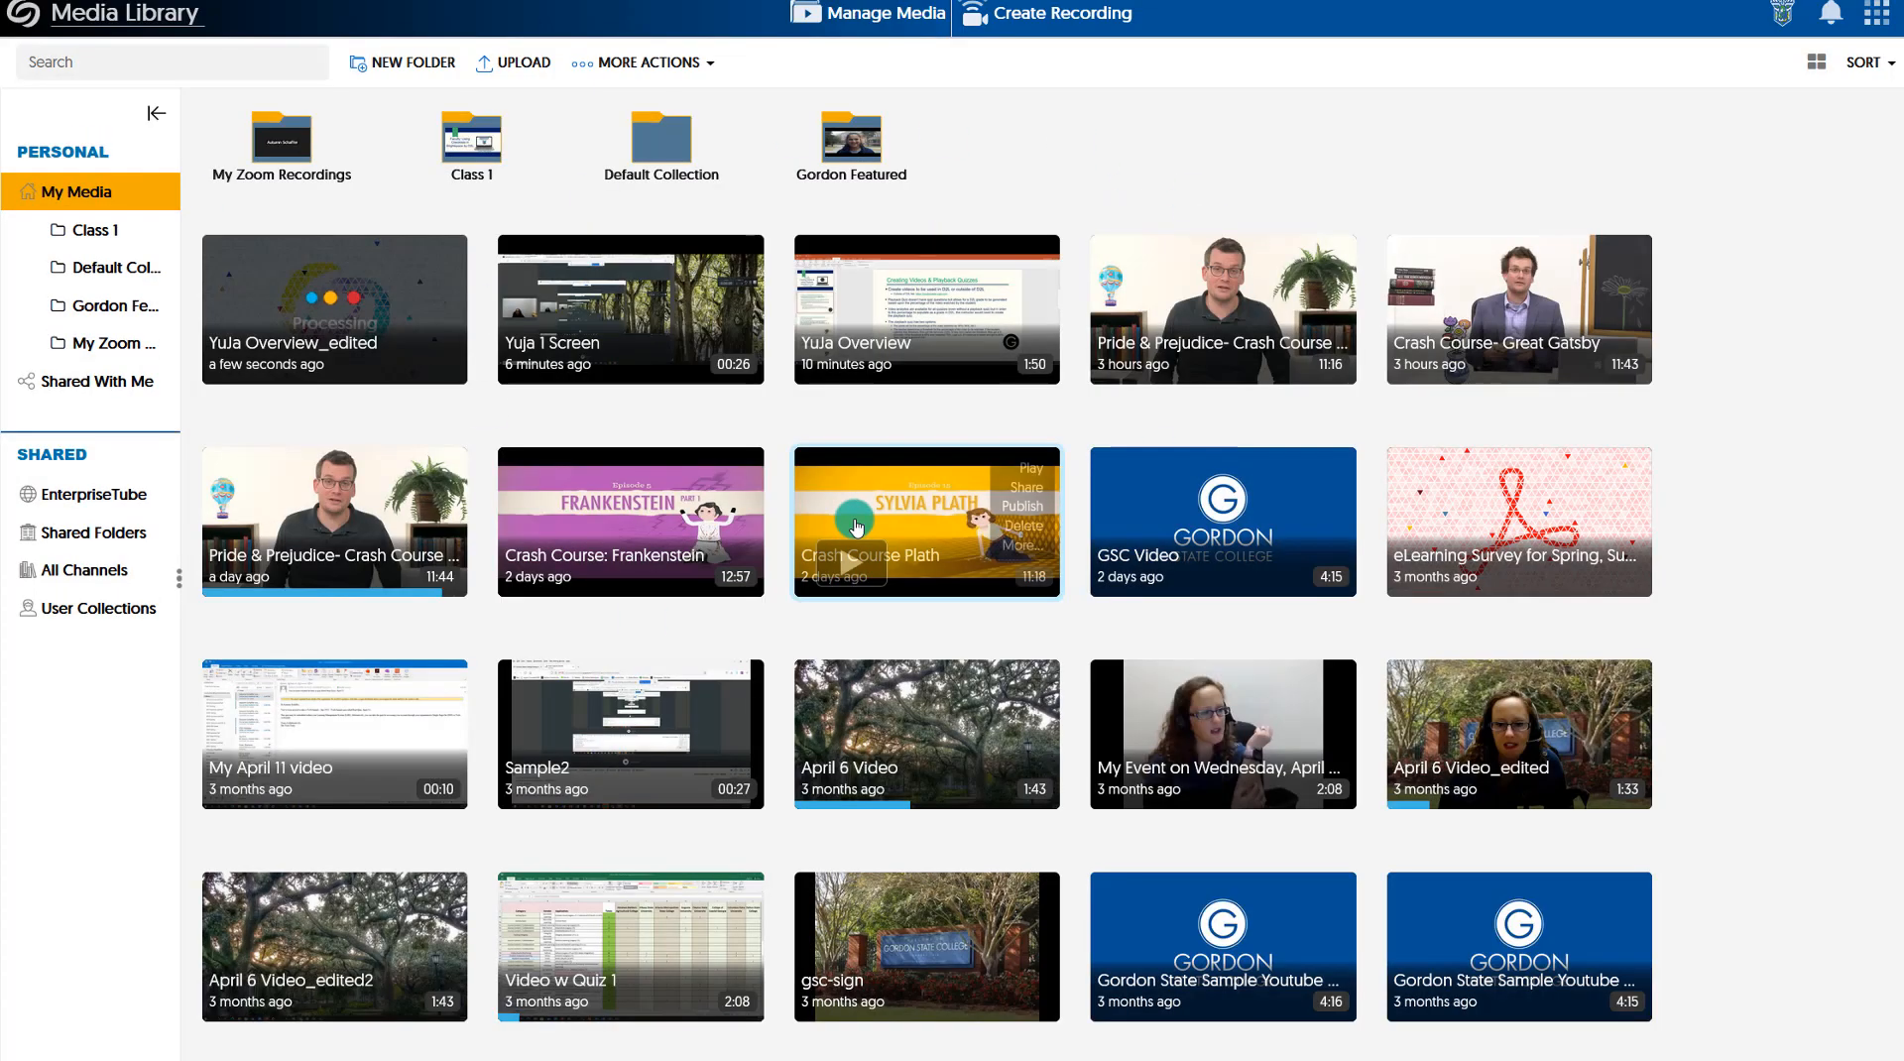
- Open the media details of the original YuJa Overview video in My Media
{"action": "mouse_move", "coordinate": [234, 310]}
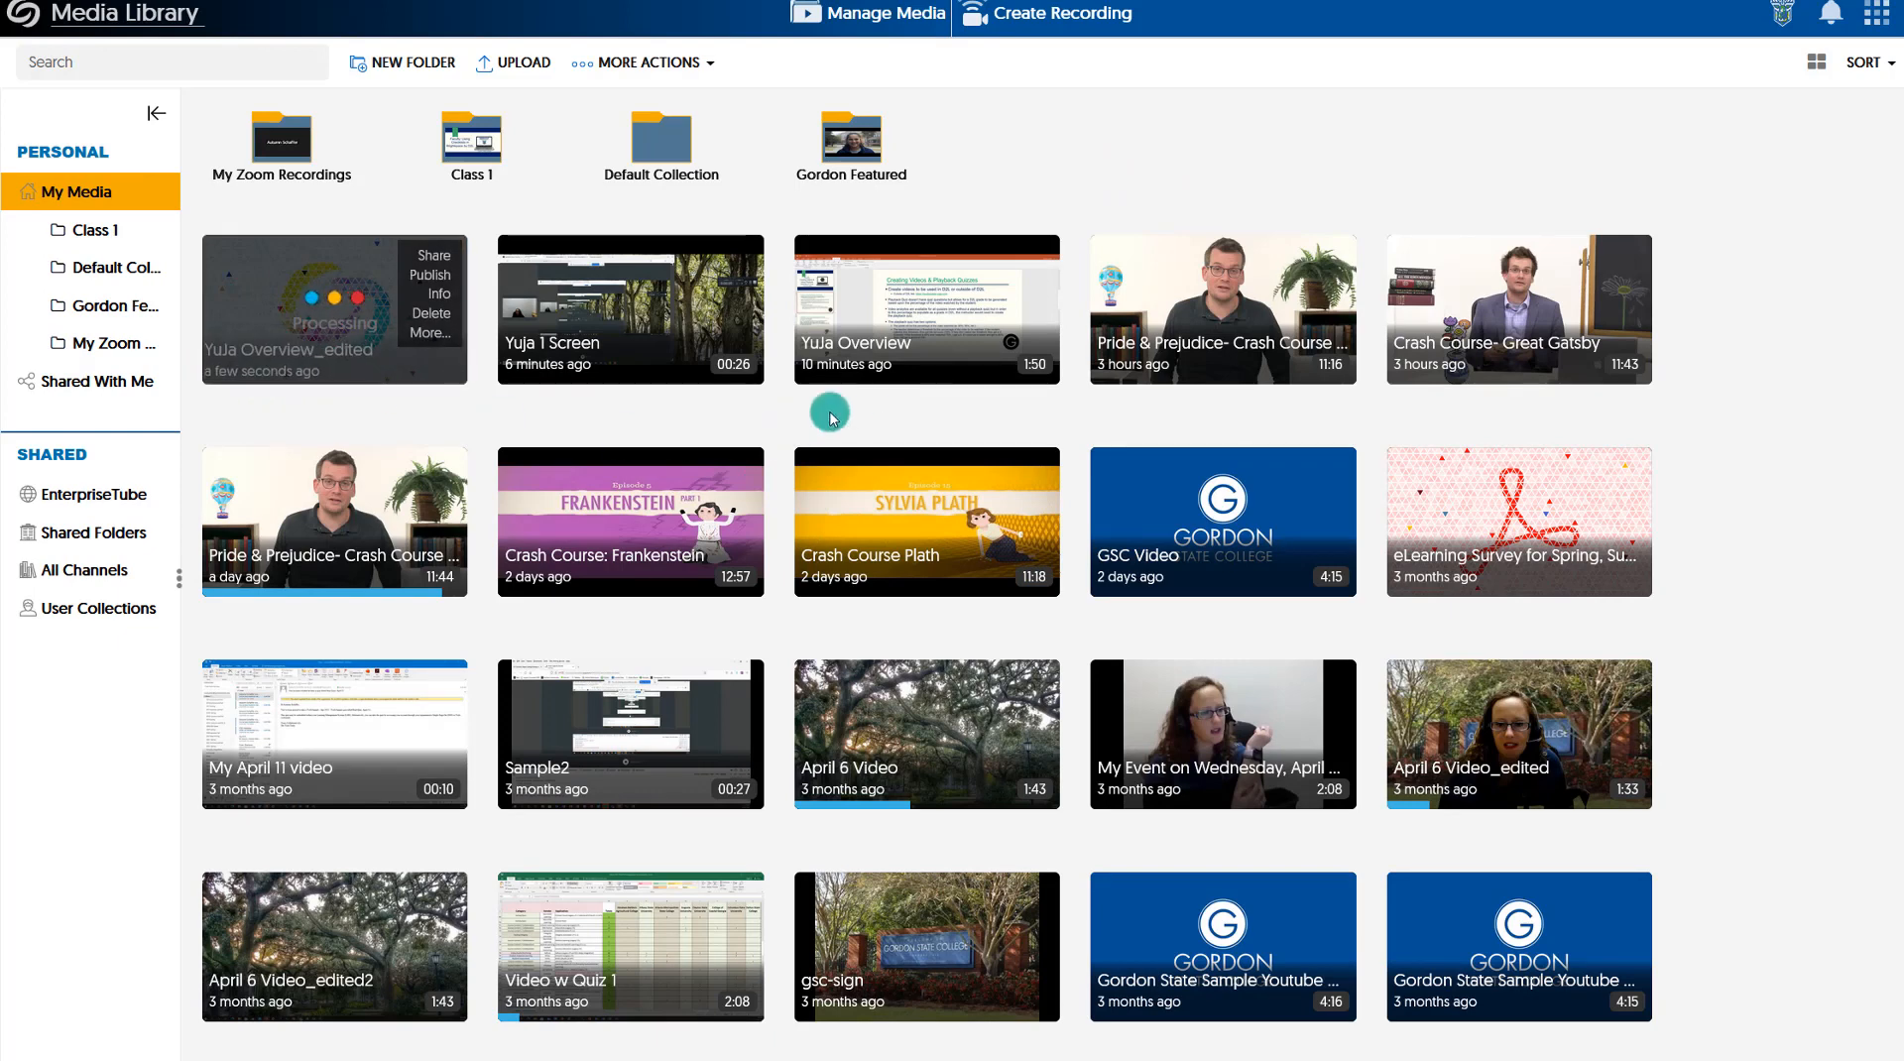
{"action": "mouse_move", "coordinate": [872, 372]}
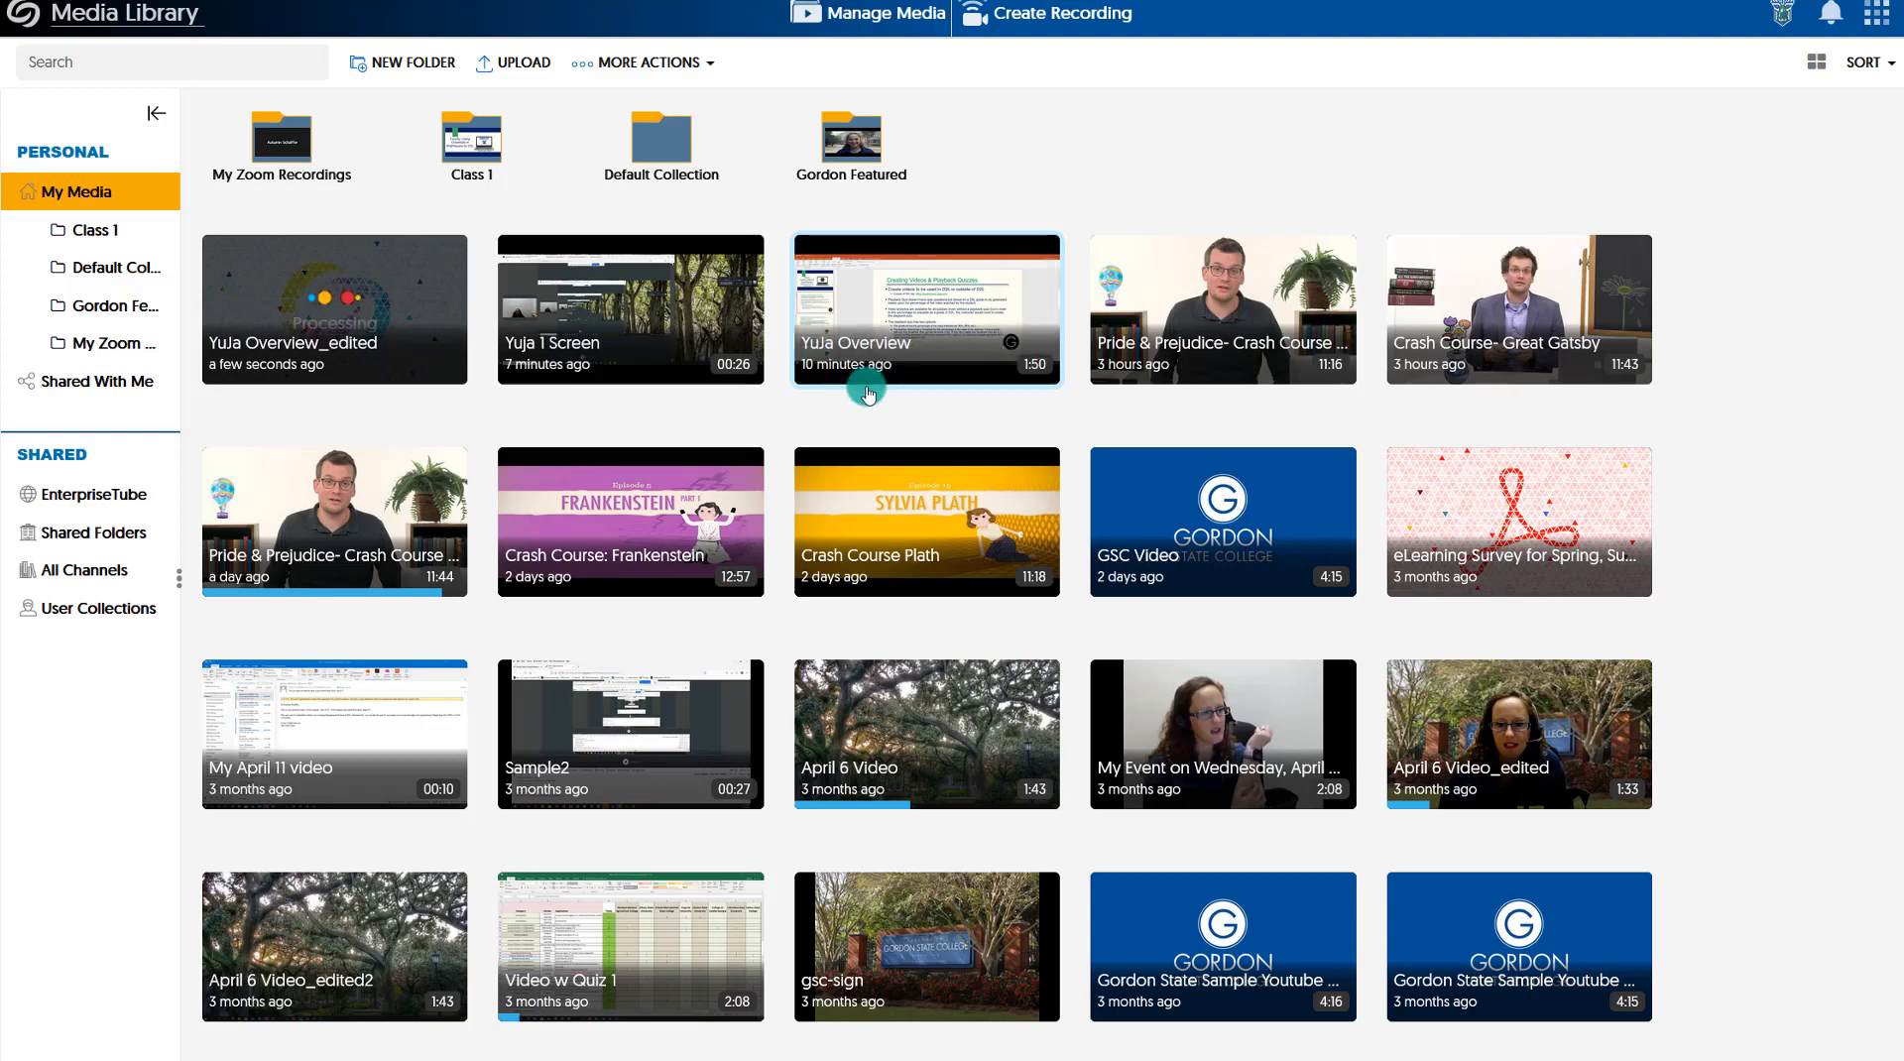
{"action": "mouse_move", "coordinate": [1055, 375]}
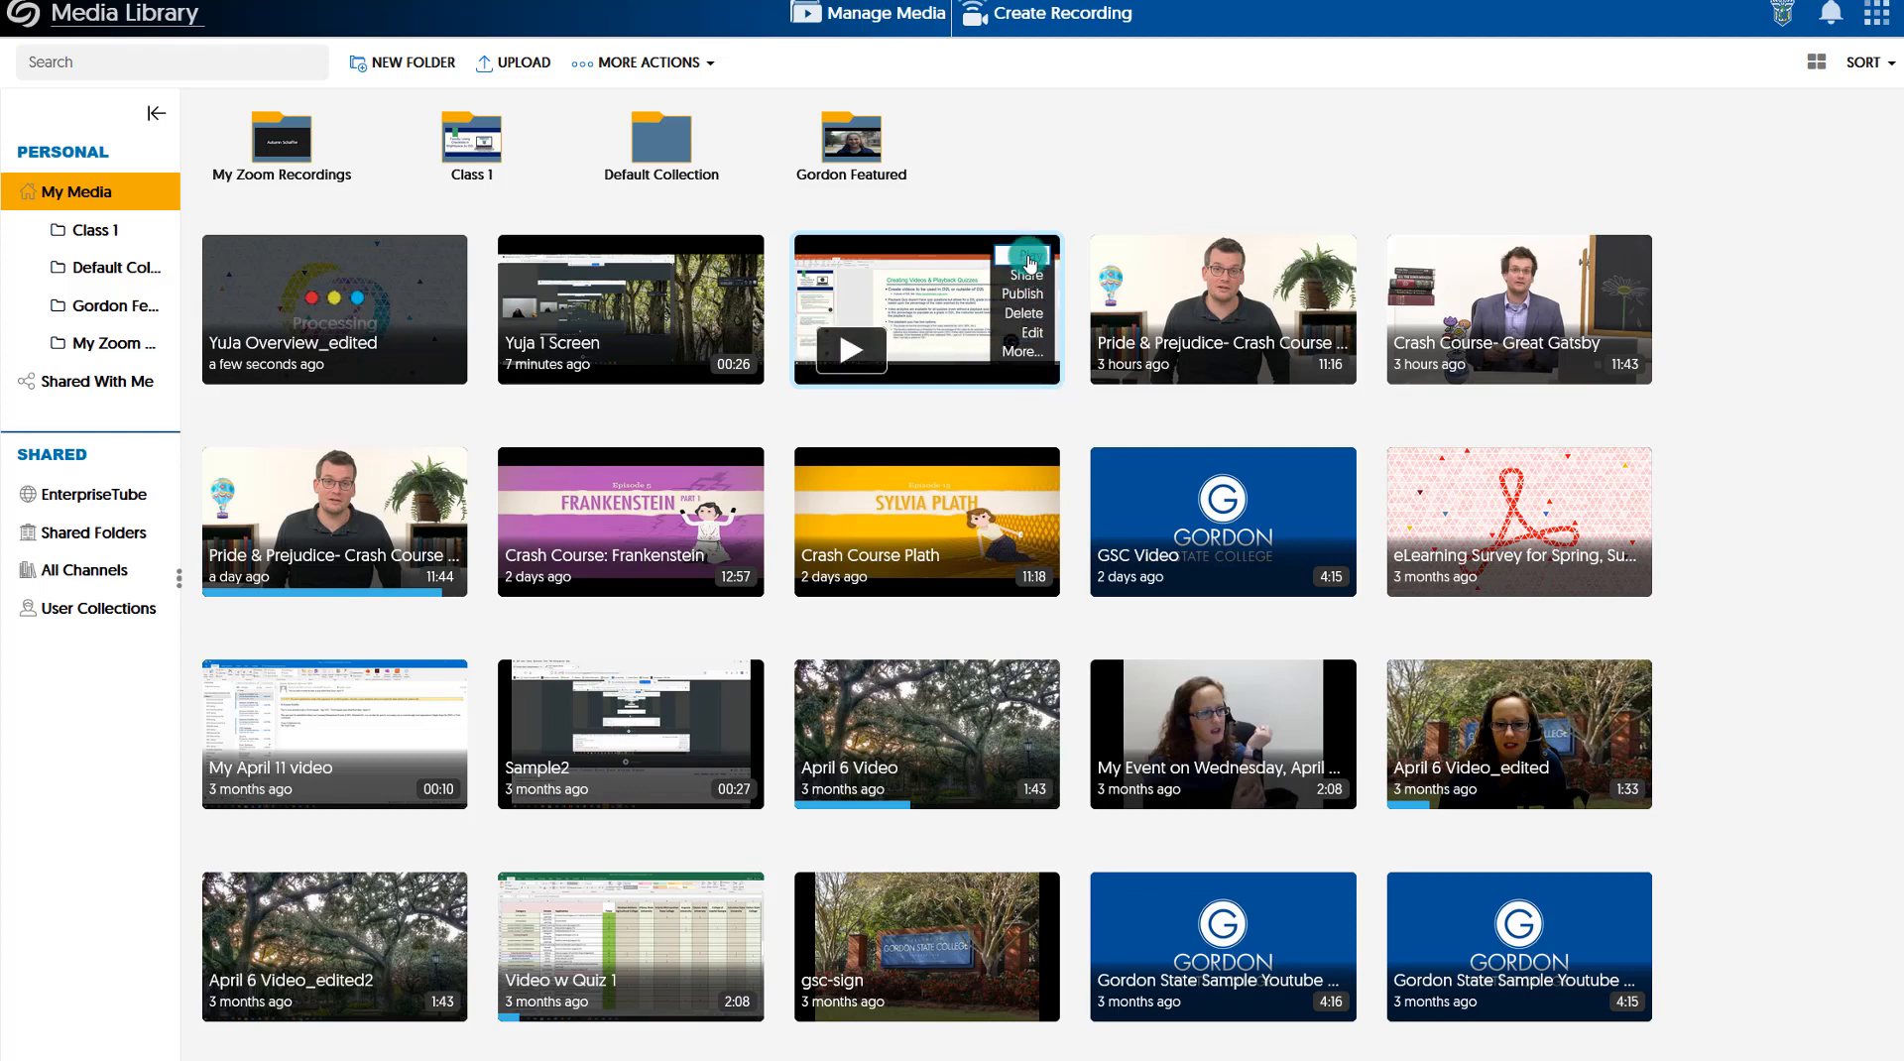
{"action": "left_click", "coordinate": [1019, 354]}
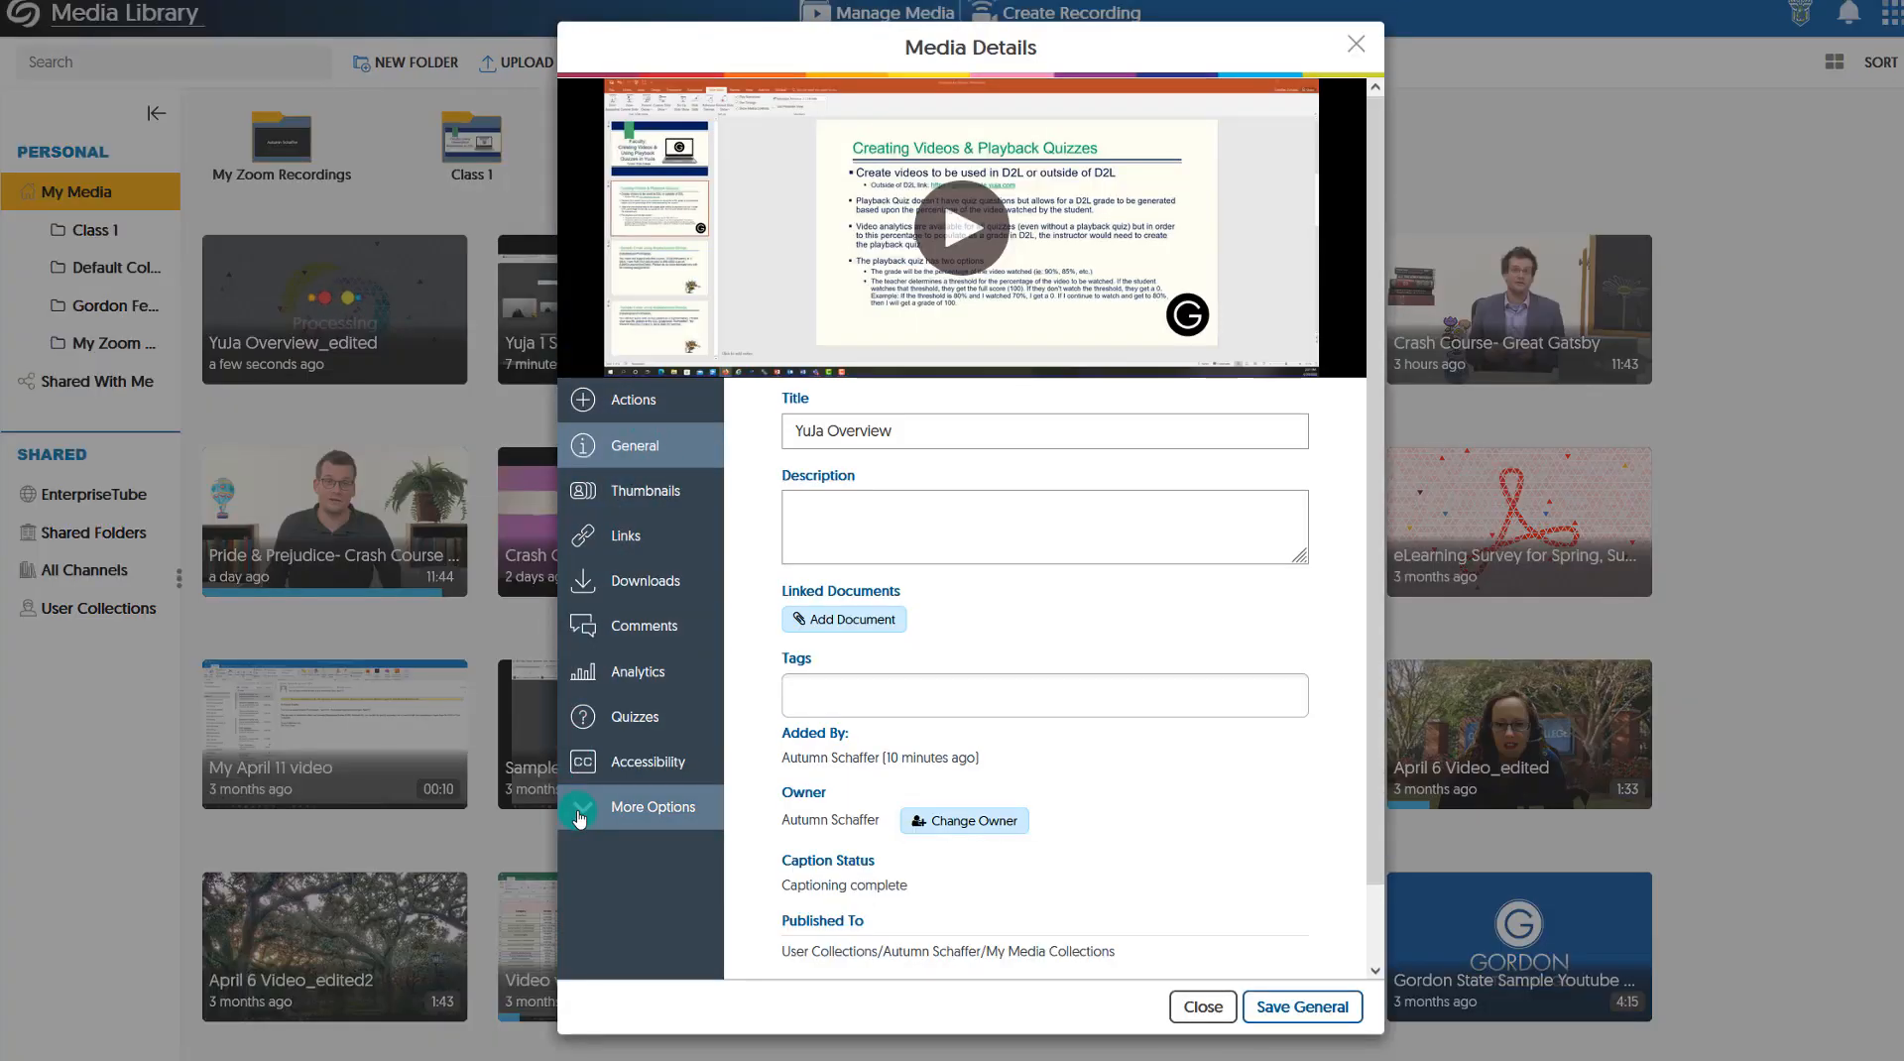
{"action": "left_click", "coordinate": [580, 818]}
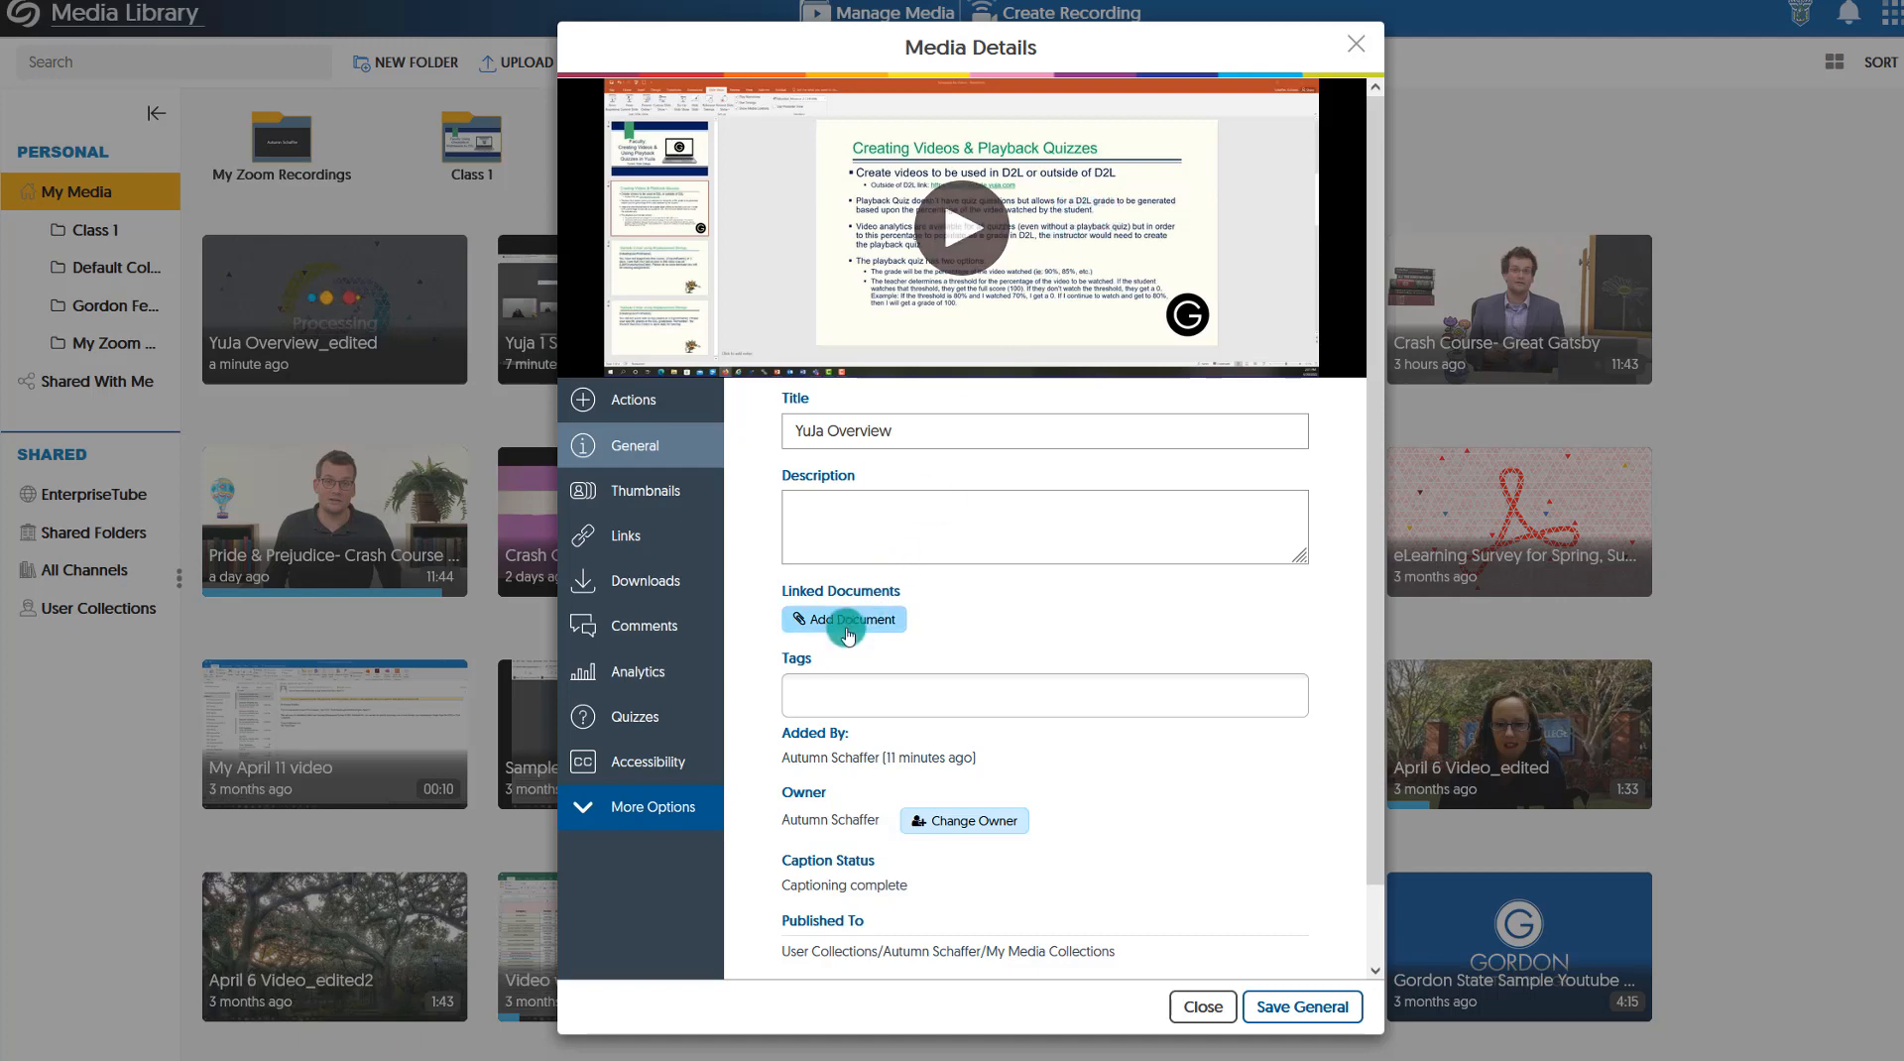
- Browse the available thumbnails for the YuJa Overview video and list its media actions
{"action": "left_click", "coordinate": [654, 498]}
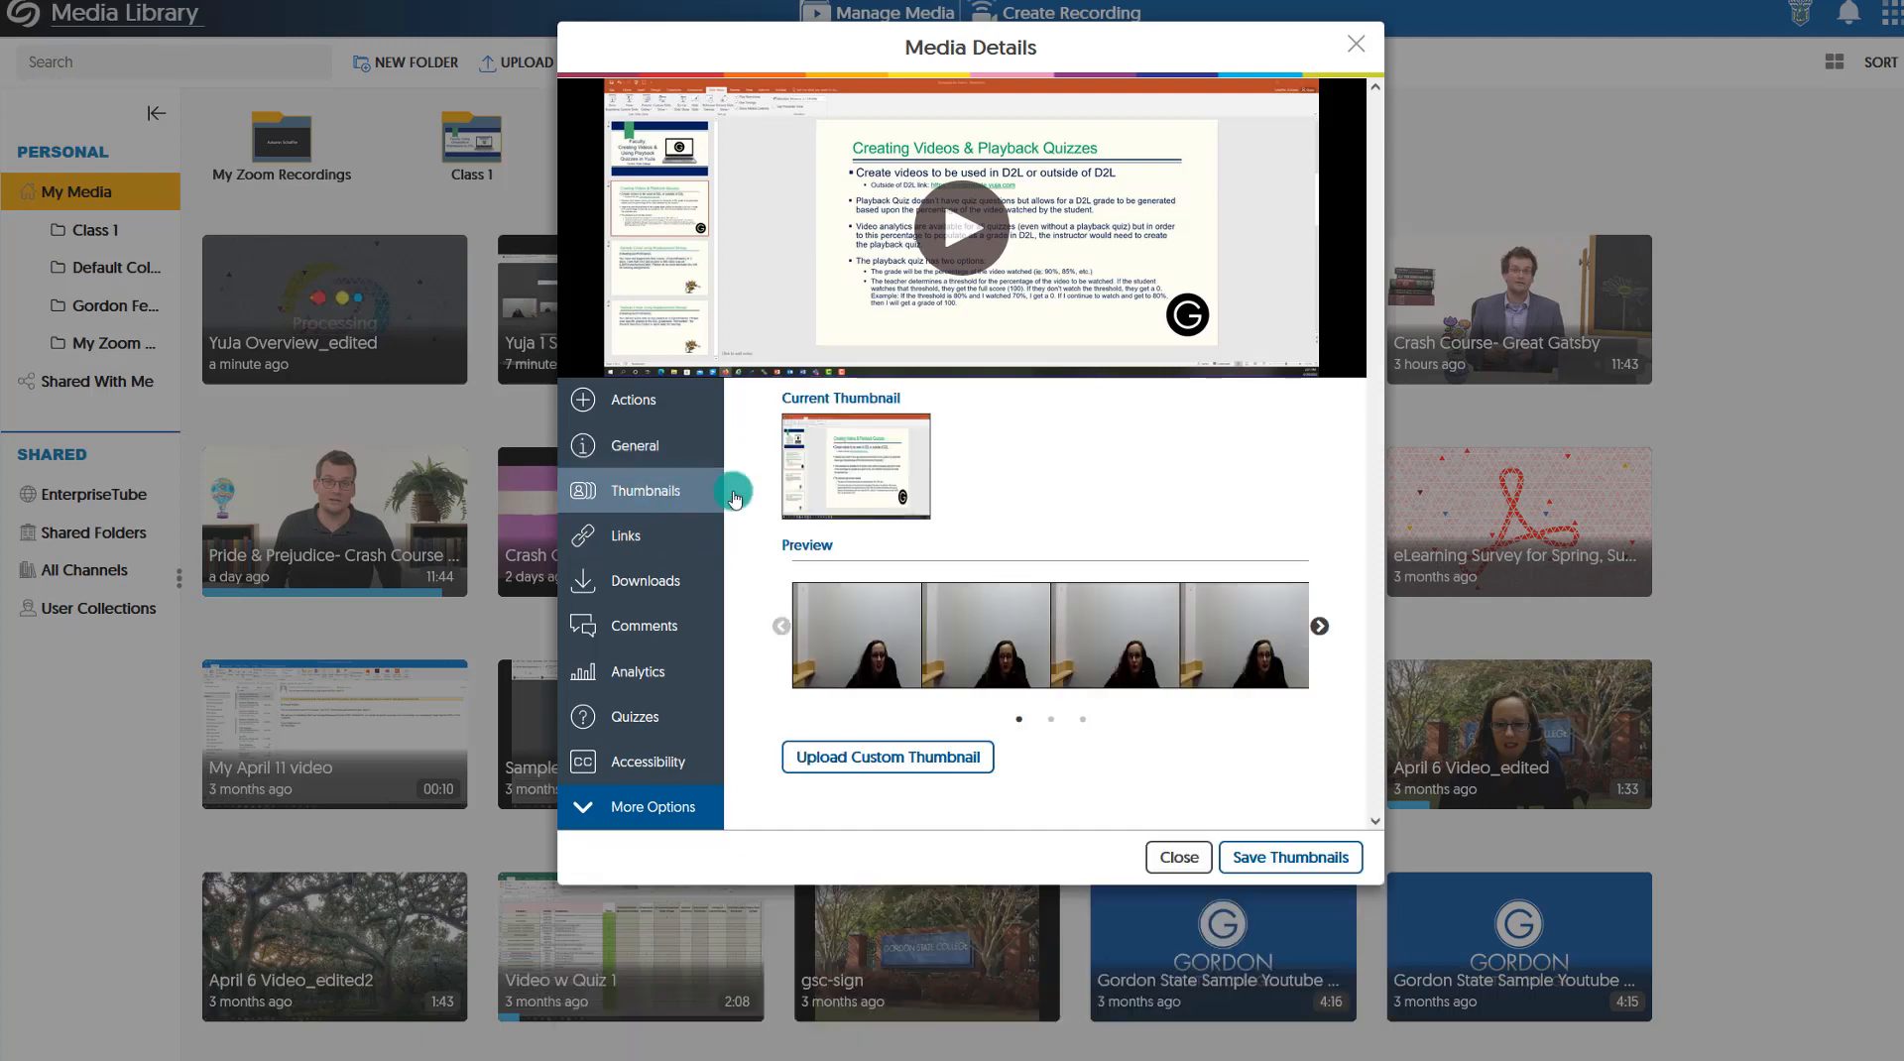
{"action": "left_click", "coordinate": [1319, 626]}
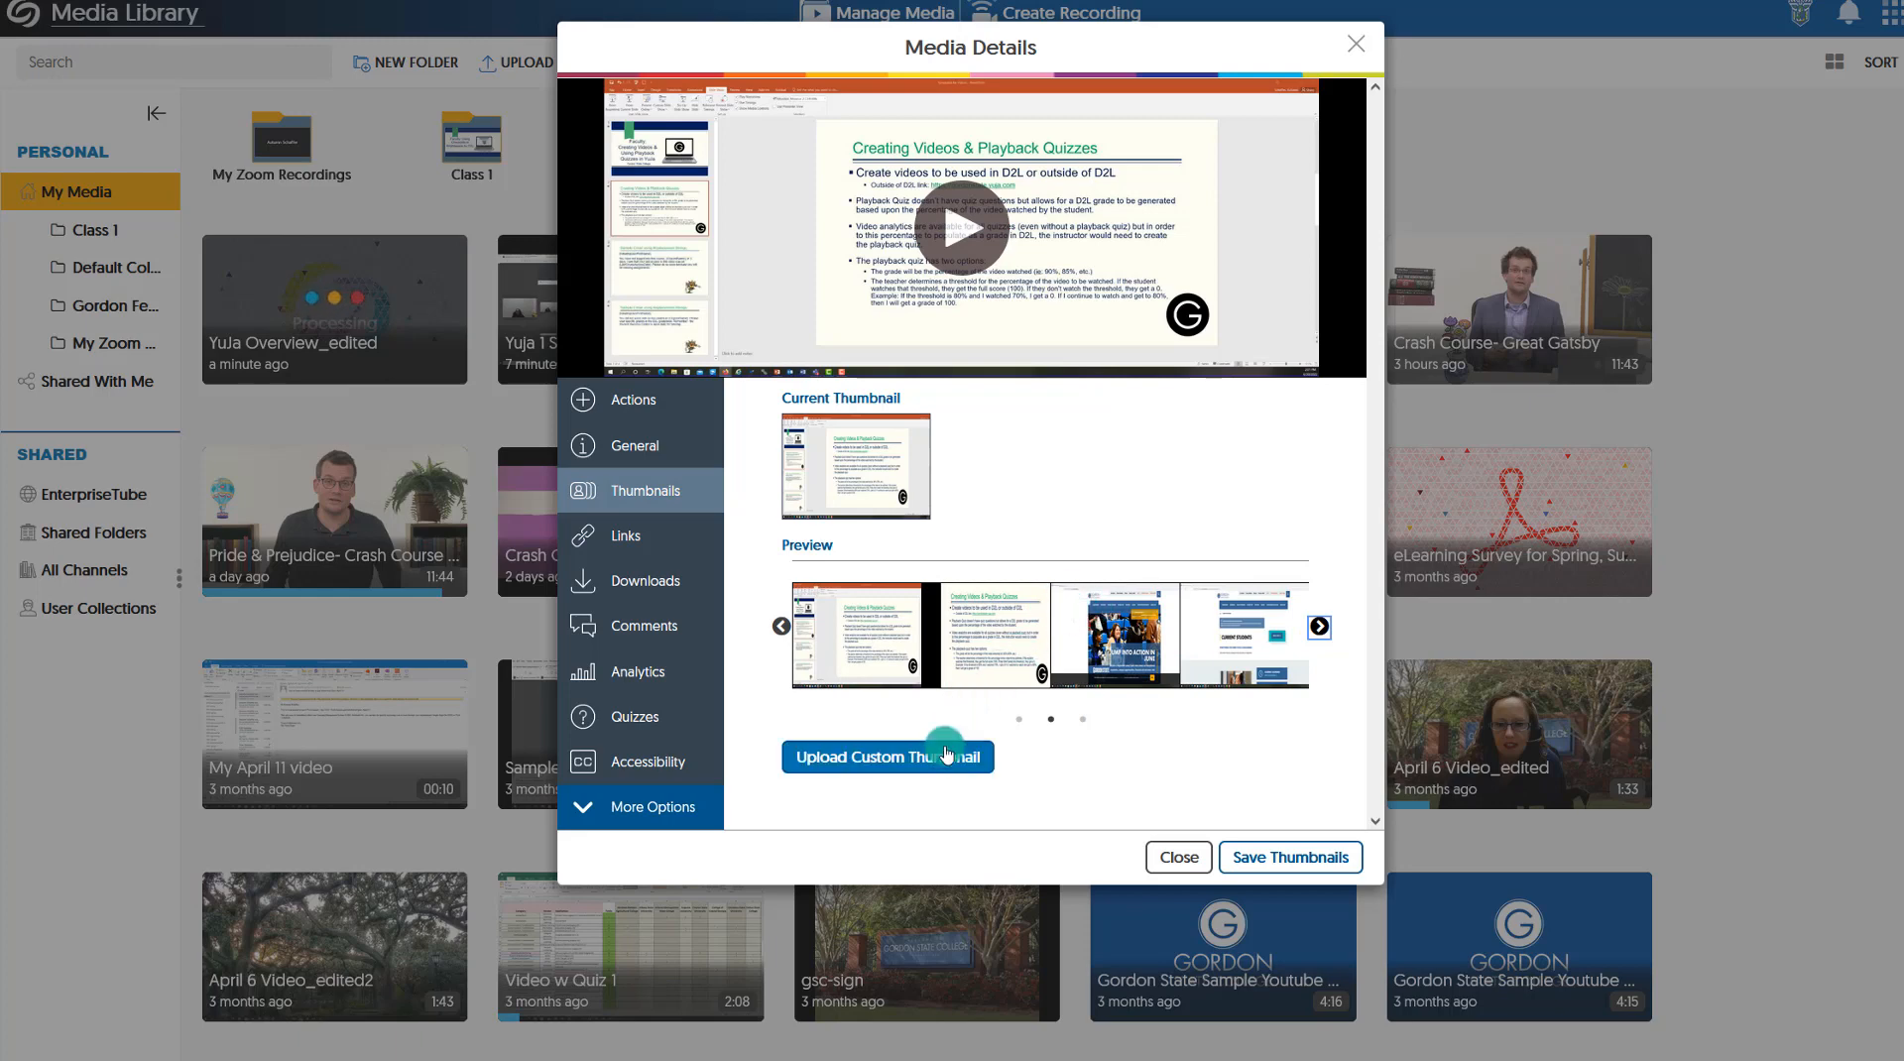
{"action": "left_click", "coordinate": [631, 407]}
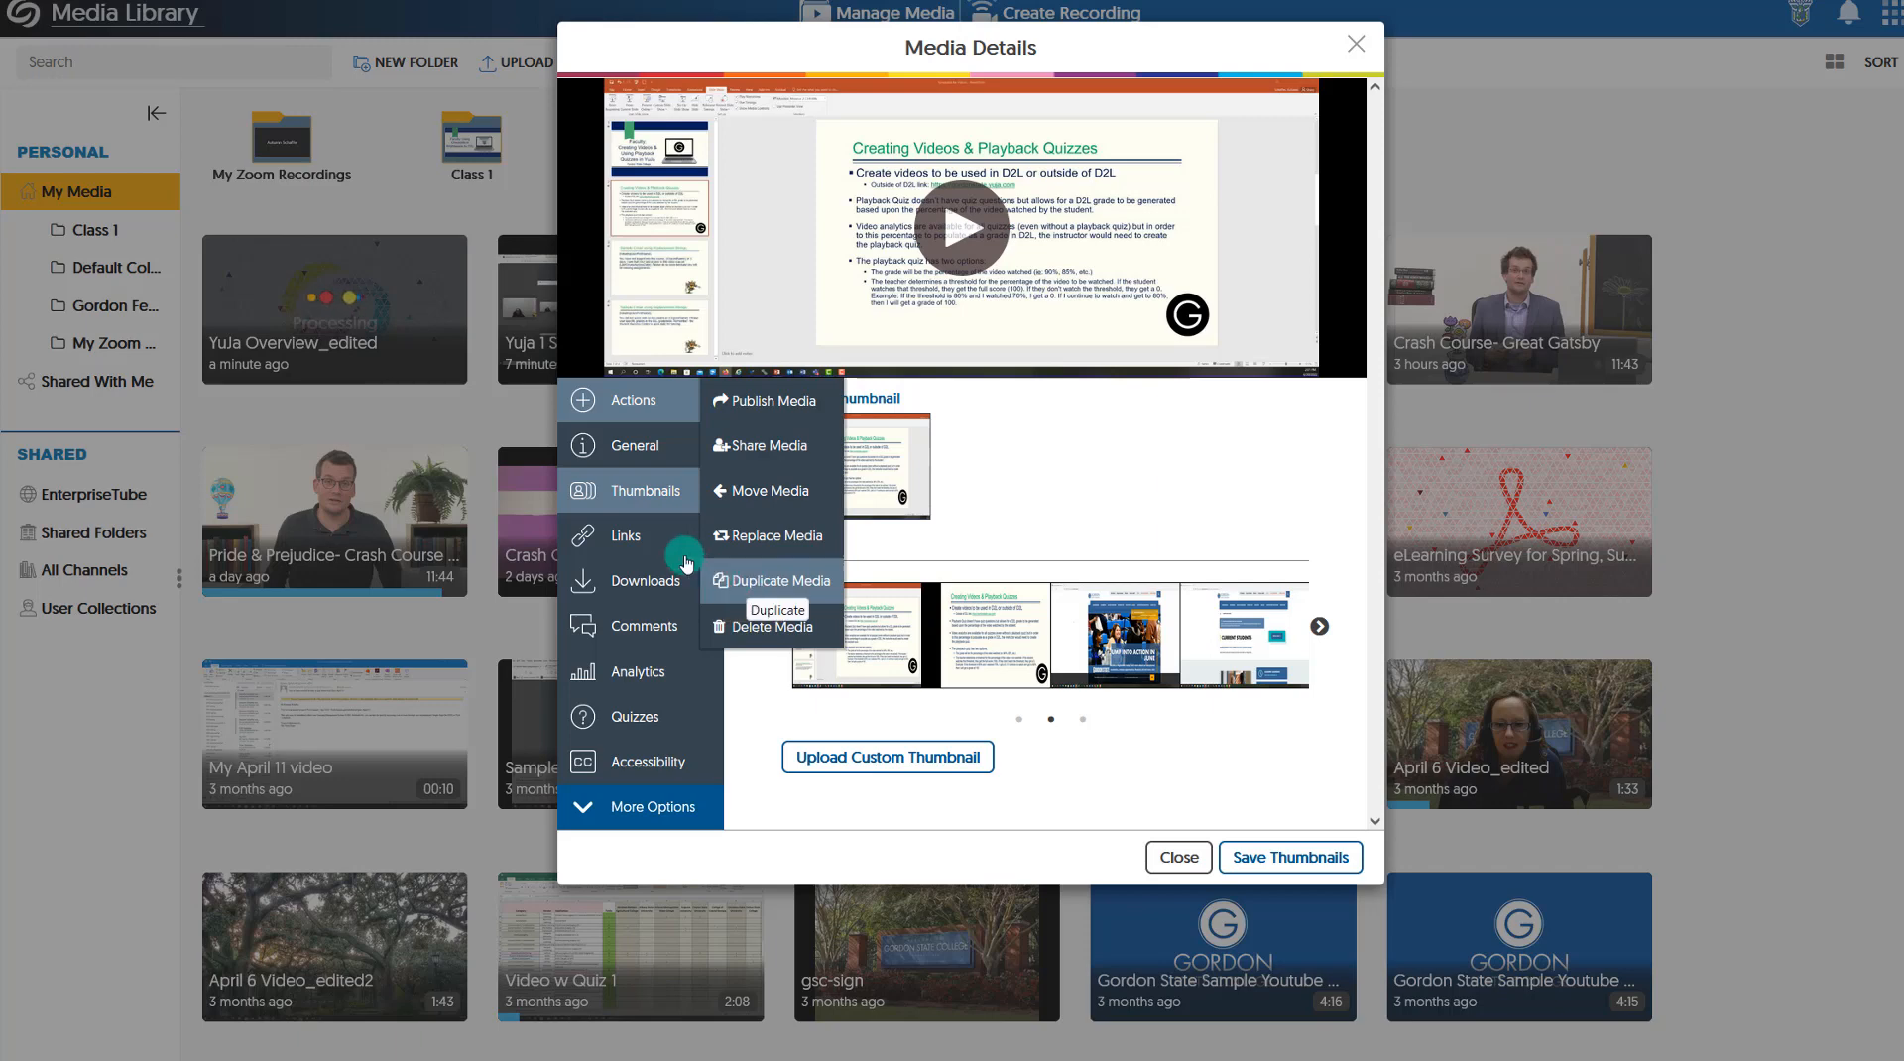
- Show the video's link settings, select its direct link, and view the download options
{"action": "left_click", "coordinate": [625, 536]}
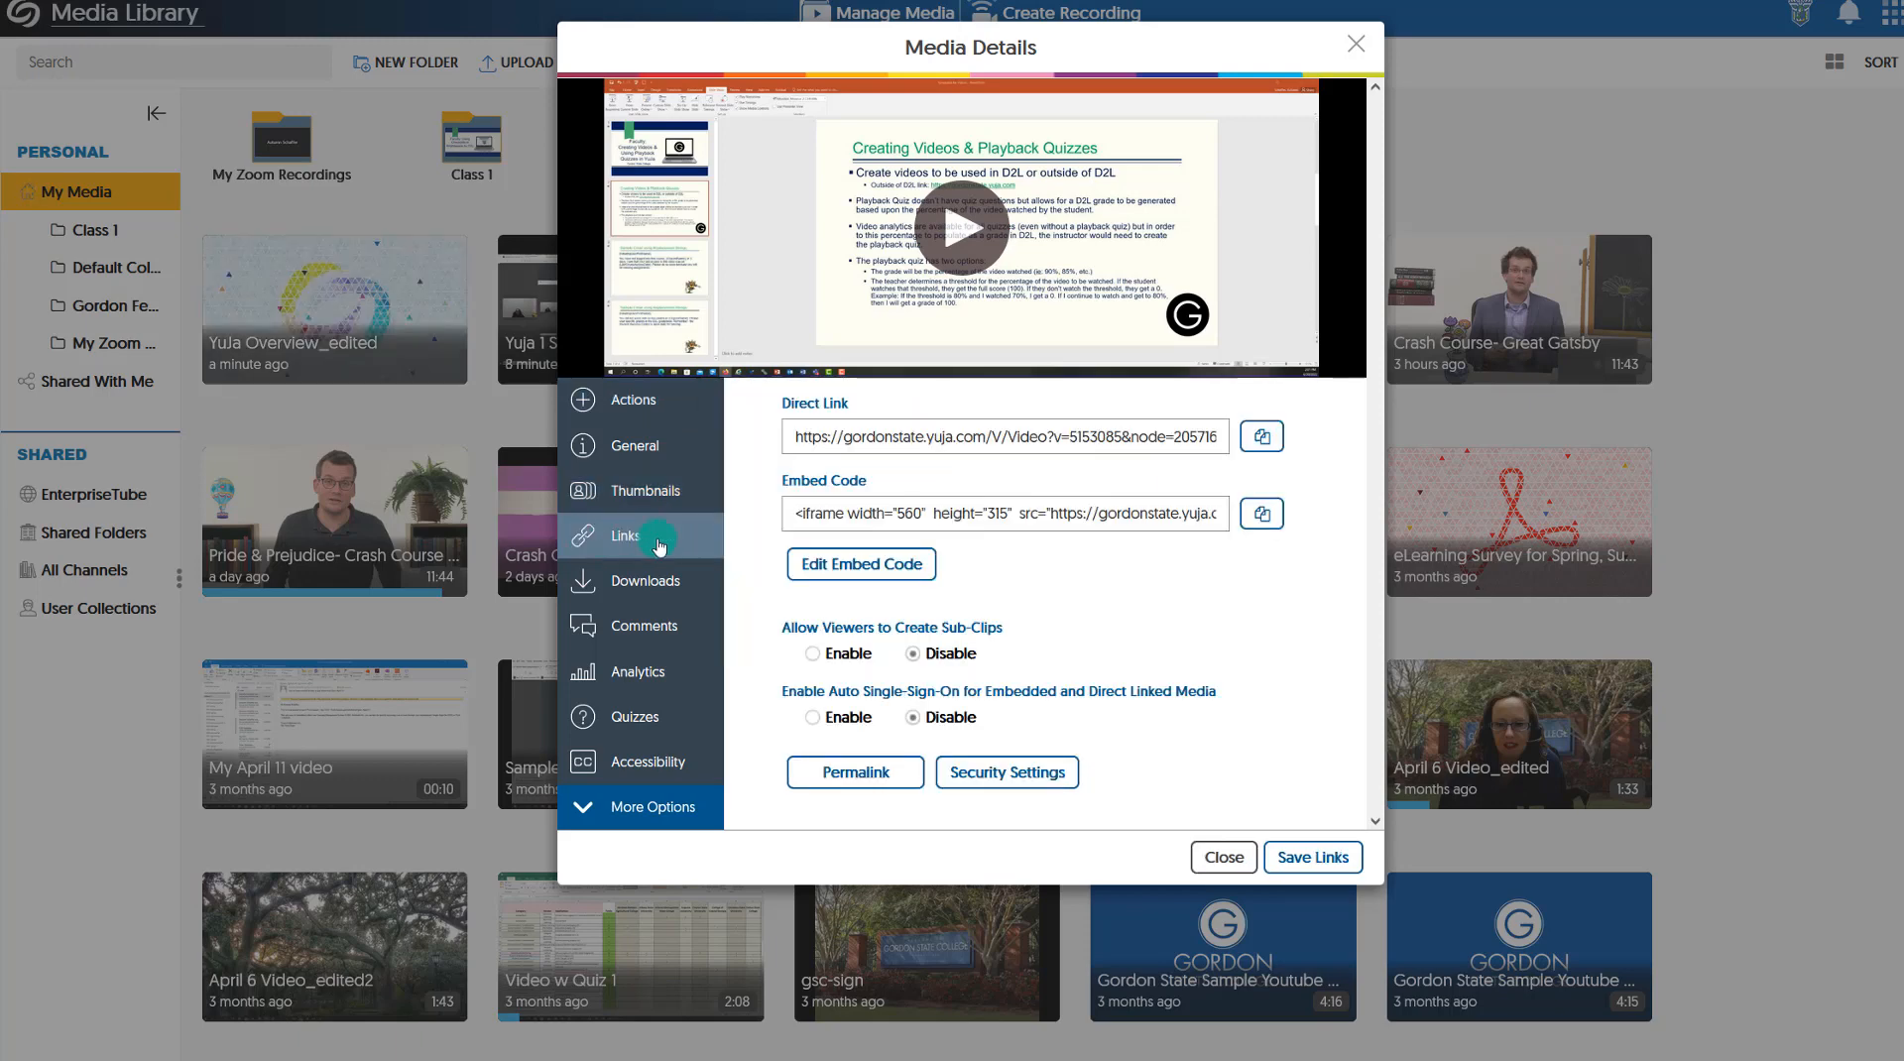
{"action": "left_click", "coordinate": [856, 428]}
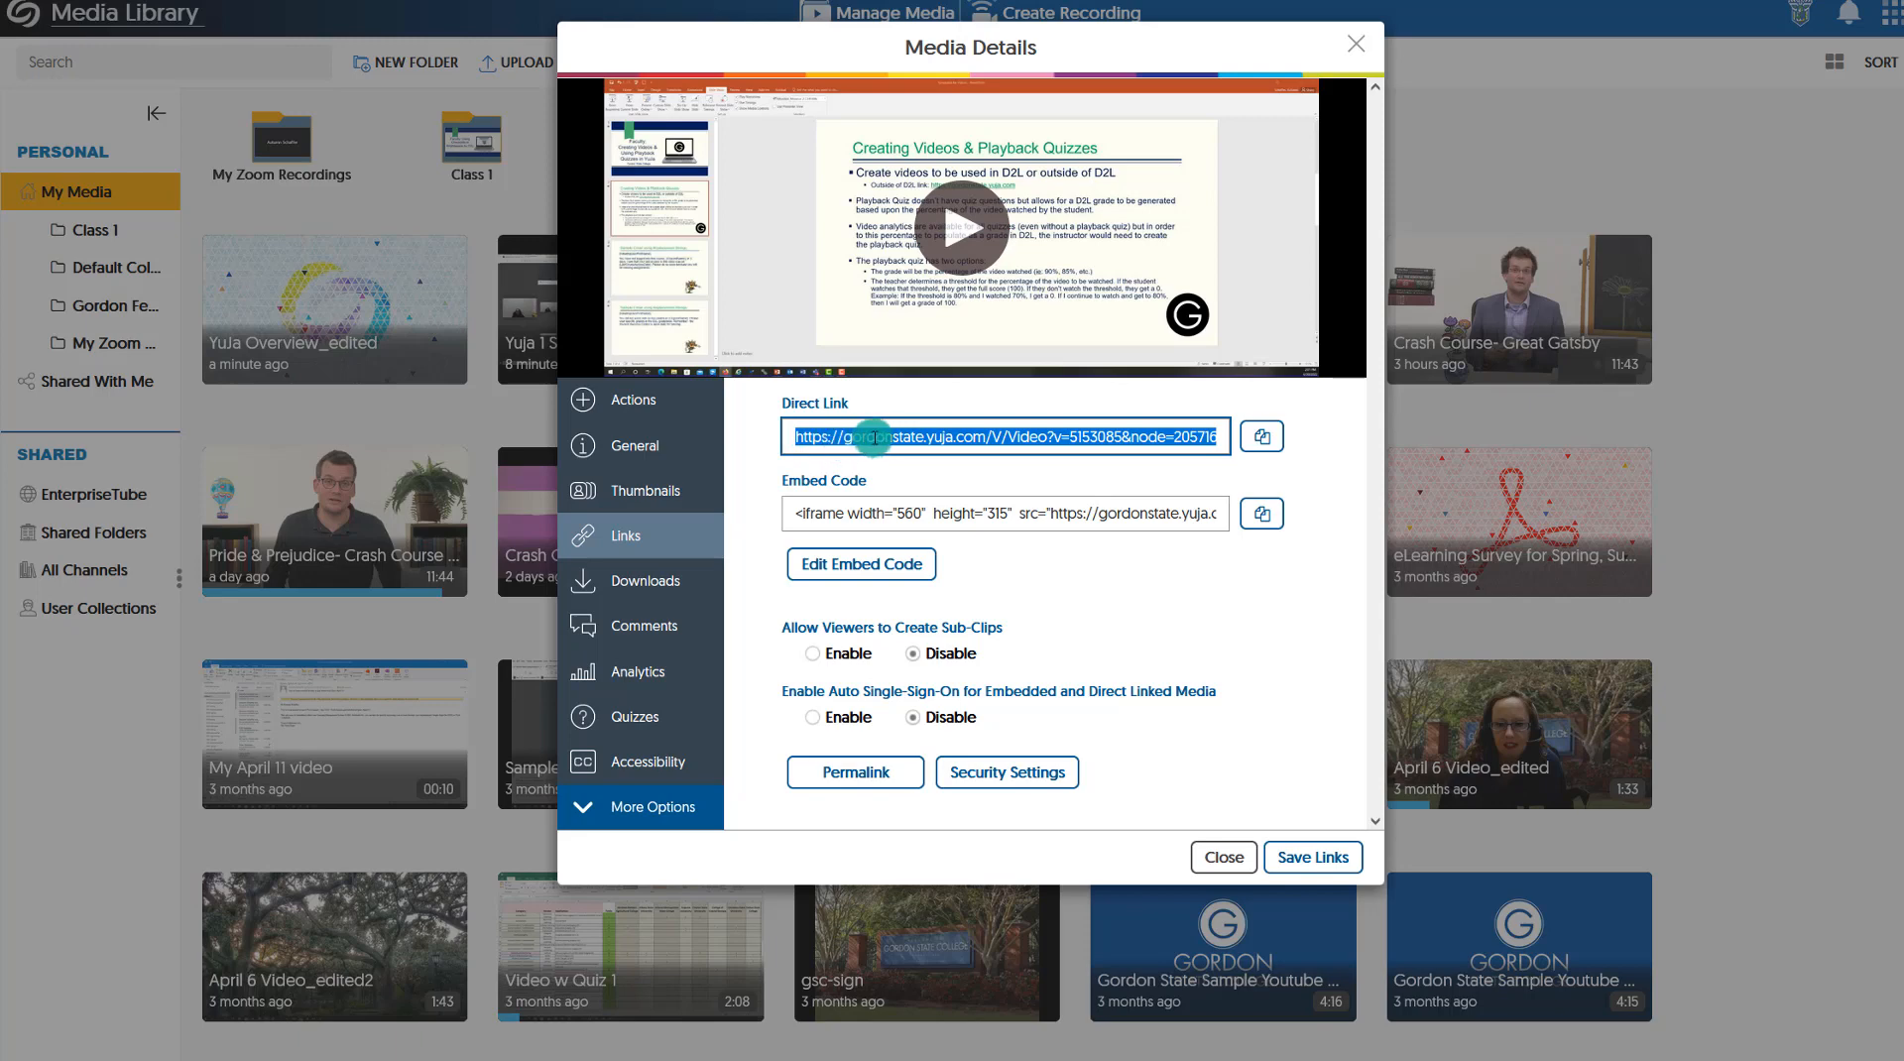
{"action": "left_click", "coordinate": [945, 304]}
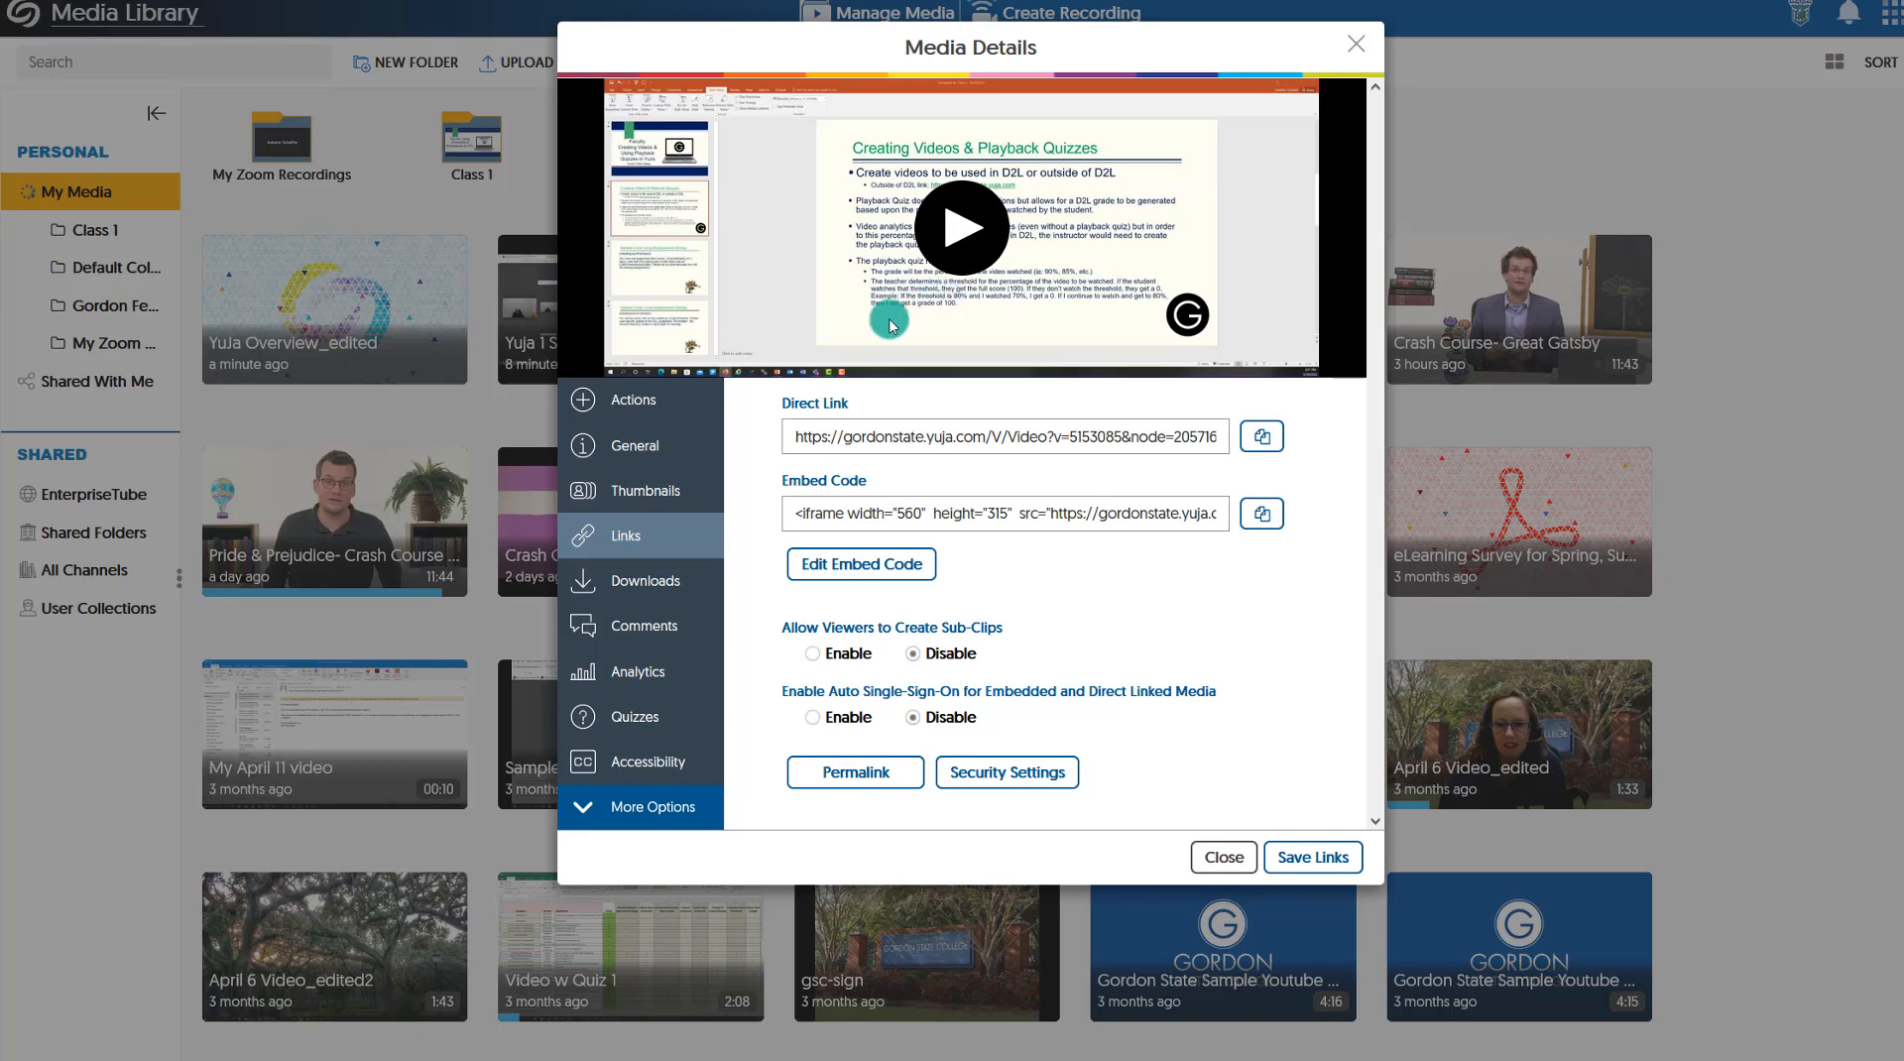
{"action": "left_click", "coordinate": [802, 448]}
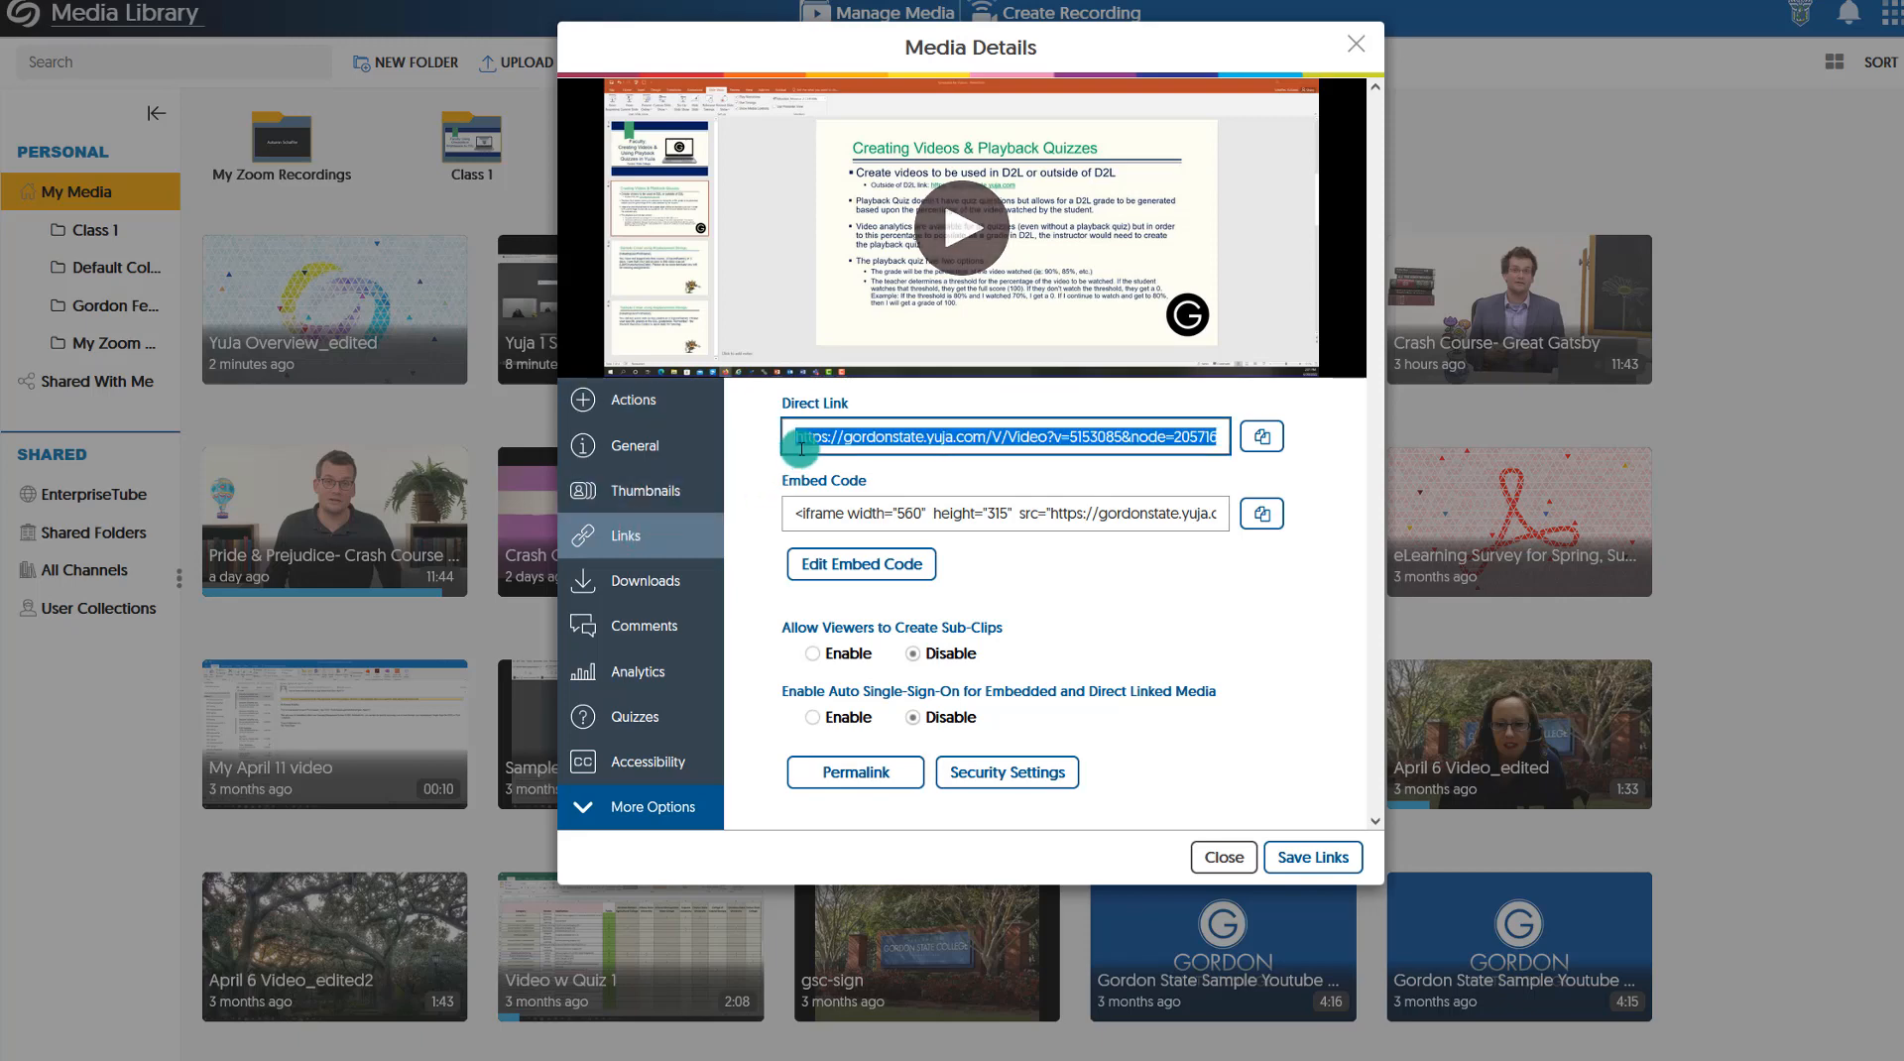
{"action": "left_click", "coordinate": [928, 453]}
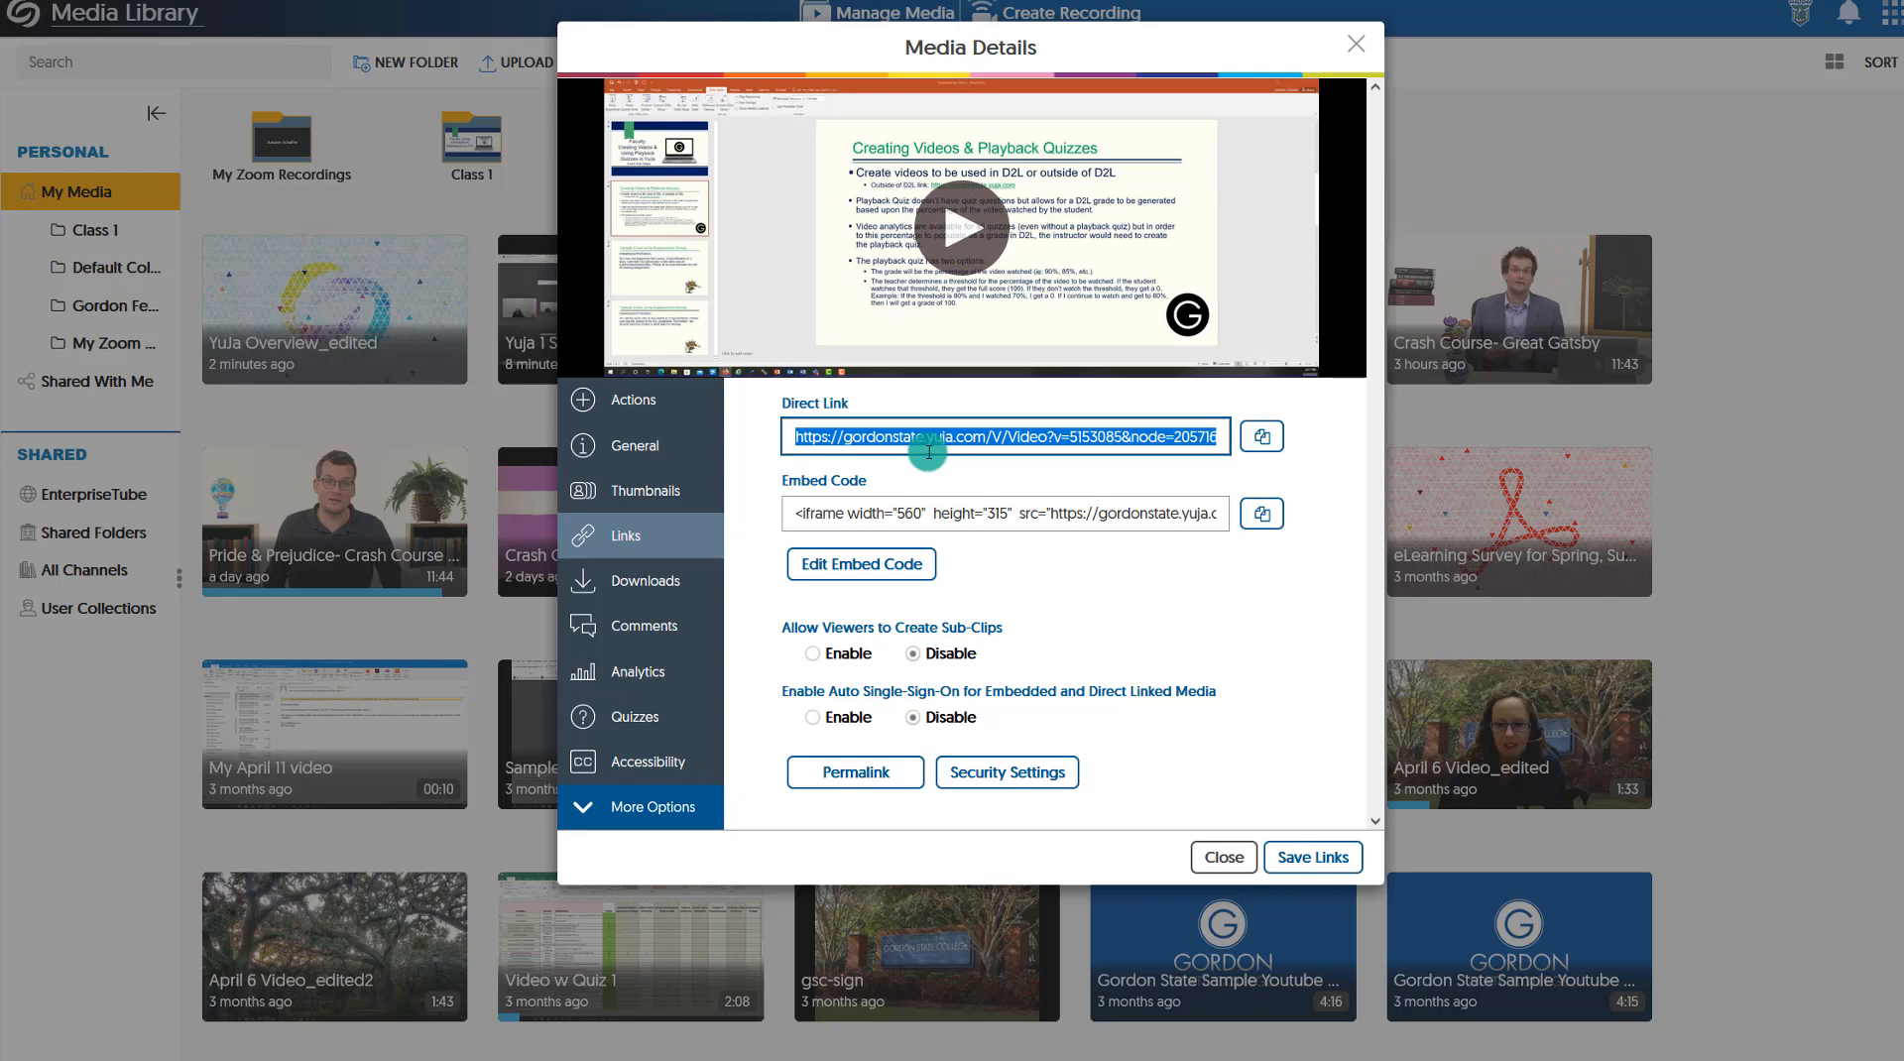
{"action": "left_click", "coordinate": [675, 595]}
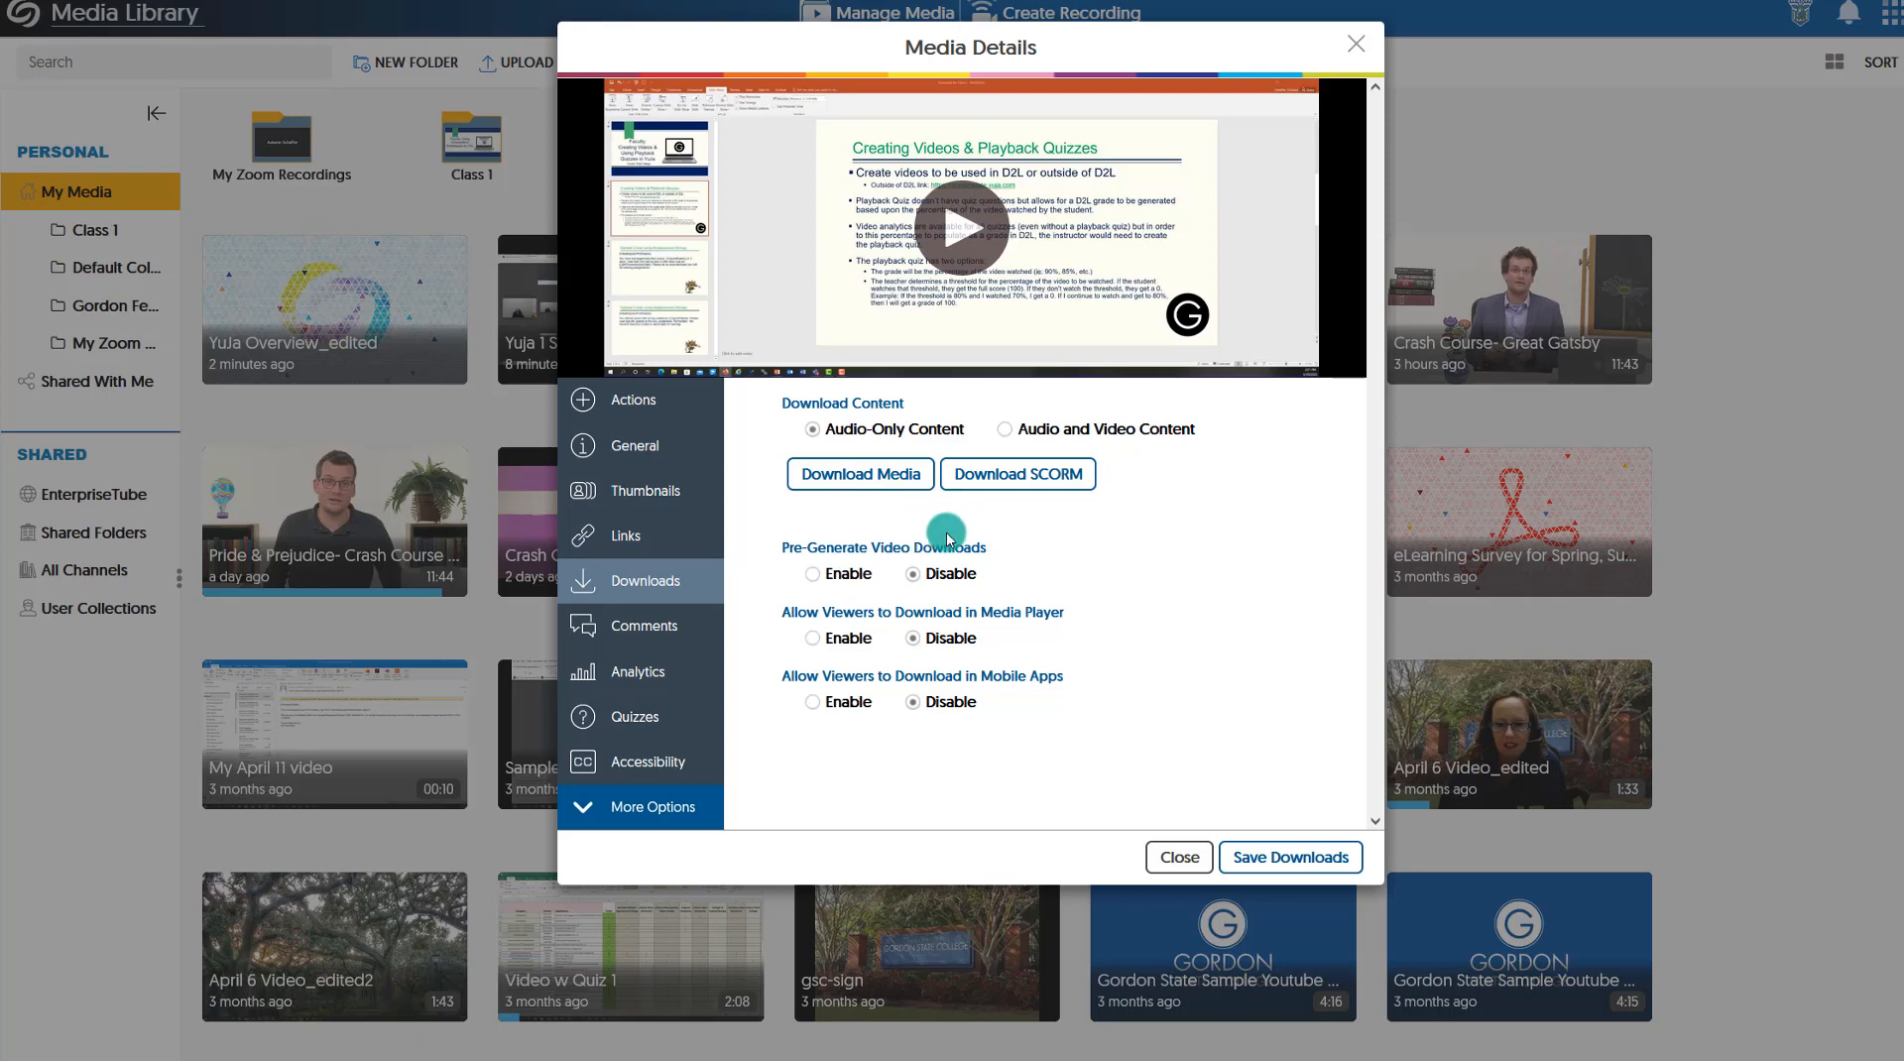
- In the comment settings, set both Who Can Comment and Who Can View to Content Owner Only
{"action": "left_click", "coordinate": [685, 644]}
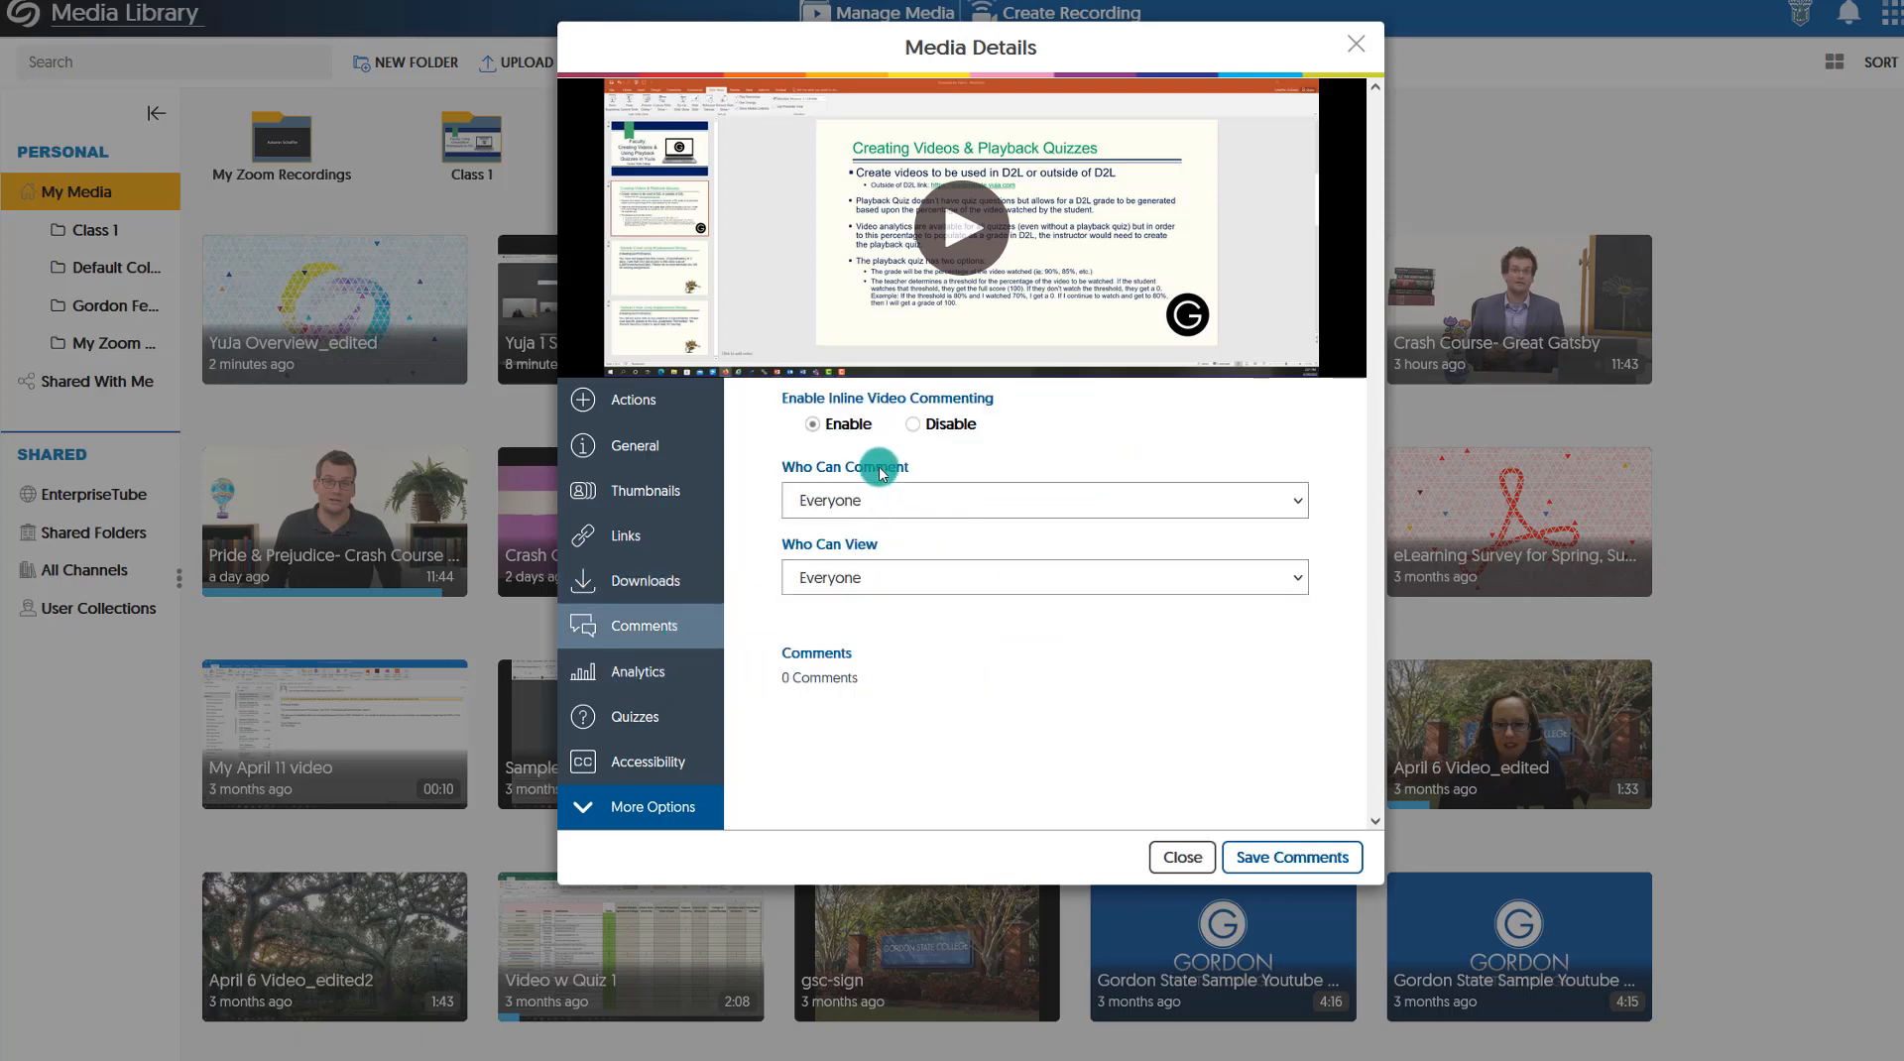
{"action": "left_click", "coordinate": [848, 515]}
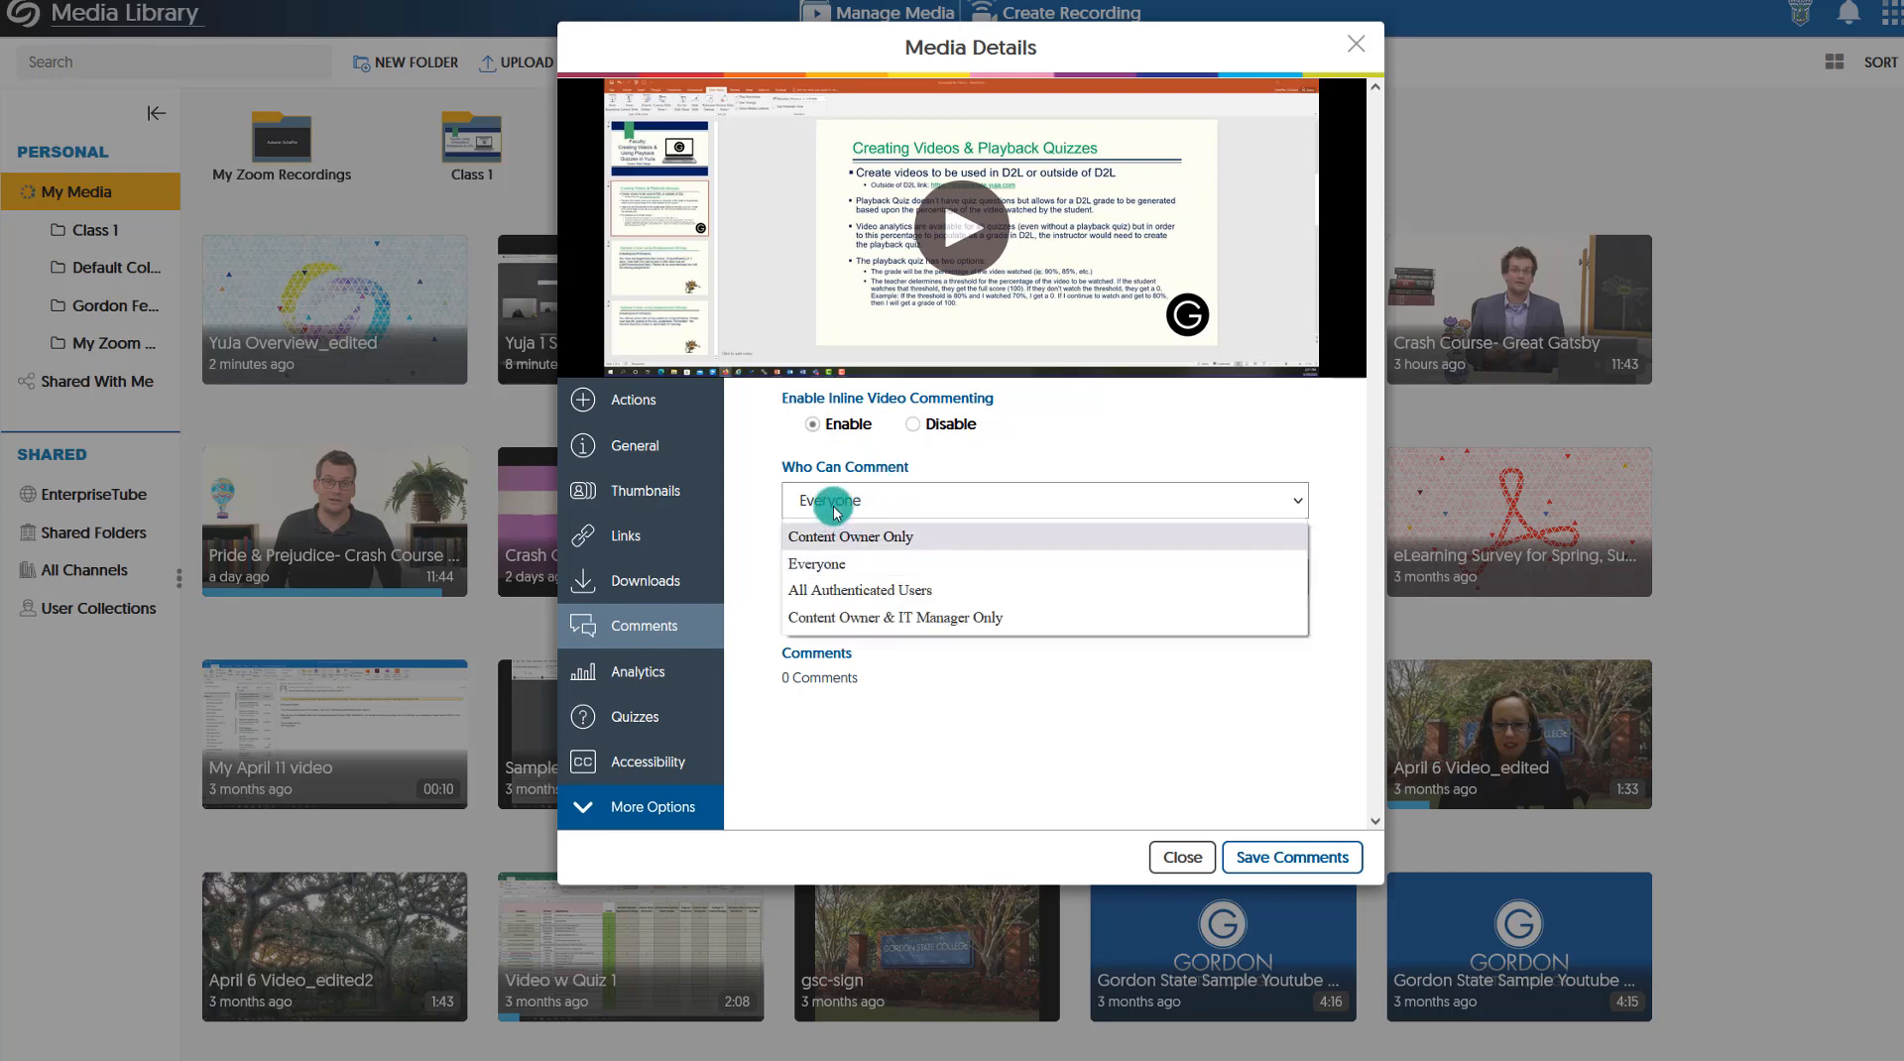
{"action": "left_click", "coordinate": [836, 510]}
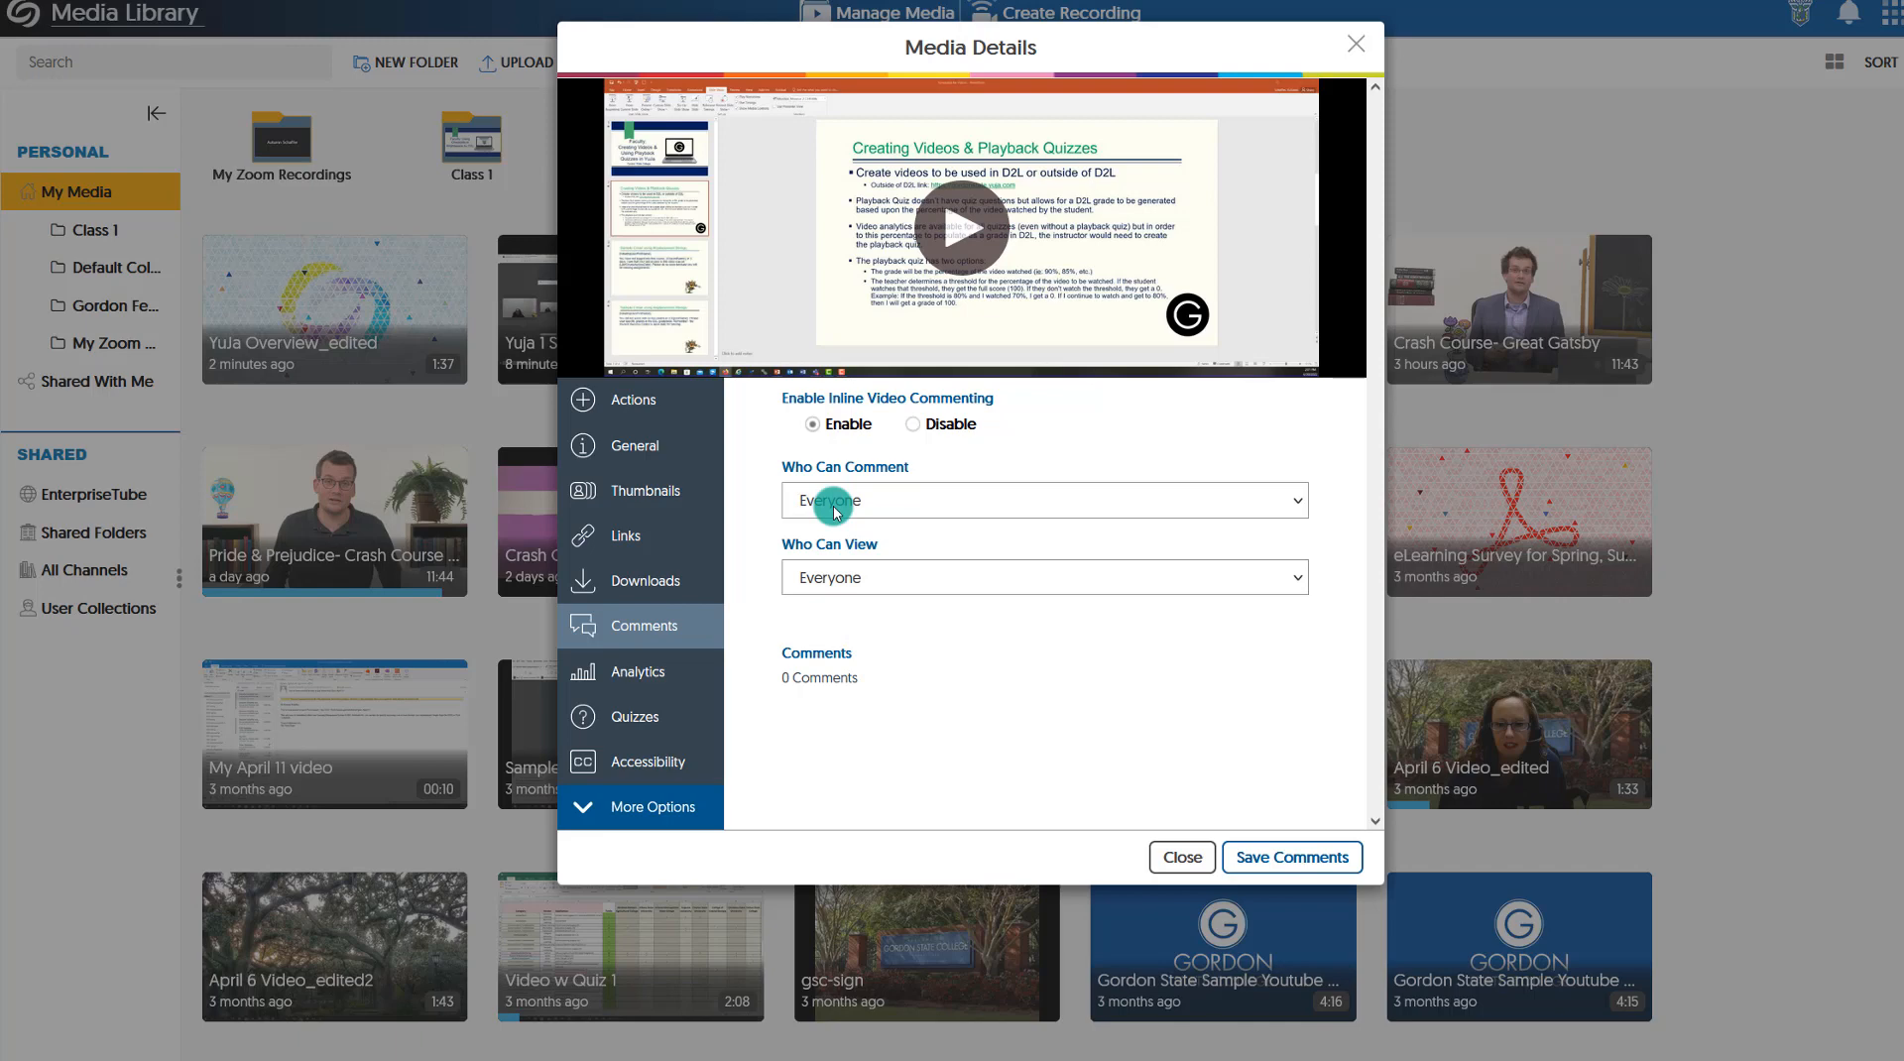
{"action": "left_click", "coordinate": [833, 507]}
{"action": "left_click", "coordinate": [837, 531]}
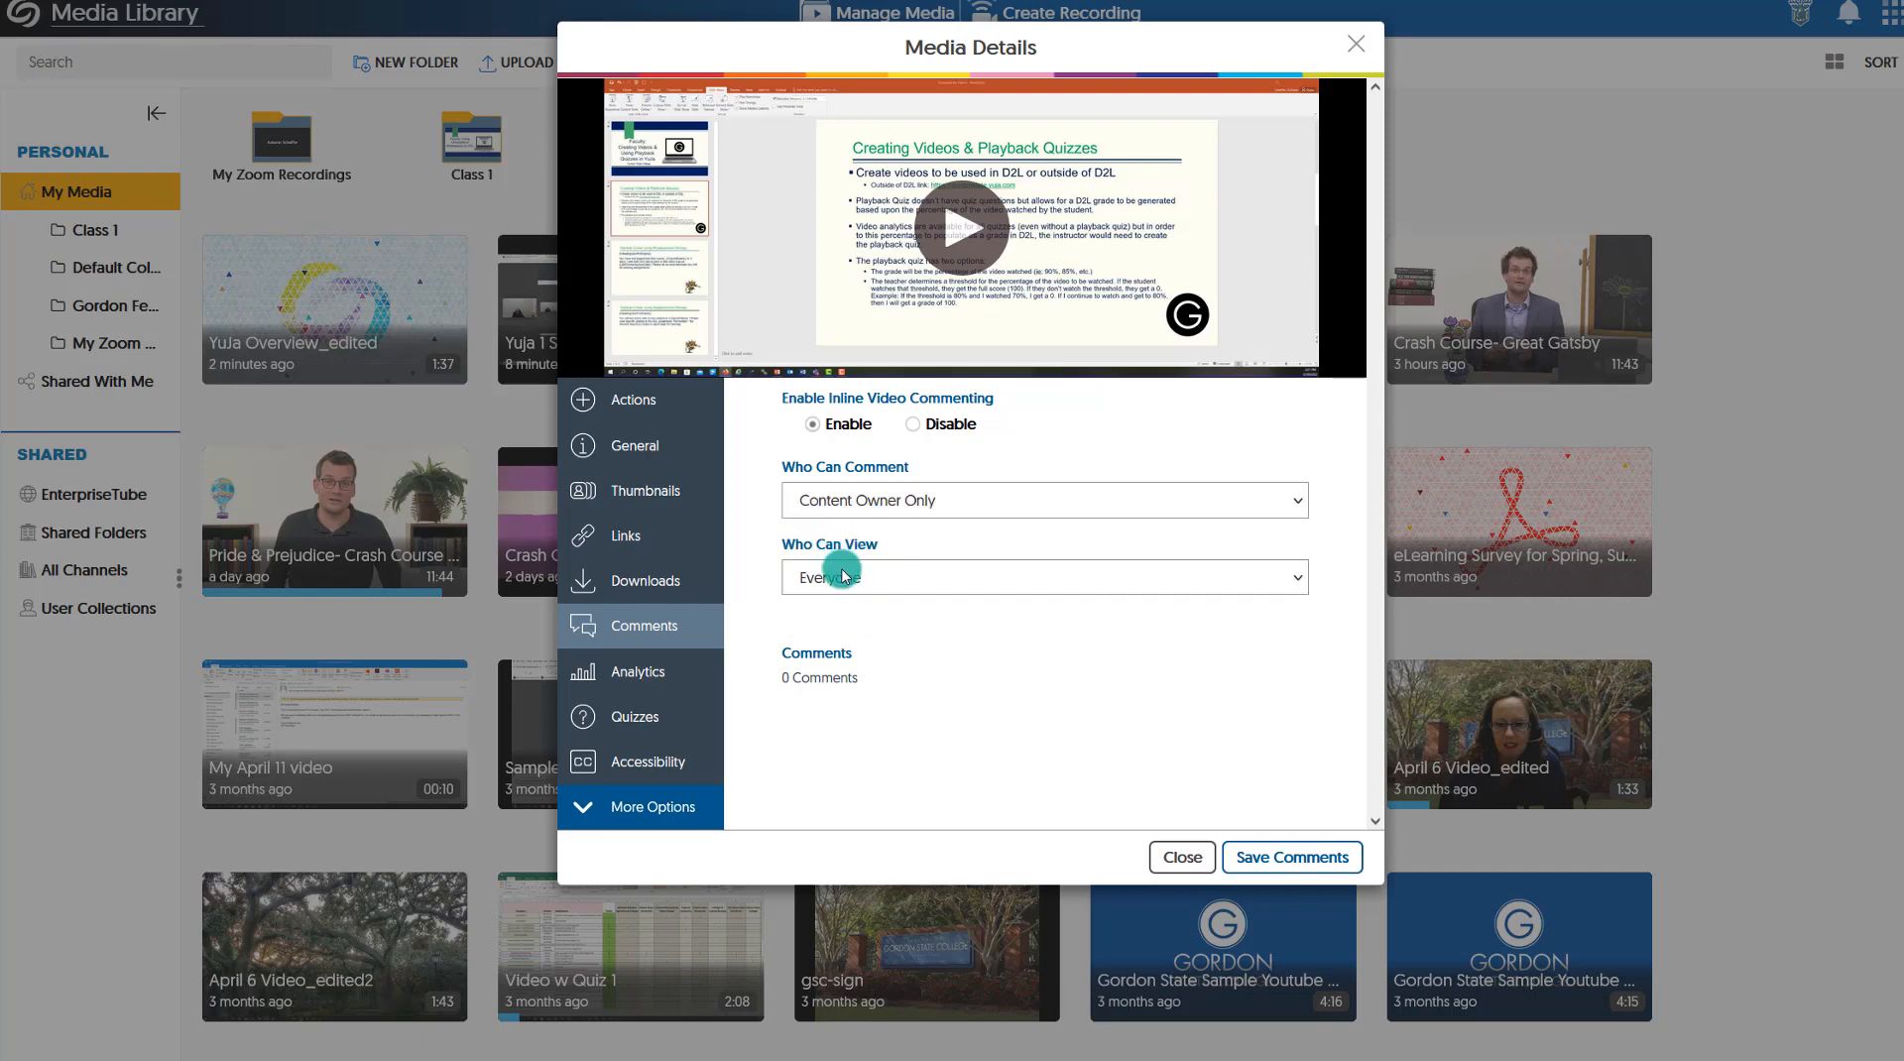
{"action": "left_click", "coordinate": [844, 575]}
{"action": "left_click", "coordinate": [844, 617]}
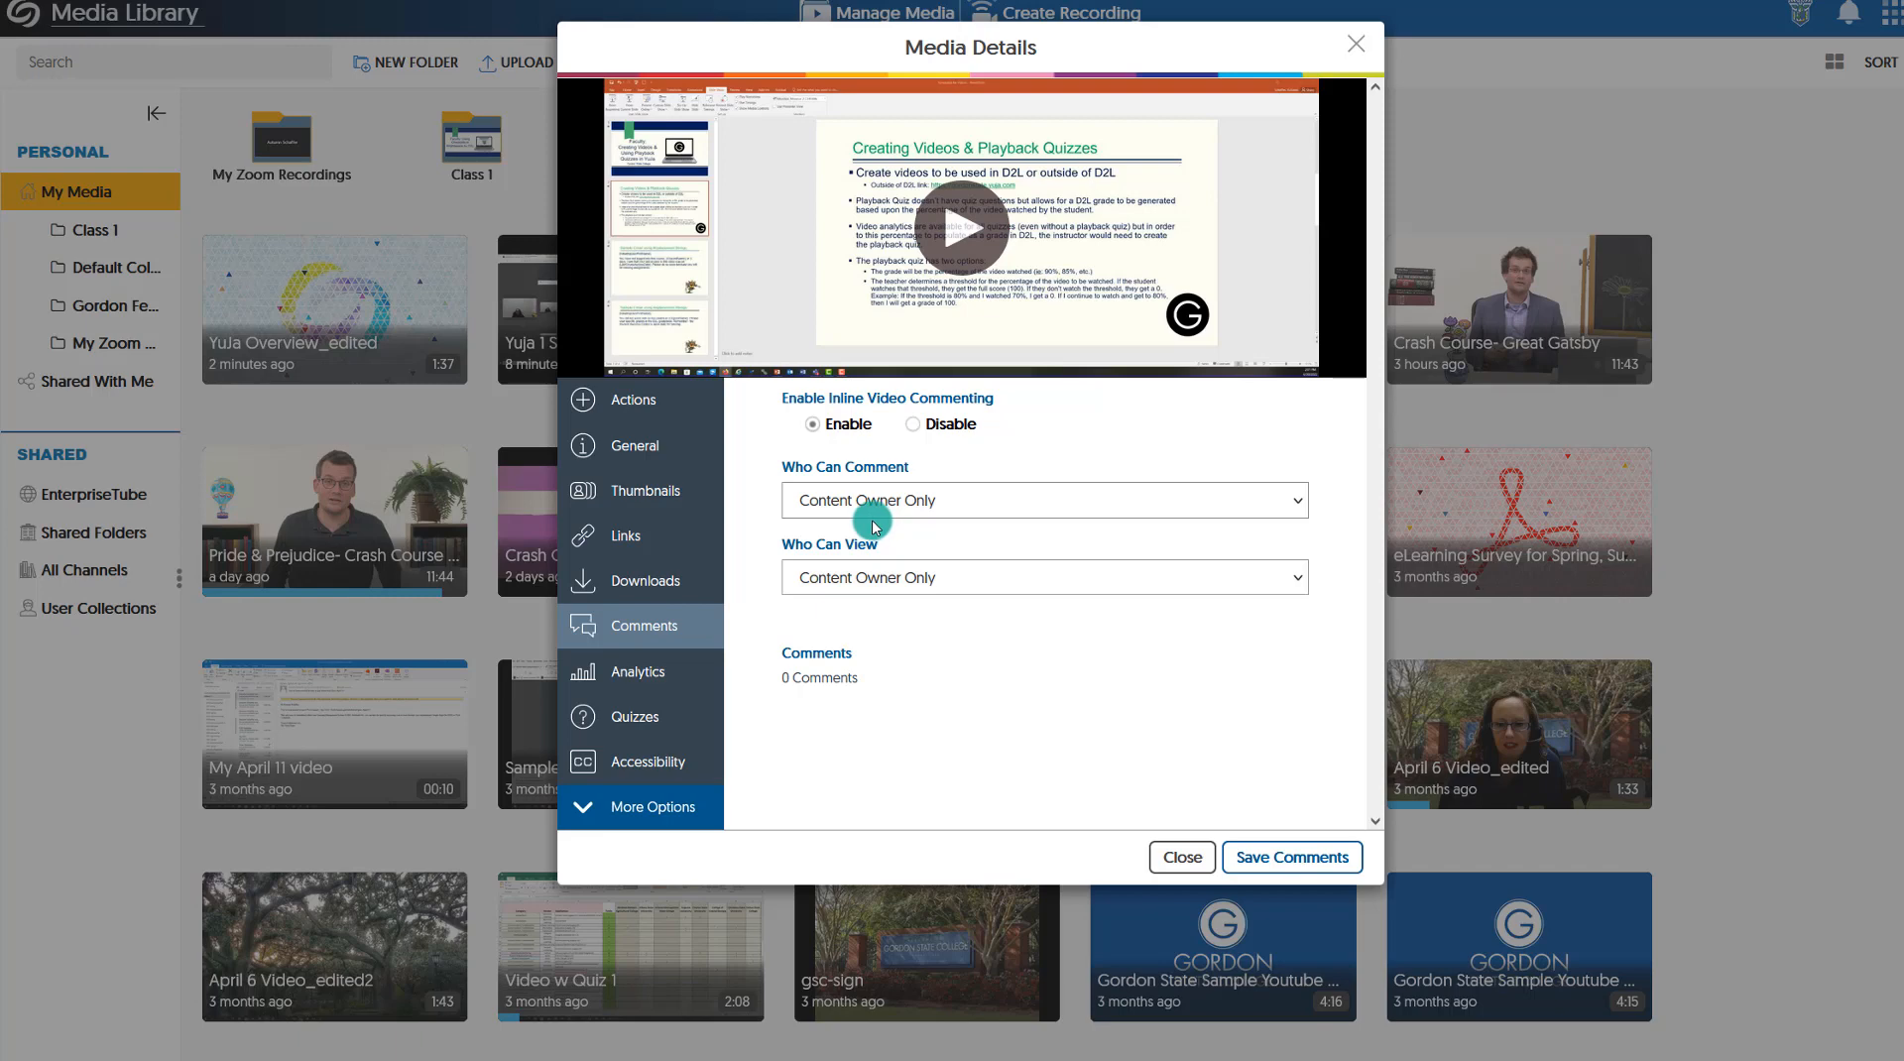
- Disable inline video commenting for YuJa Overview and review the video's analytics
{"action": "left_click", "coordinate": [914, 426]}
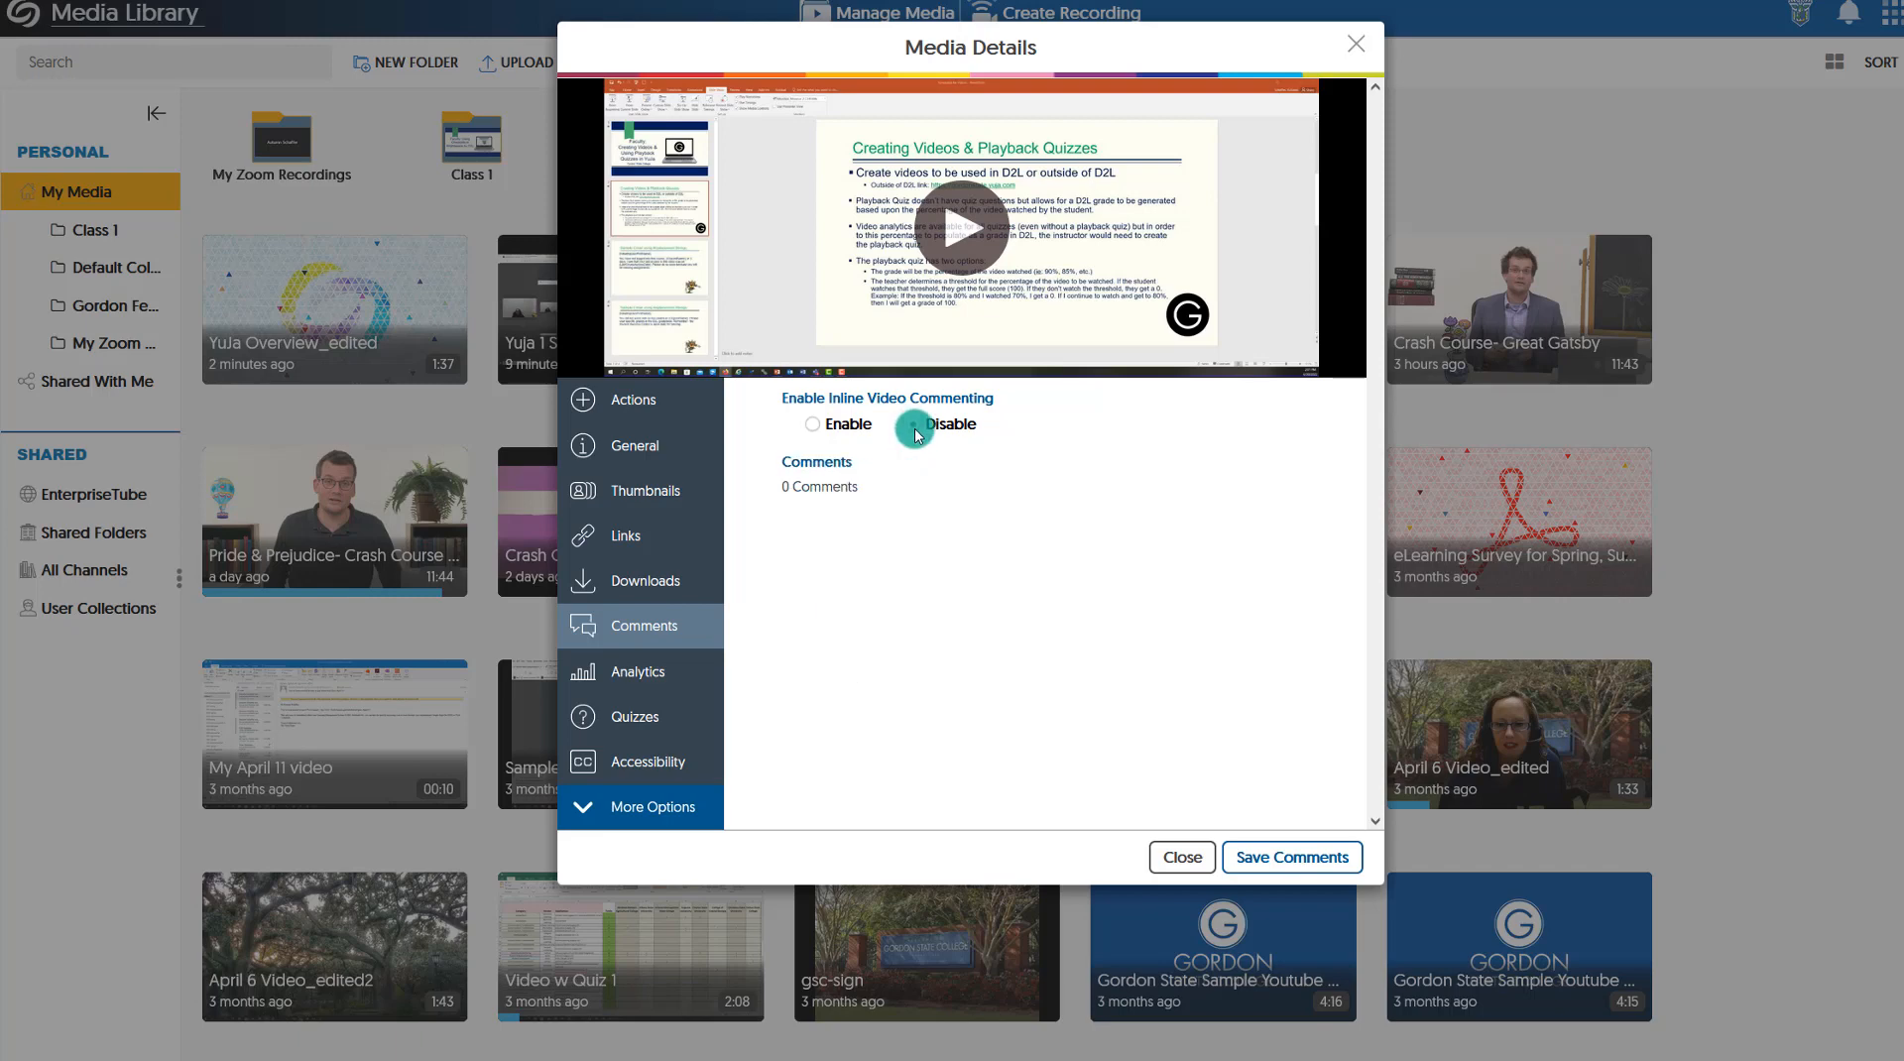
{"action": "left_click", "coordinate": [674, 668]}
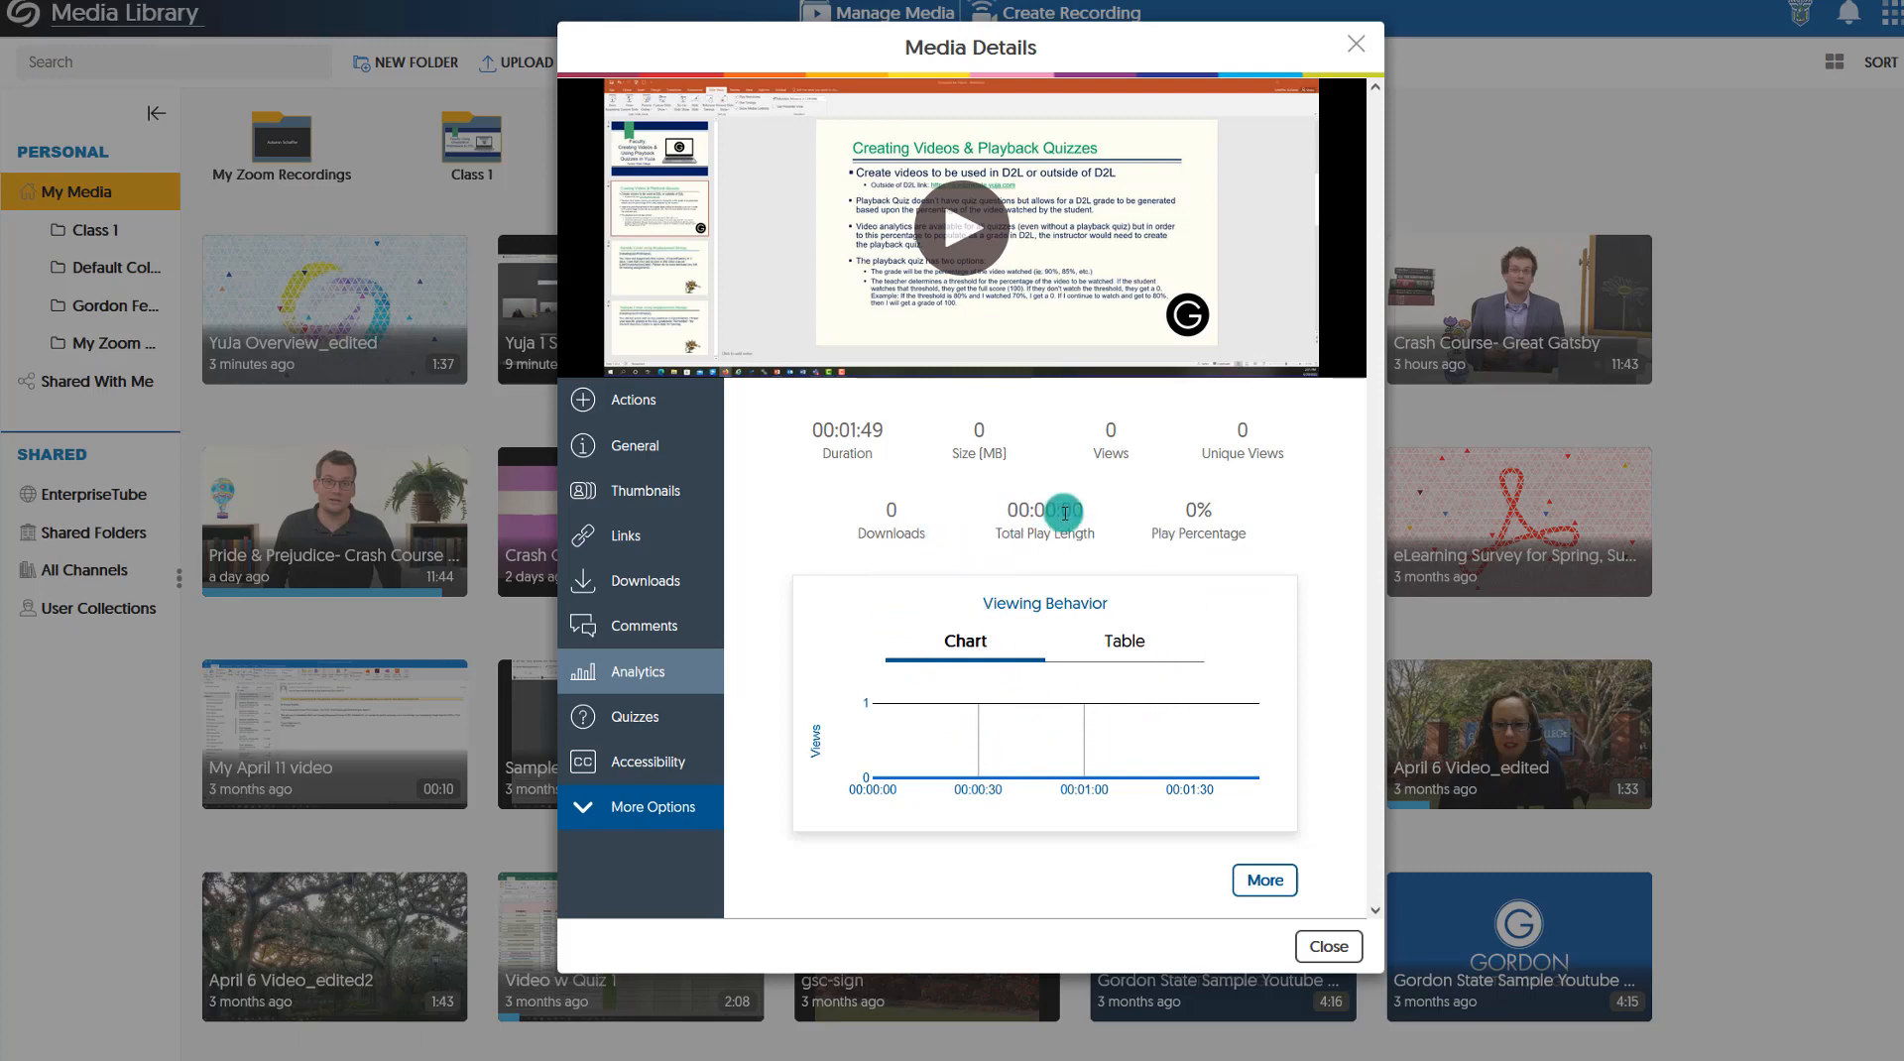
{"action": "mouse_move", "coordinate": [1065, 513]}
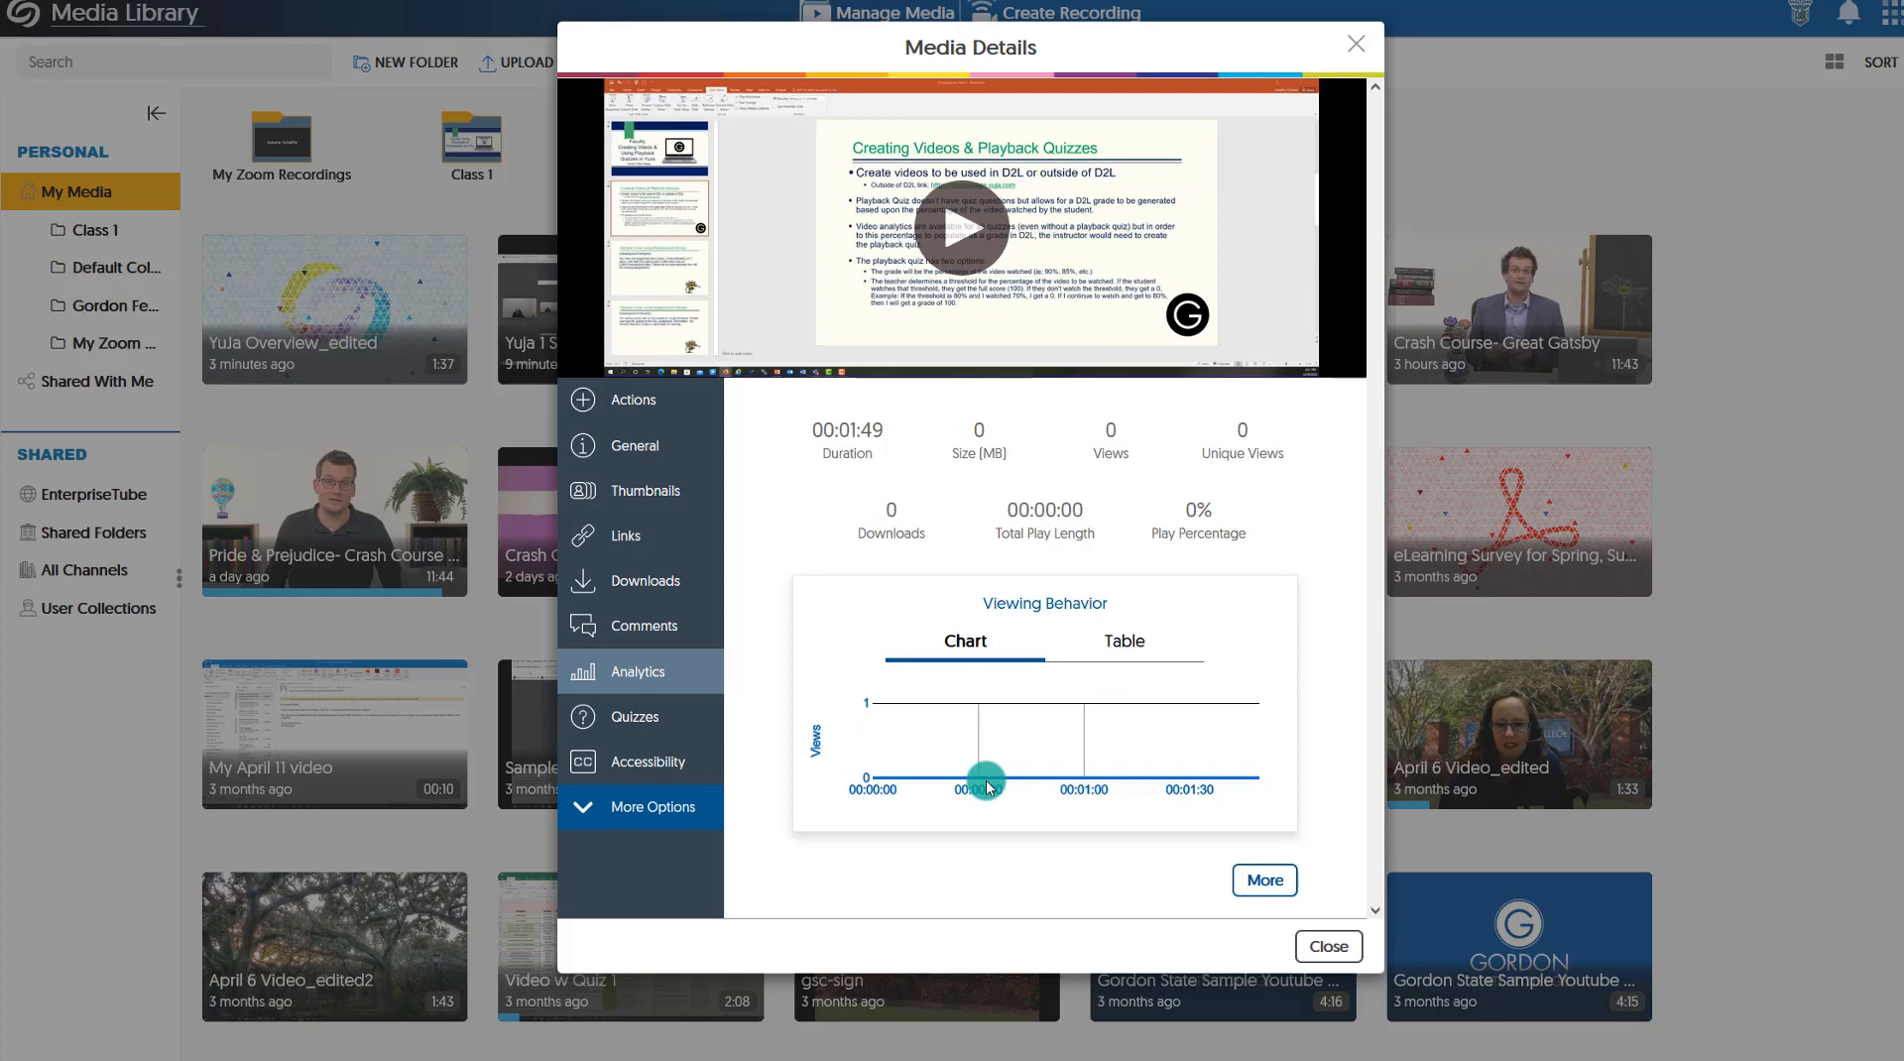
- Review the video's quiz, accessibility and additional options, and close its media details
{"action": "left_click", "coordinate": [667, 731]}
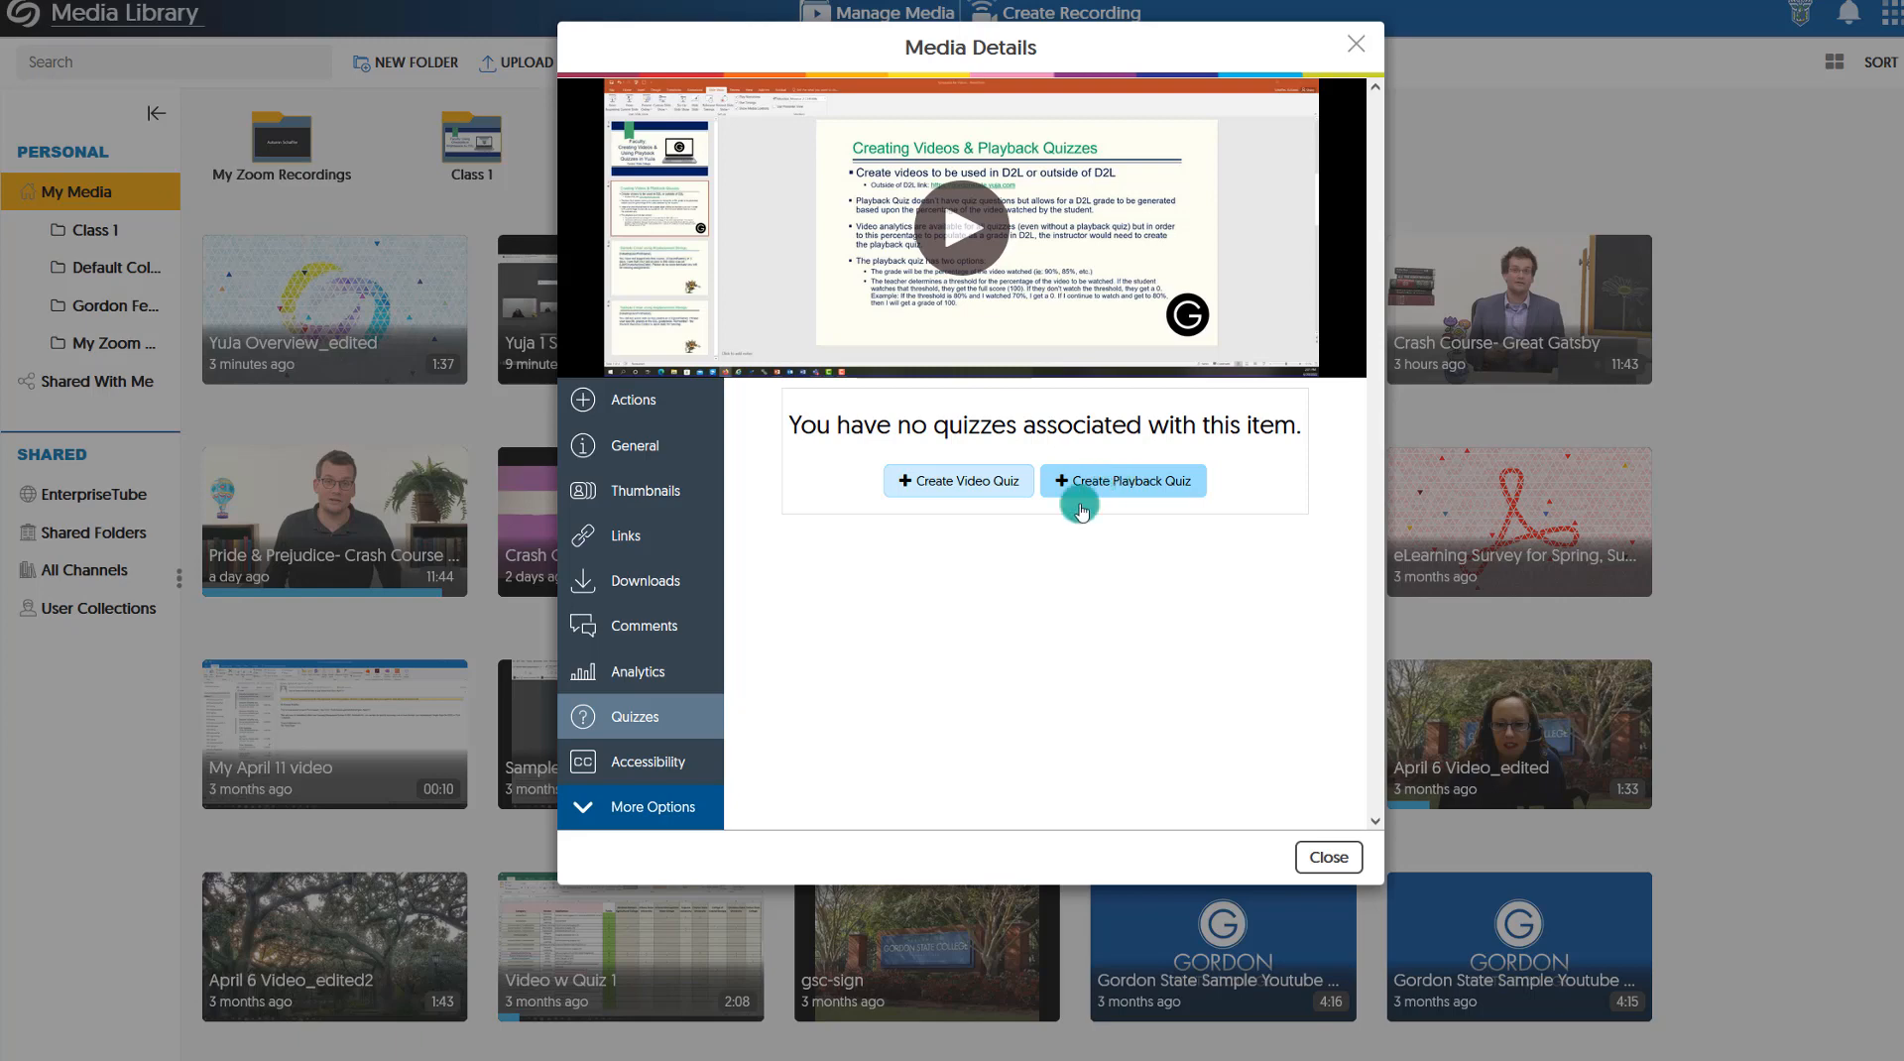
{"action": "left_click", "coordinate": [642, 763]}
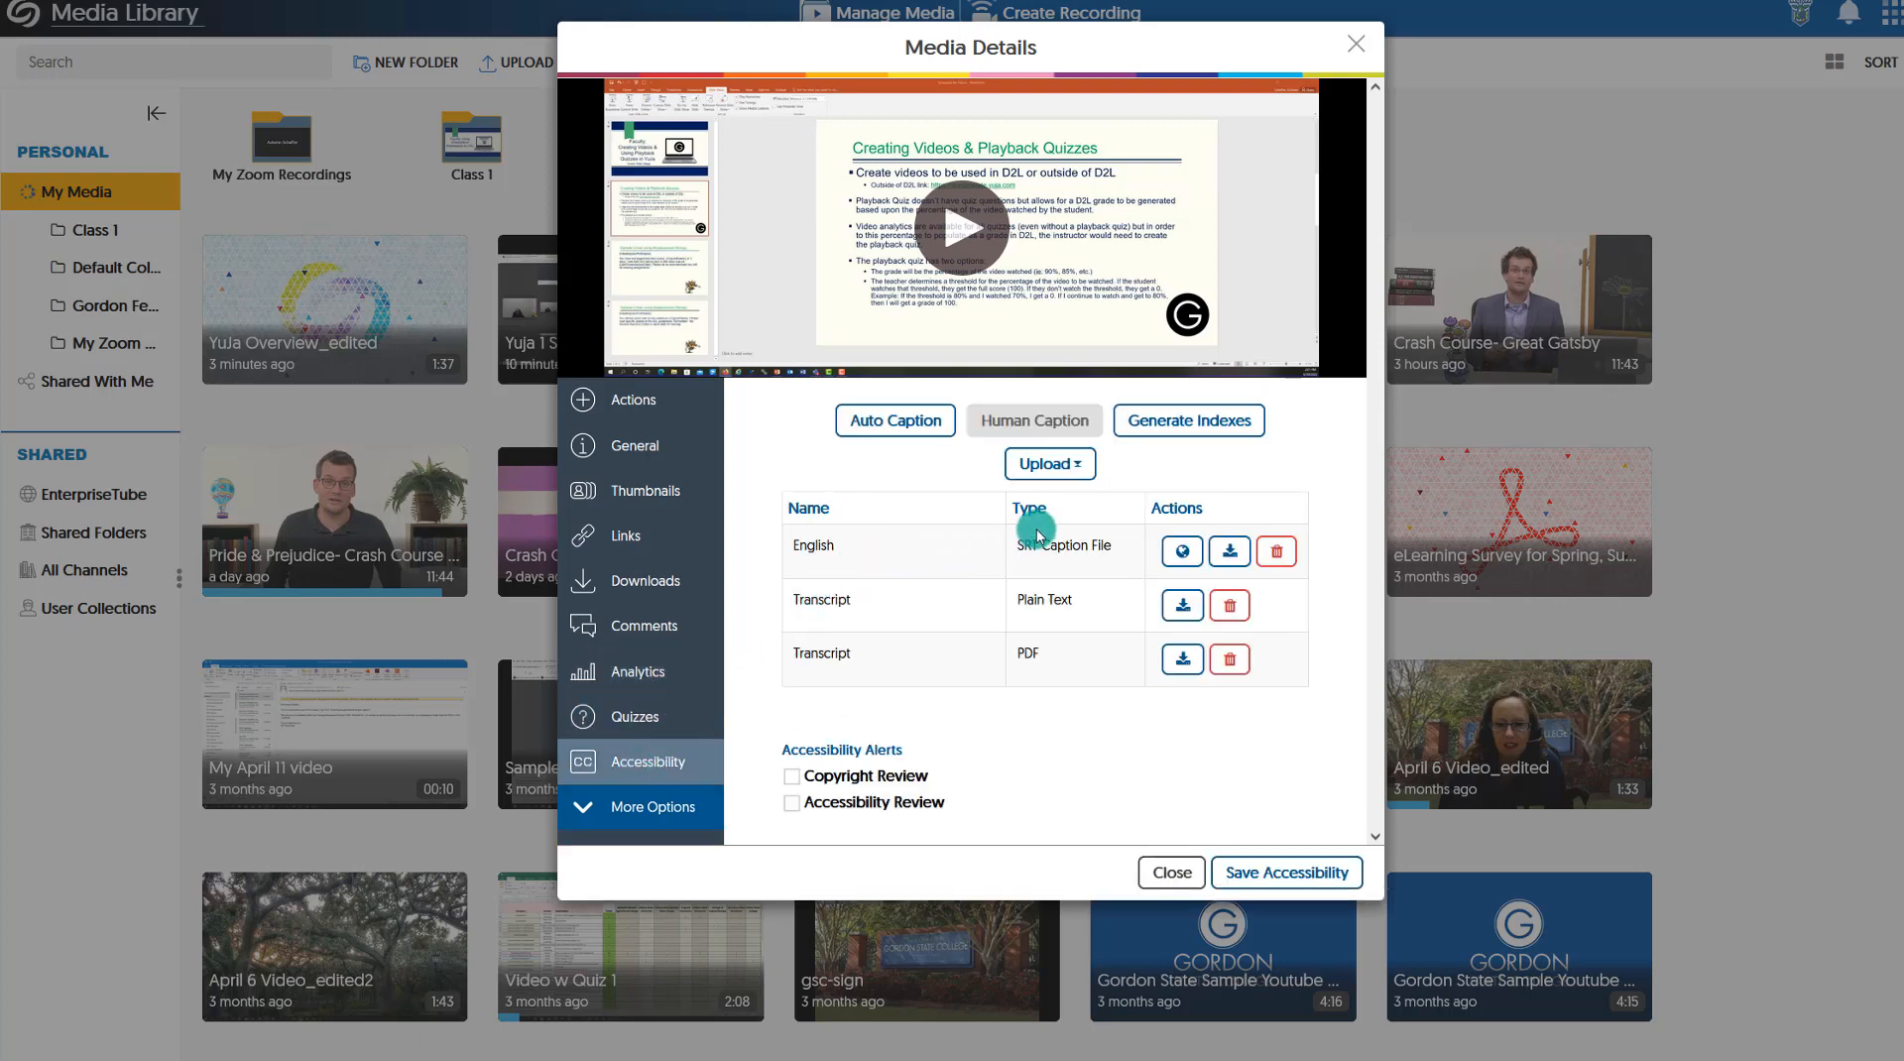
{"action": "left_click", "coordinate": [602, 829]}
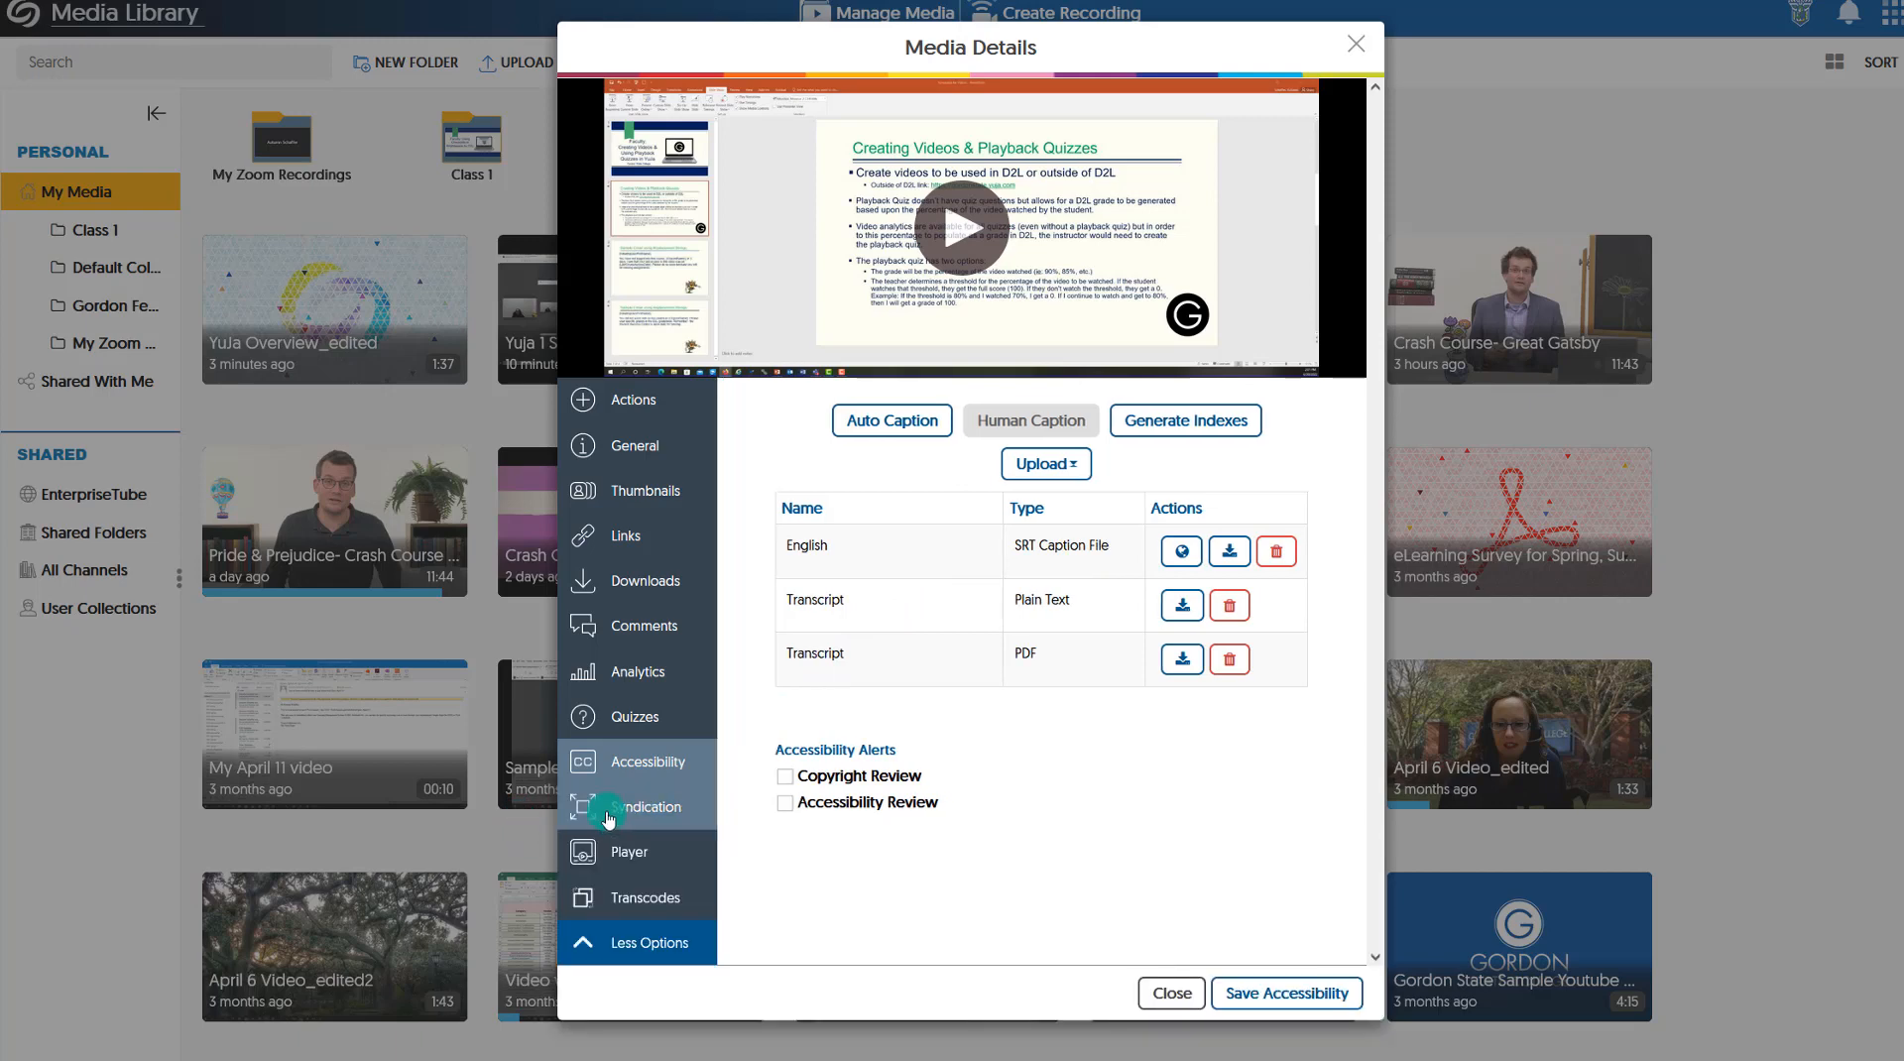
{"action": "left_click", "coordinate": [1171, 994]}
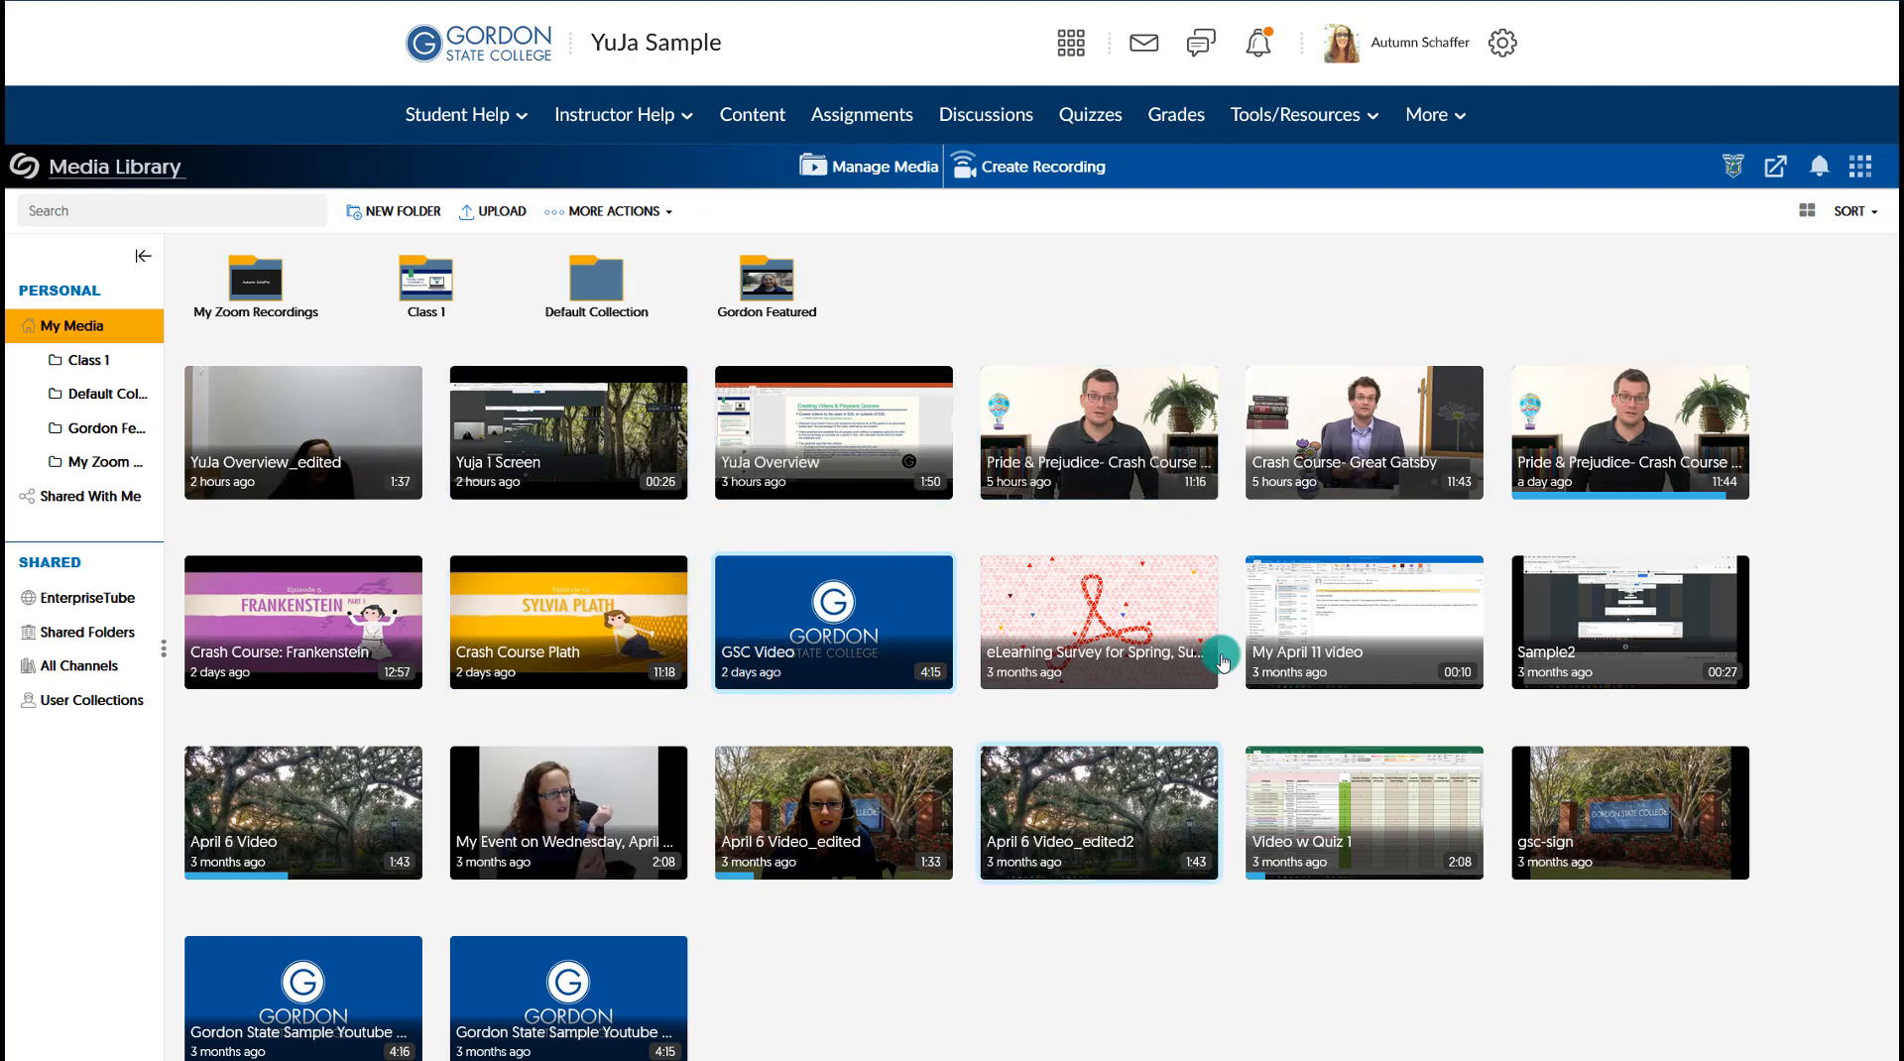
{"action": "left_click", "coordinate": [1279, 115]}
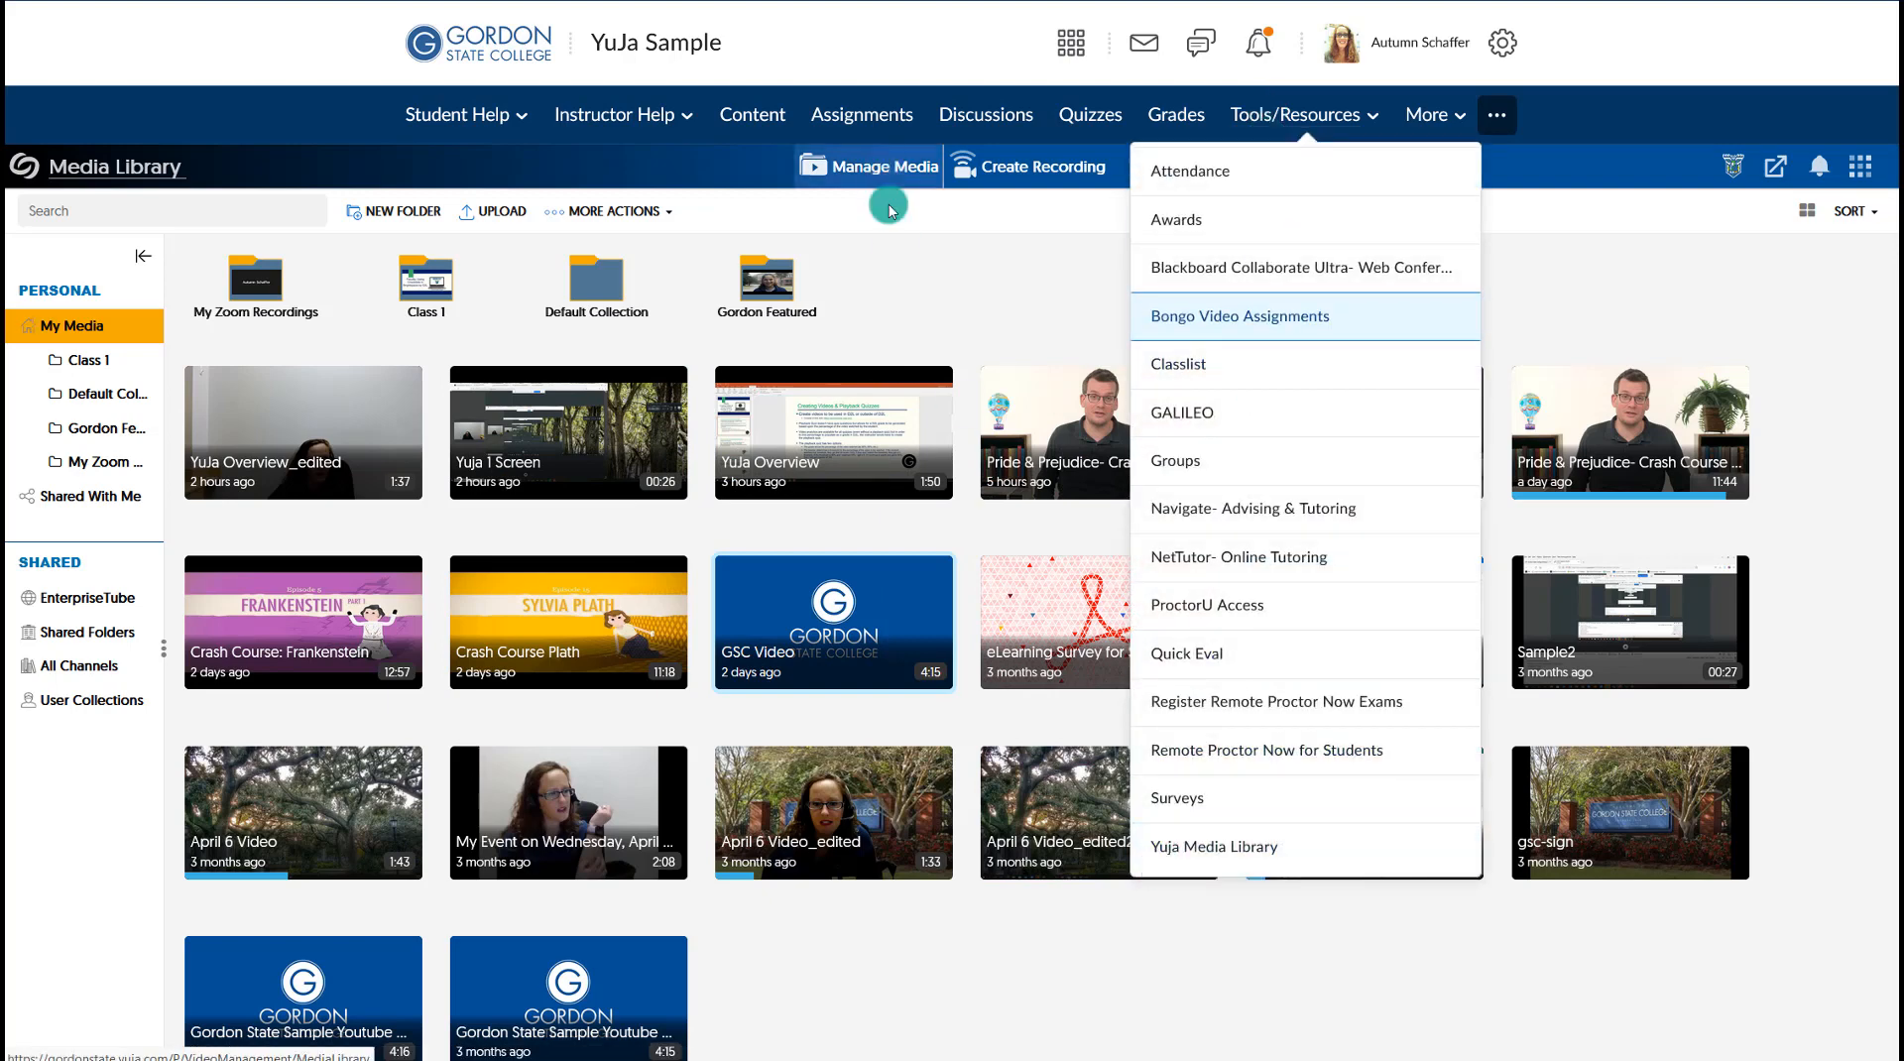
{"action": "left_click", "coordinate": [911, 277]}
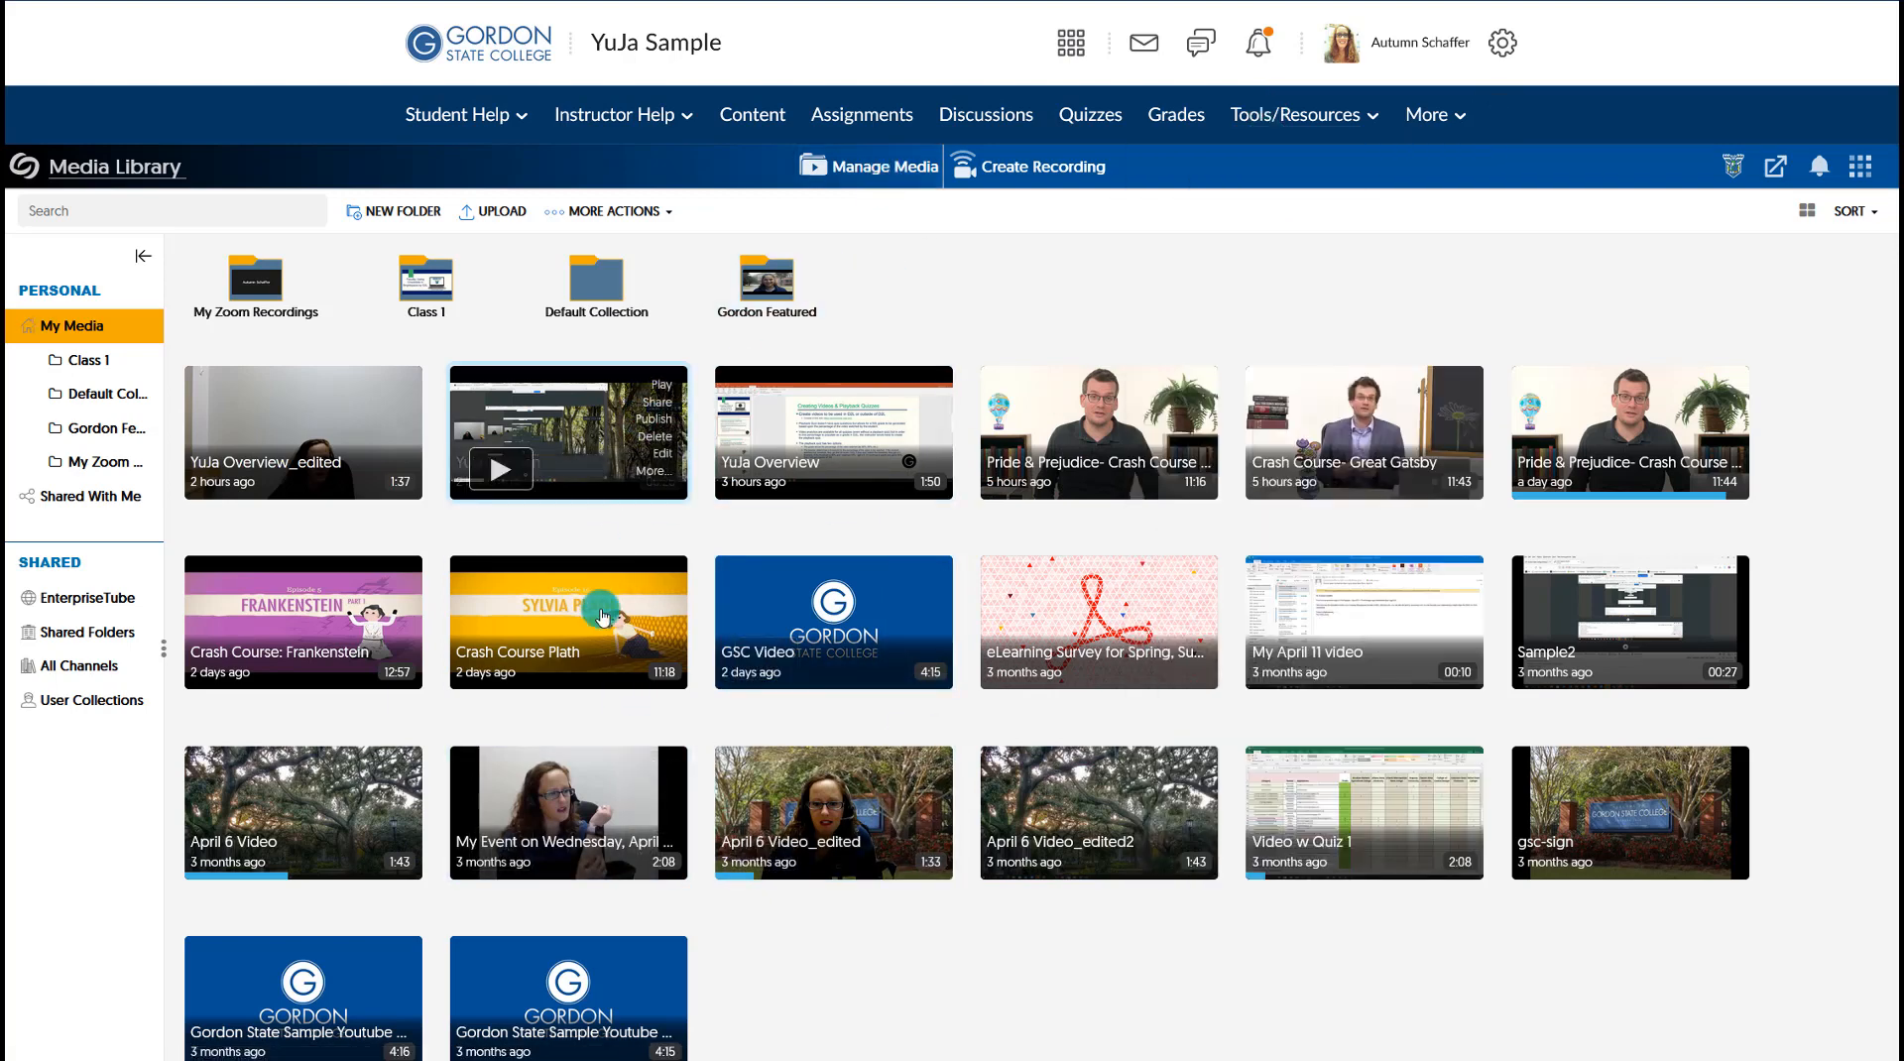
{"action": "left_click", "coordinate": [614, 649]}
{"action": "mouse_move", "coordinate": [819, 651]}
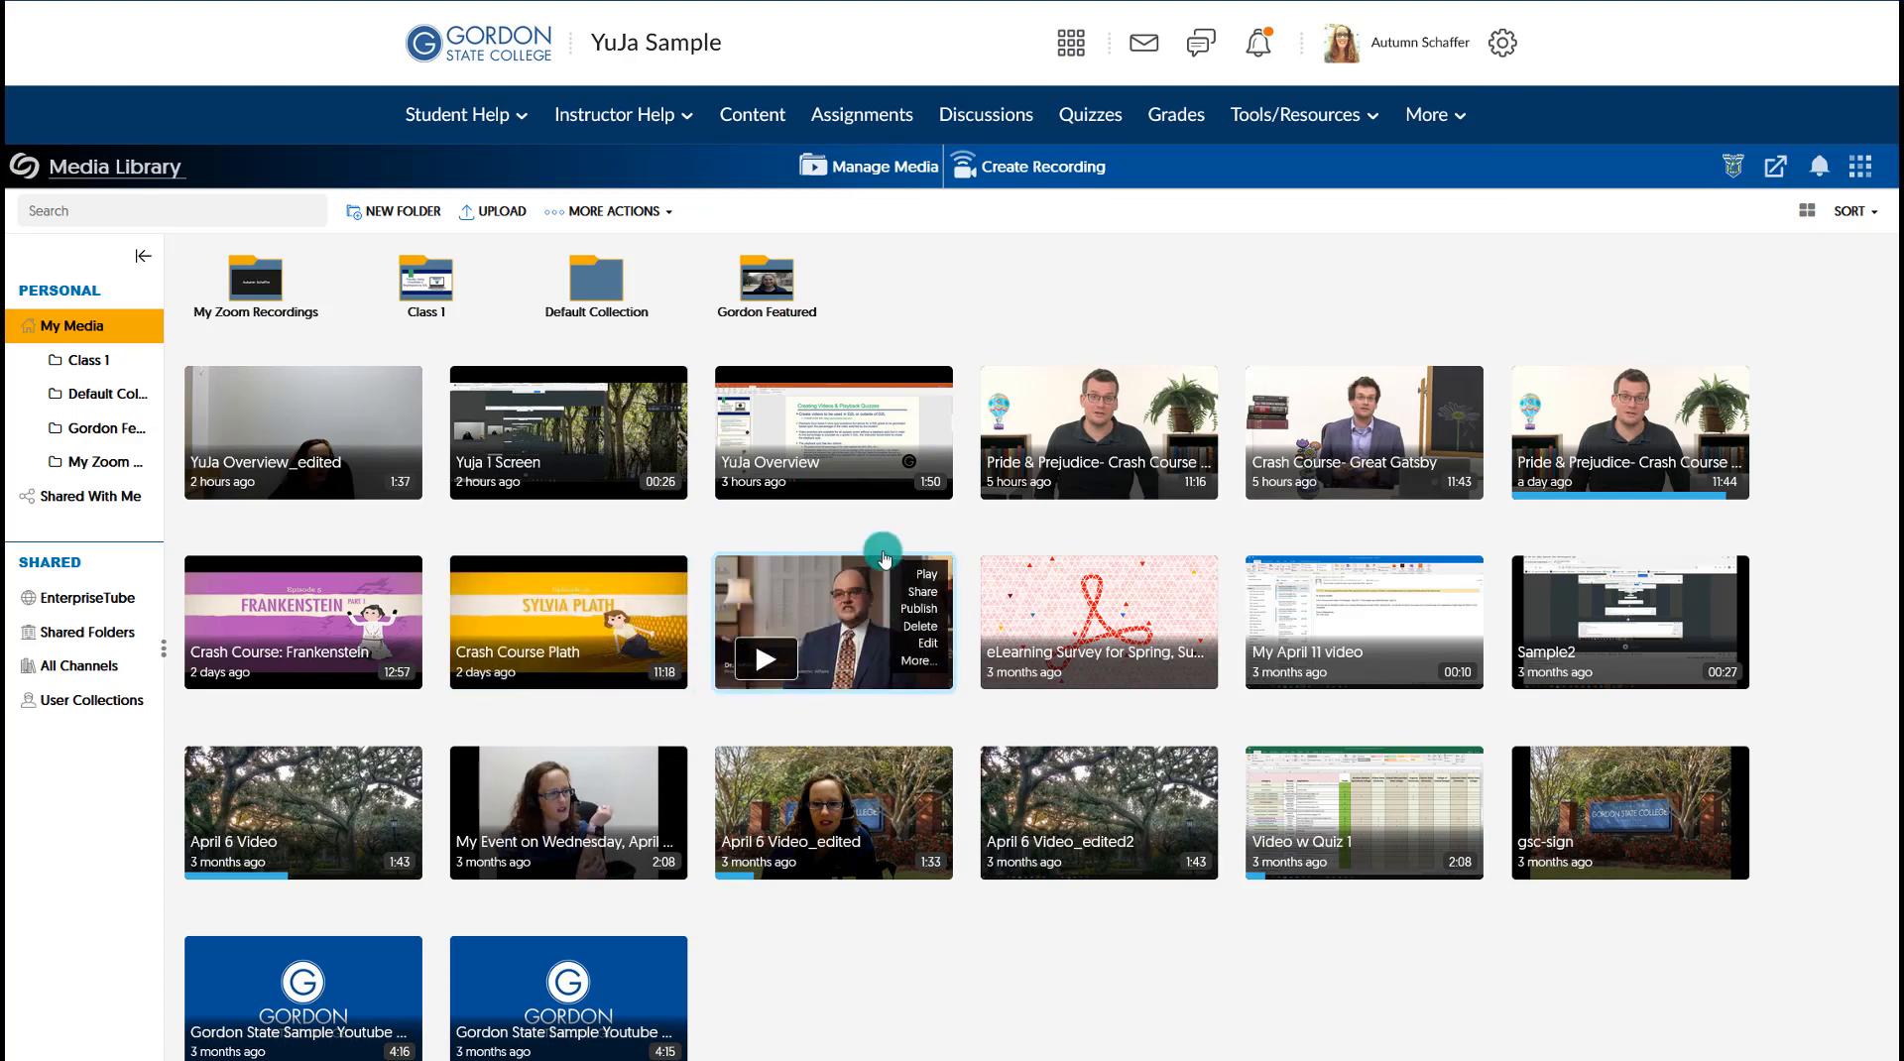
{"action": "mouse_move", "coordinate": [816, 583]}
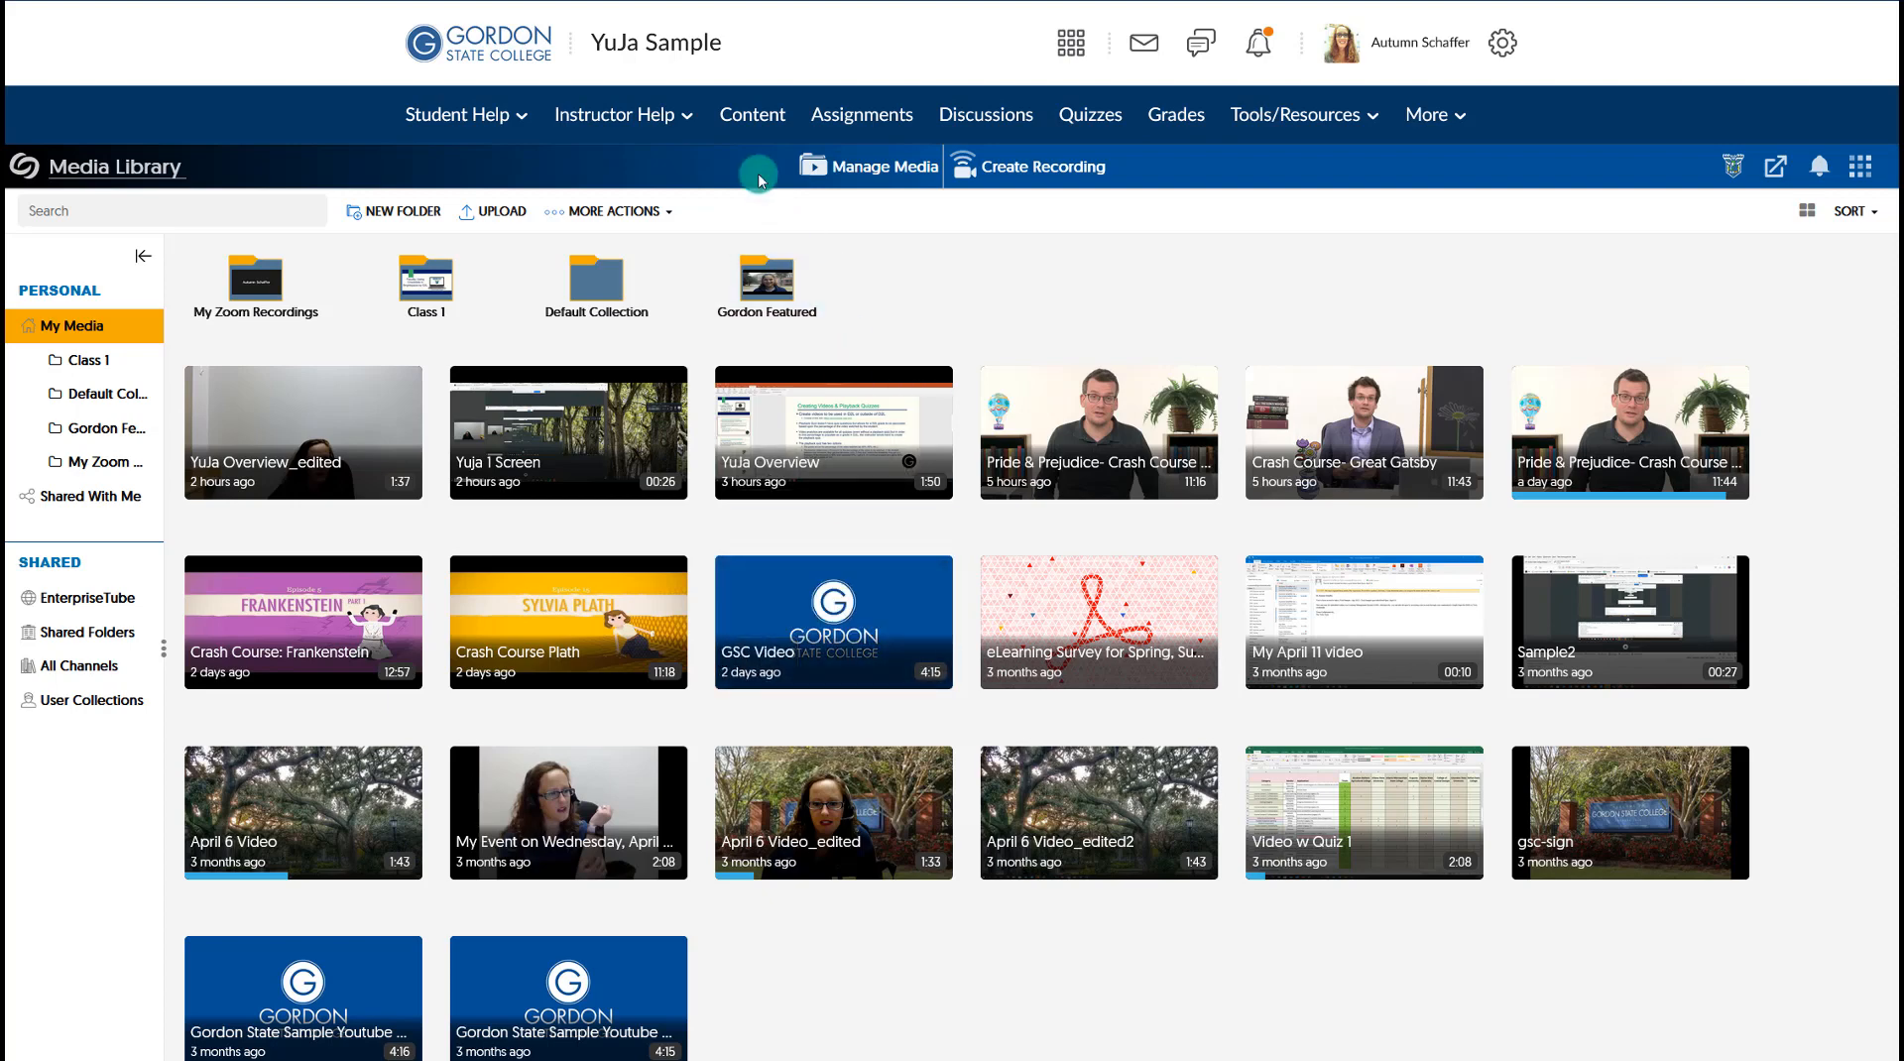
- In the YuJa module of the course content, create a new file titled "YuJa Videos for Today"
{"action": "left_click", "coordinate": [760, 117]}
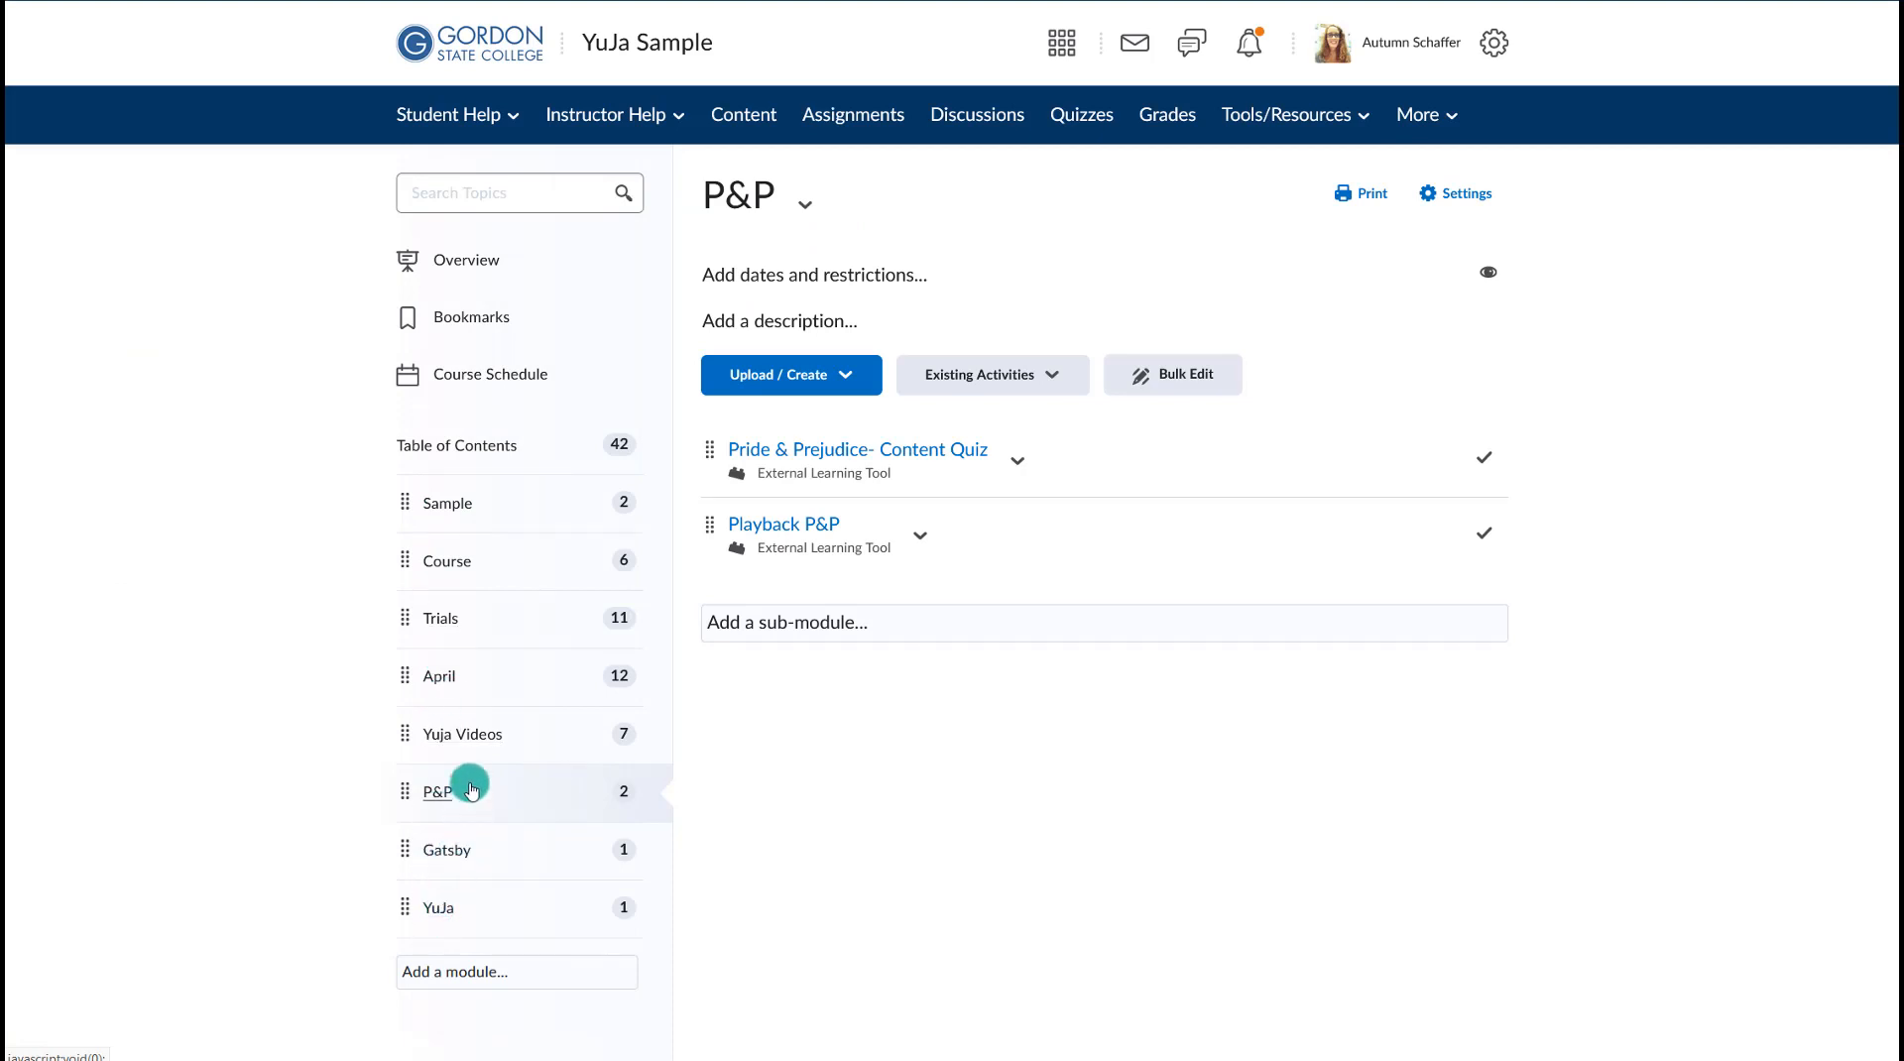
{"action": "left_click", "coordinate": [443, 906]}
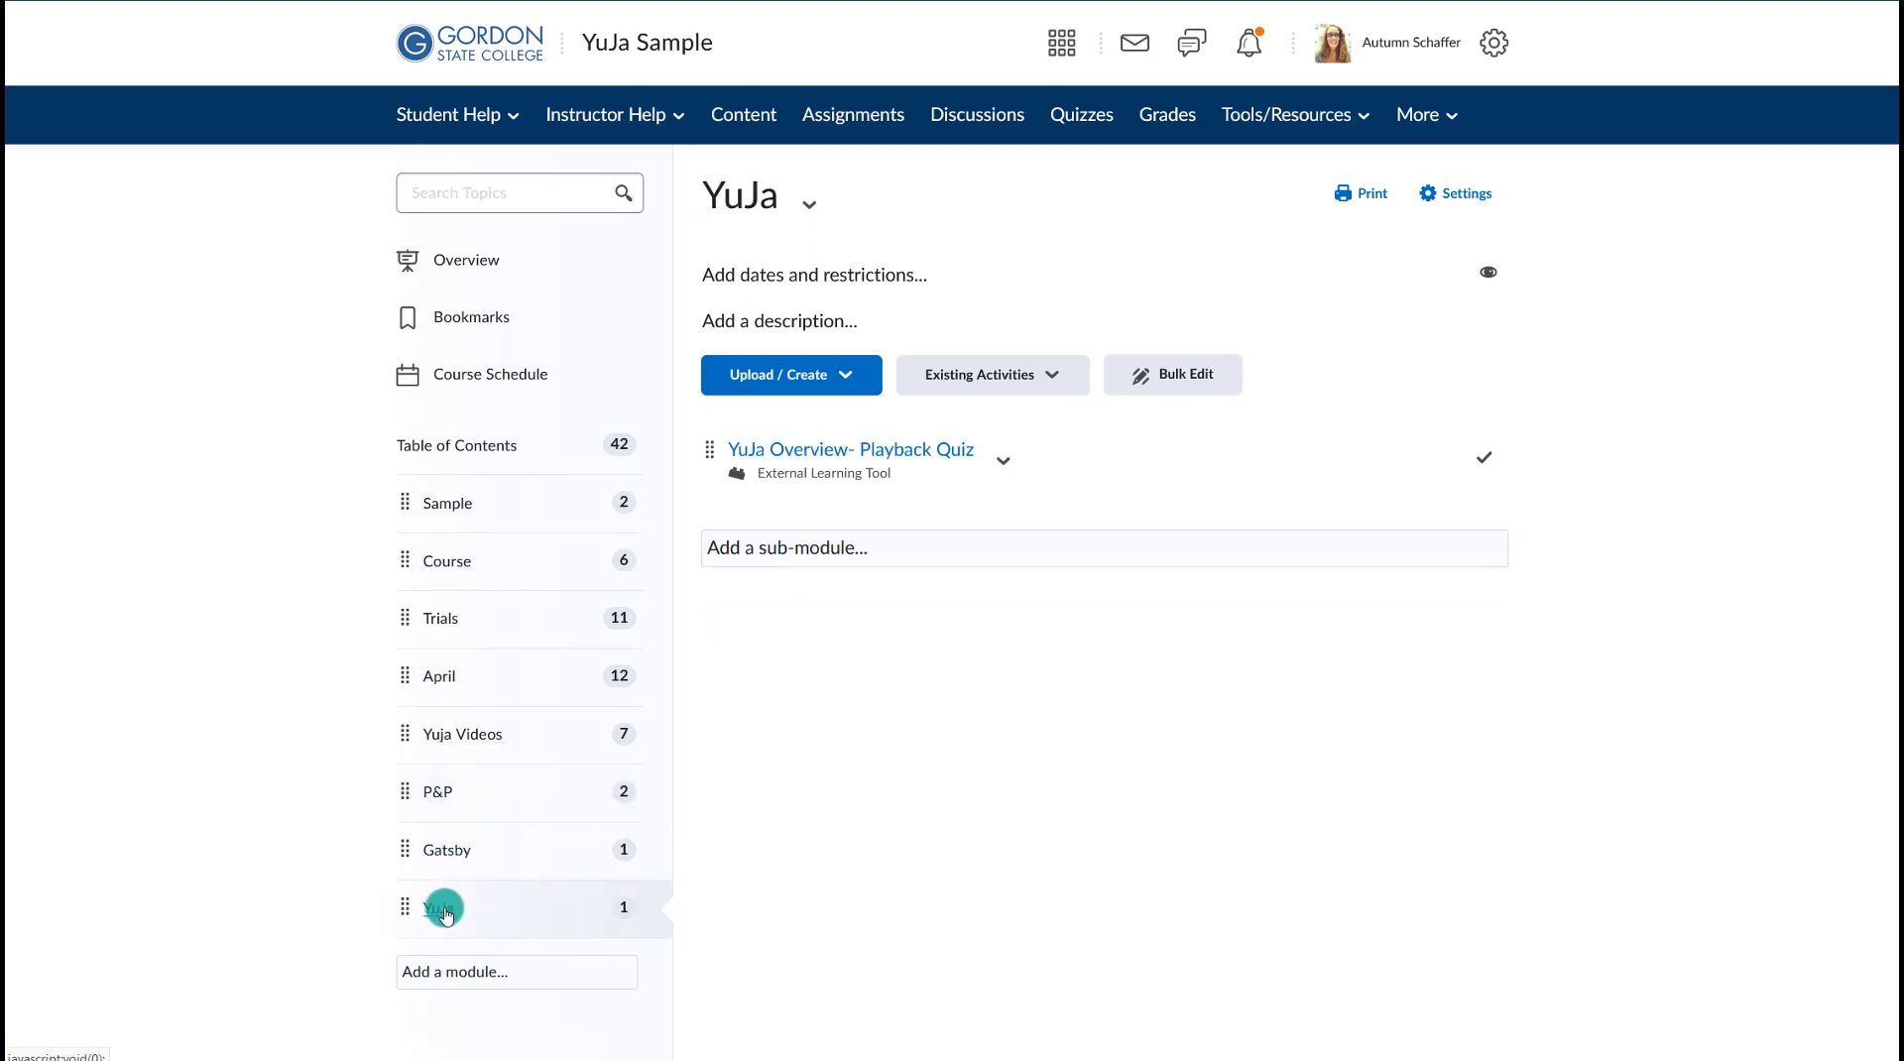
{"action": "left_click", "coordinate": [747, 381]}
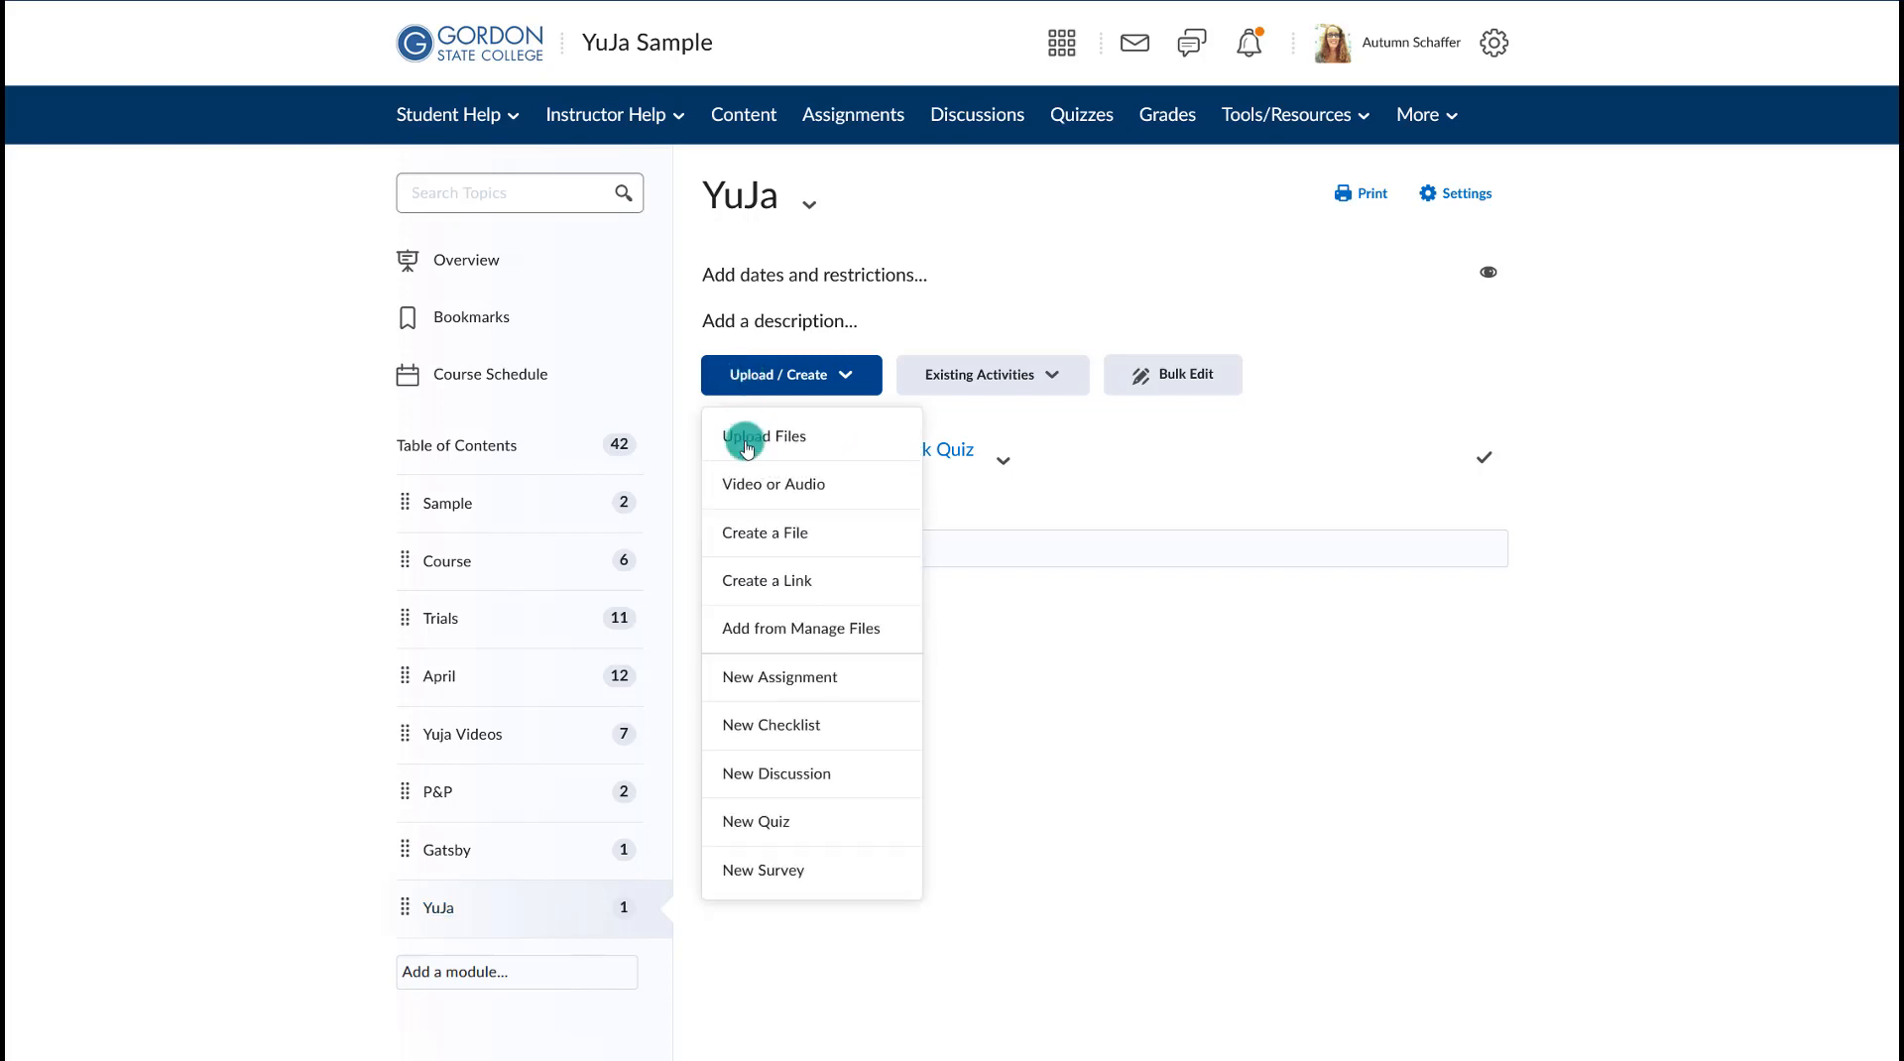
{"action": "left_click", "coordinate": [750, 539]}
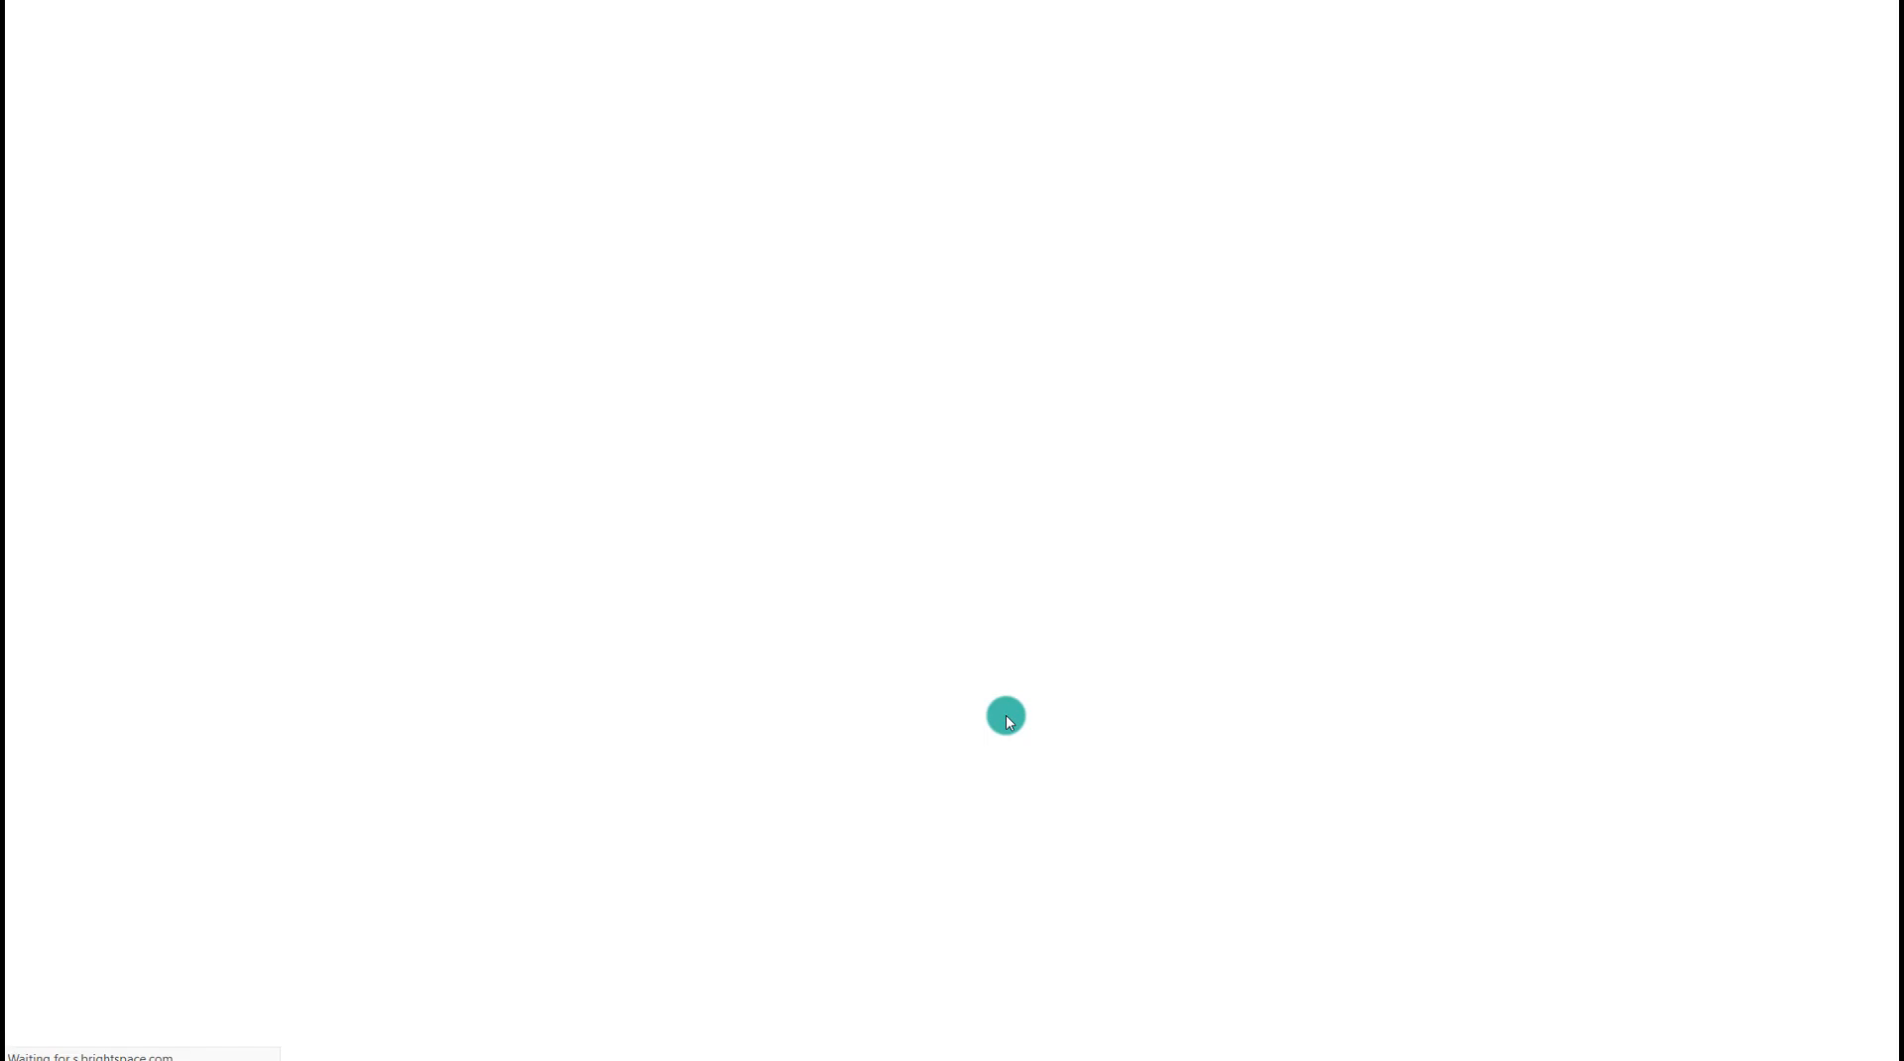
{"action": "left_click", "coordinate": [558, 251]}
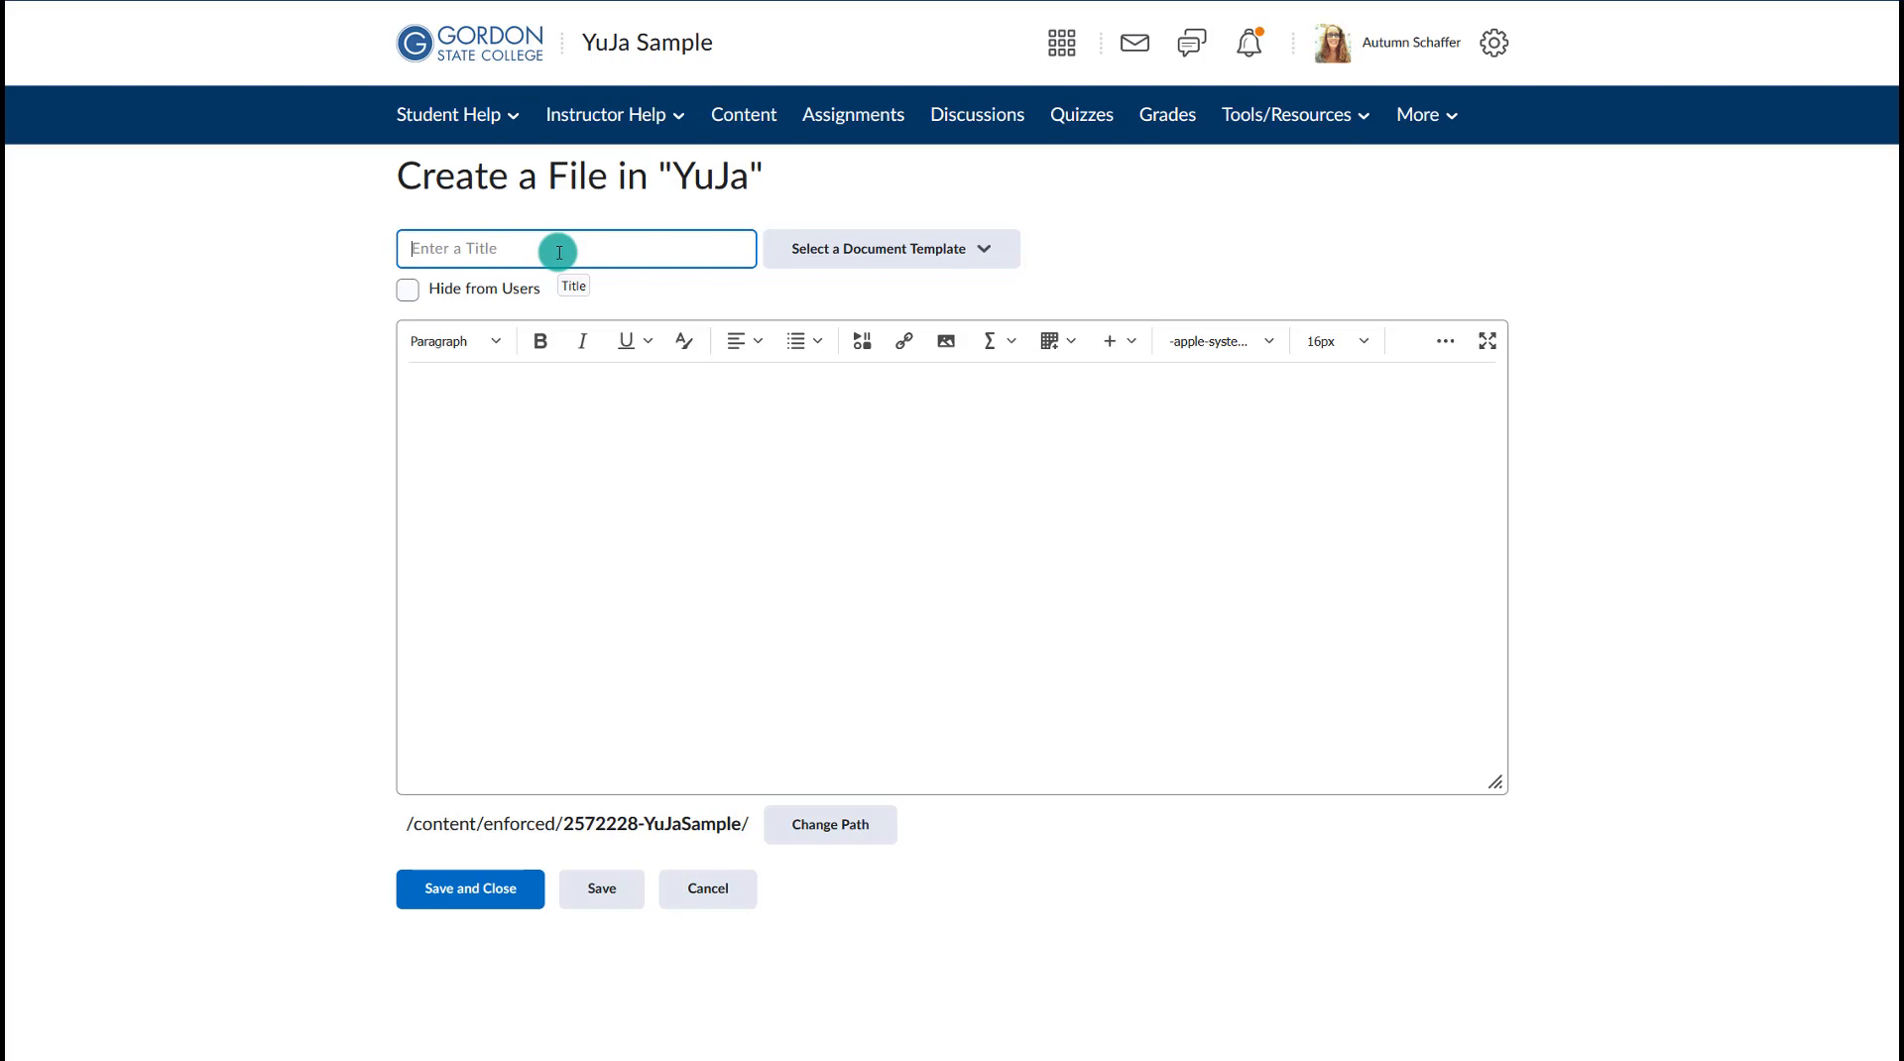
{"action": "type", "text": "YuJa Videos for Today"}
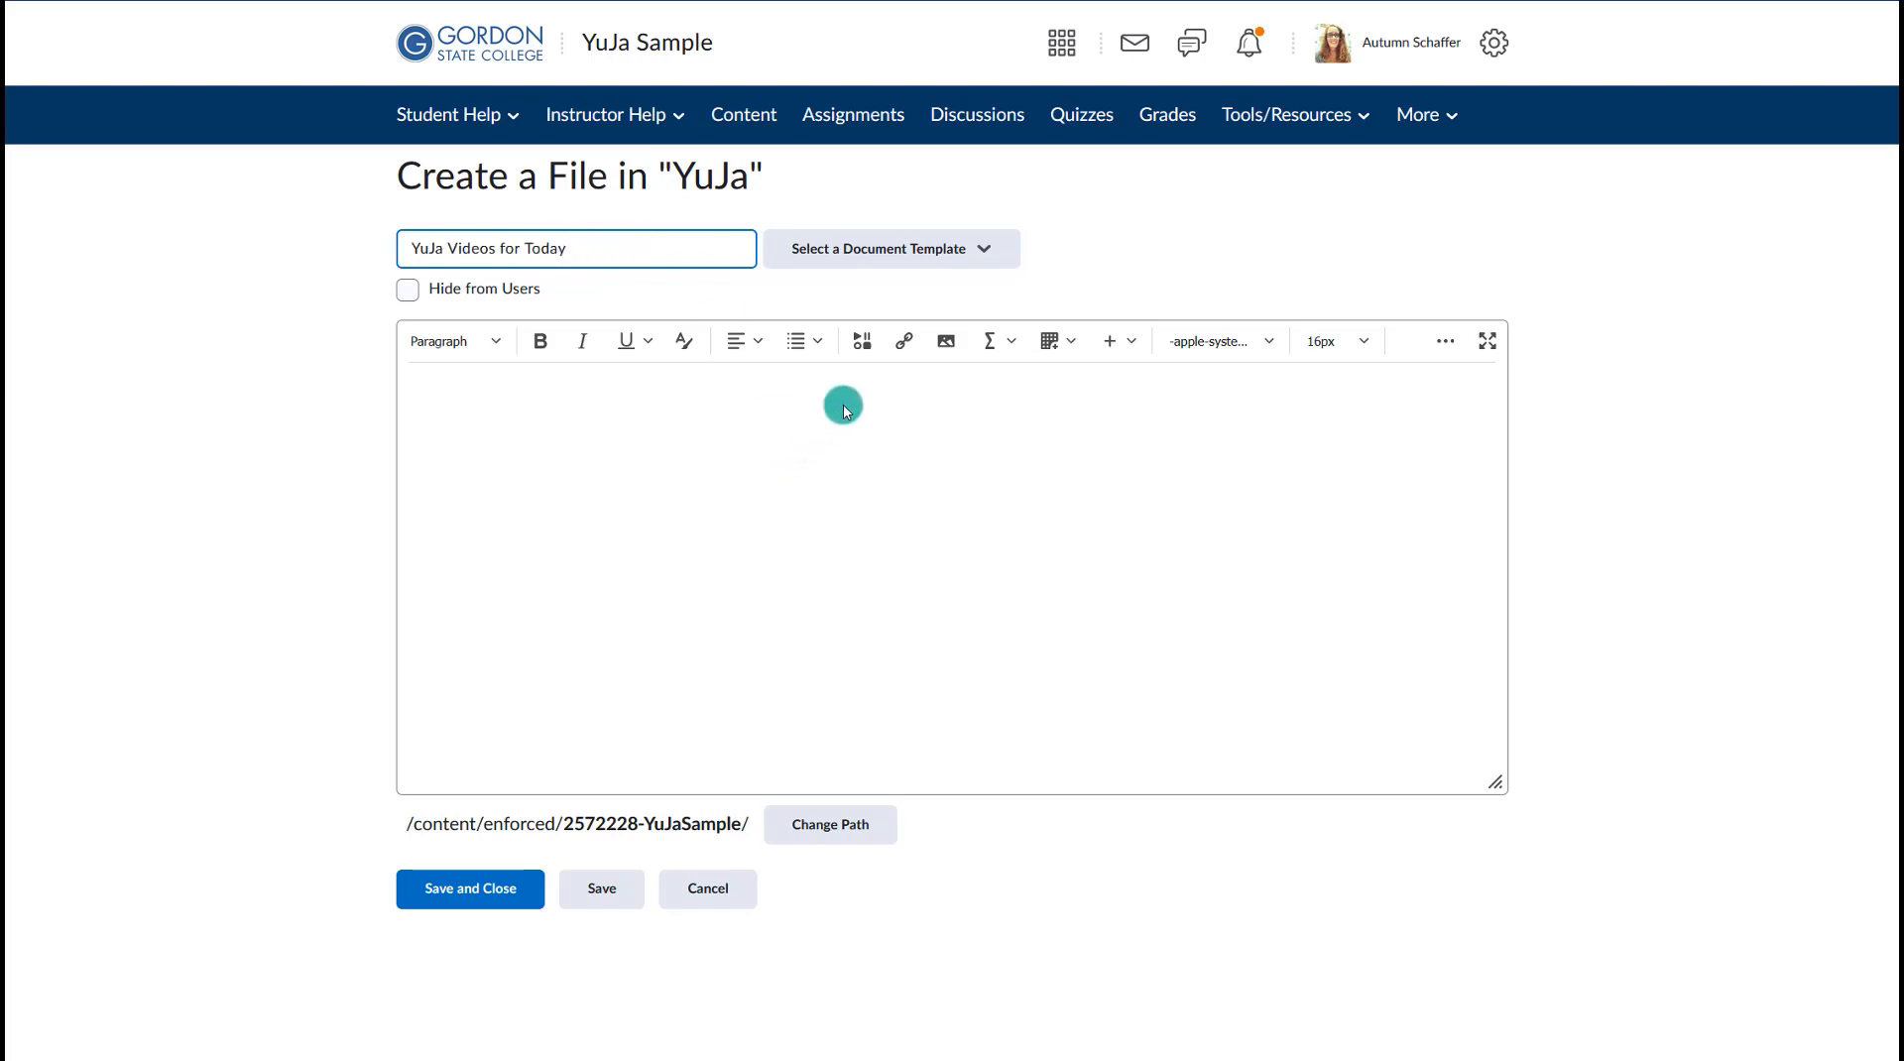
- Open the YuJa Media Chooser for inserting content into the file and browse the available media
{"action": "left_click", "coordinate": [862, 348]}
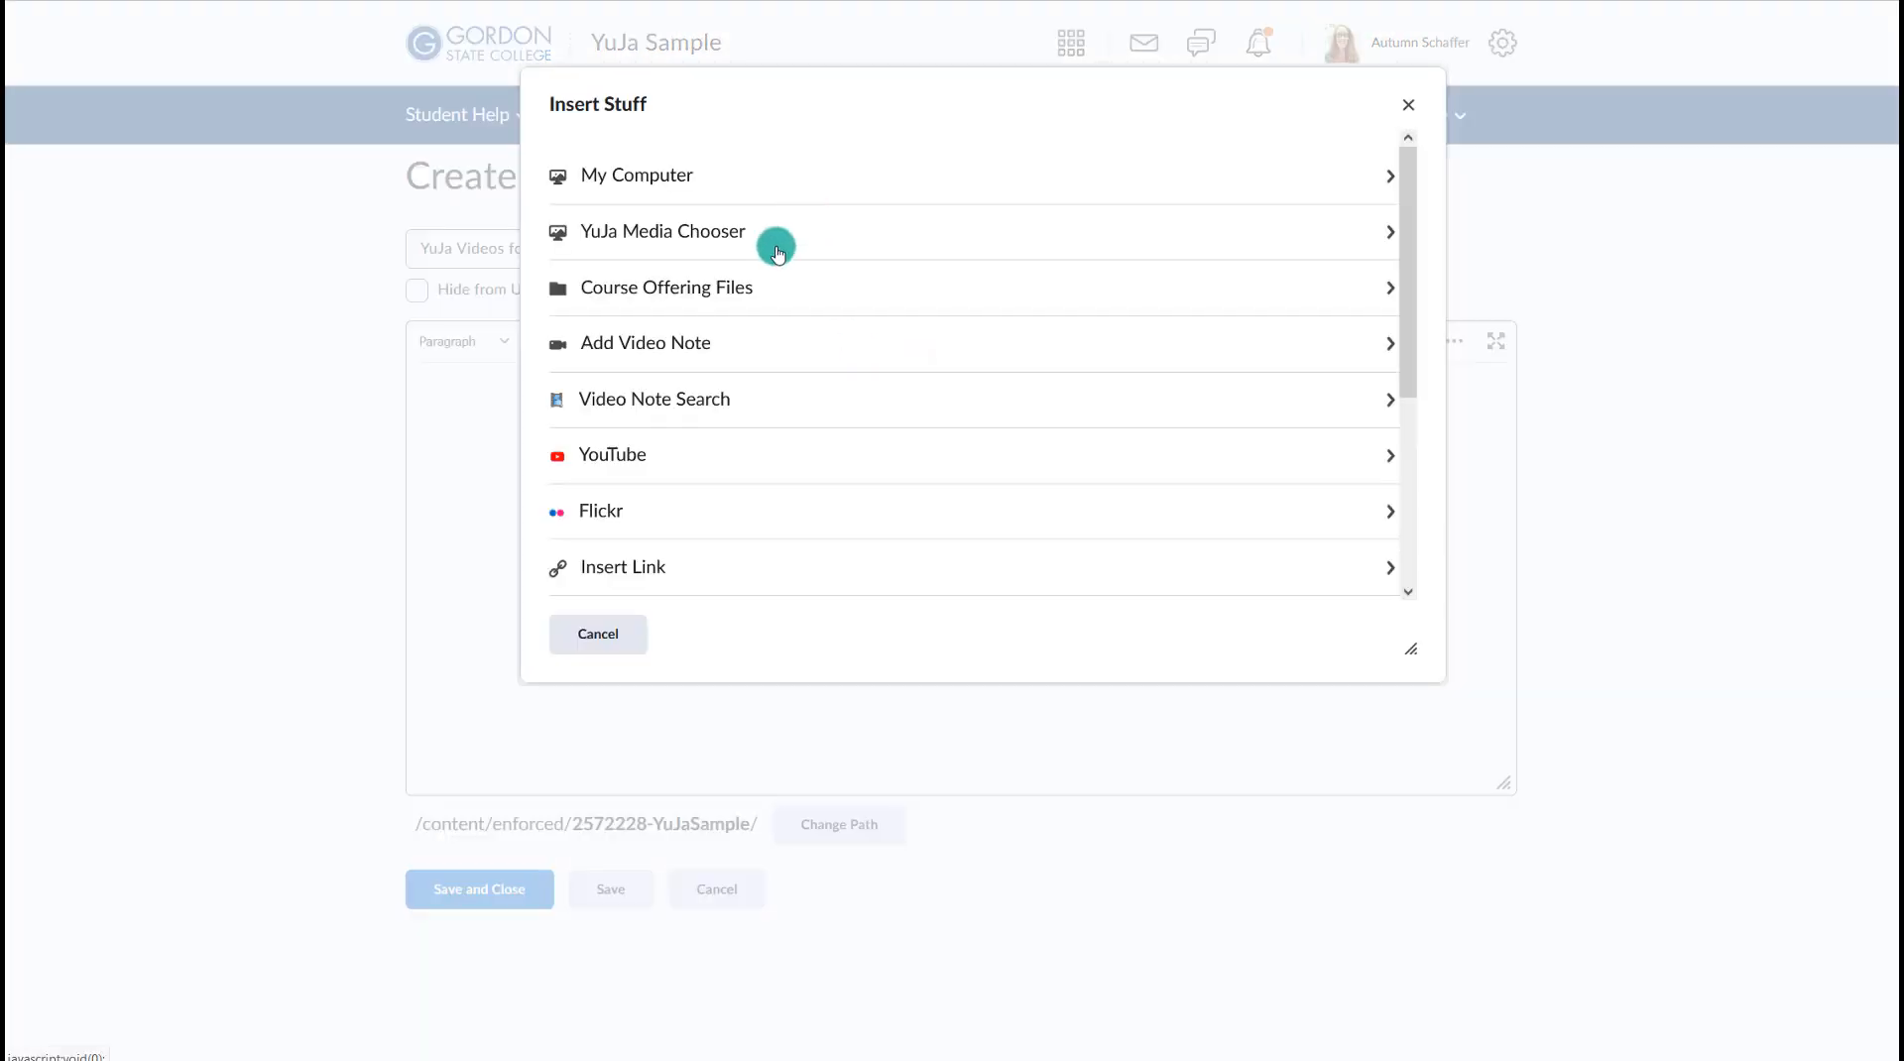
{"action": "left_click", "coordinate": [702, 253]}
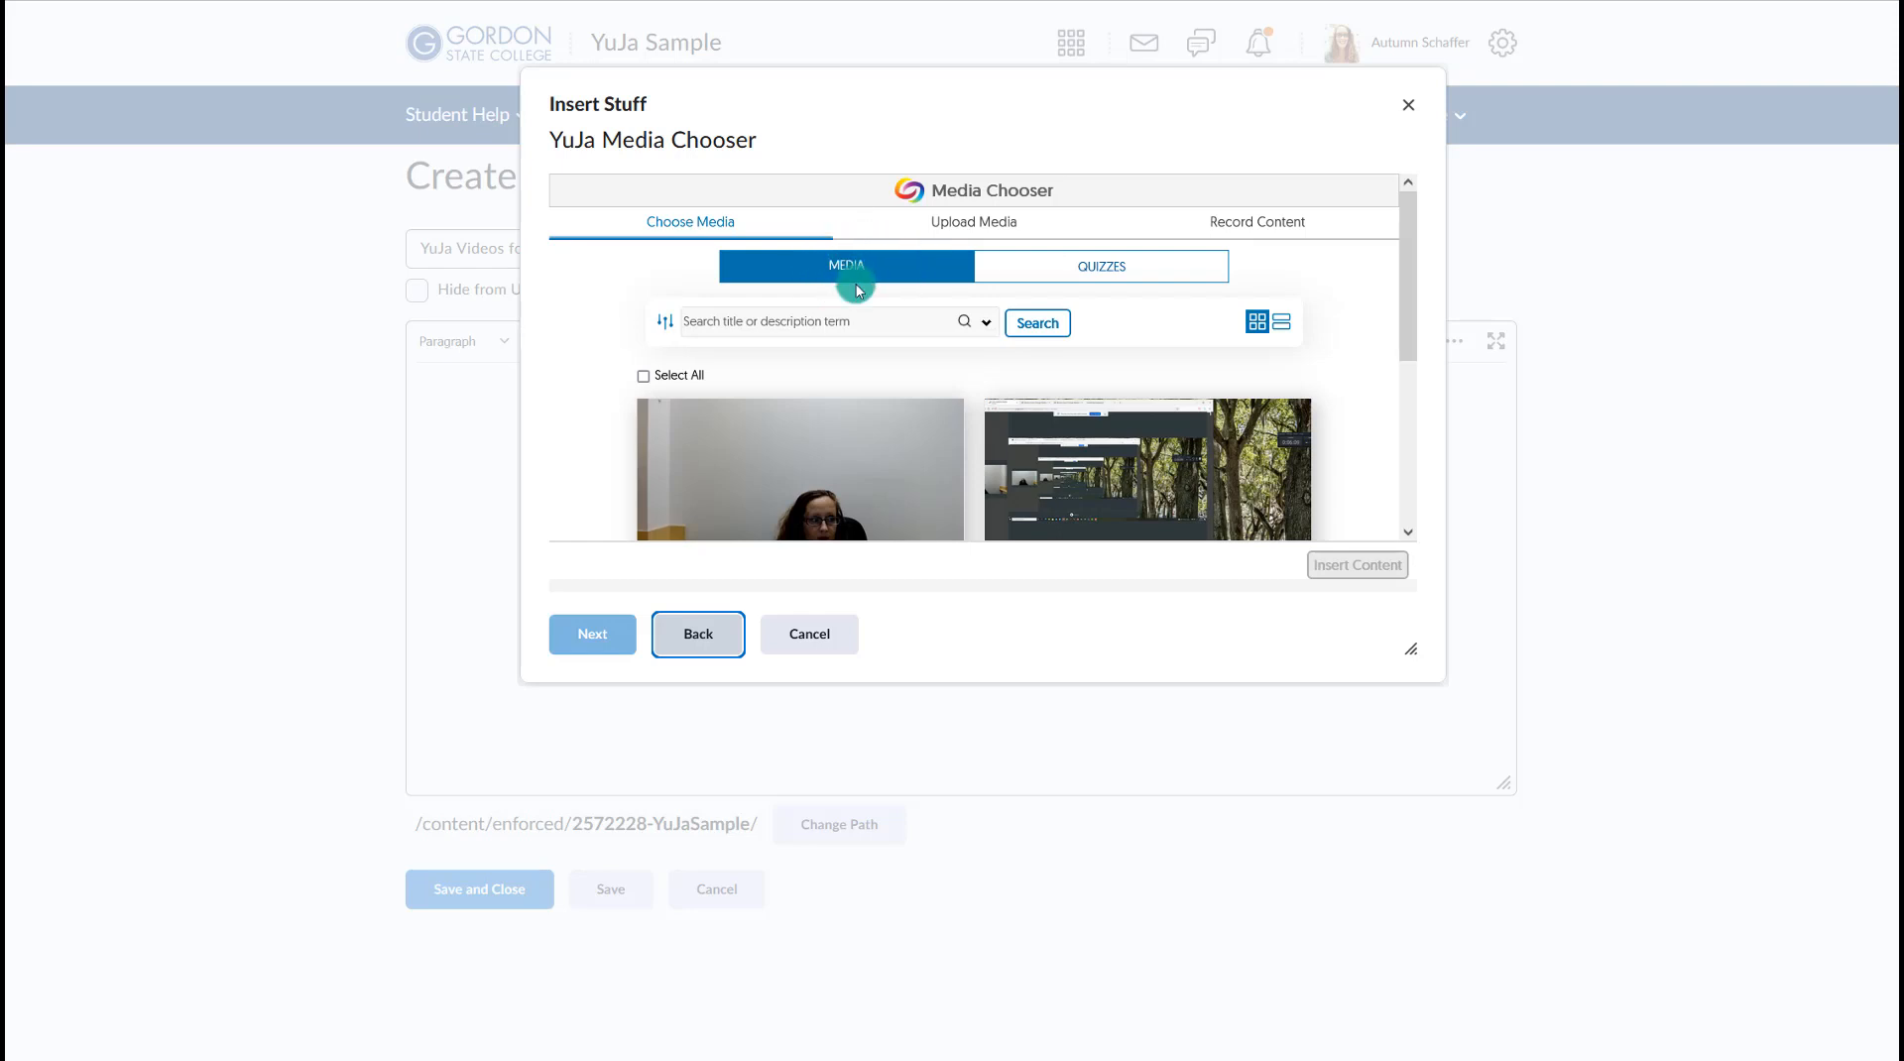
{"action": "scroll", "coordinate": [807, 408], "scroll_direction": "down", "scroll_amount": 2}
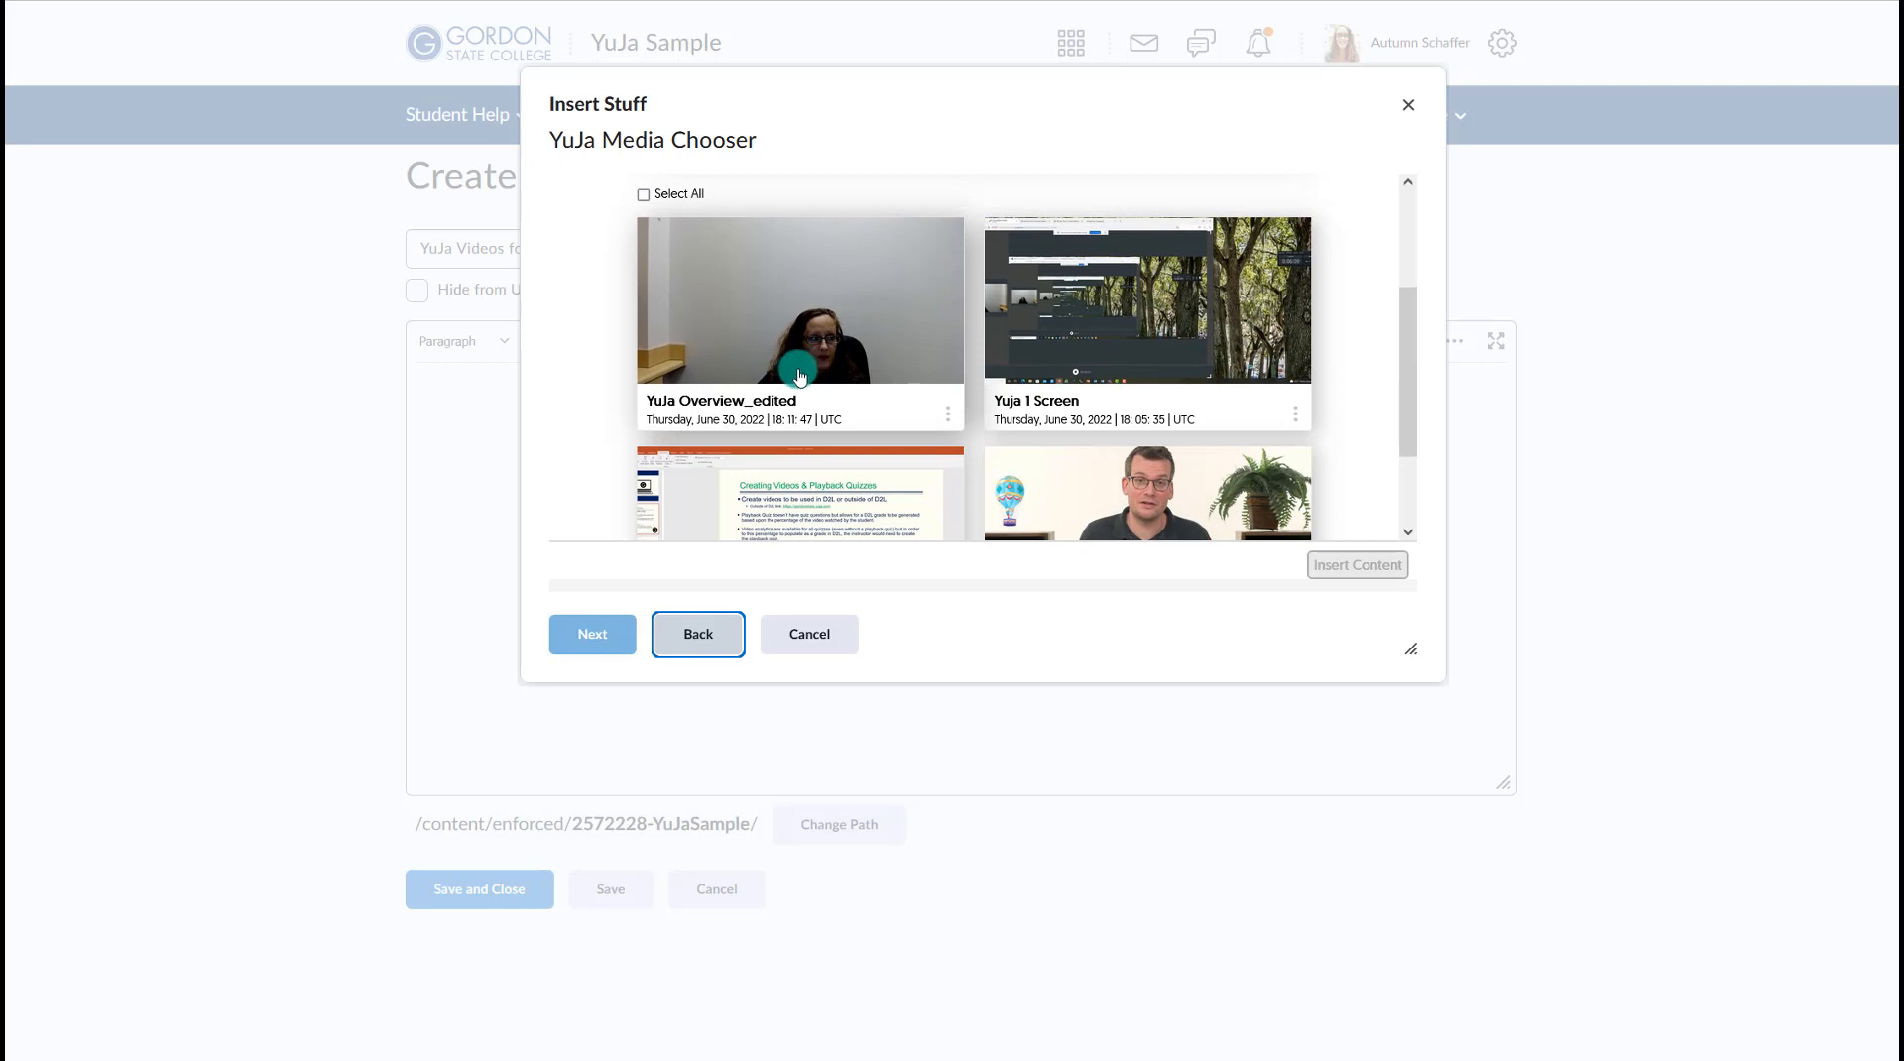
{"action": "scroll", "coordinate": [804, 396], "scroll_direction": "up", "scroll_amount": 2}
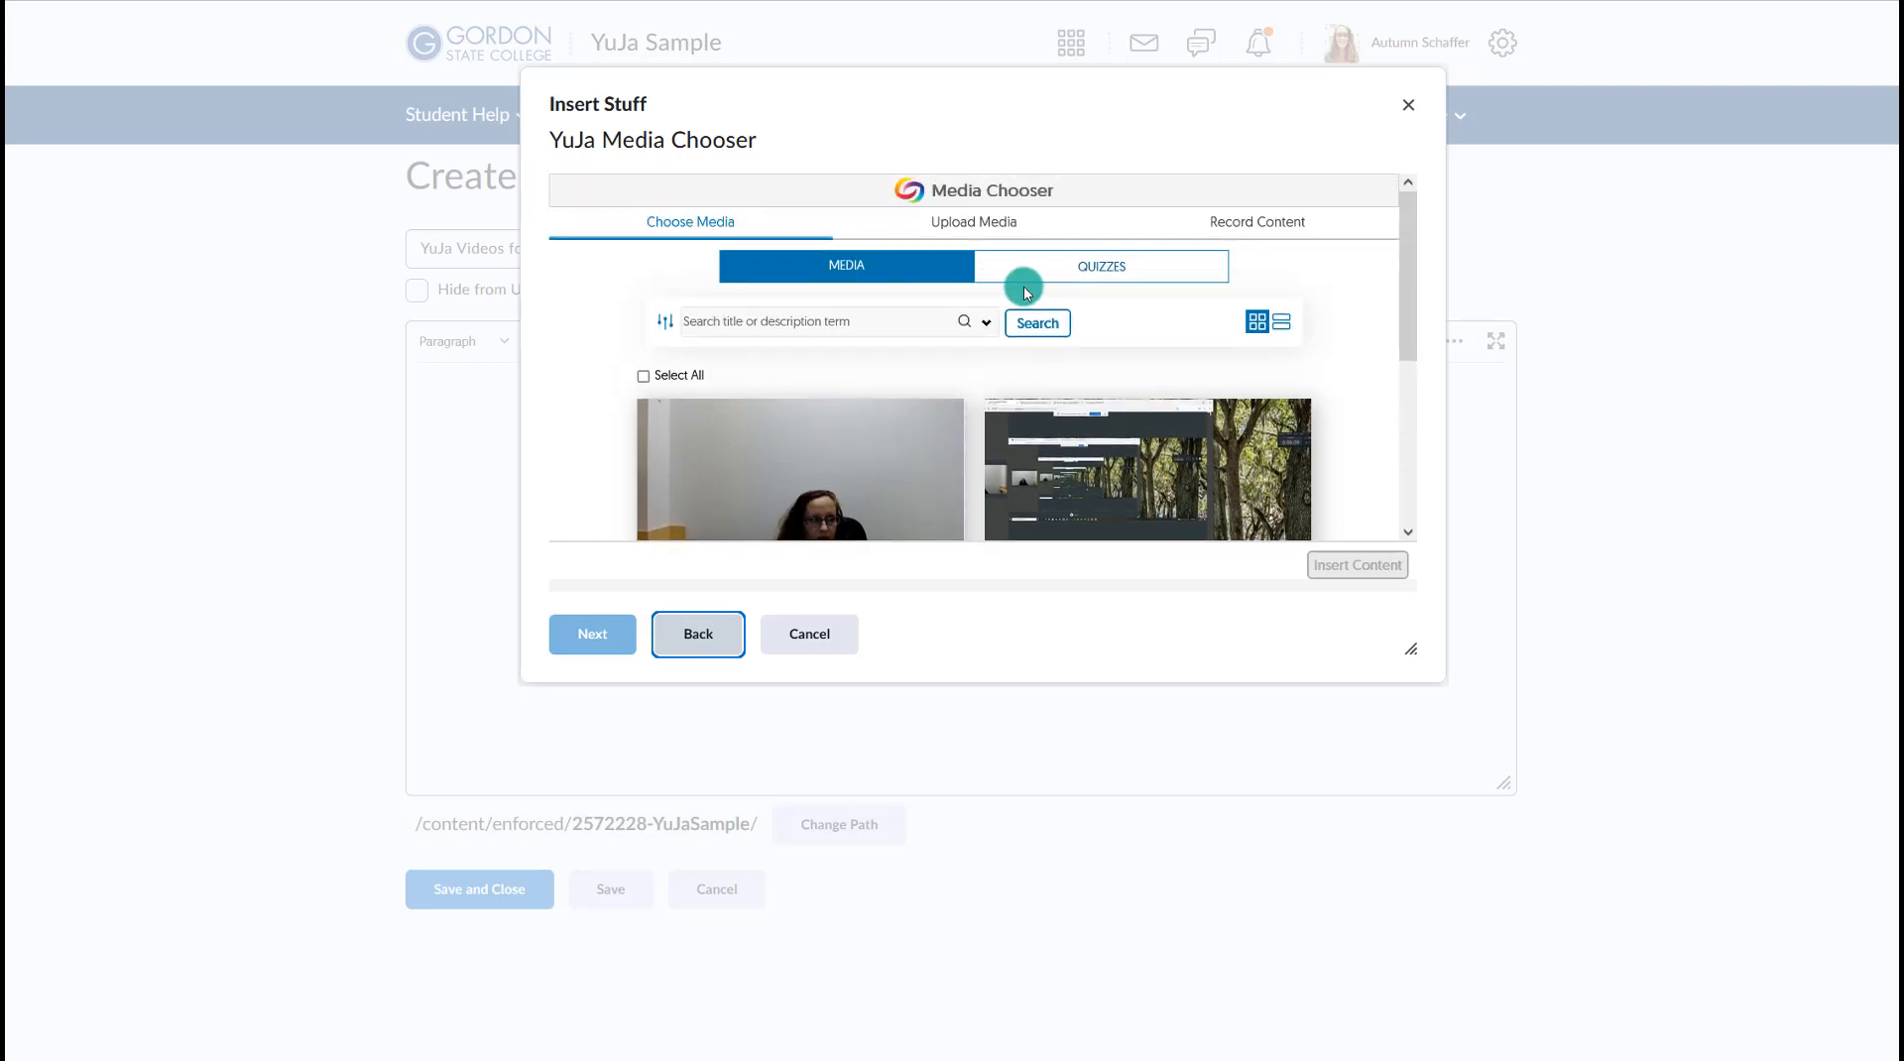
- Compare the quizzes with the plain media items offered in the YuJa Media Chooser
{"action": "left_click", "coordinate": [1069, 277]}
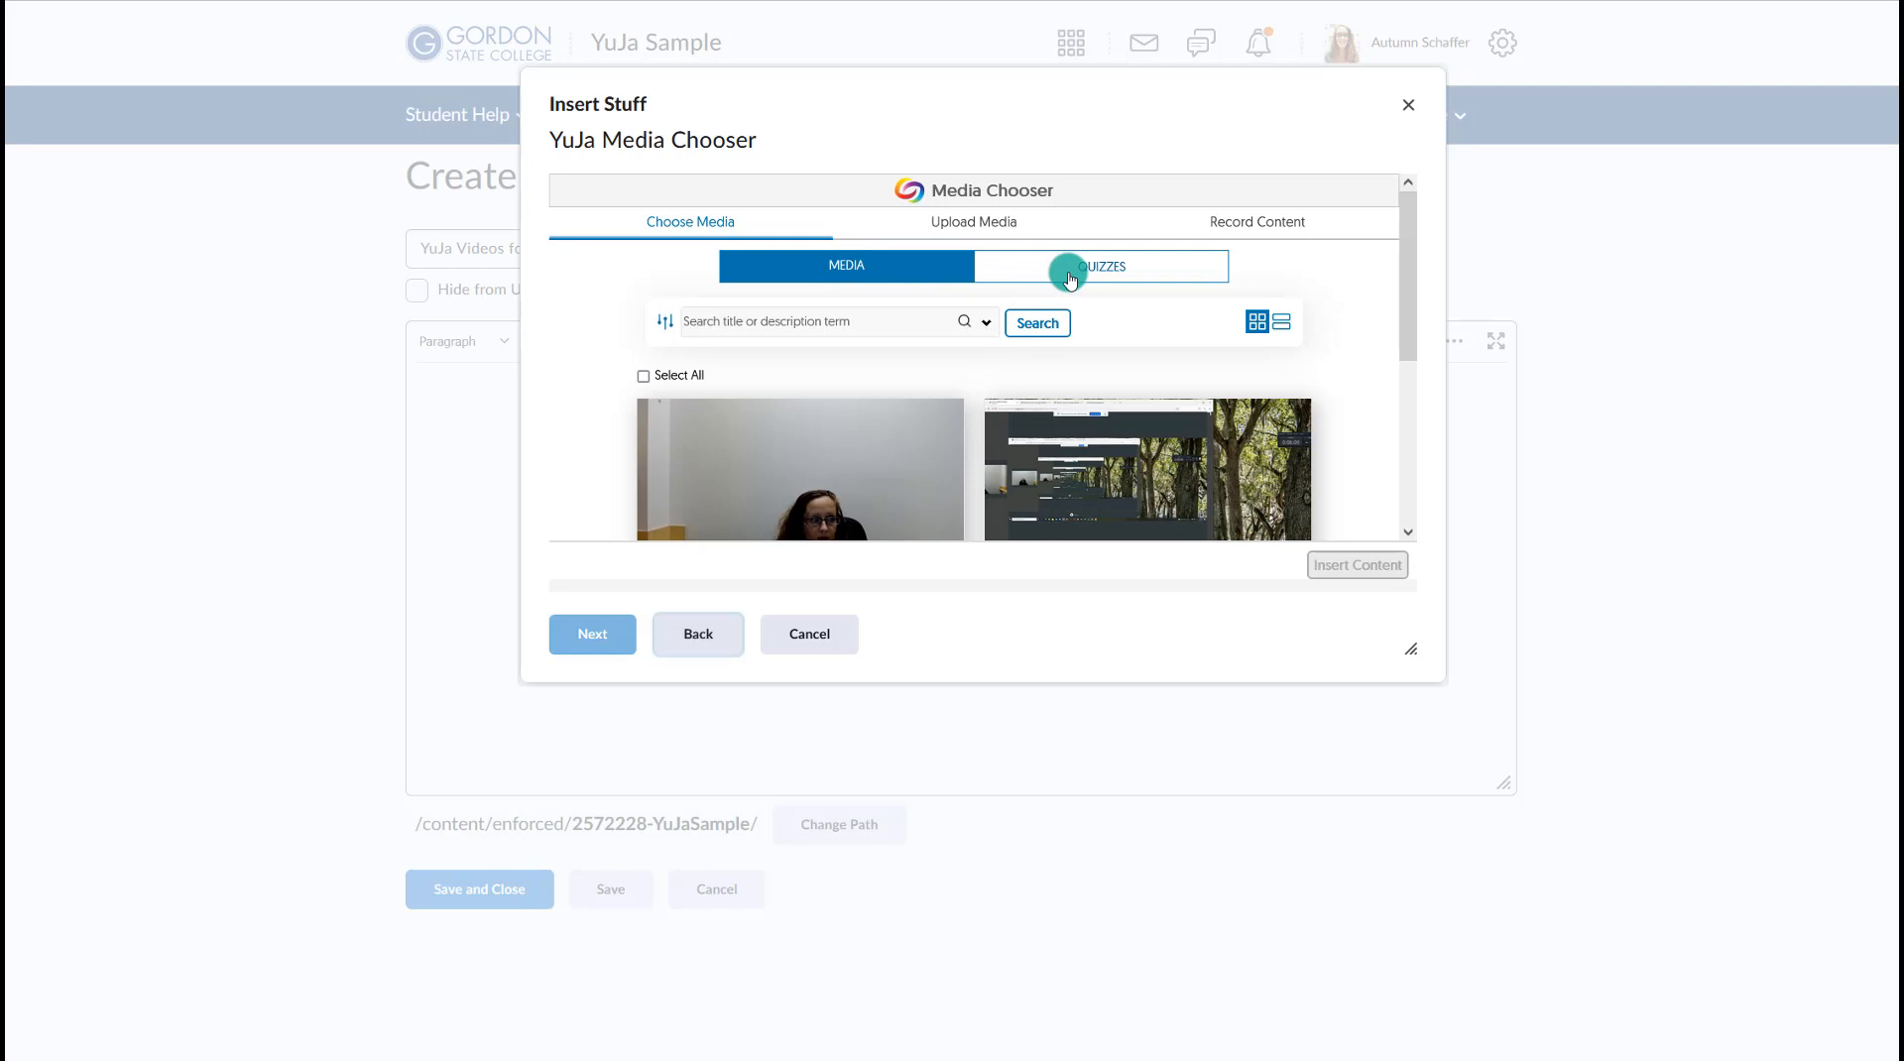
{"action": "scroll", "coordinate": [1025, 394], "scroll_direction": "down", "scroll_amount": 1}
{"action": "scroll", "coordinate": [849, 302], "scroll_direction": "up", "scroll_amount": 1}
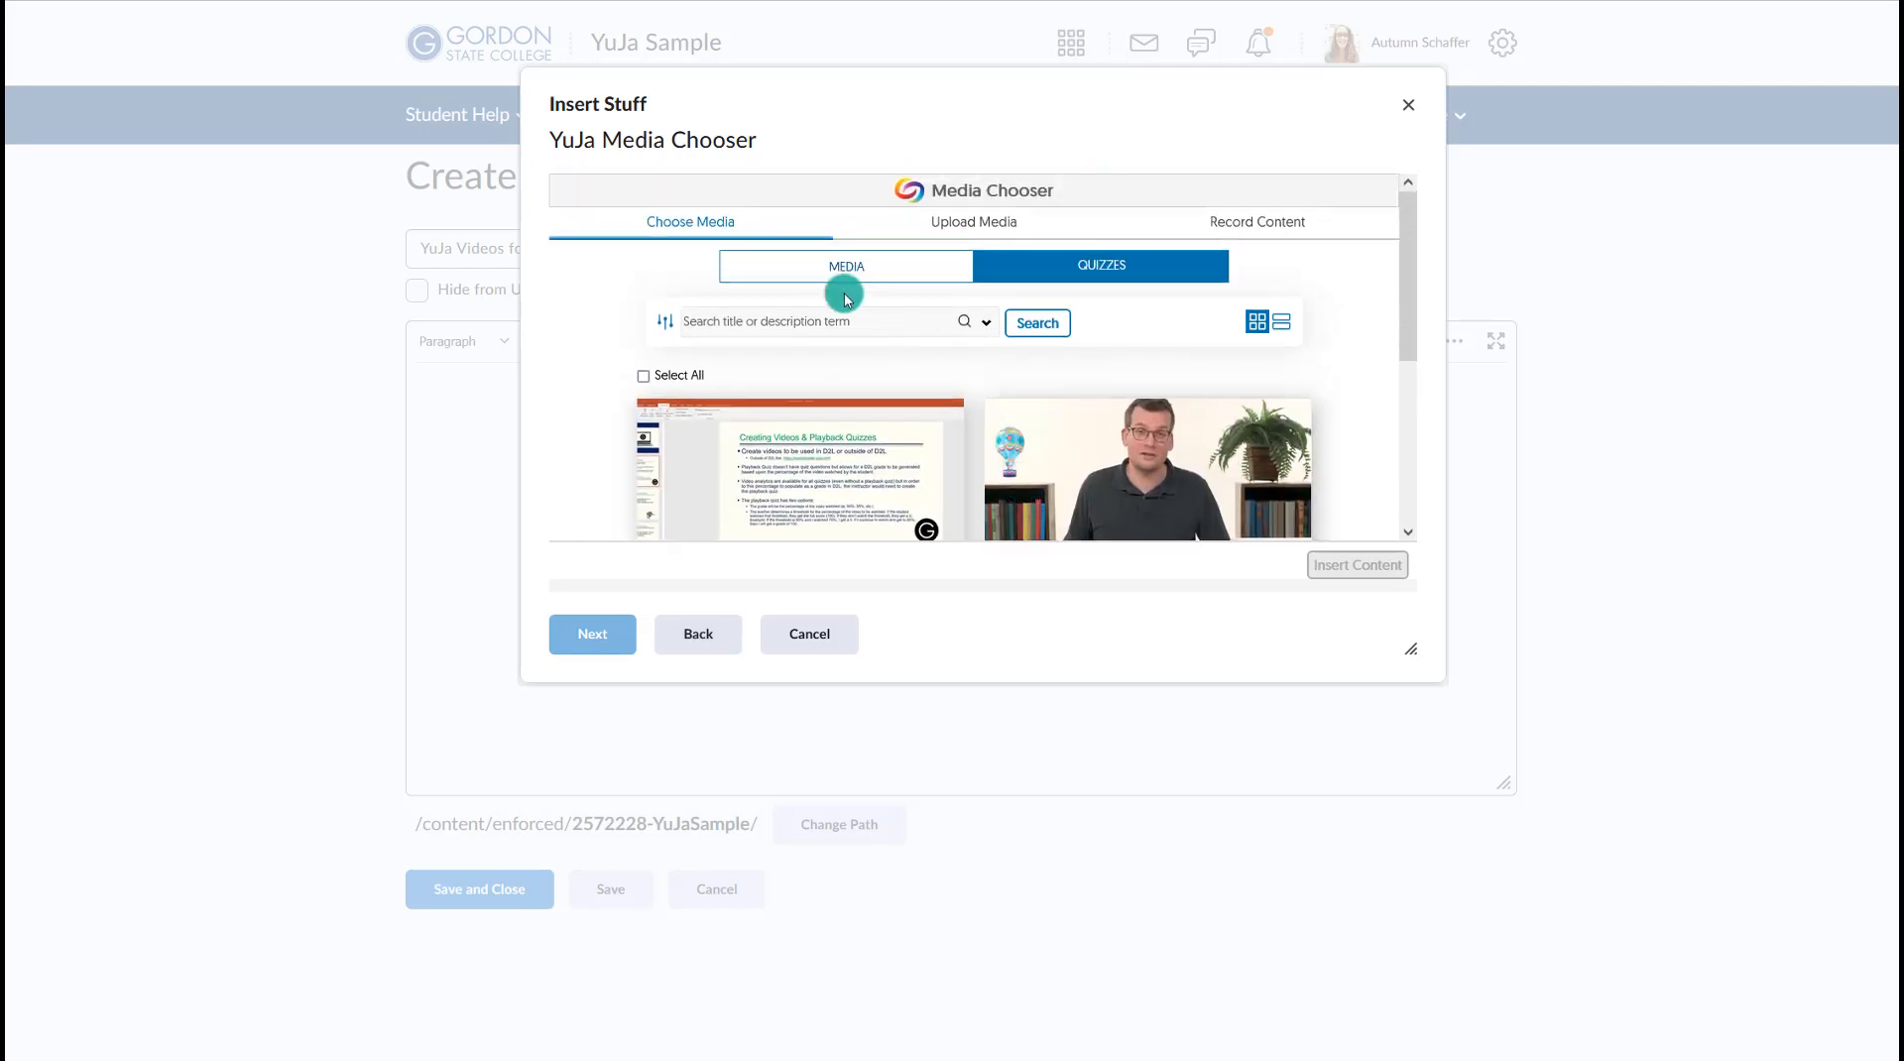
{"action": "left_click", "coordinate": [829, 266]}
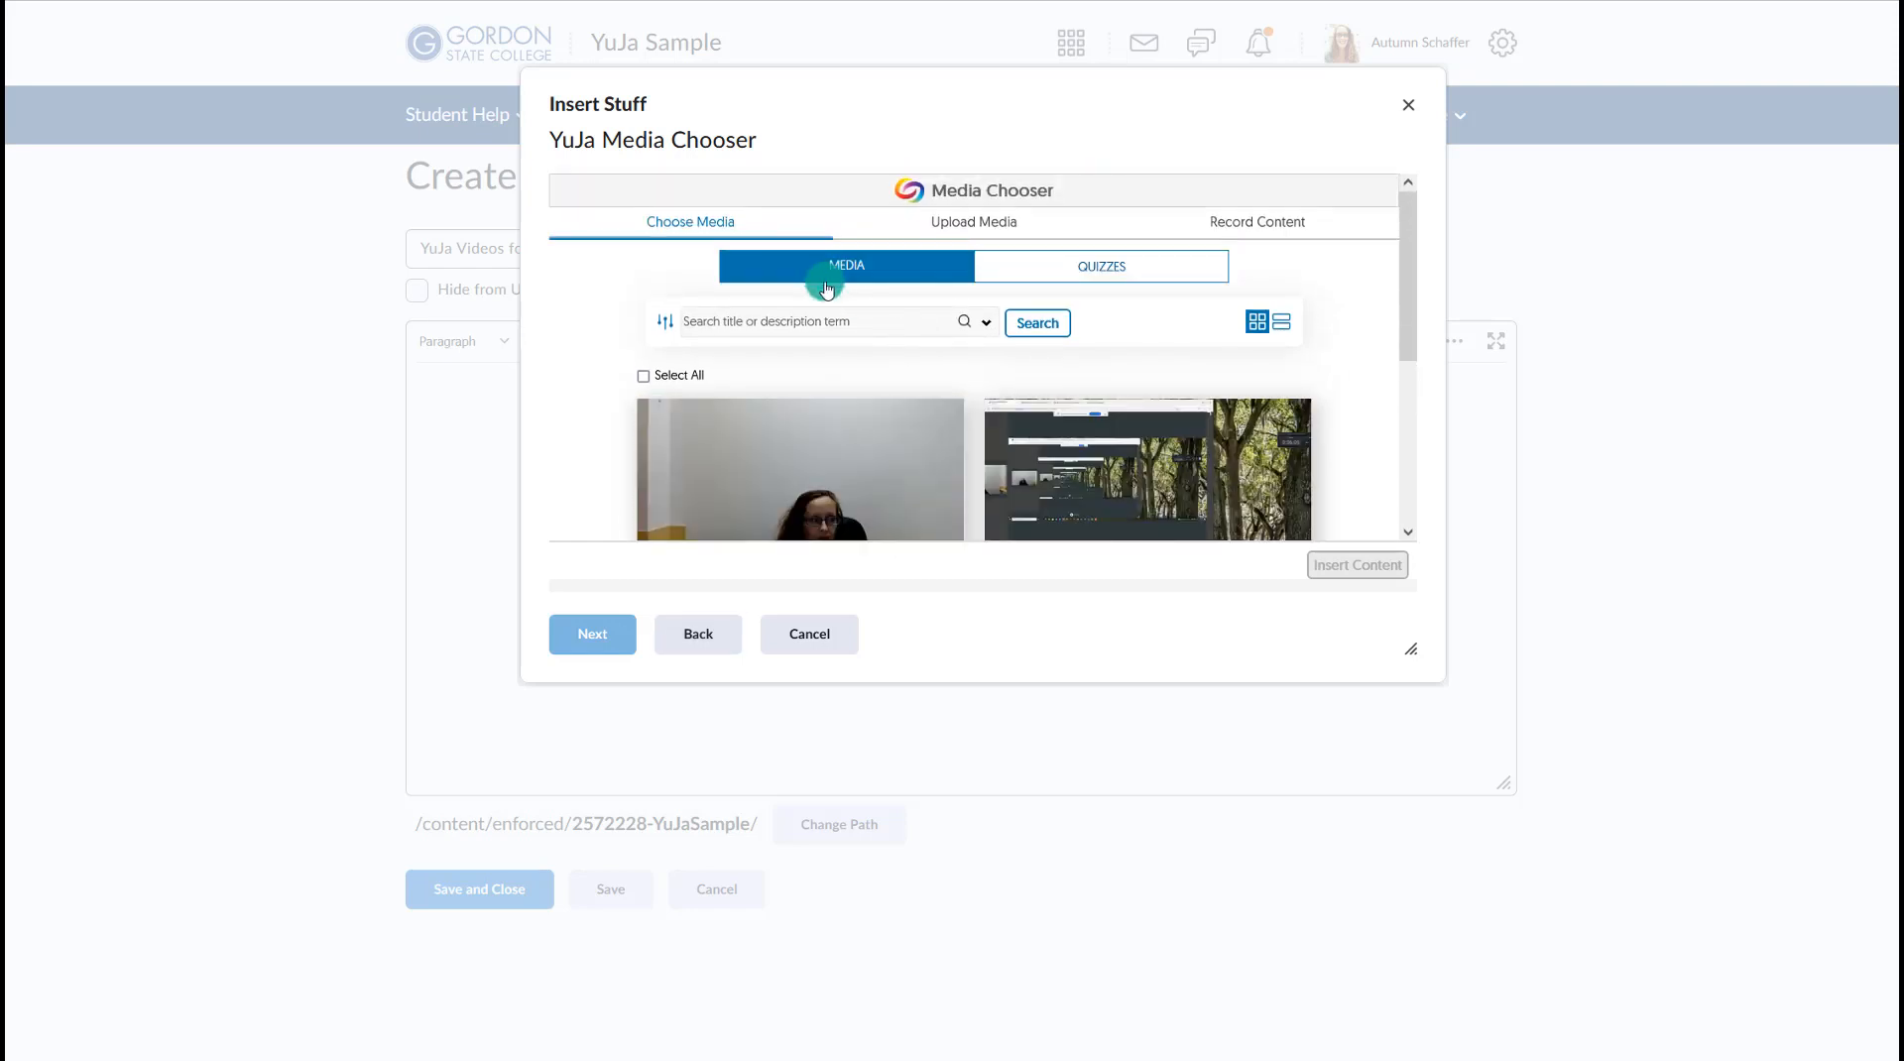
{"action": "left_click", "coordinate": [1138, 271]}
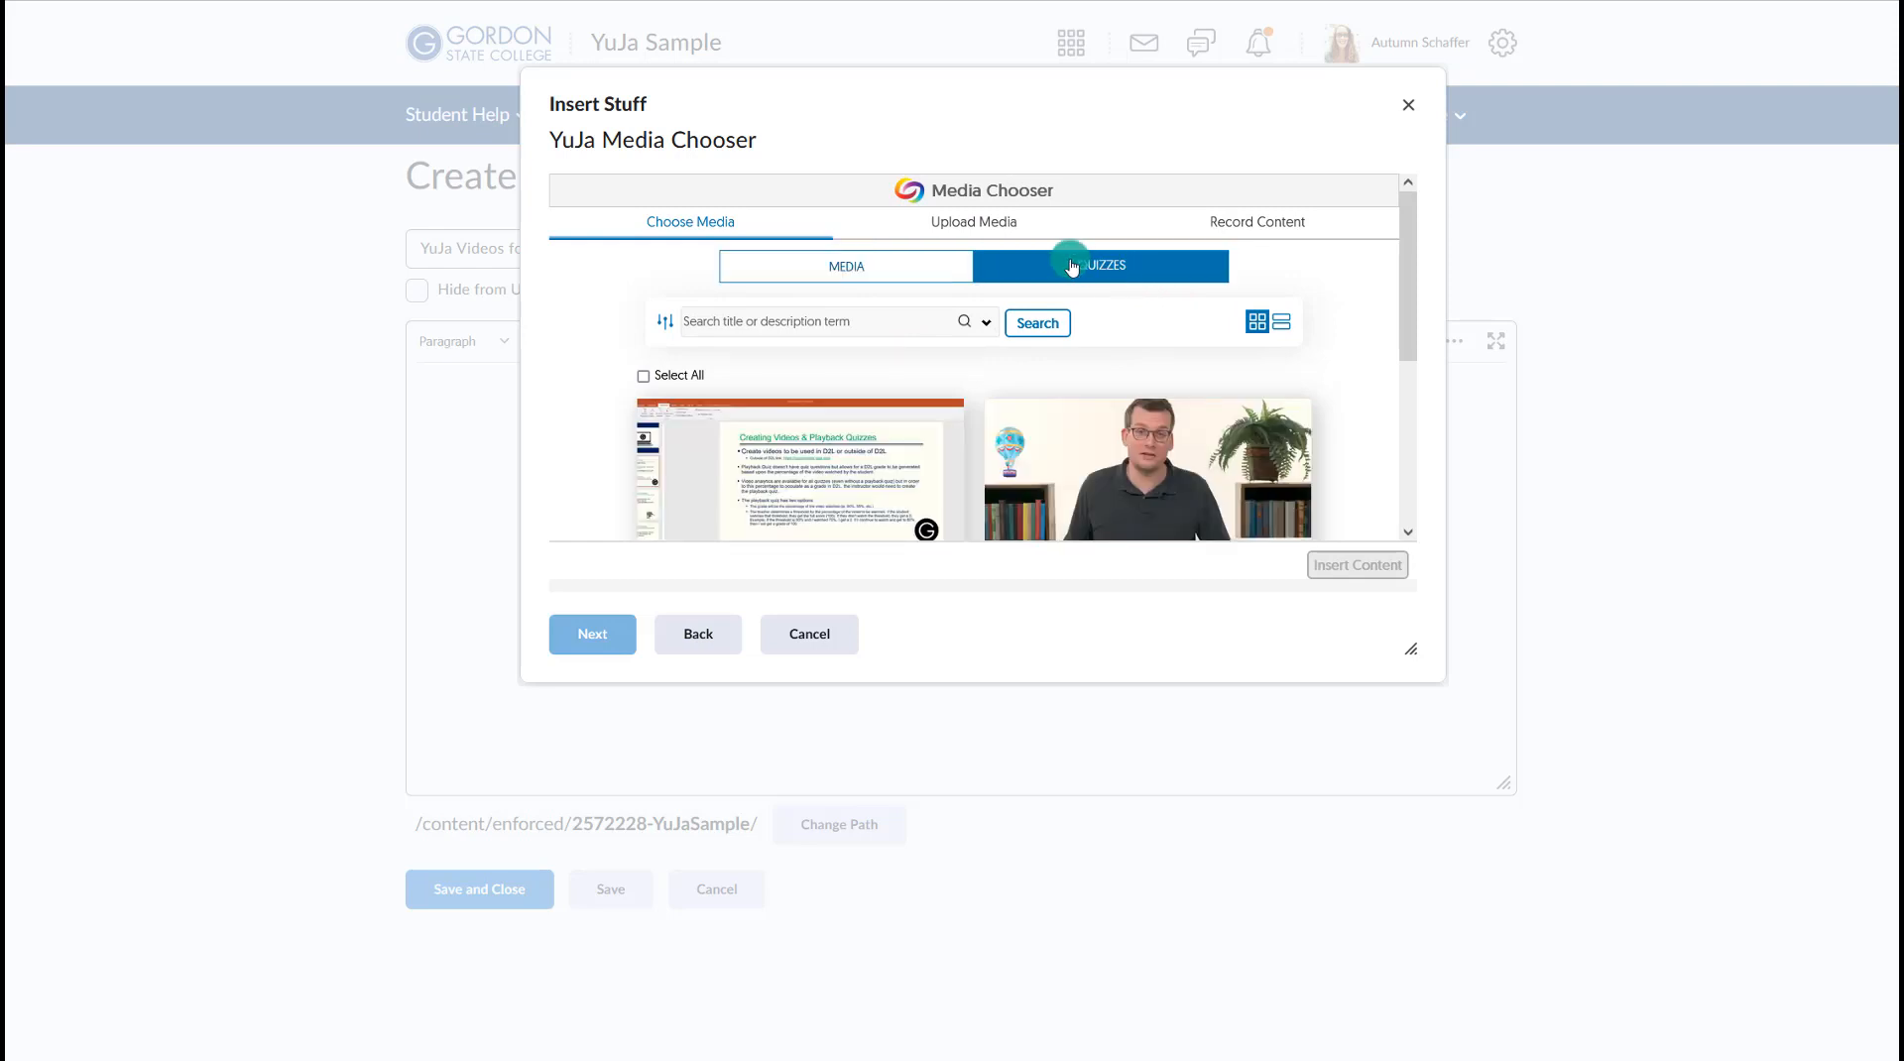
{"action": "left_click", "coordinate": [881, 269]}
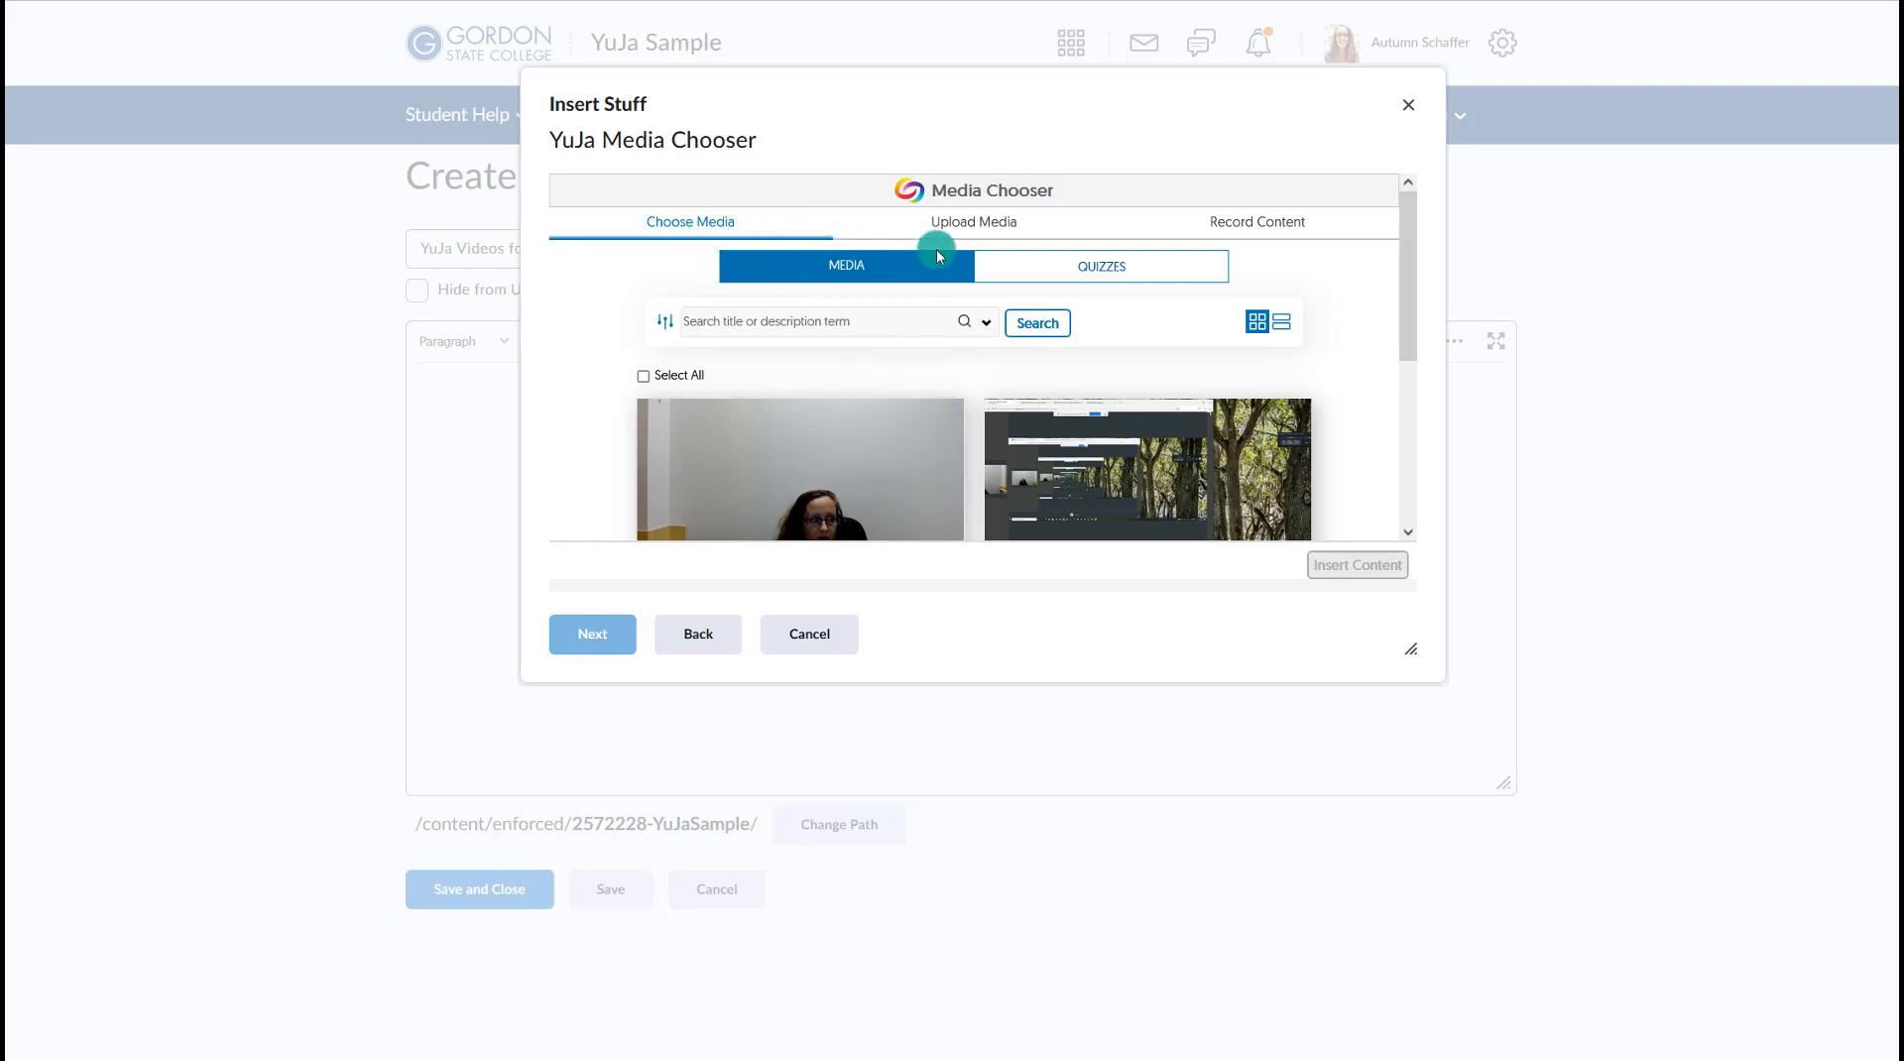
- Review the Media Chooser's options for uploading video, adding links and recording new content
{"action": "left_click", "coordinate": [968, 236]}
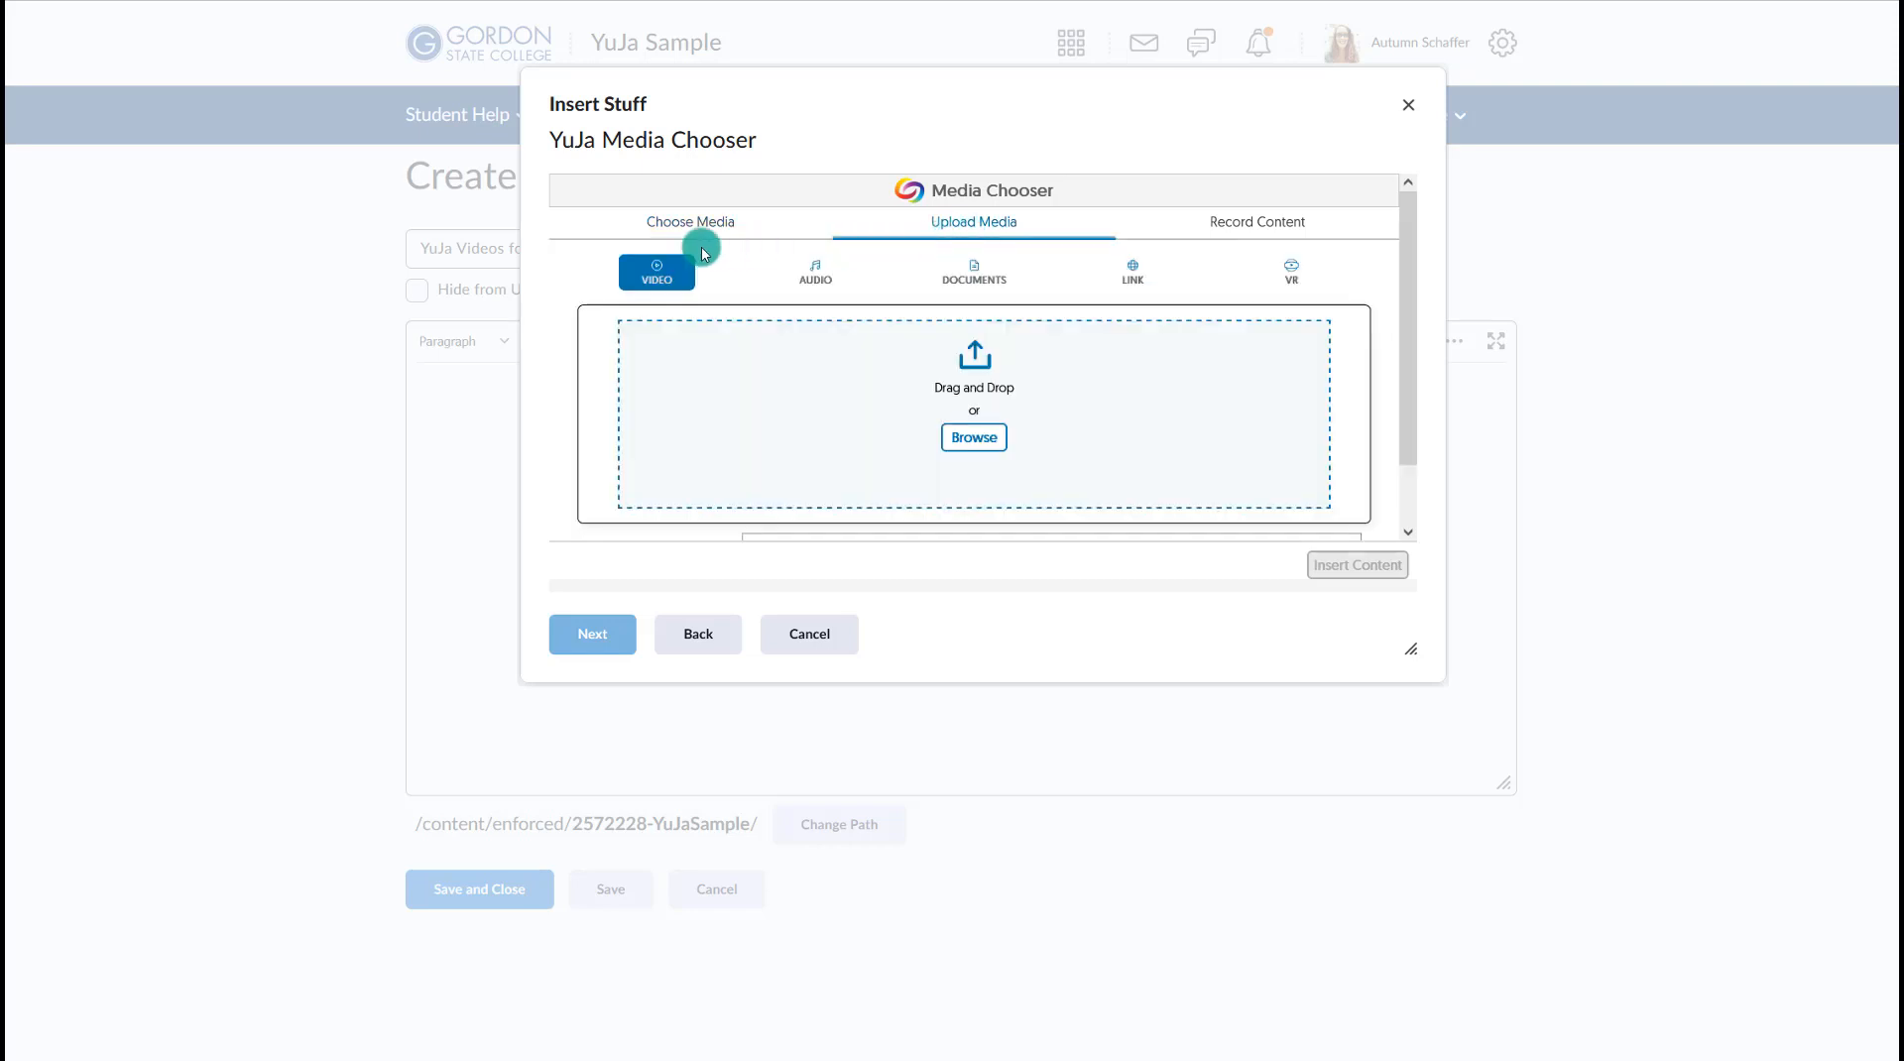
{"action": "left_click", "coordinate": [972, 428]}
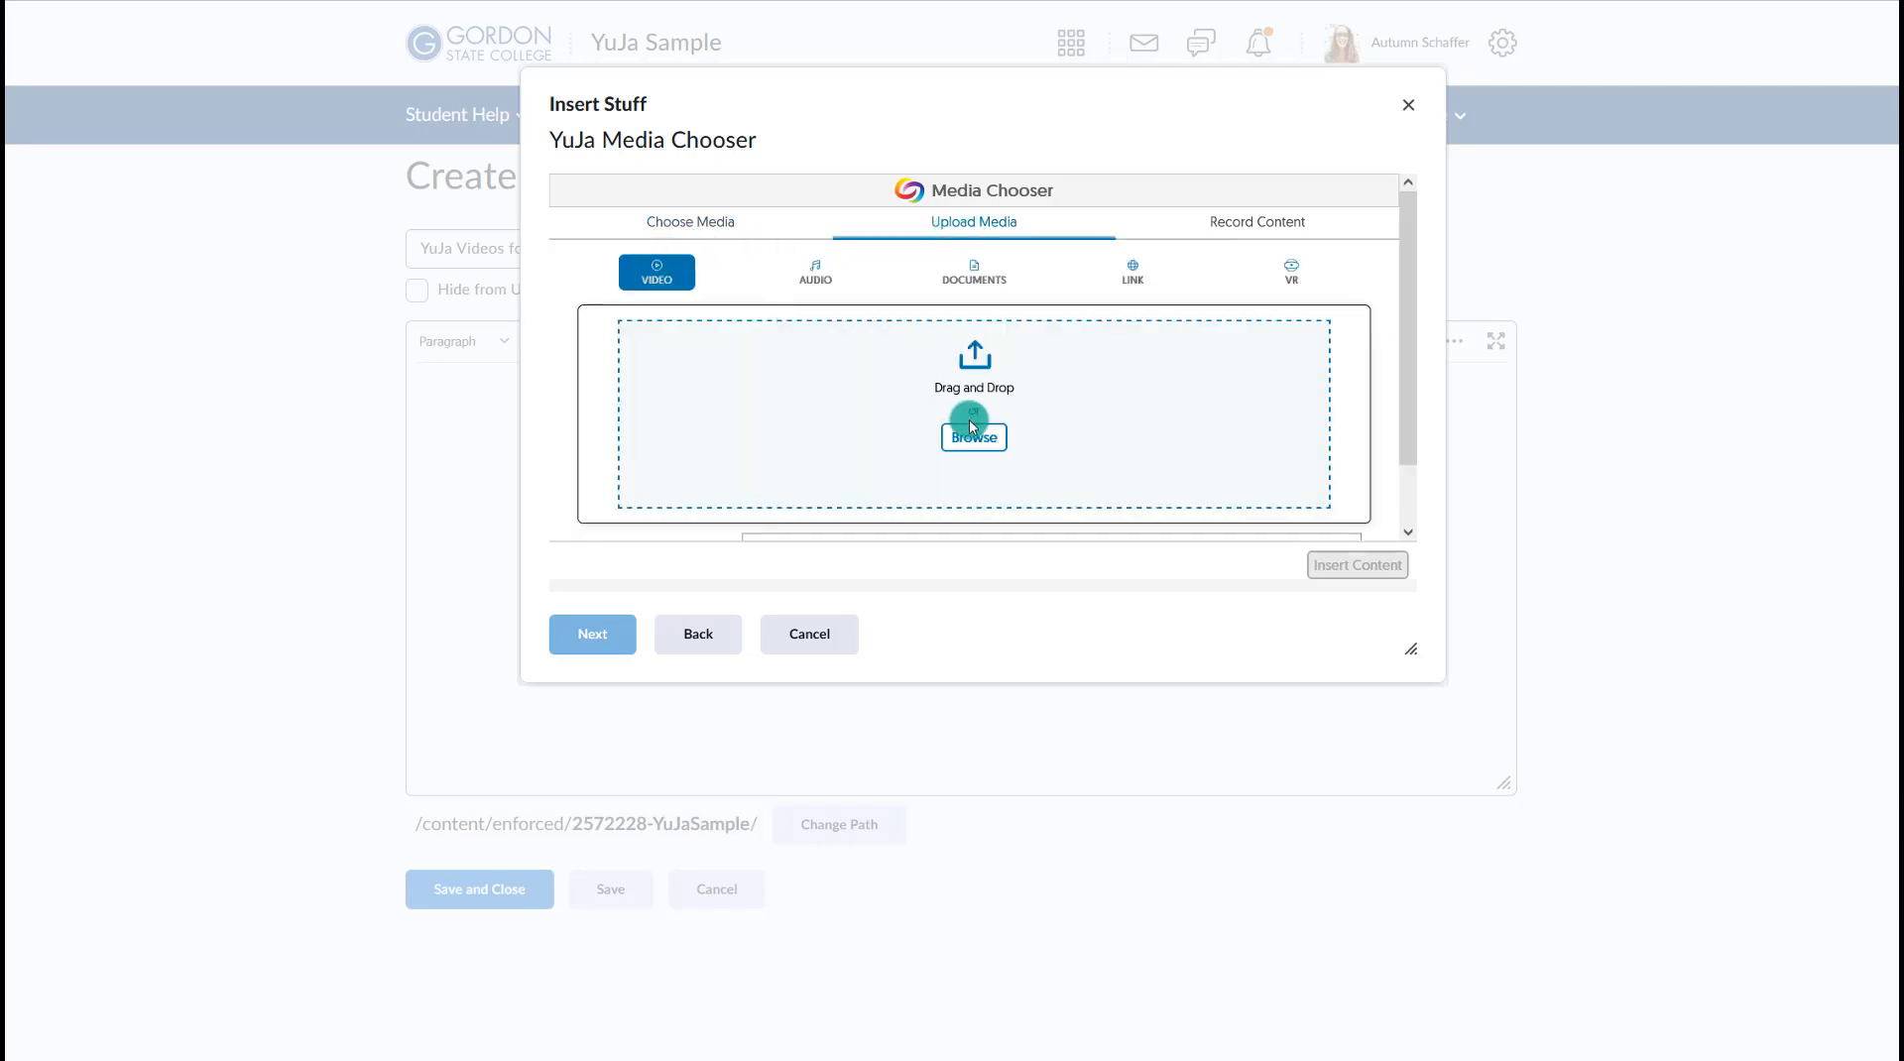
{"action": "left_click", "coordinate": [1117, 282]}
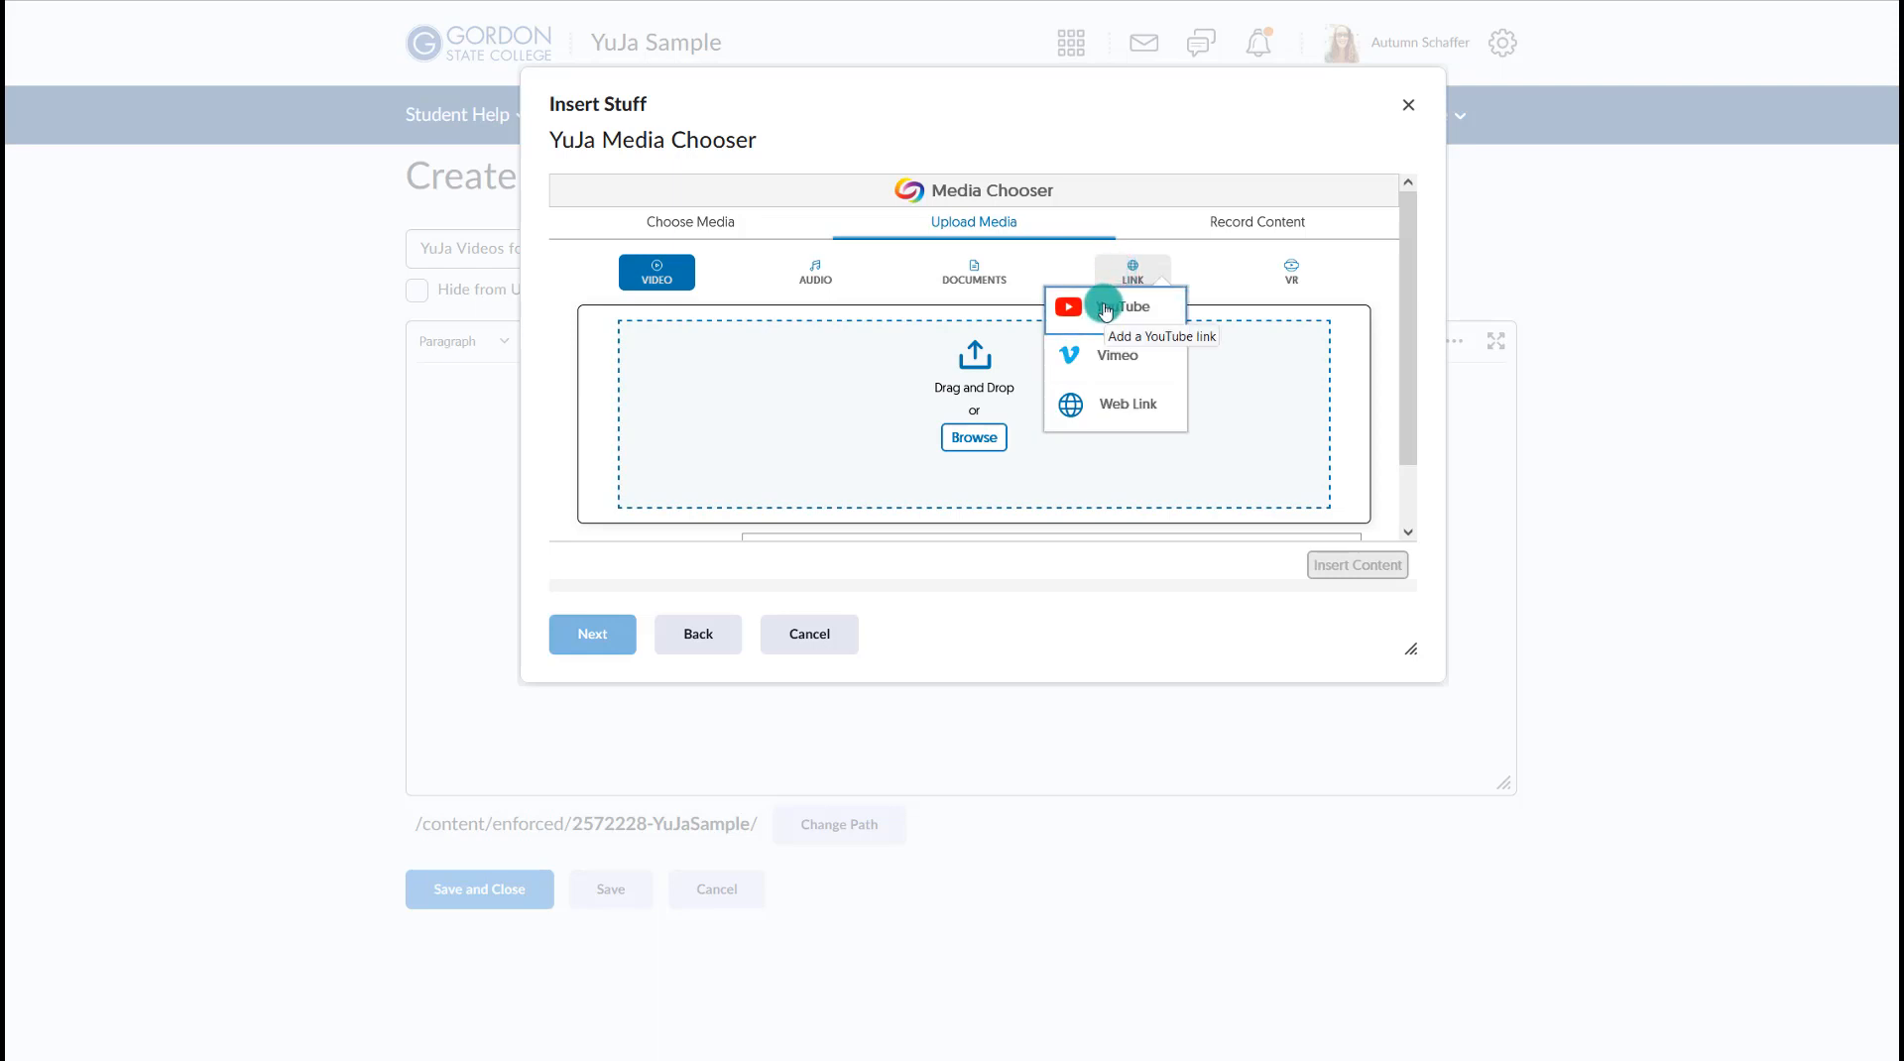
{"action": "left_click", "coordinate": [1222, 230]}
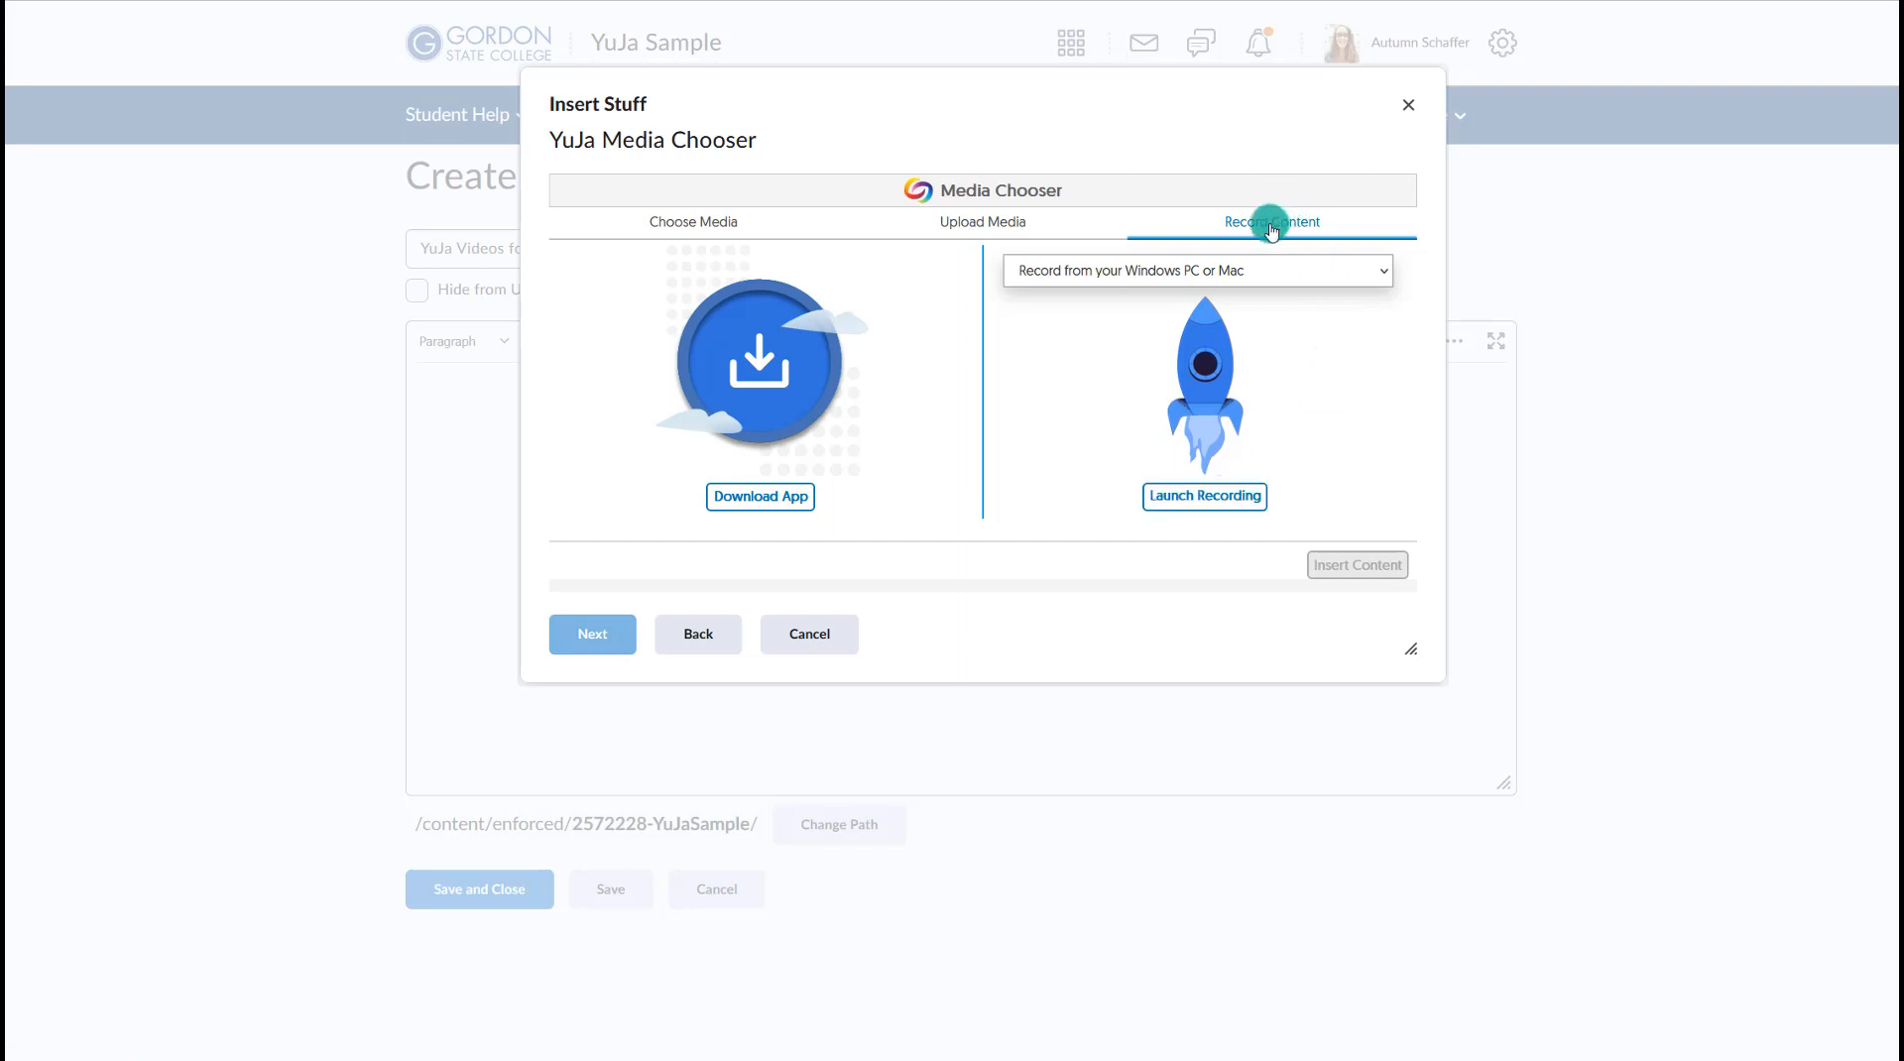
- Insert the YuJa Overview_edited video from the existing media into the file and add a blank line below it
{"action": "left_click", "coordinate": [737, 226]}
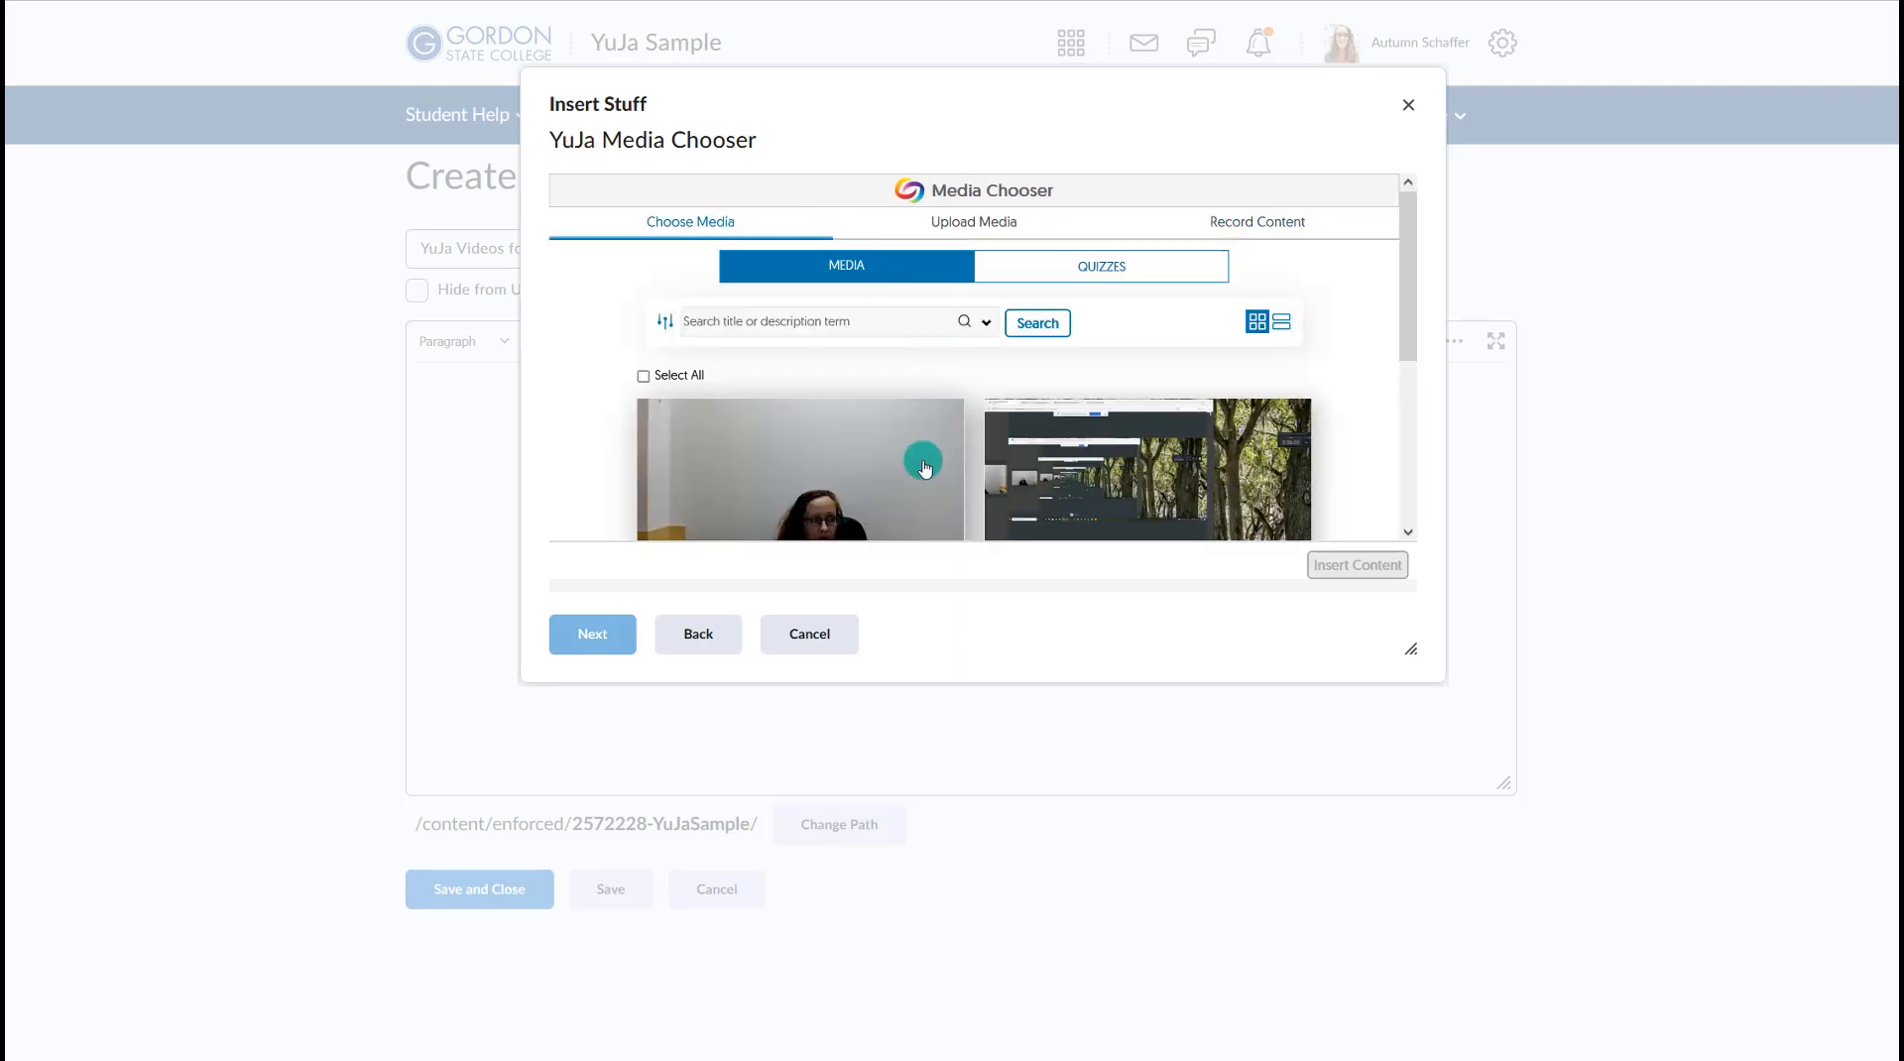
{"action": "scroll", "coordinate": [924, 462], "scroll_direction": "down", "scroll_amount": 2}
{"action": "scroll", "coordinate": [924, 462], "scroll_direction": "down", "scroll_amount": 1}
{"action": "scroll", "coordinate": [812, 307], "scroll_direction": "up", "scroll_amount": 1}
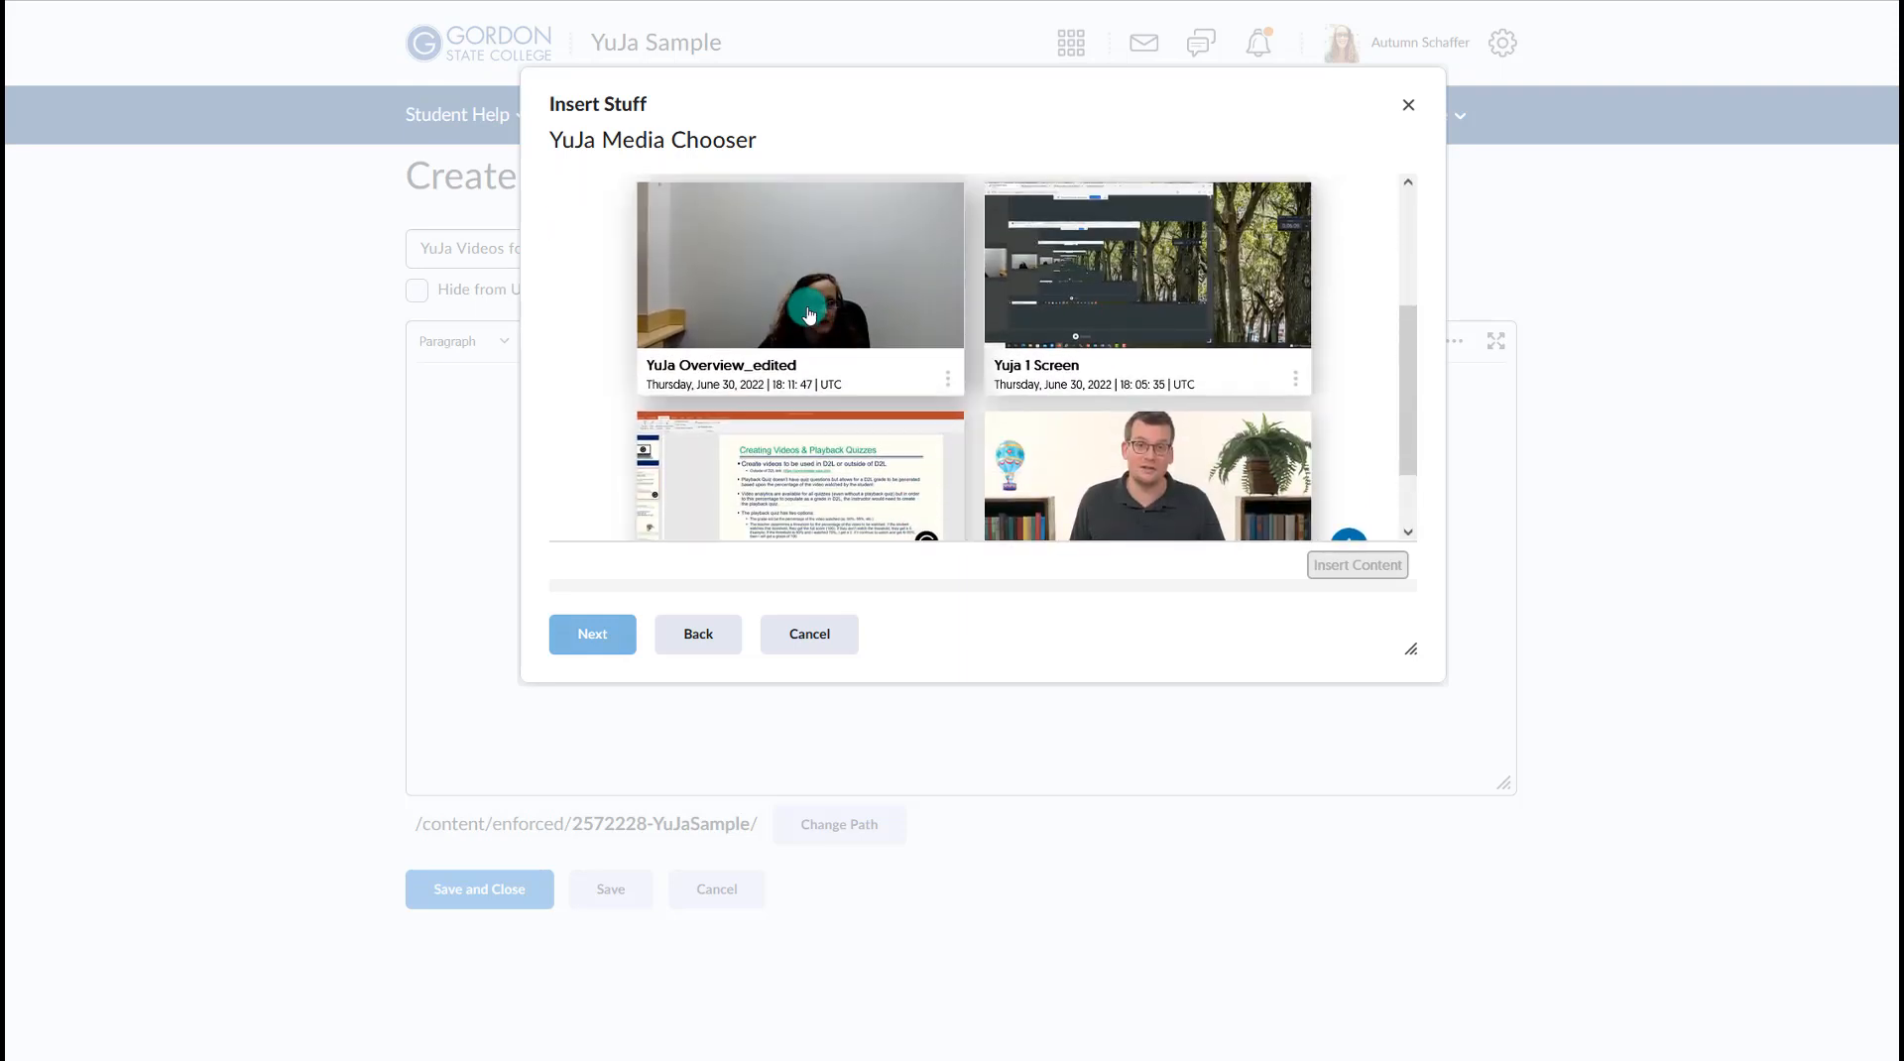
{"action": "left_click", "coordinate": [808, 316]}
{"action": "left_click", "coordinate": [1363, 573]}
{"action": "left_click", "coordinate": [587, 640]}
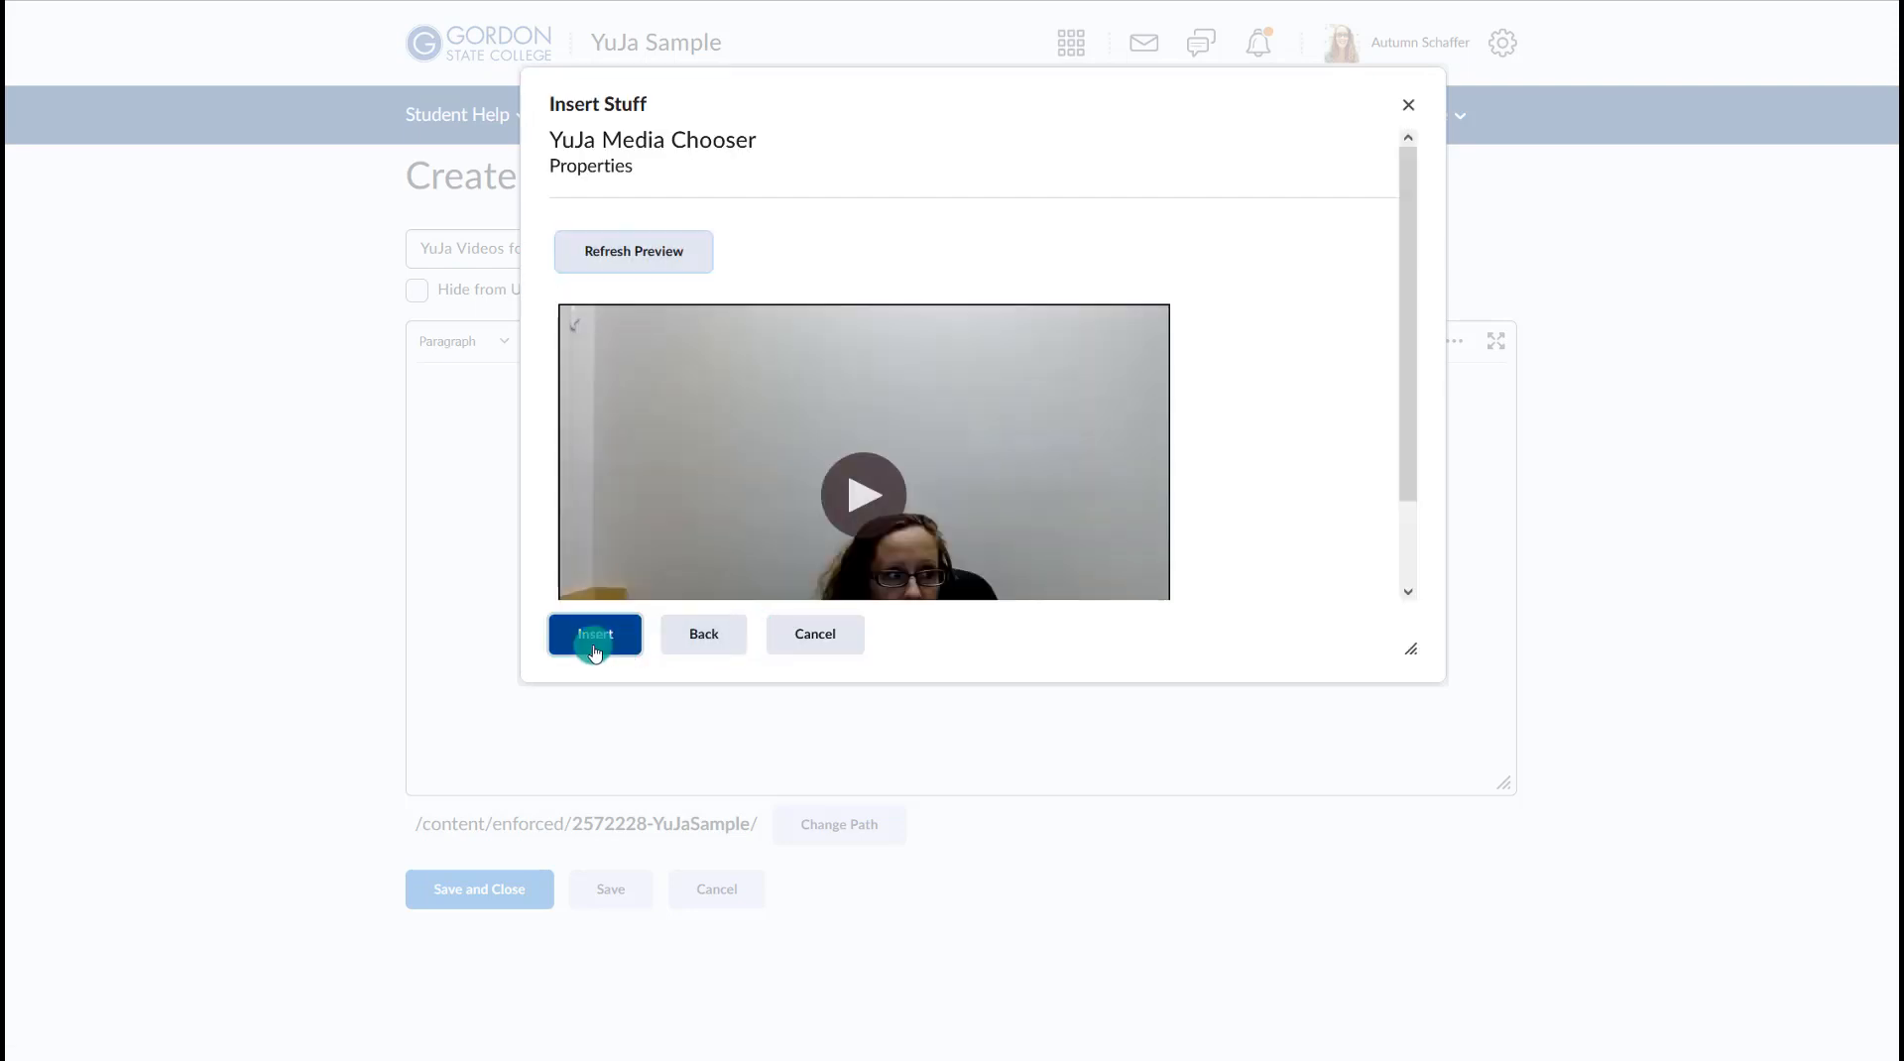
{"action": "left_click", "coordinate": [595, 640]}
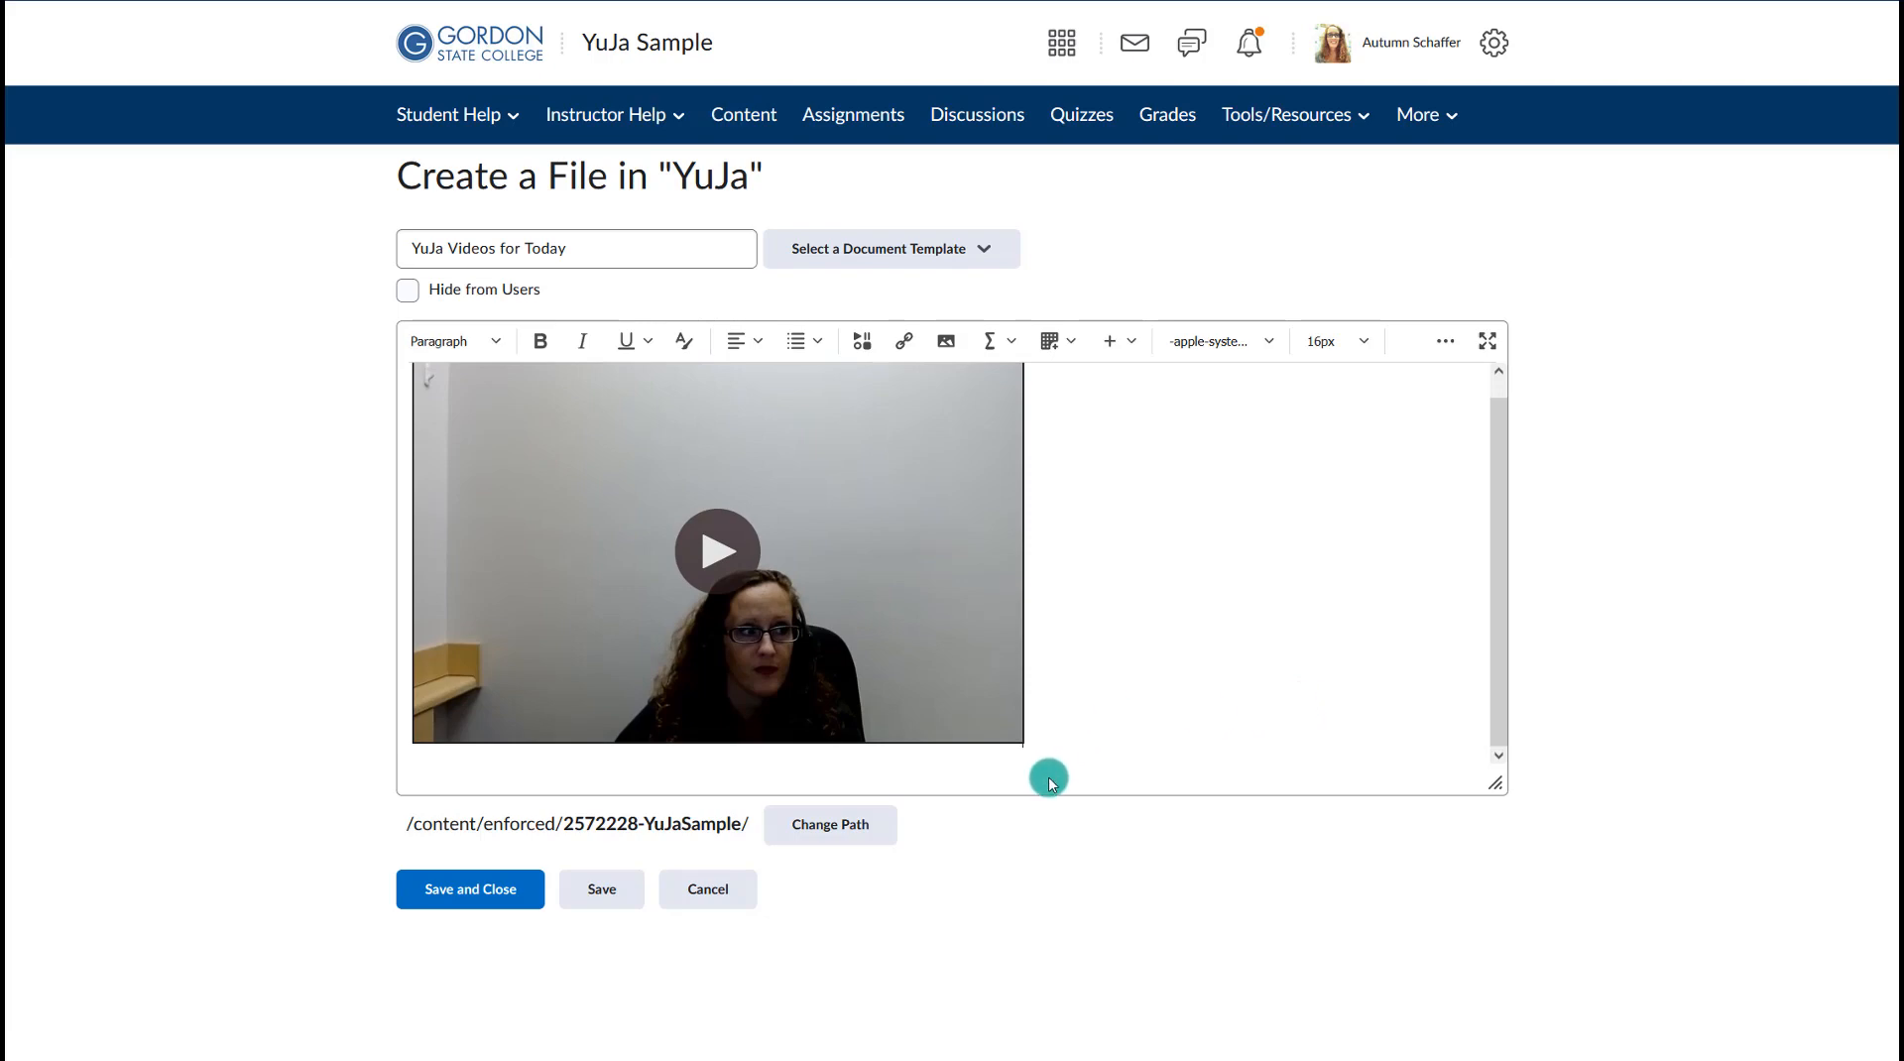
{"action": "key", "text": "Return"}
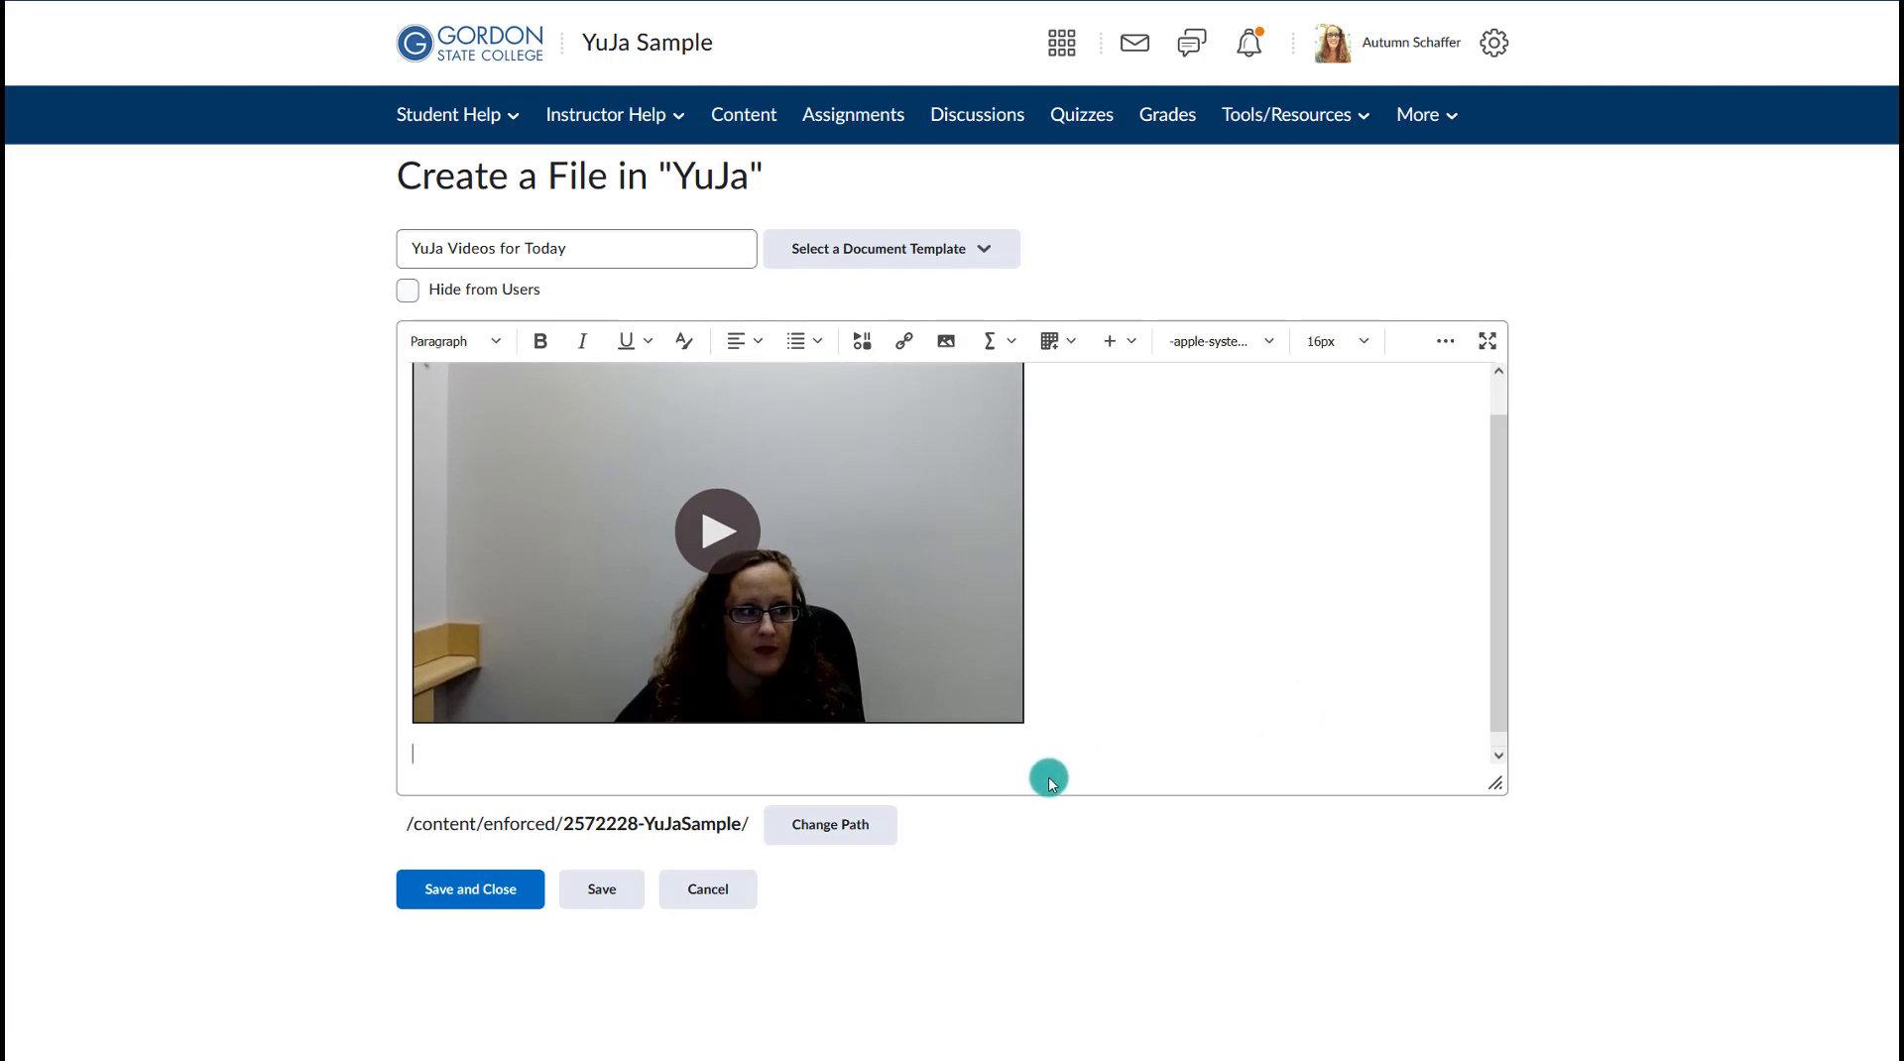
- Open the YuJa Media Chooser again for the file and look through its quizzes and media items
{"action": "left_click", "coordinate": [865, 339]}
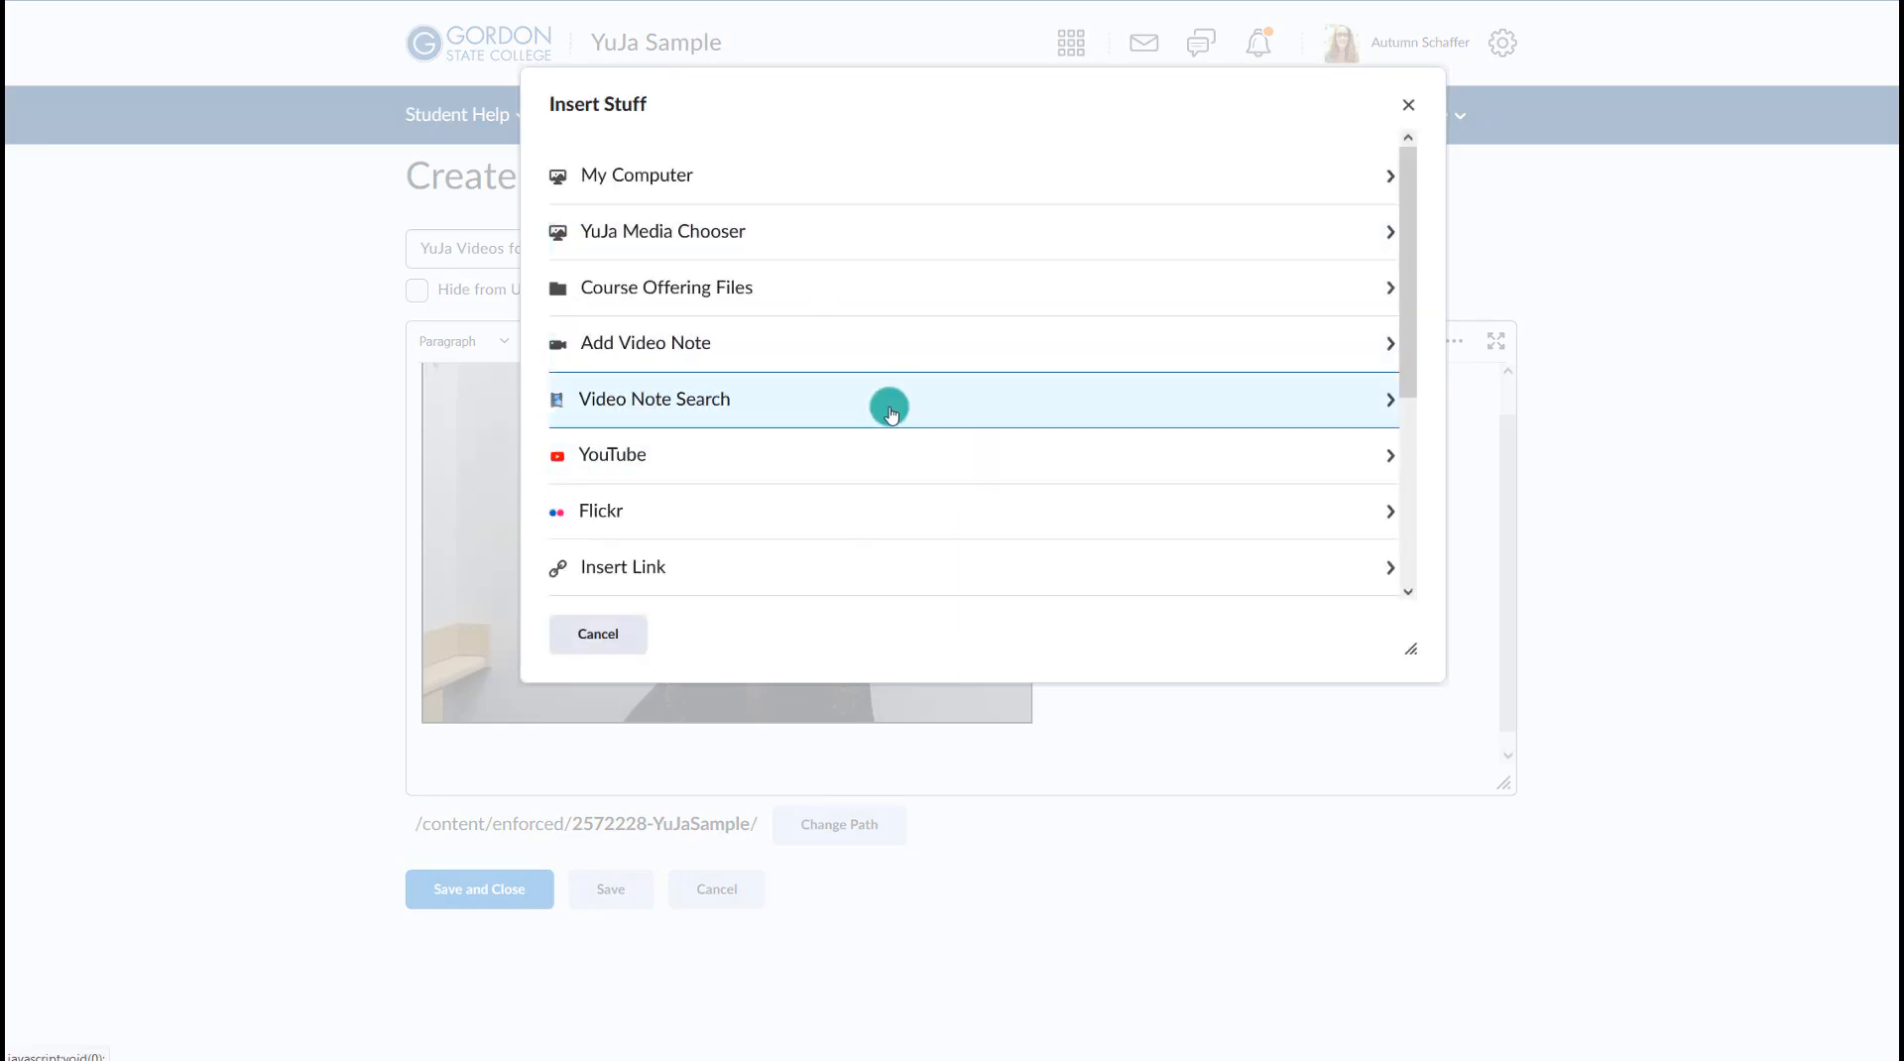
{"action": "left_click", "coordinate": [689, 251]}
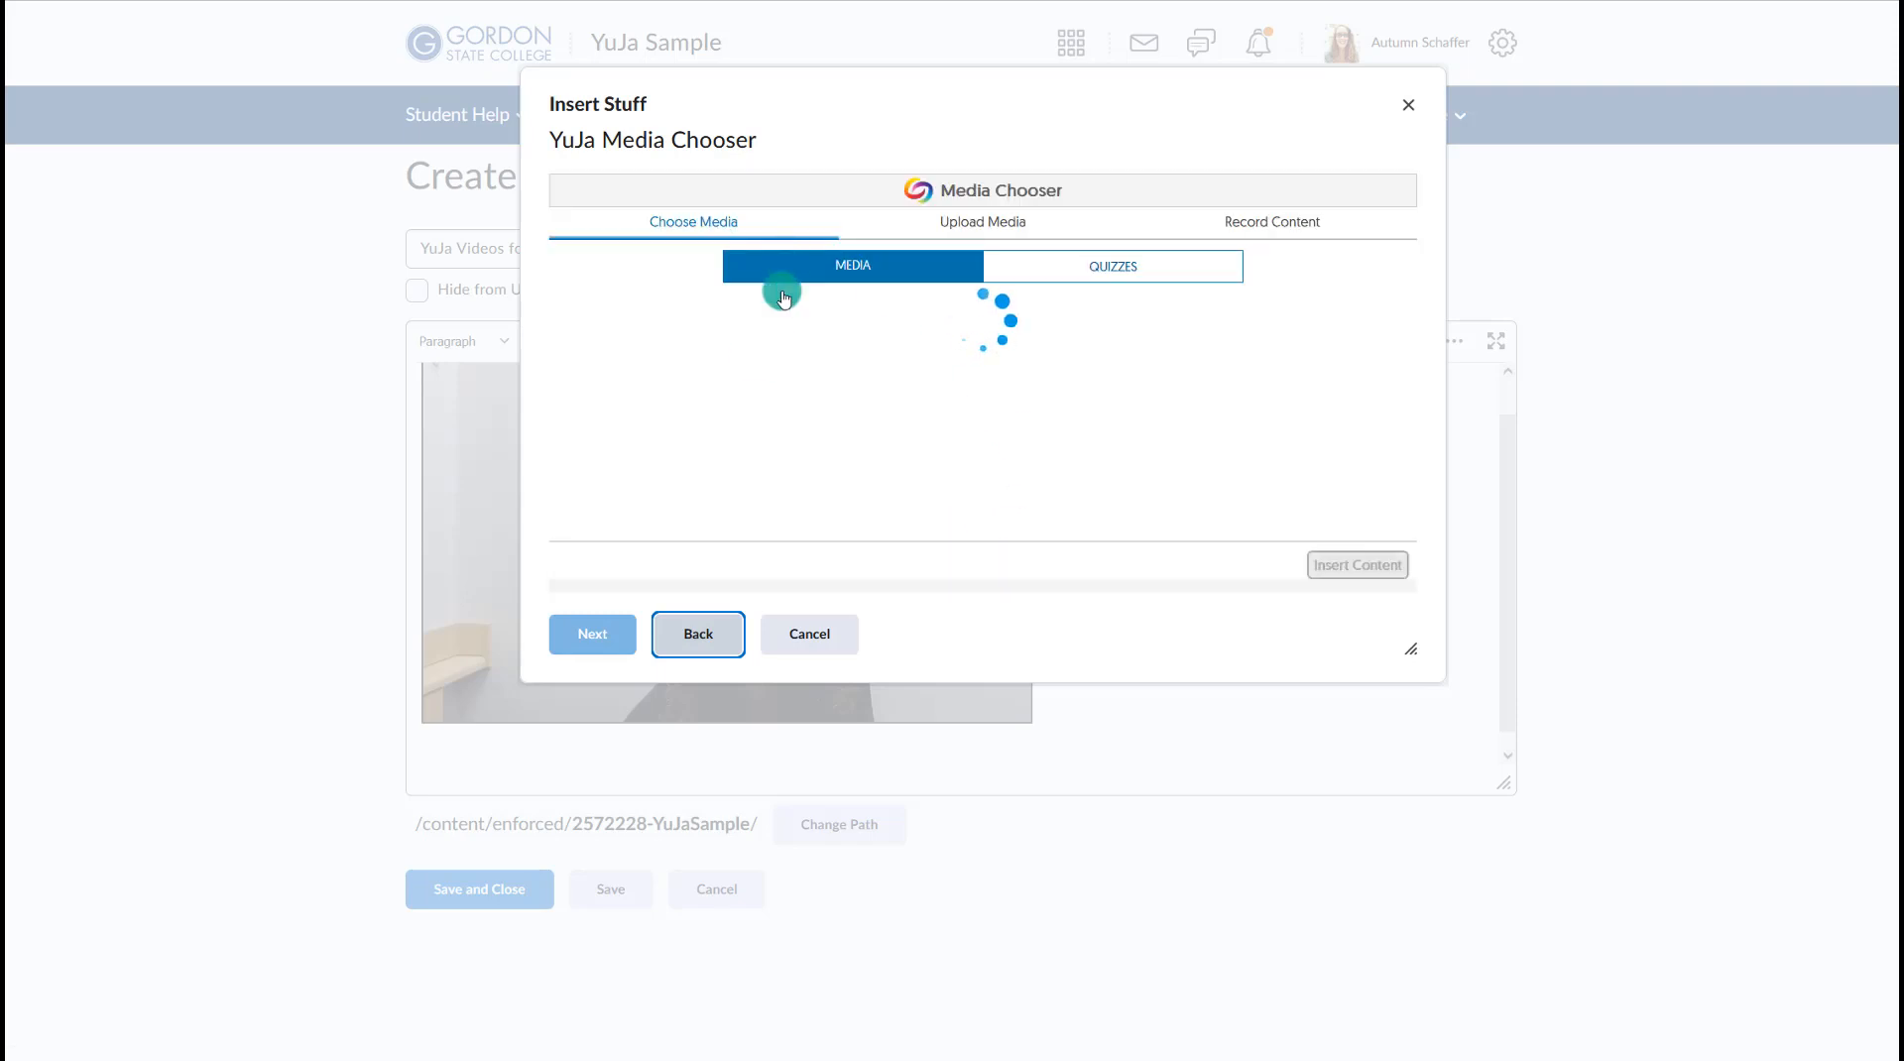
{"action": "left_click", "coordinate": [1112, 274]}
{"action": "left_click", "coordinate": [887, 270]}
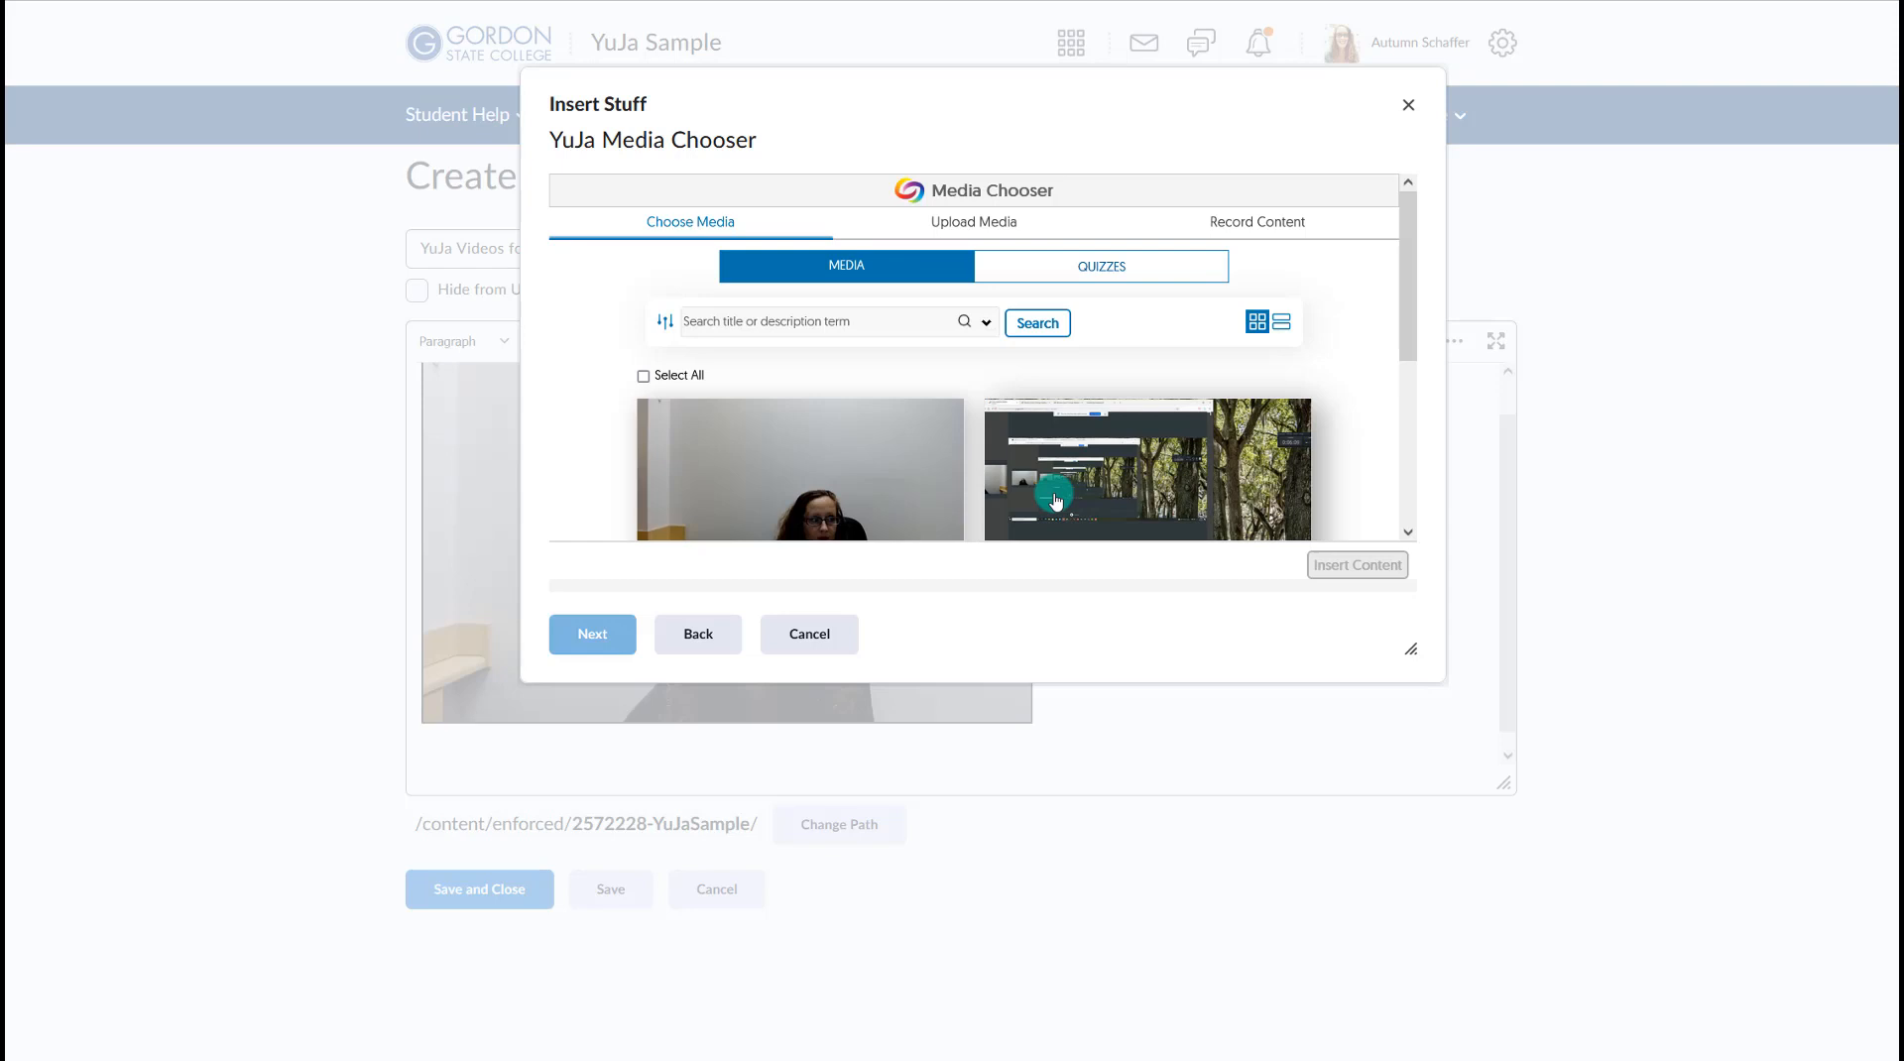
{"action": "left_click", "coordinate": [998, 226]}
{"action": "left_click", "coordinate": [1131, 272]}
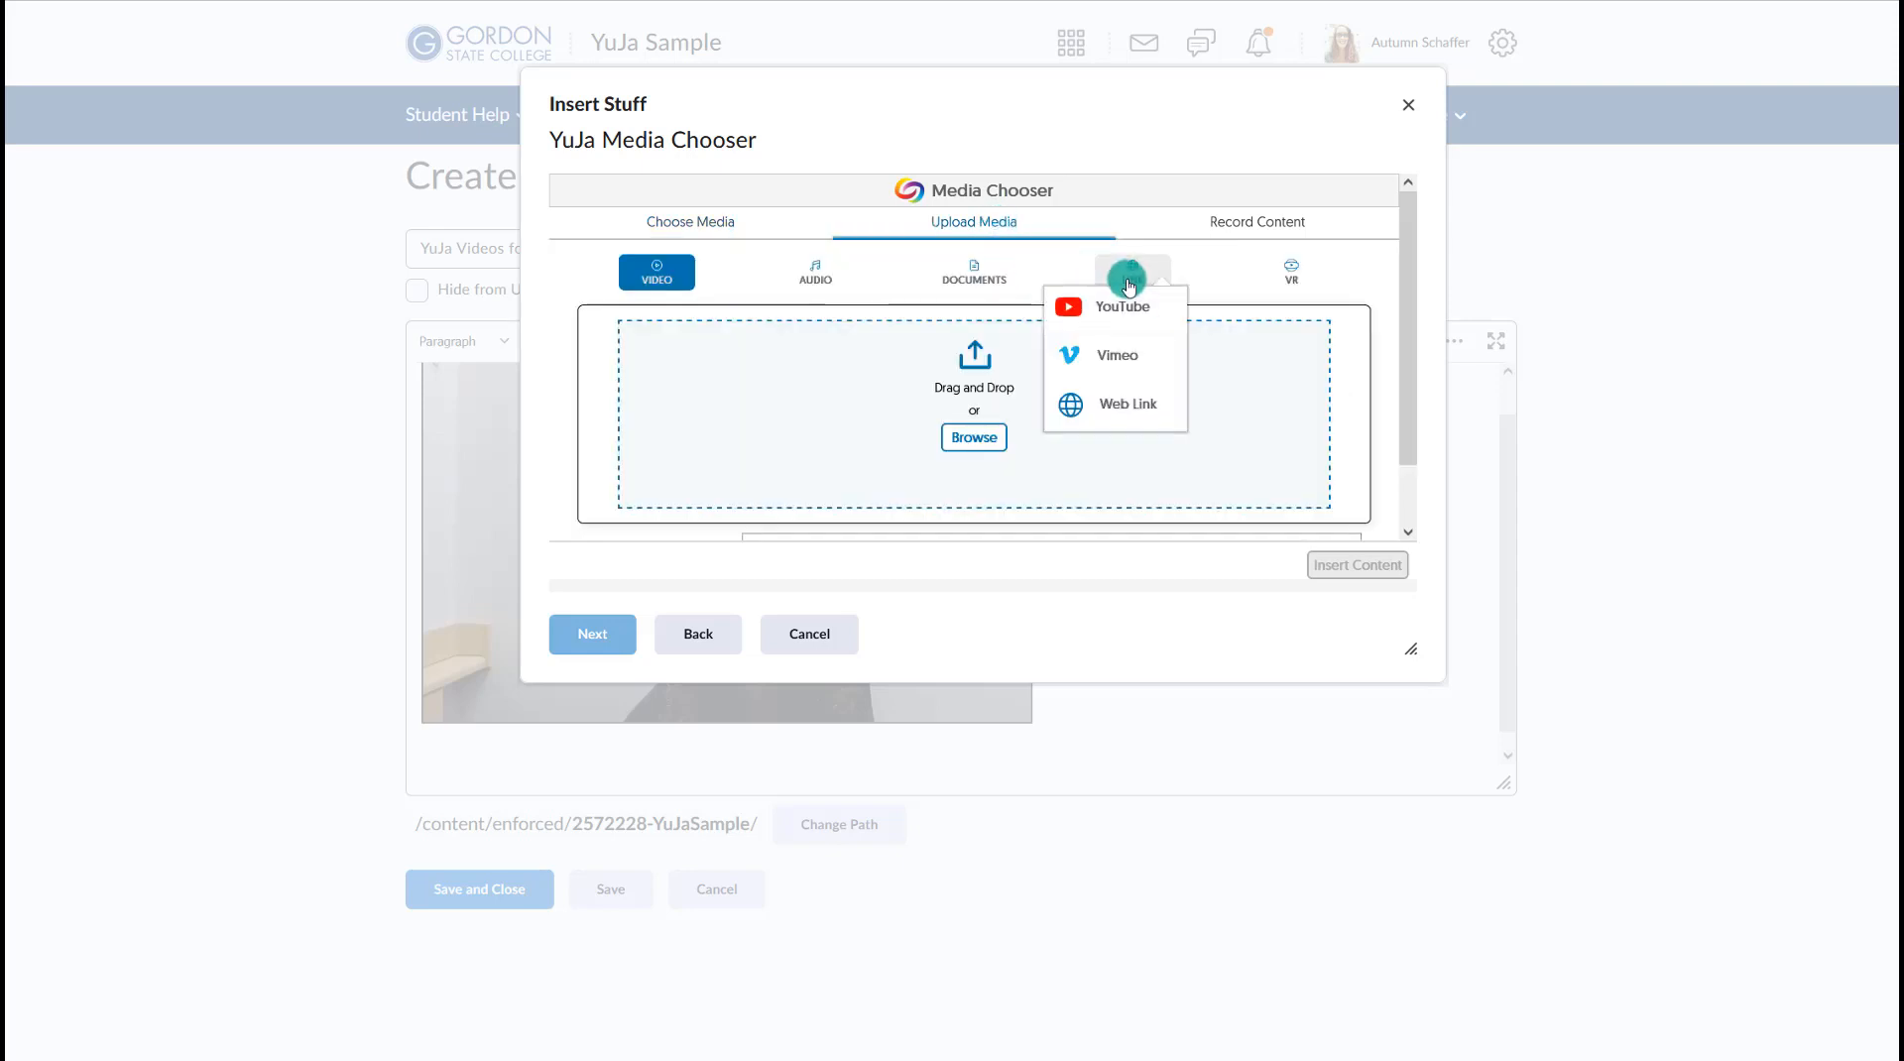
{"action": "left_click", "coordinate": [1119, 309]}
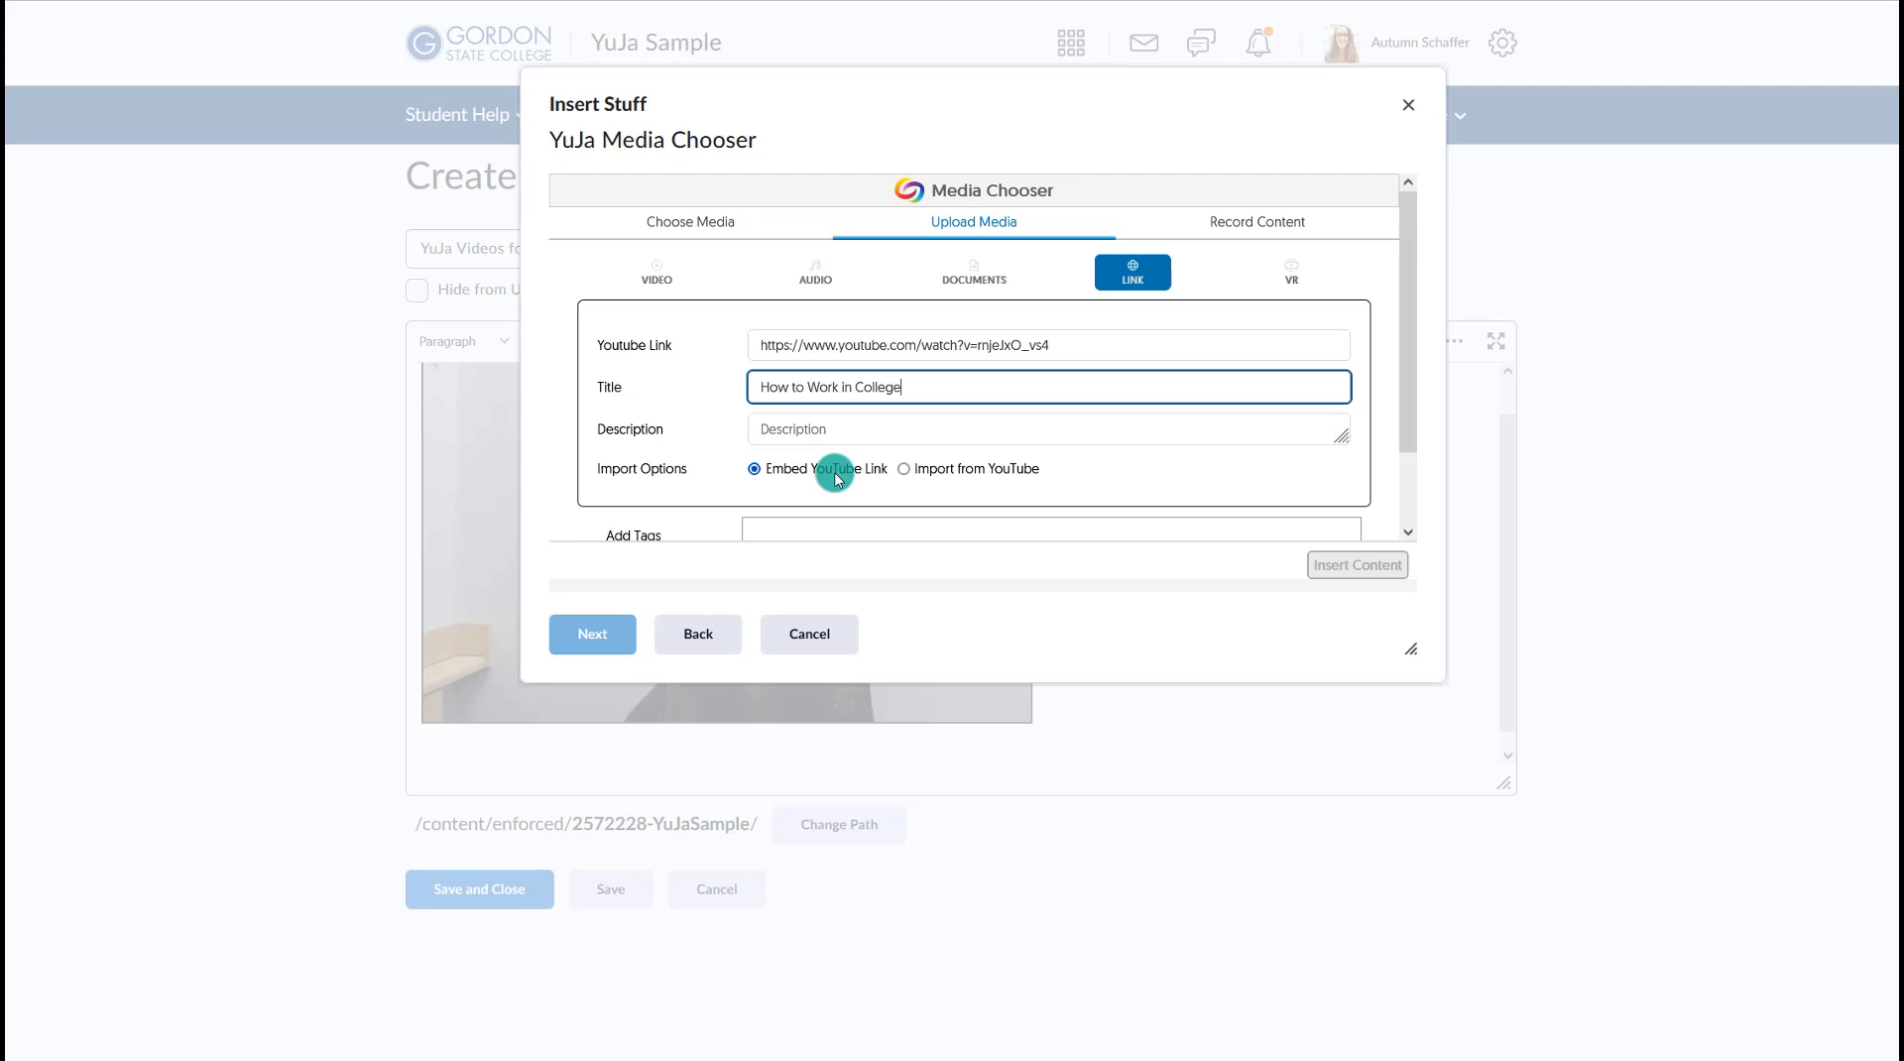
{"action": "left_click", "coordinate": [928, 464]}
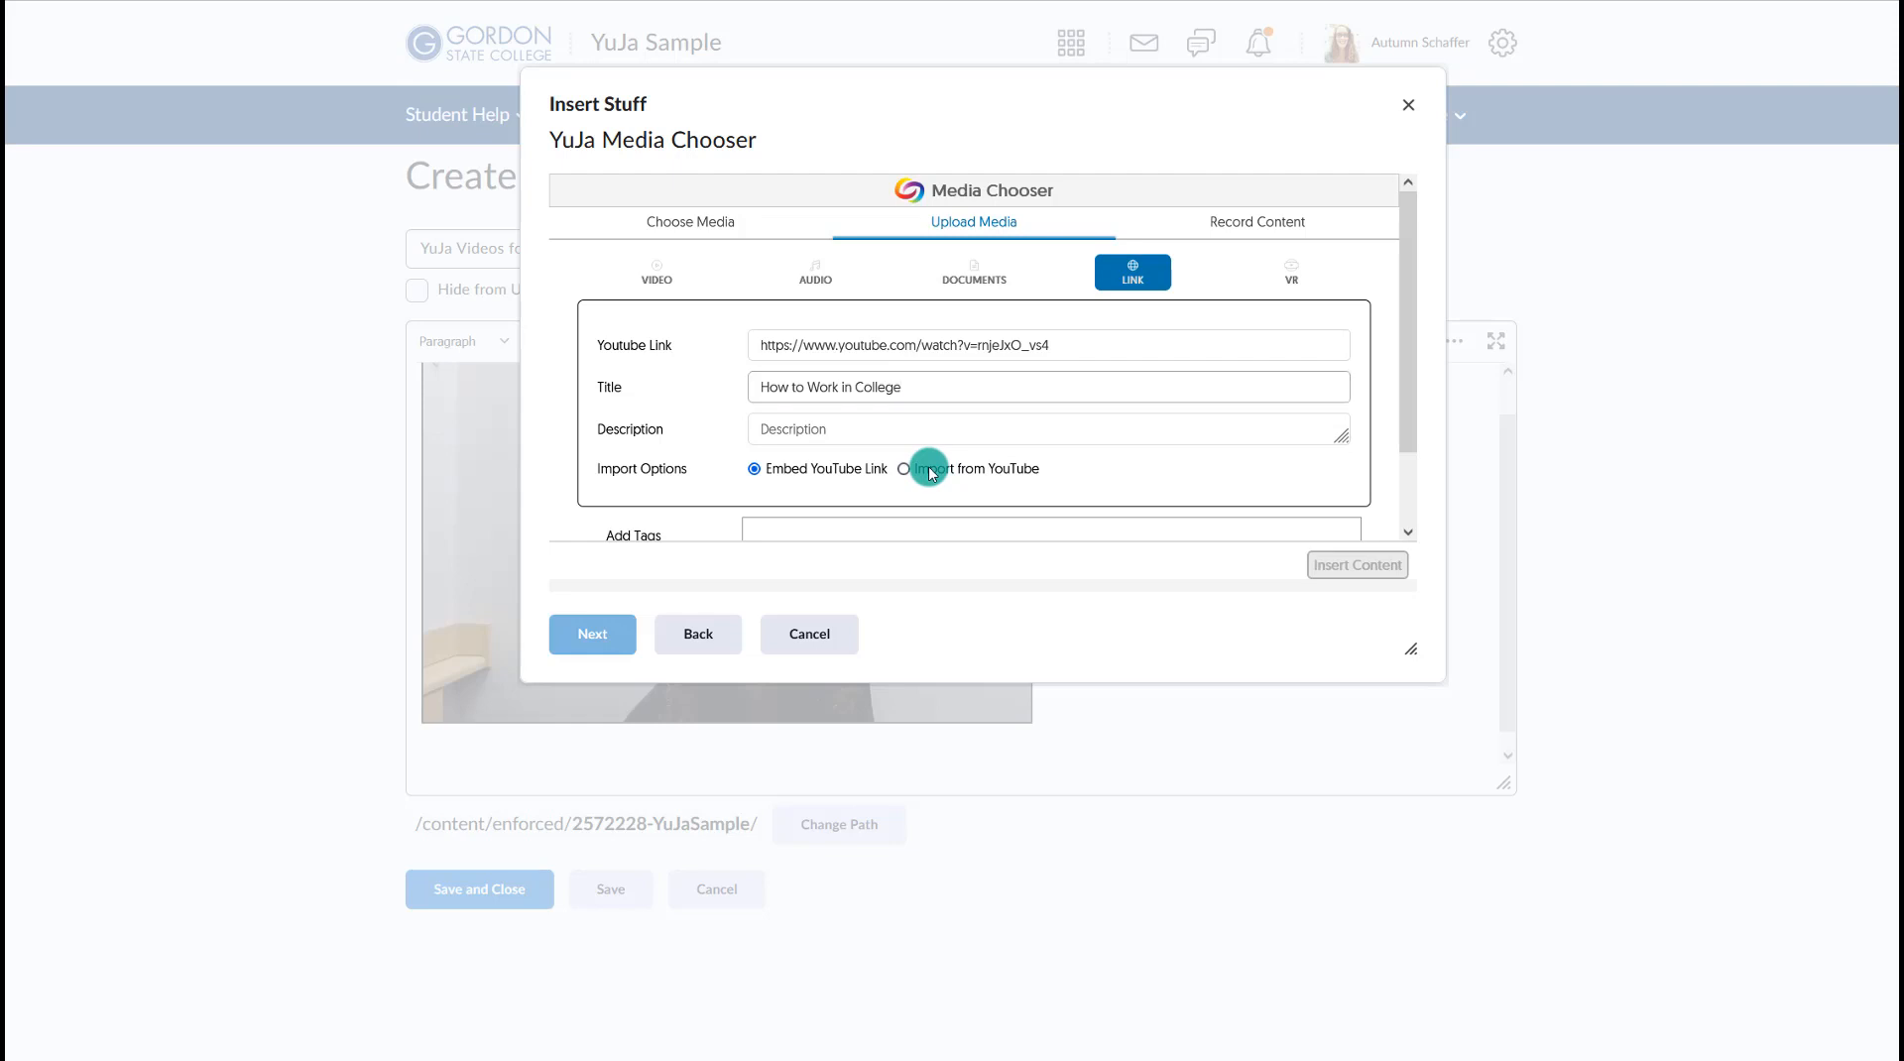
{"action": "scroll", "coordinate": [928, 464], "scroll_direction": "down", "scroll_amount": 1}
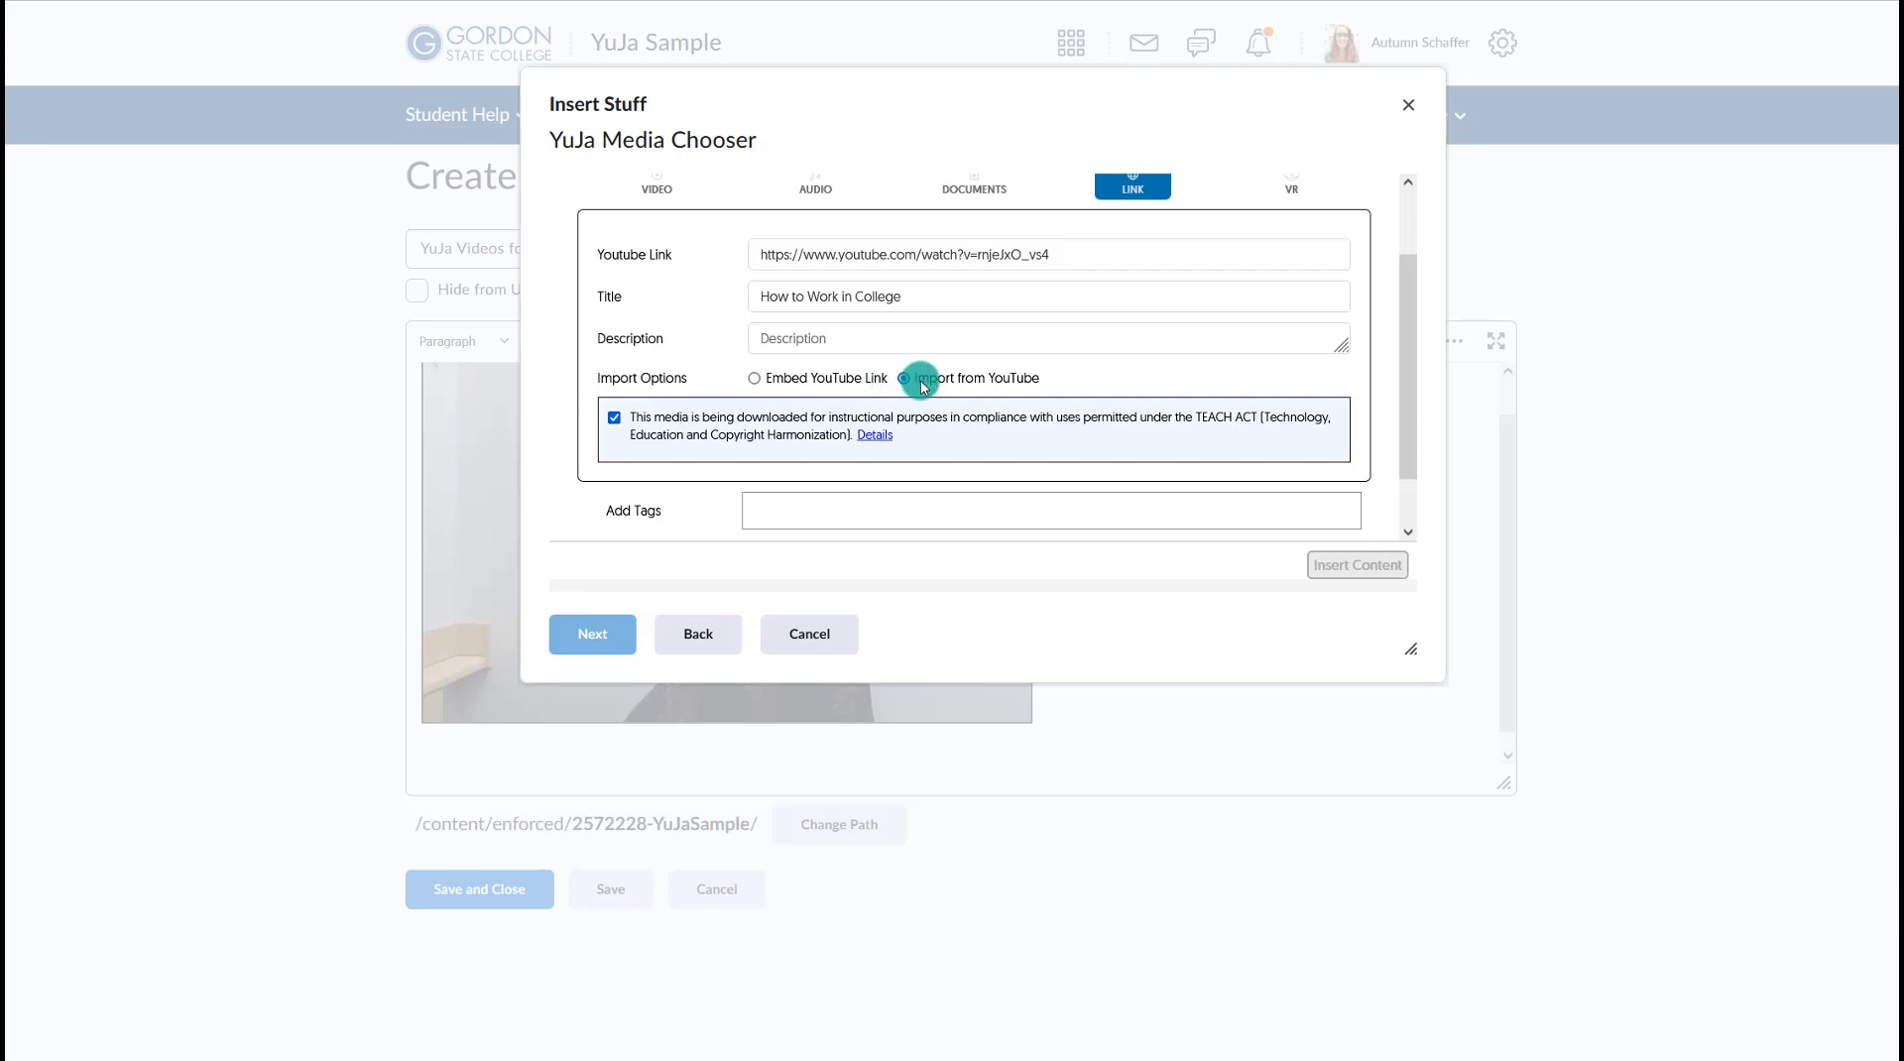
{"action": "scroll", "coordinate": [917, 383], "scroll_direction": "down", "scroll_amount": 1}
{"action": "left_click", "coordinate": [1294, 511]}
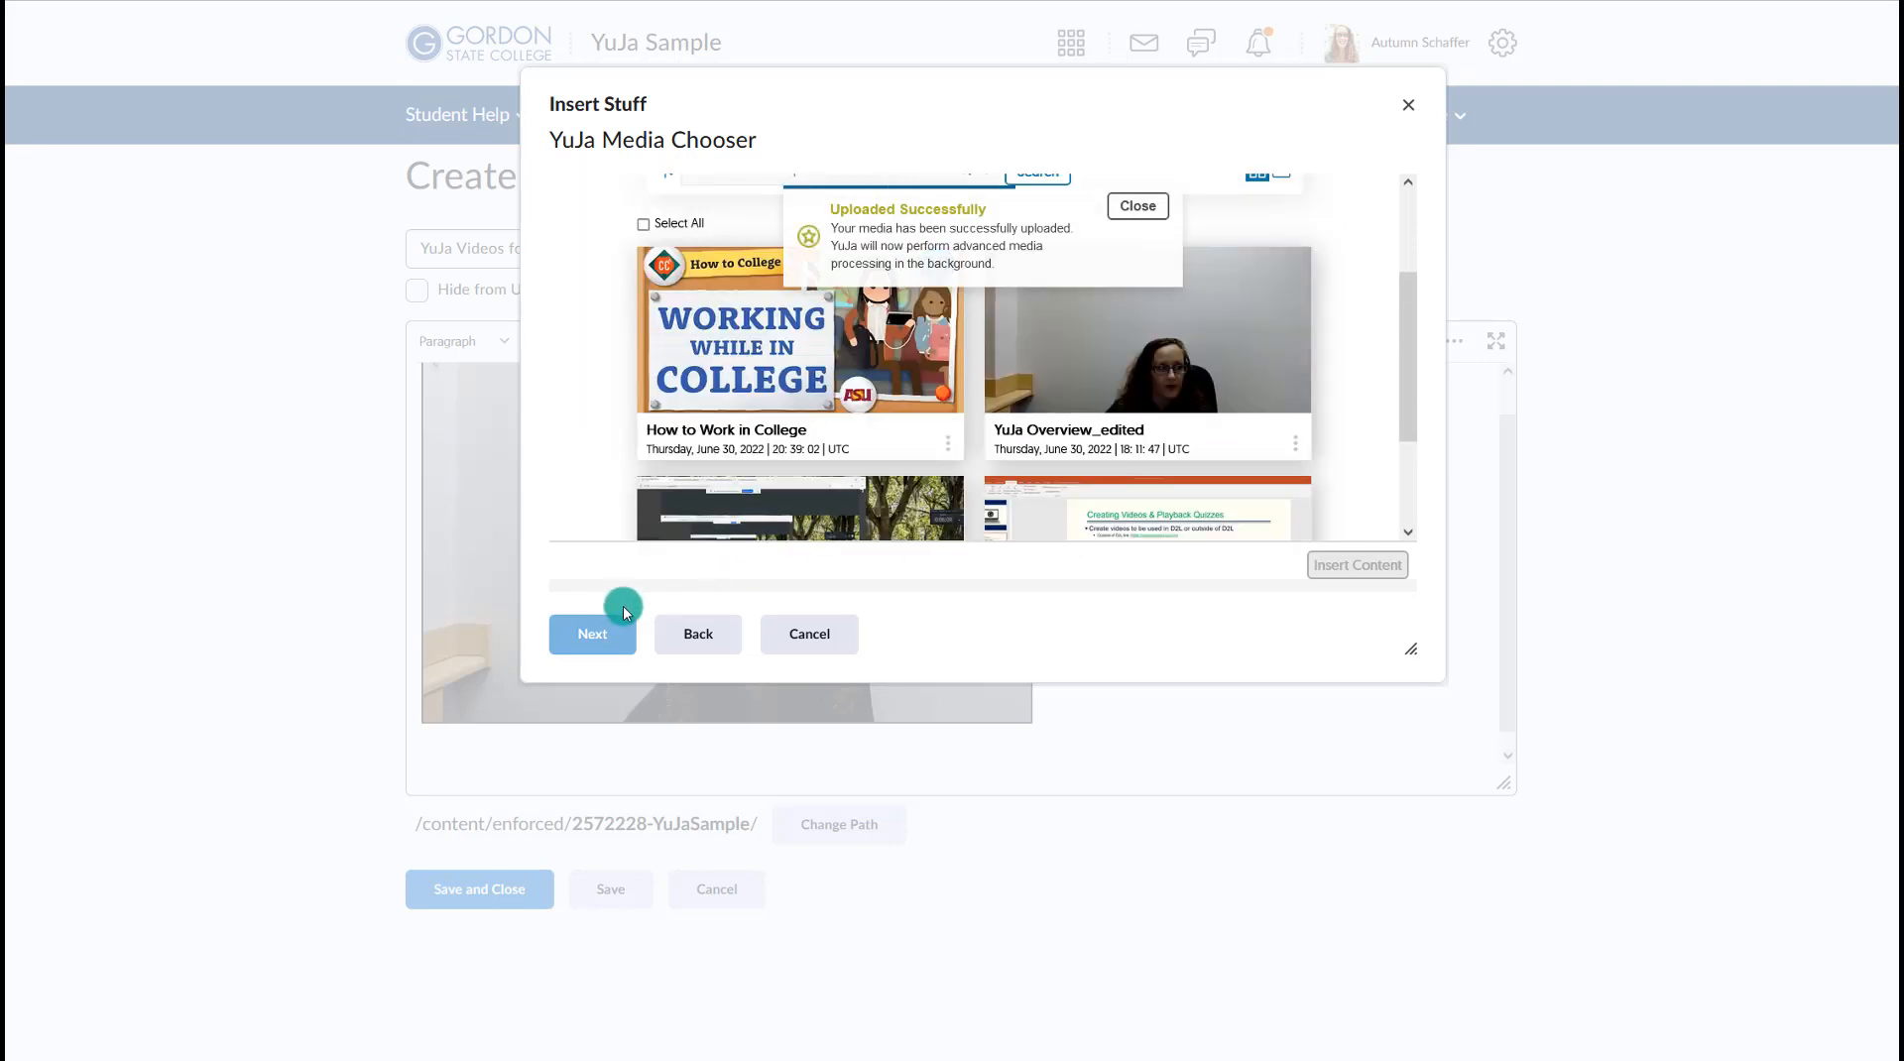
- Insert the How to Work in College video into the file below the existing video
{"action": "left_click", "coordinate": [701, 402]}
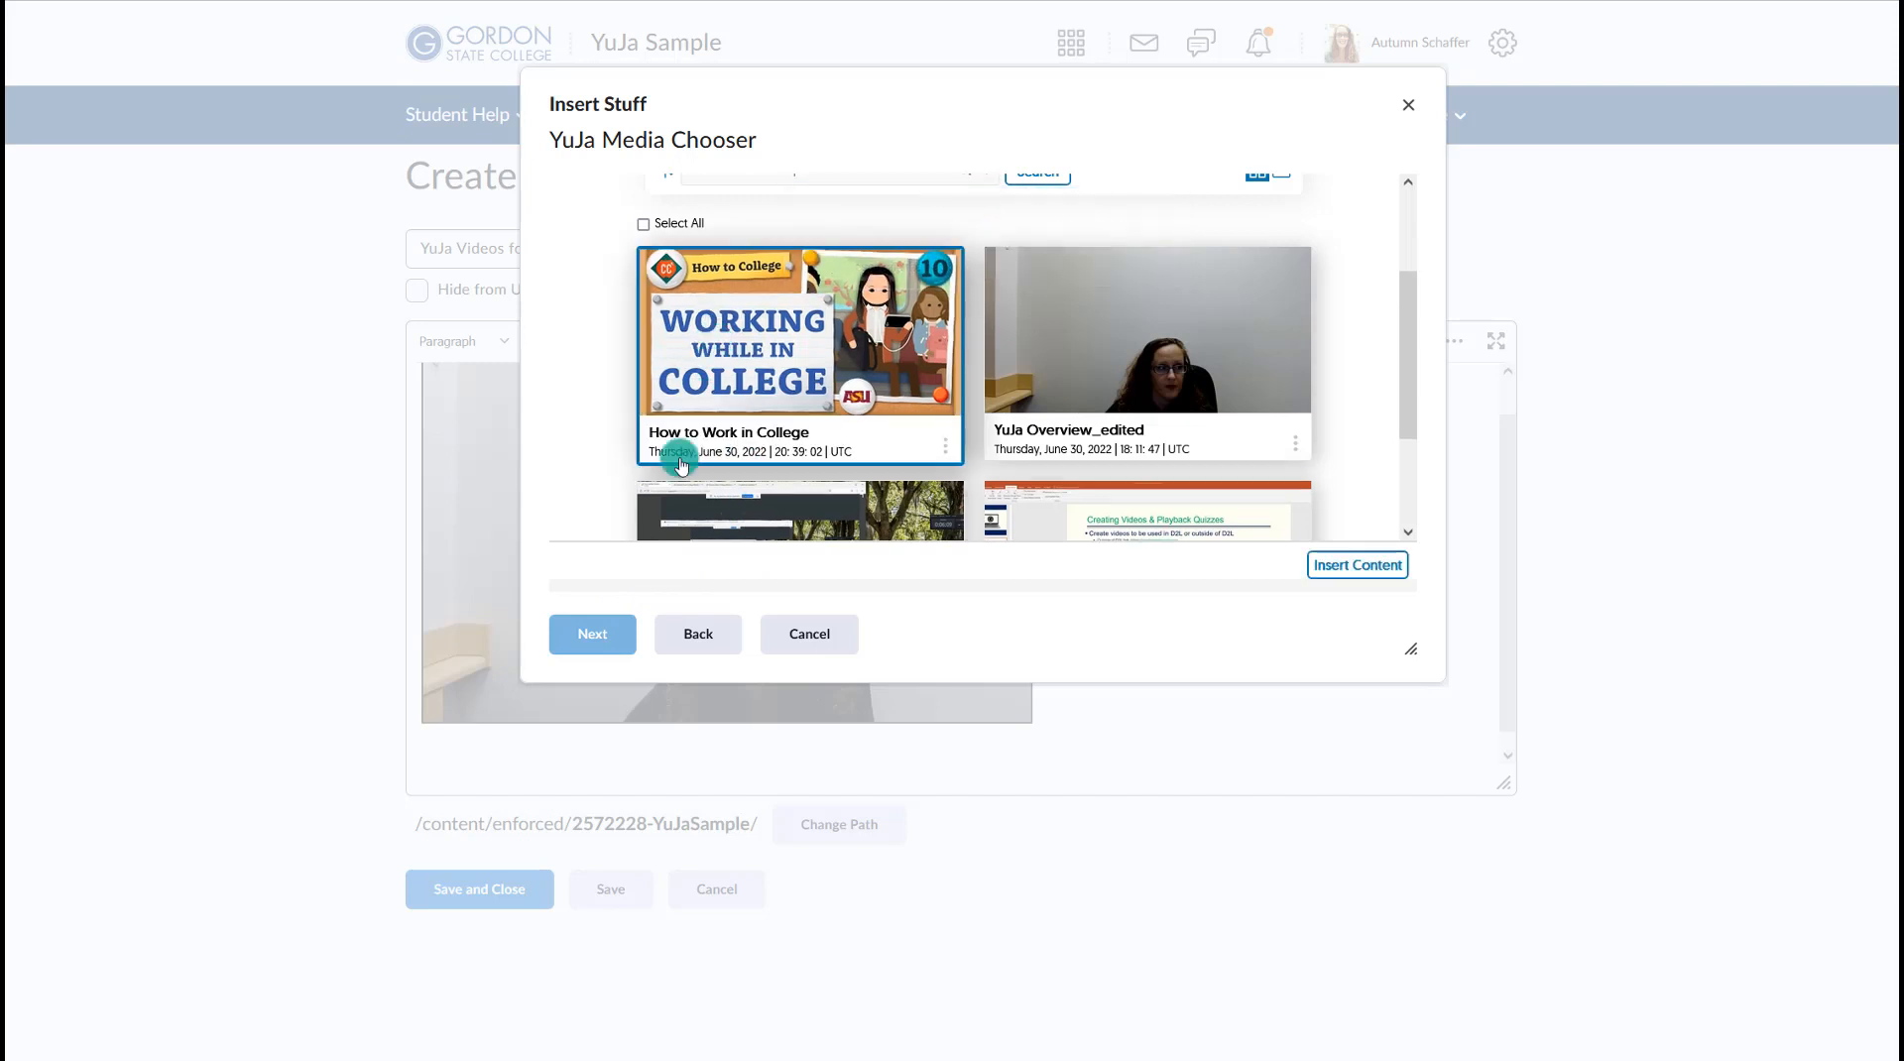
{"action": "left_click", "coordinate": [1319, 566]}
{"action": "left_click", "coordinate": [575, 638]}
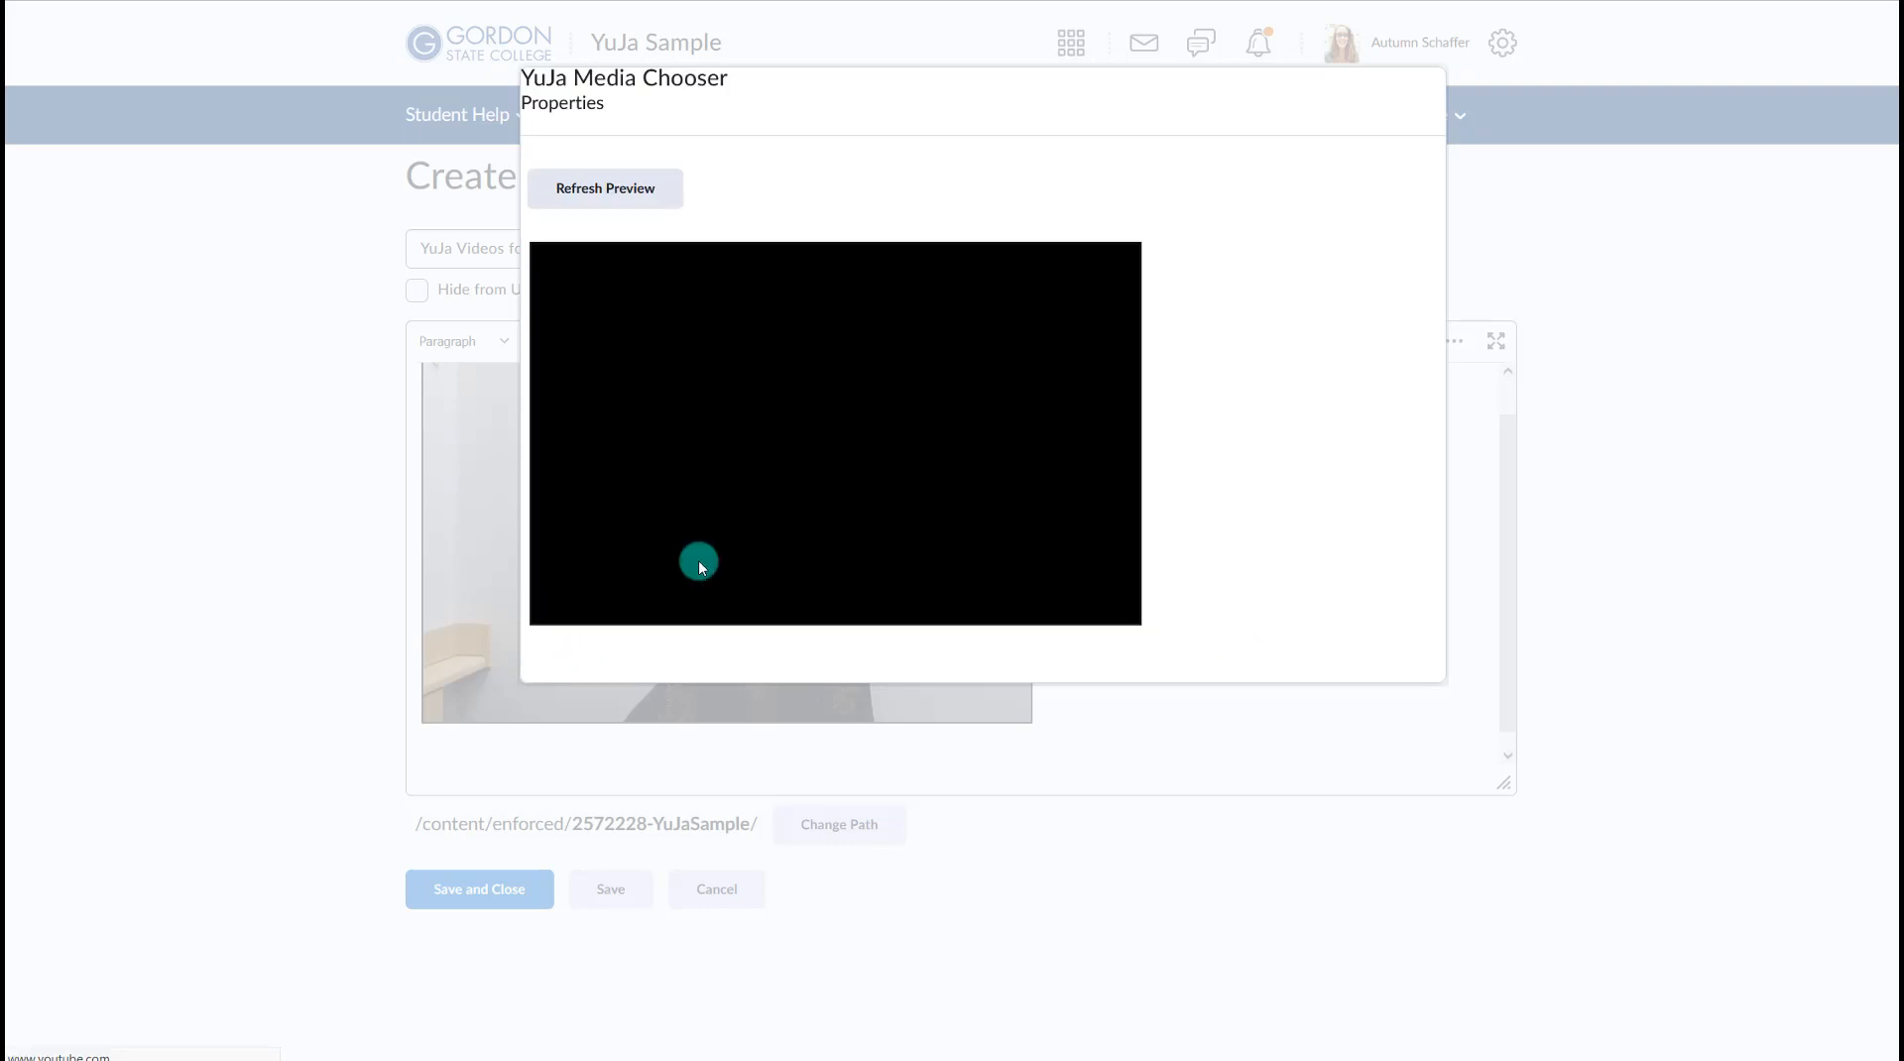
{"action": "left_click", "coordinate": [609, 641]}
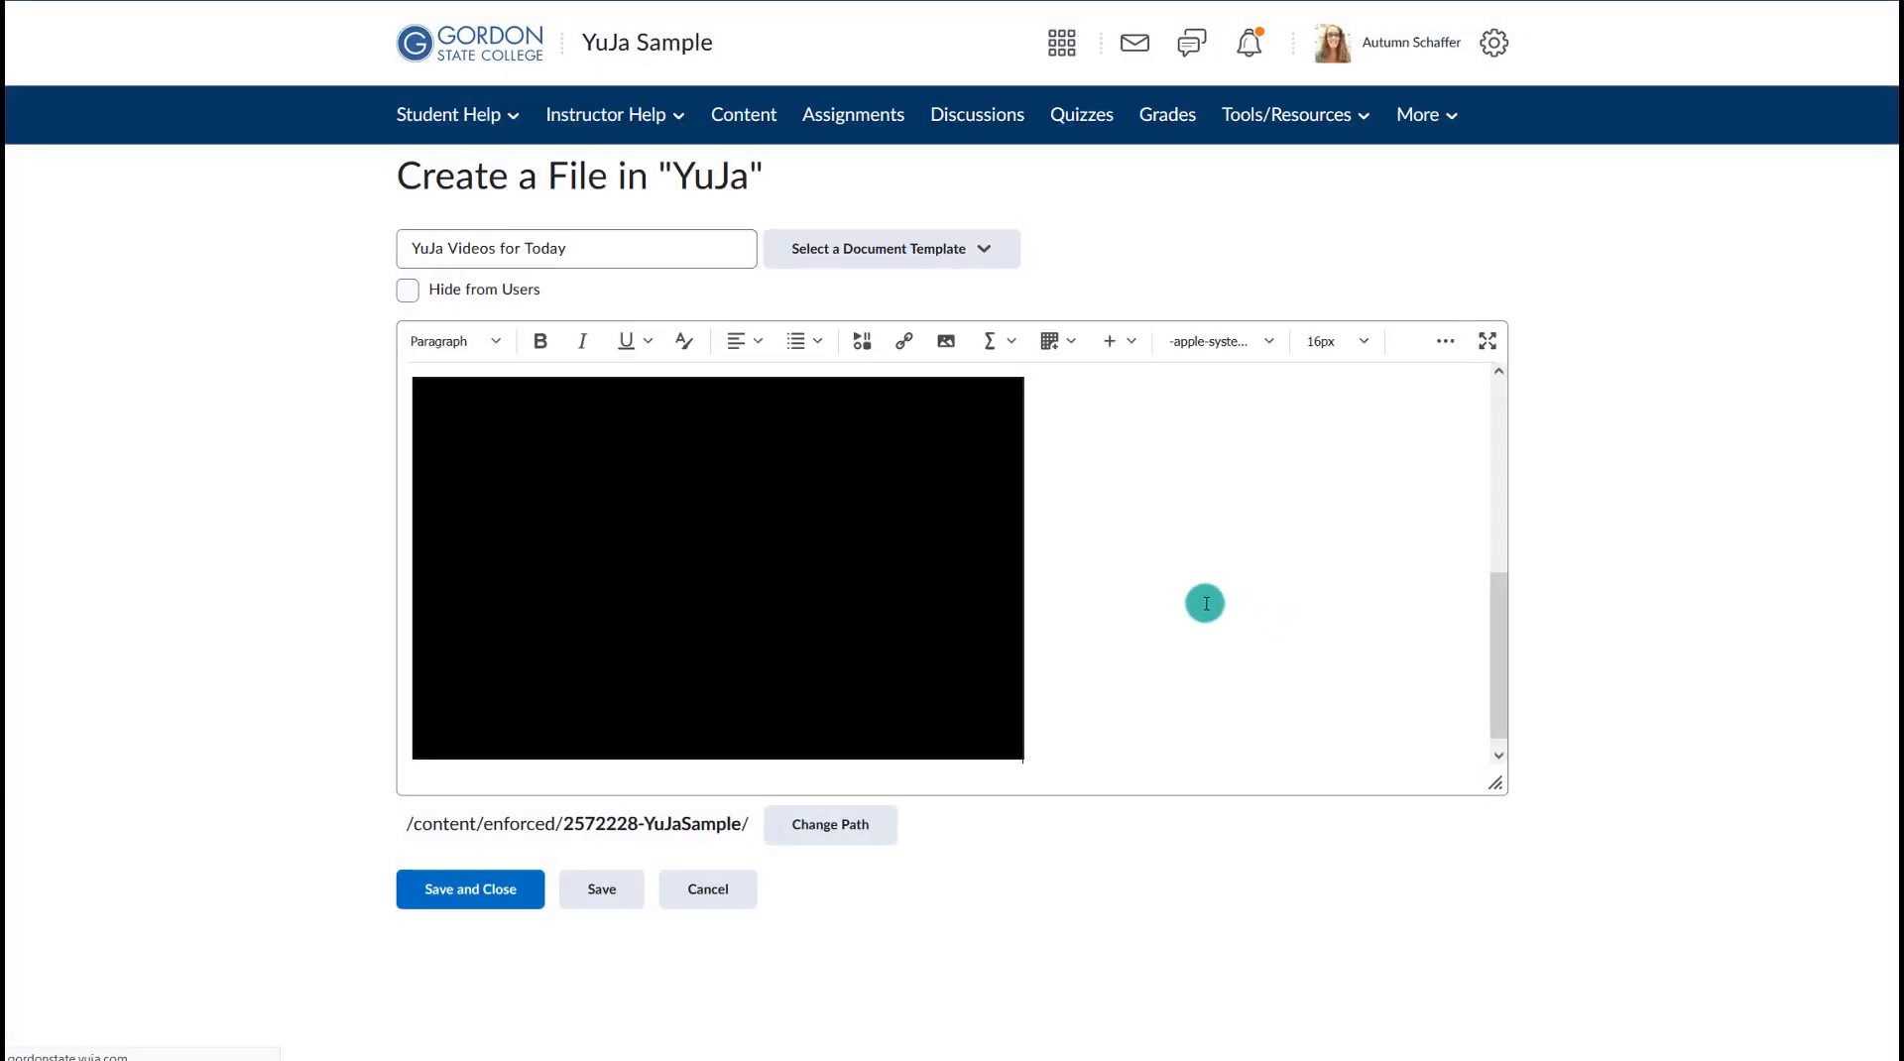
- Check both embedded videos in the YuJa Videos for Today file, and save and close it
{"action": "scroll", "coordinate": [1205, 603], "scroll_direction": "up", "scroll_amount": 5}
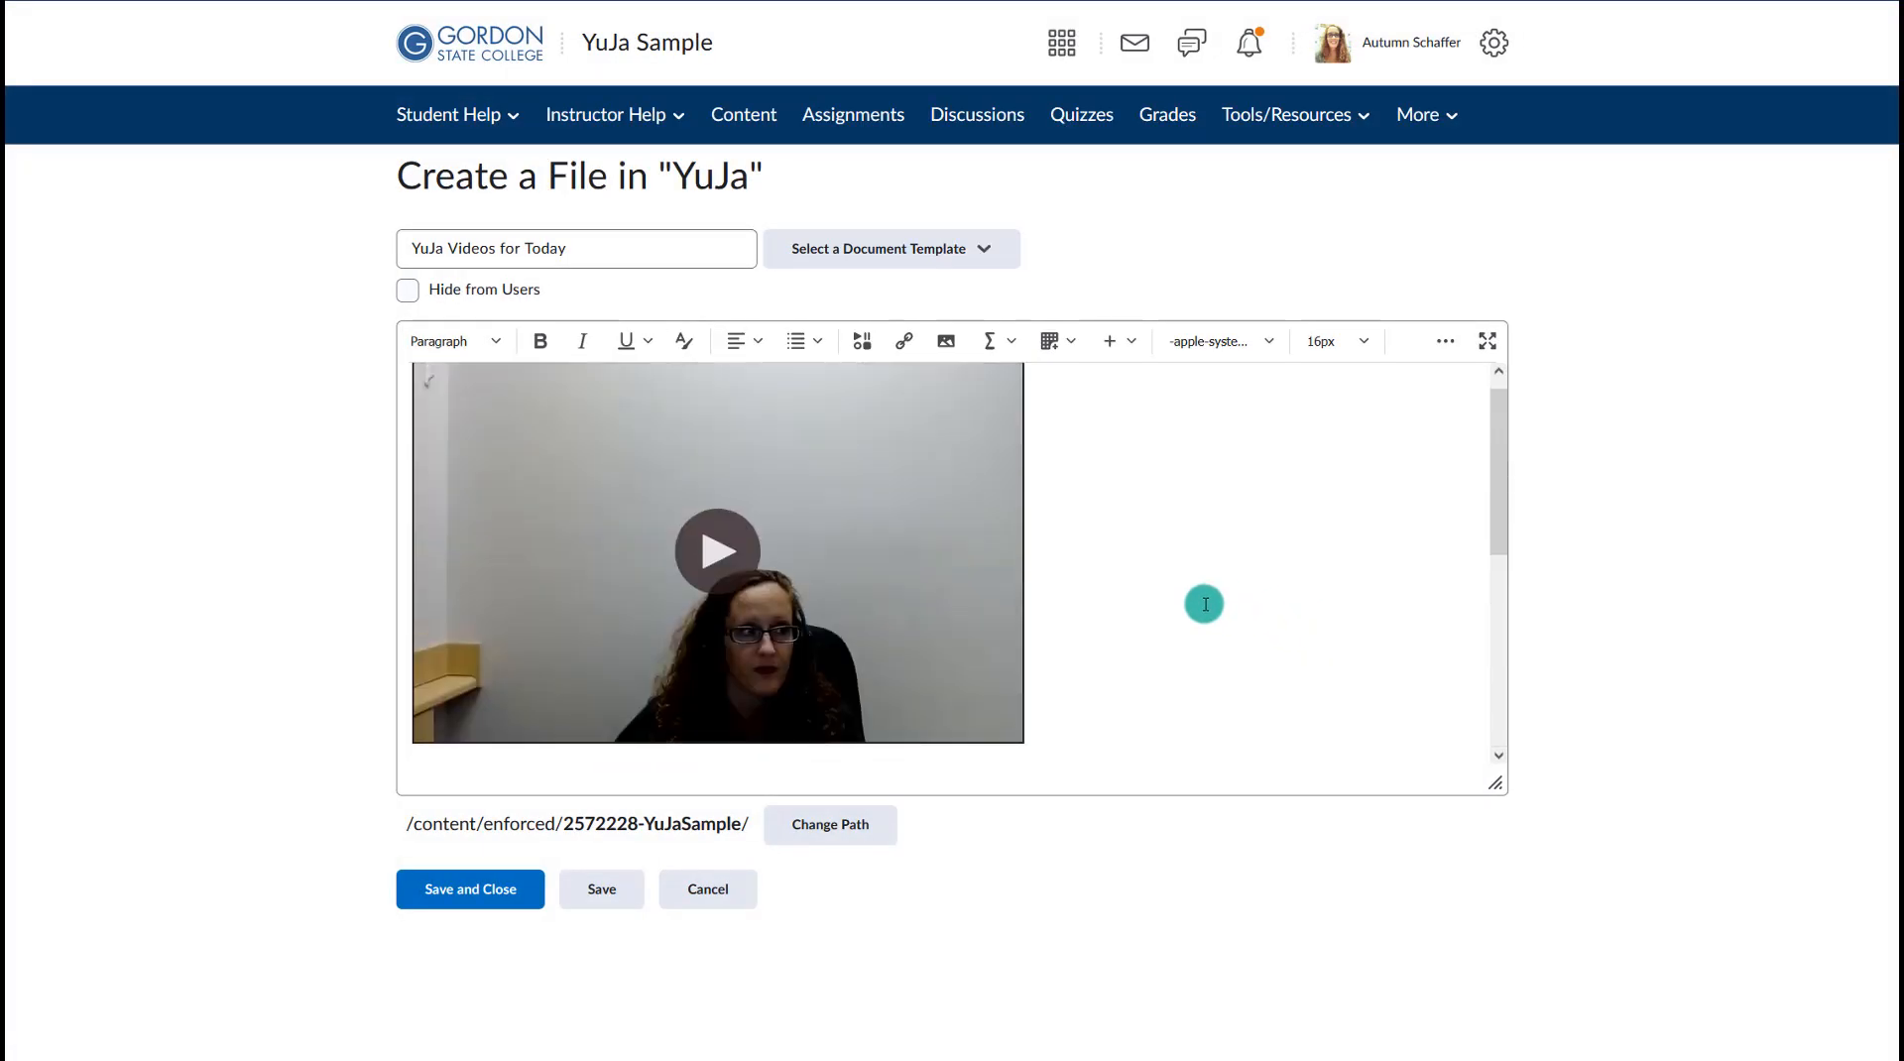
{"action": "scroll", "coordinate": [1205, 604], "scroll_direction": "down", "scroll_amount": 5}
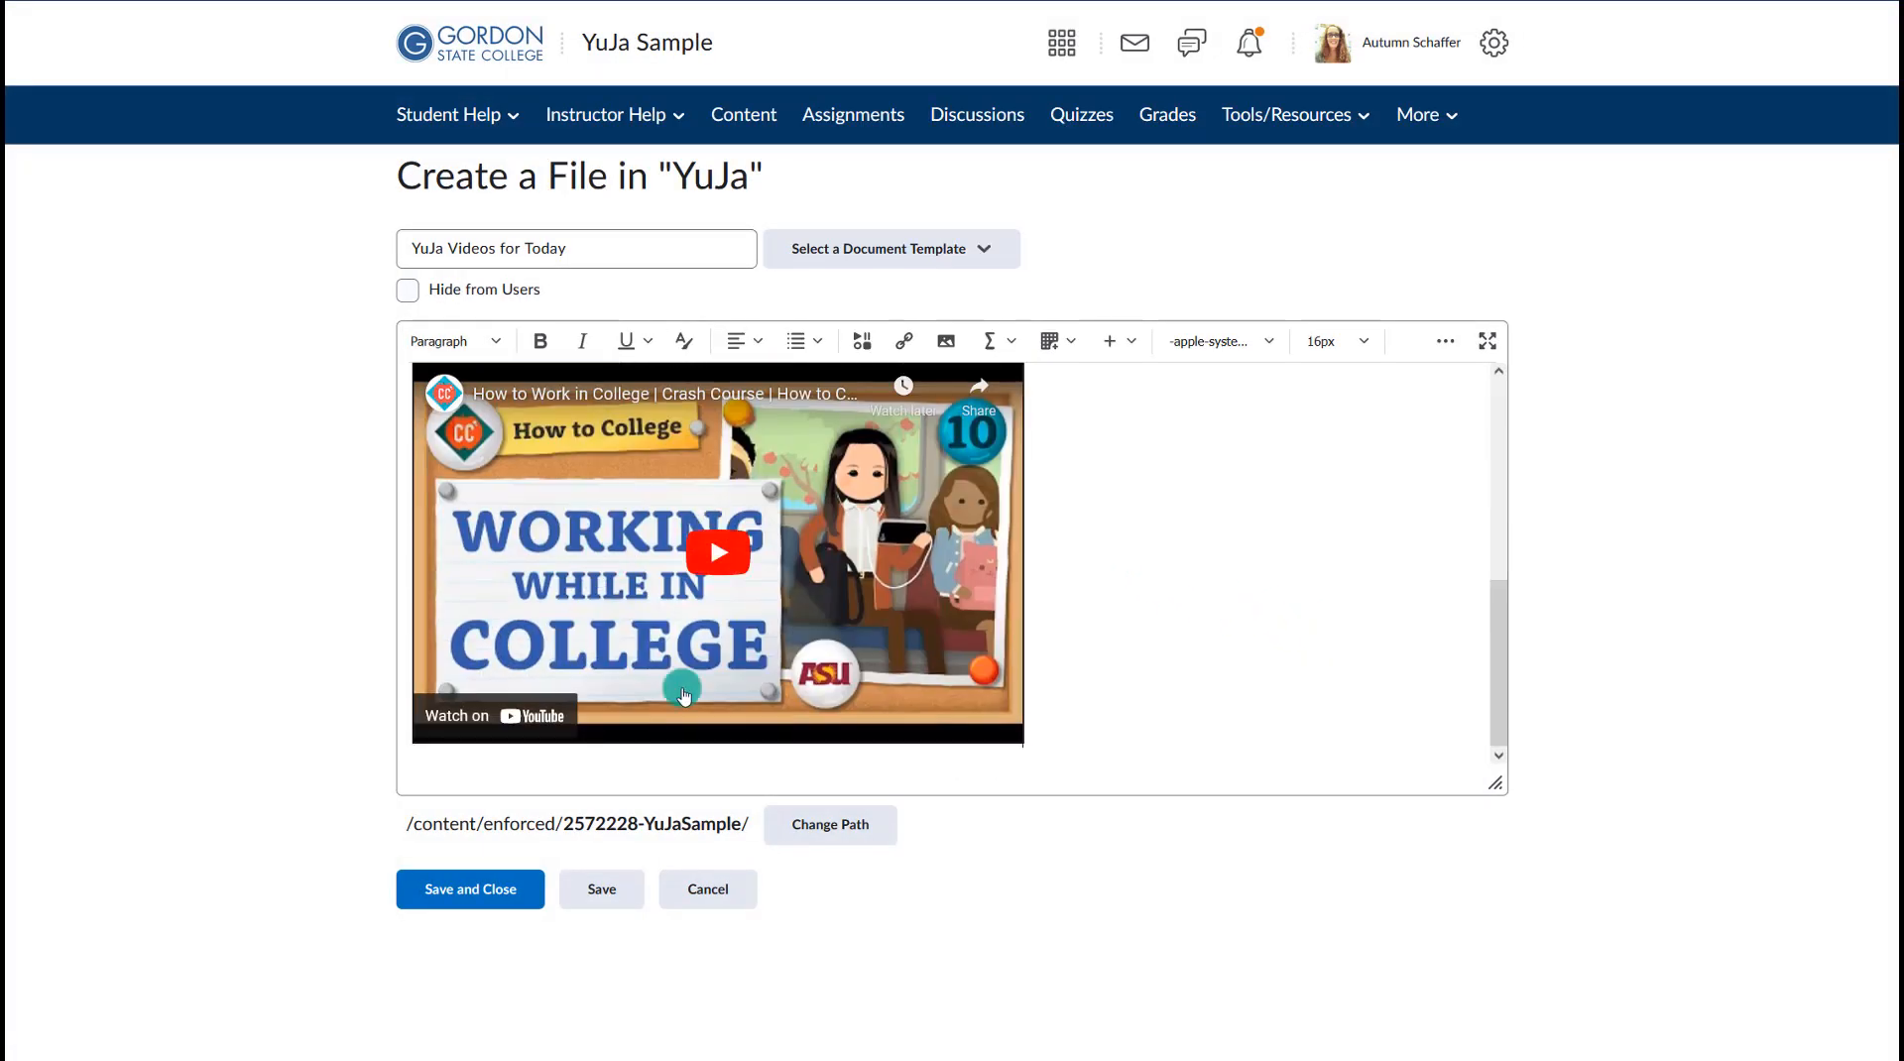
{"action": "scroll", "coordinate": [1023, 570], "scroll_direction": "up", "scroll_amount": 5}
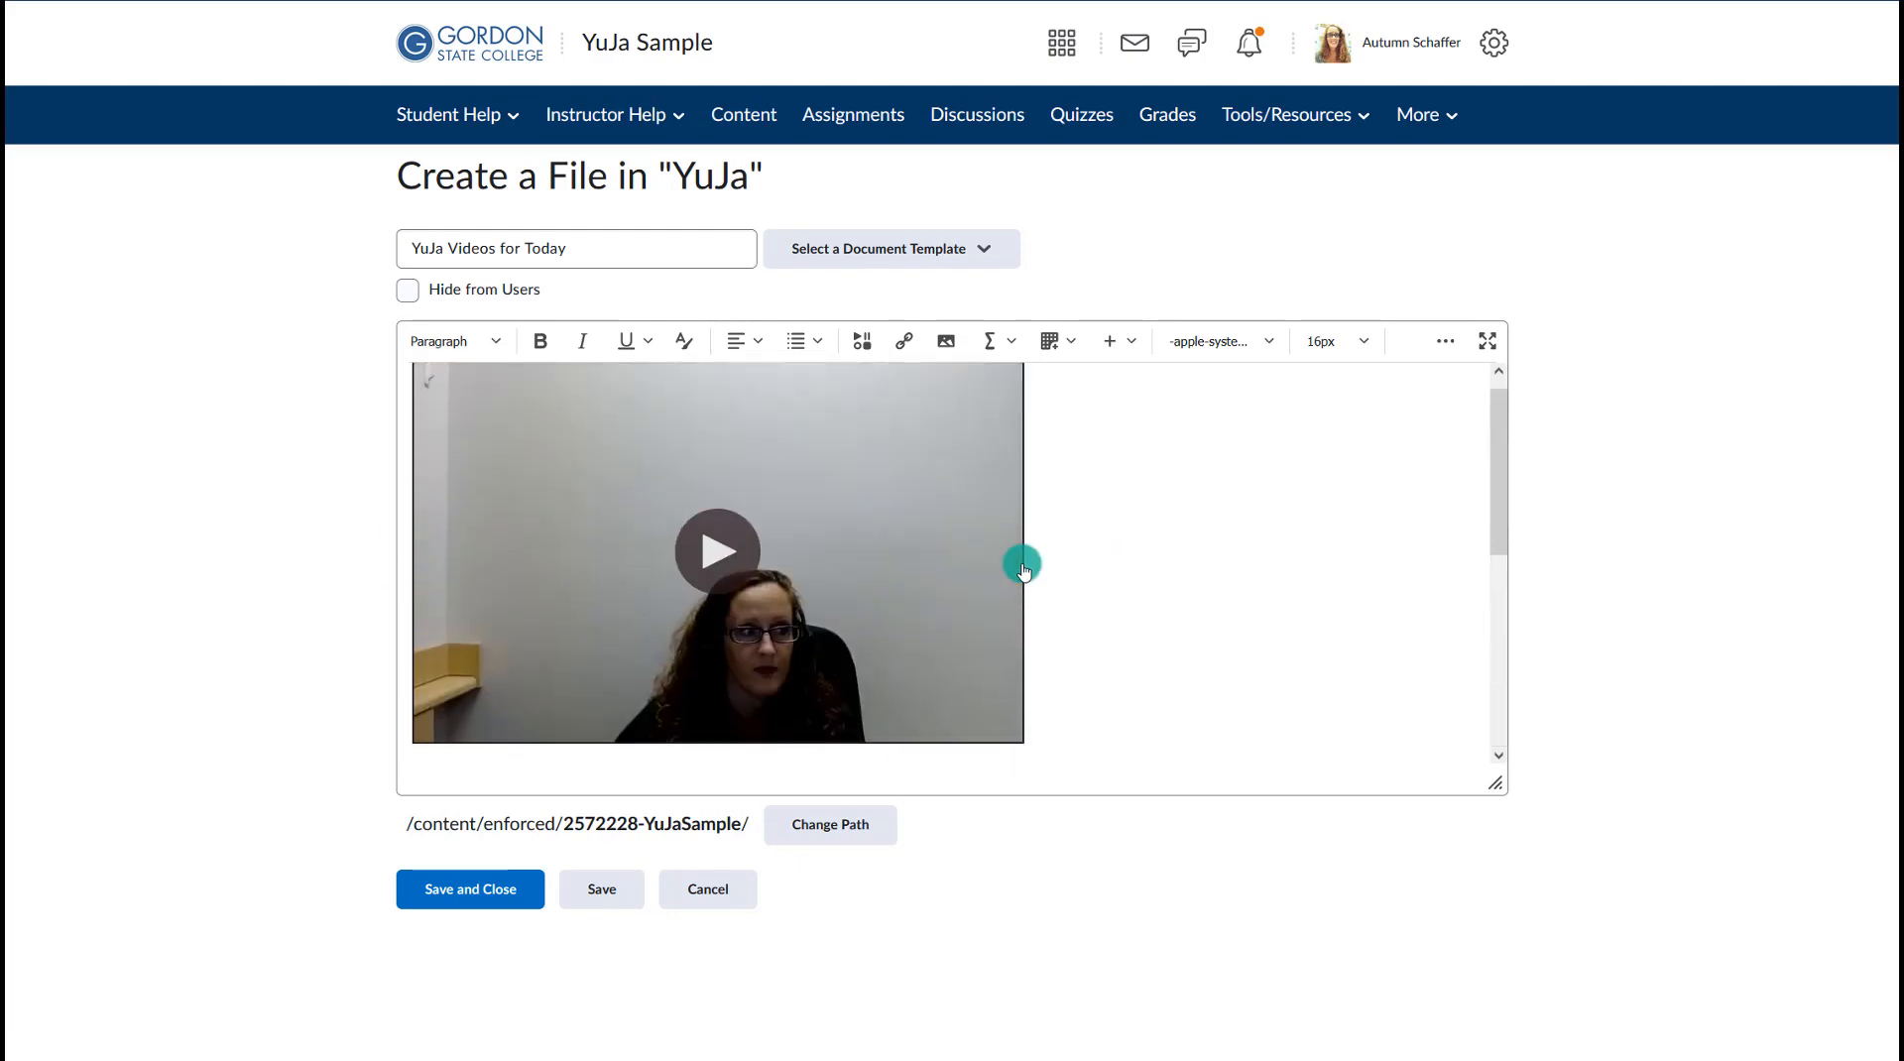
{"action": "scroll", "coordinate": [1055, 556], "scroll_direction": "down", "scroll_amount": 5}
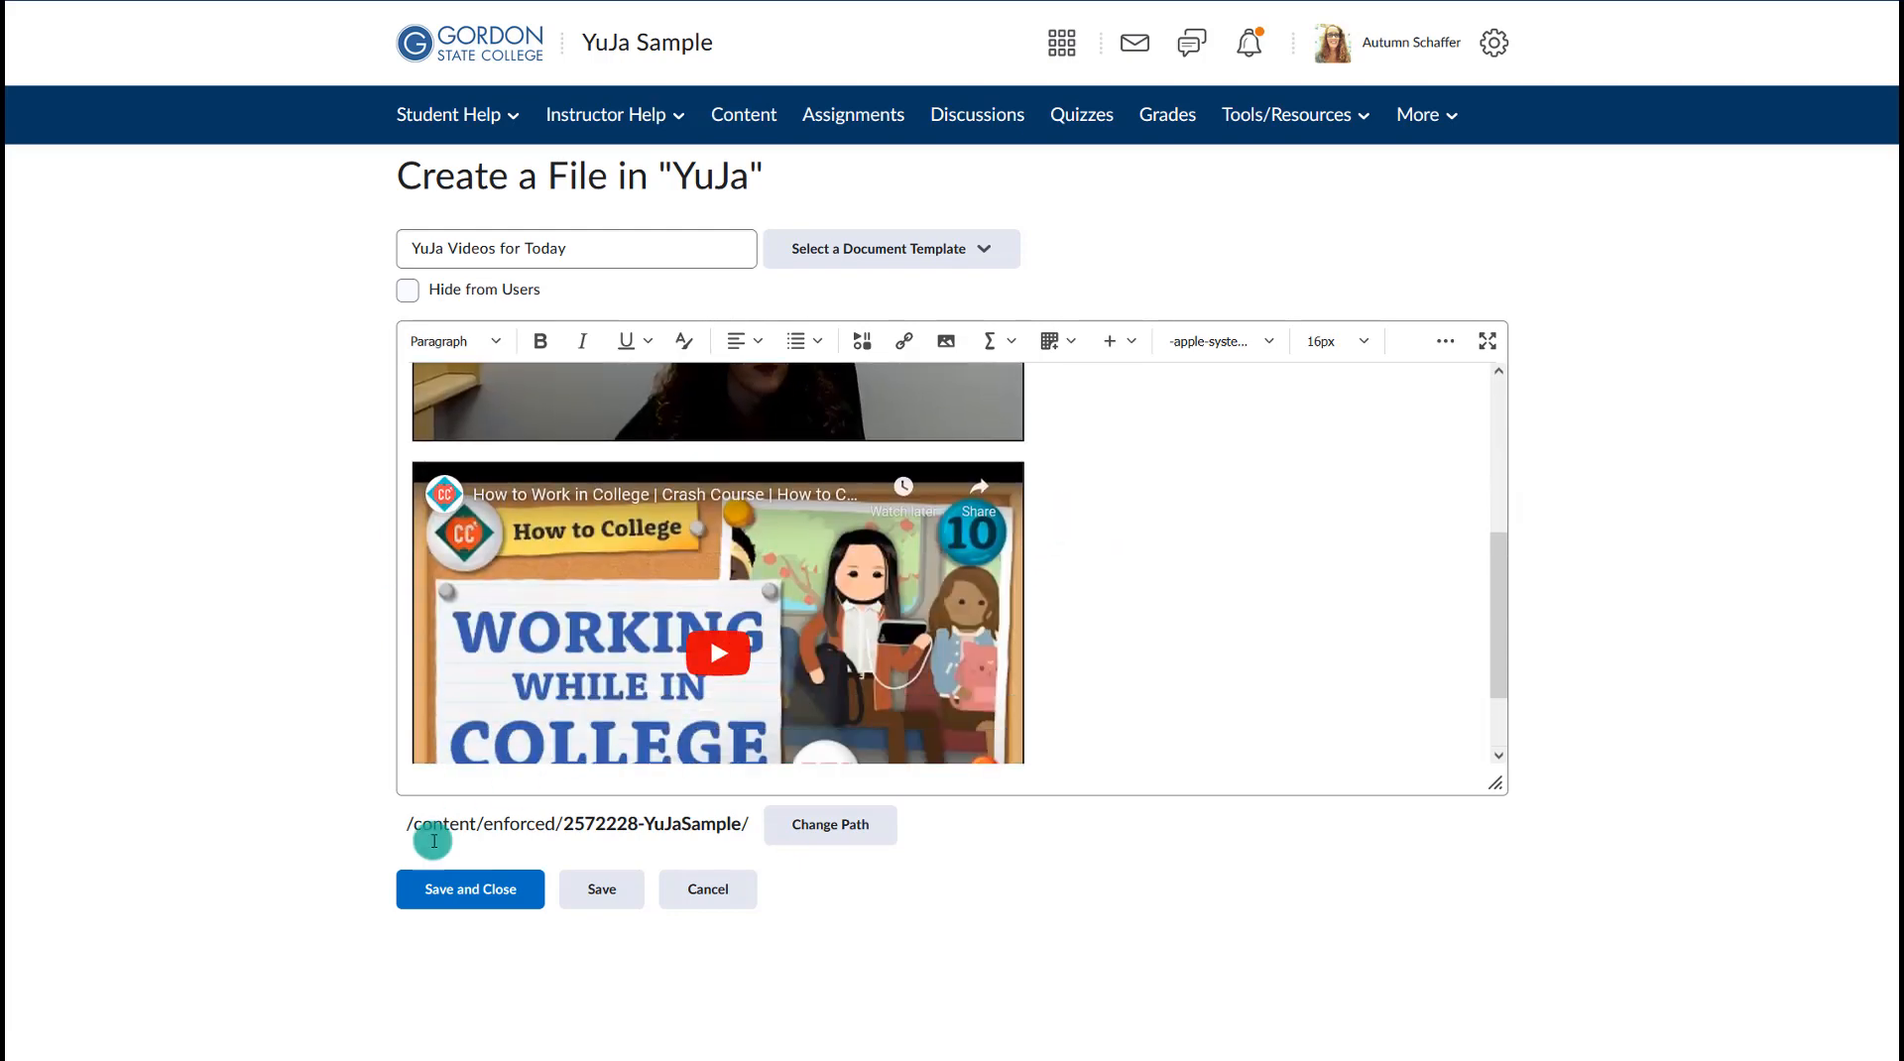
{"action": "left_click", "coordinate": [399, 886]}
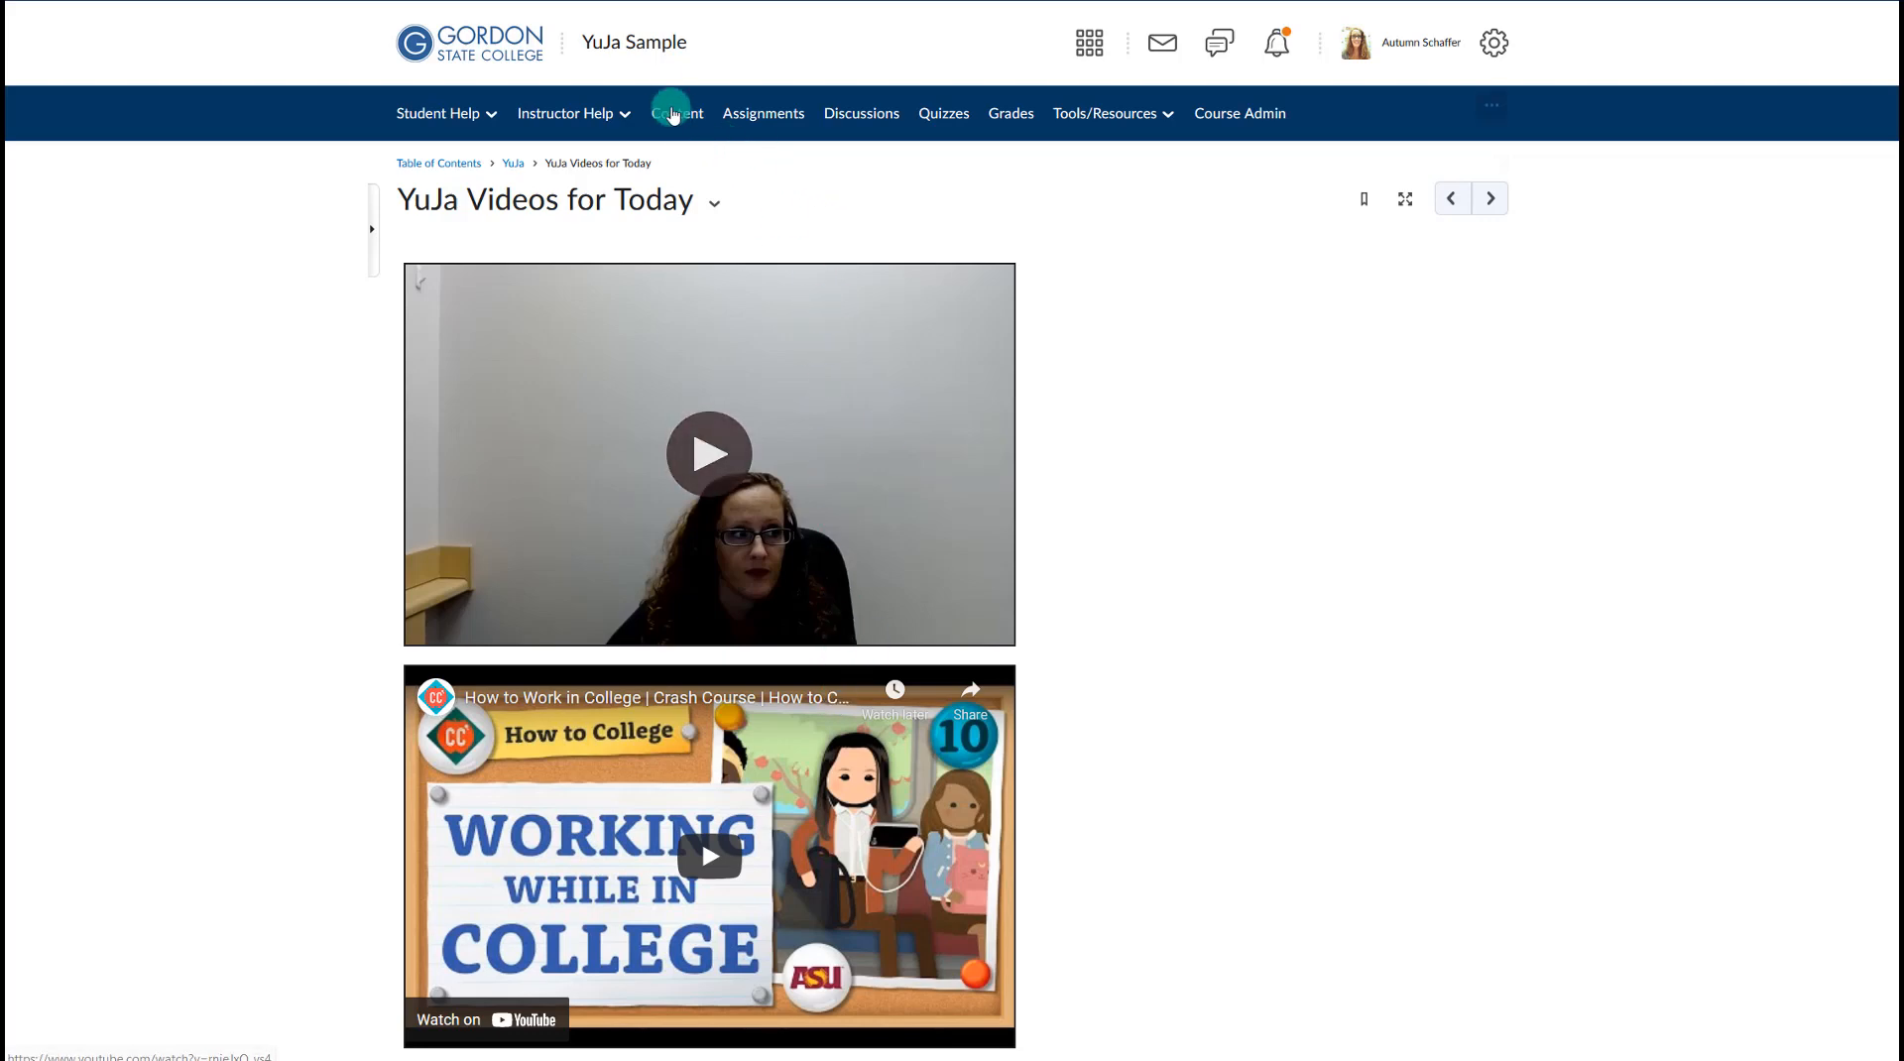
- Start a new announcement from the YuJa Sample course home and insert the YuJa Overview video through the YuJa Media Chooser
{"action": "left_click", "coordinate": [657, 51]}
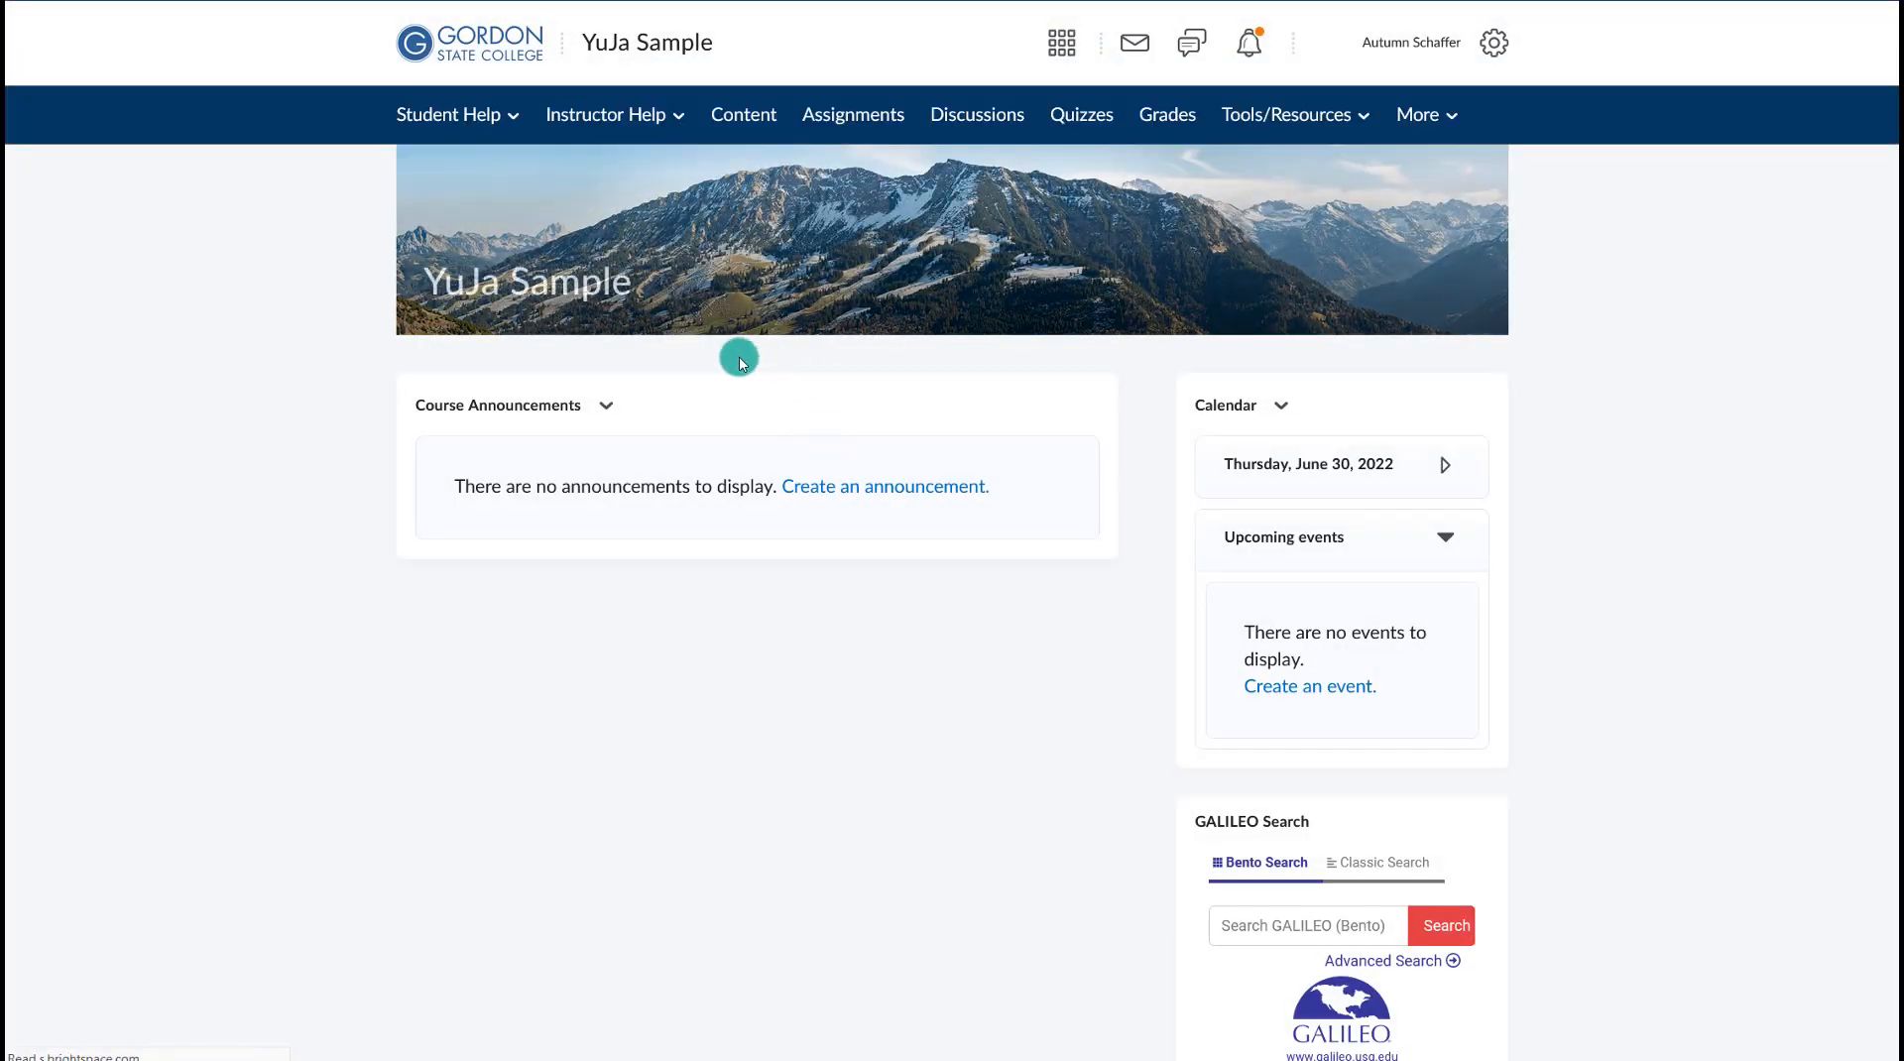
{"action": "left_click", "coordinate": [819, 488]}
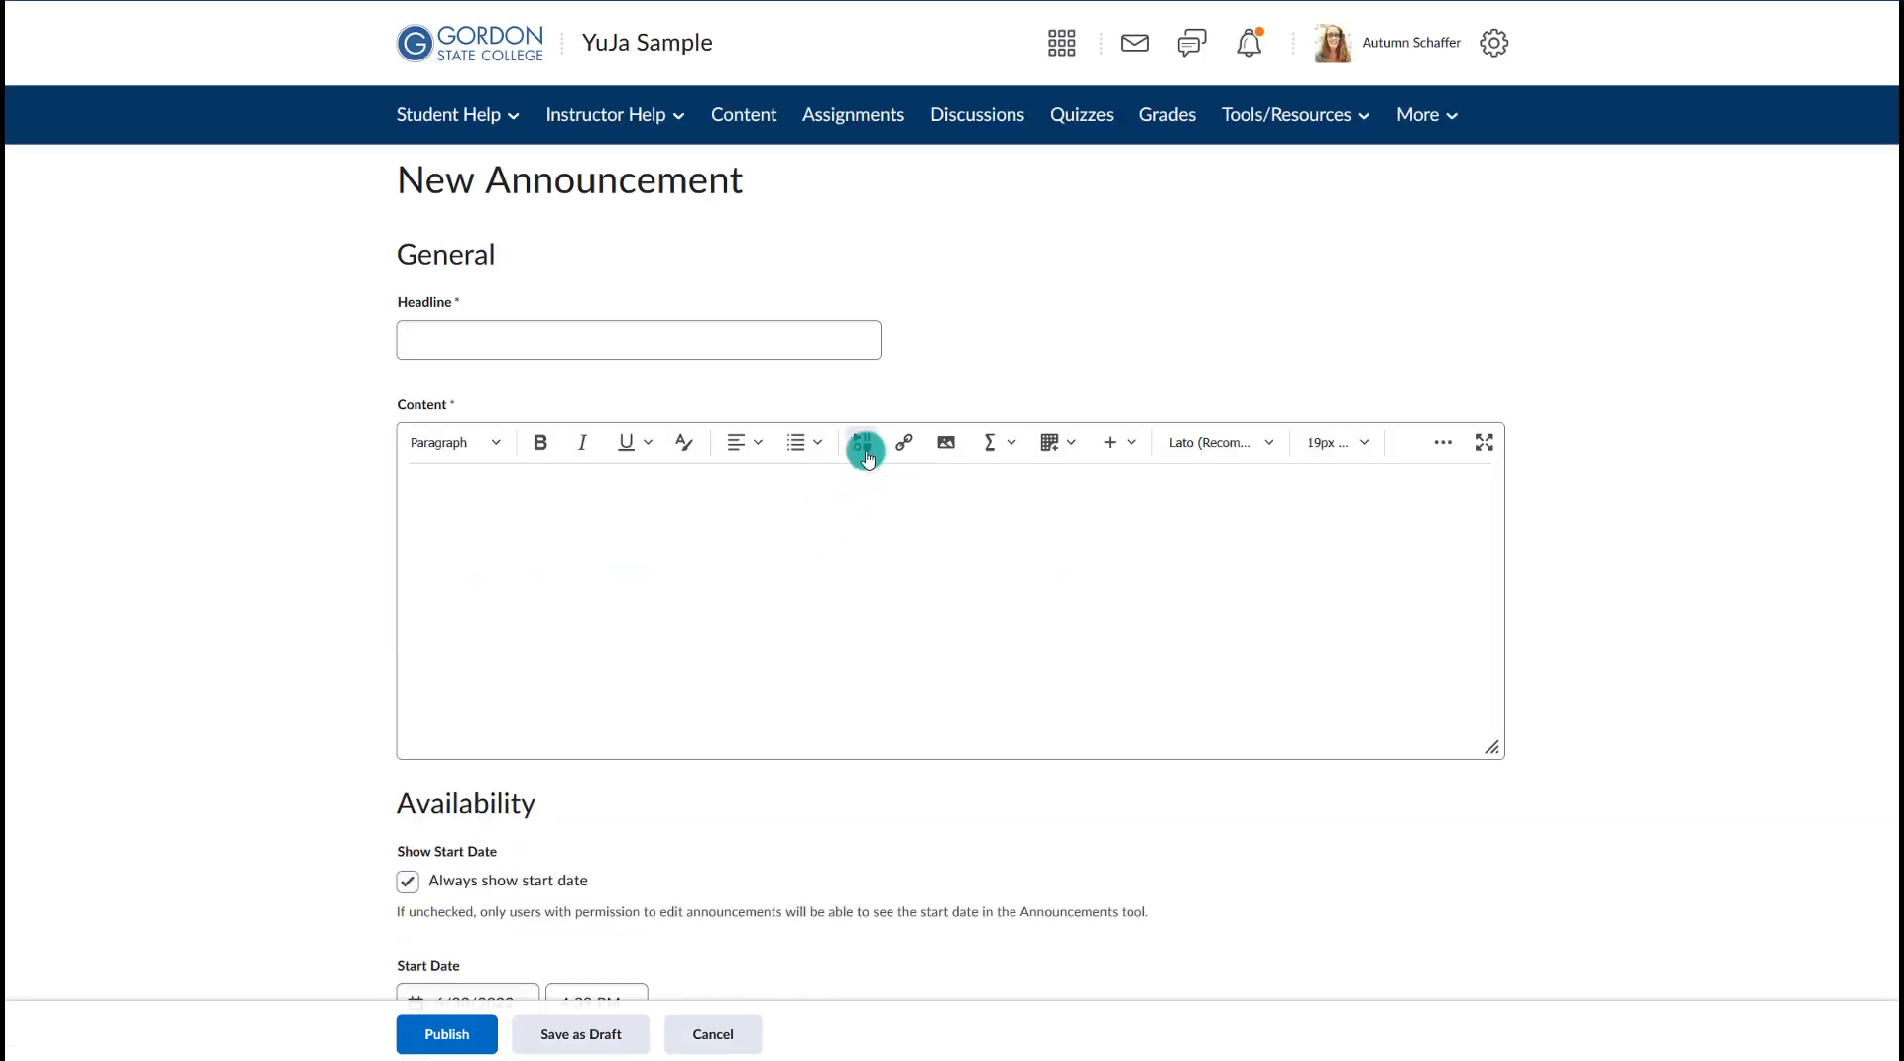
{"action": "left_click", "coordinate": [864, 448]}
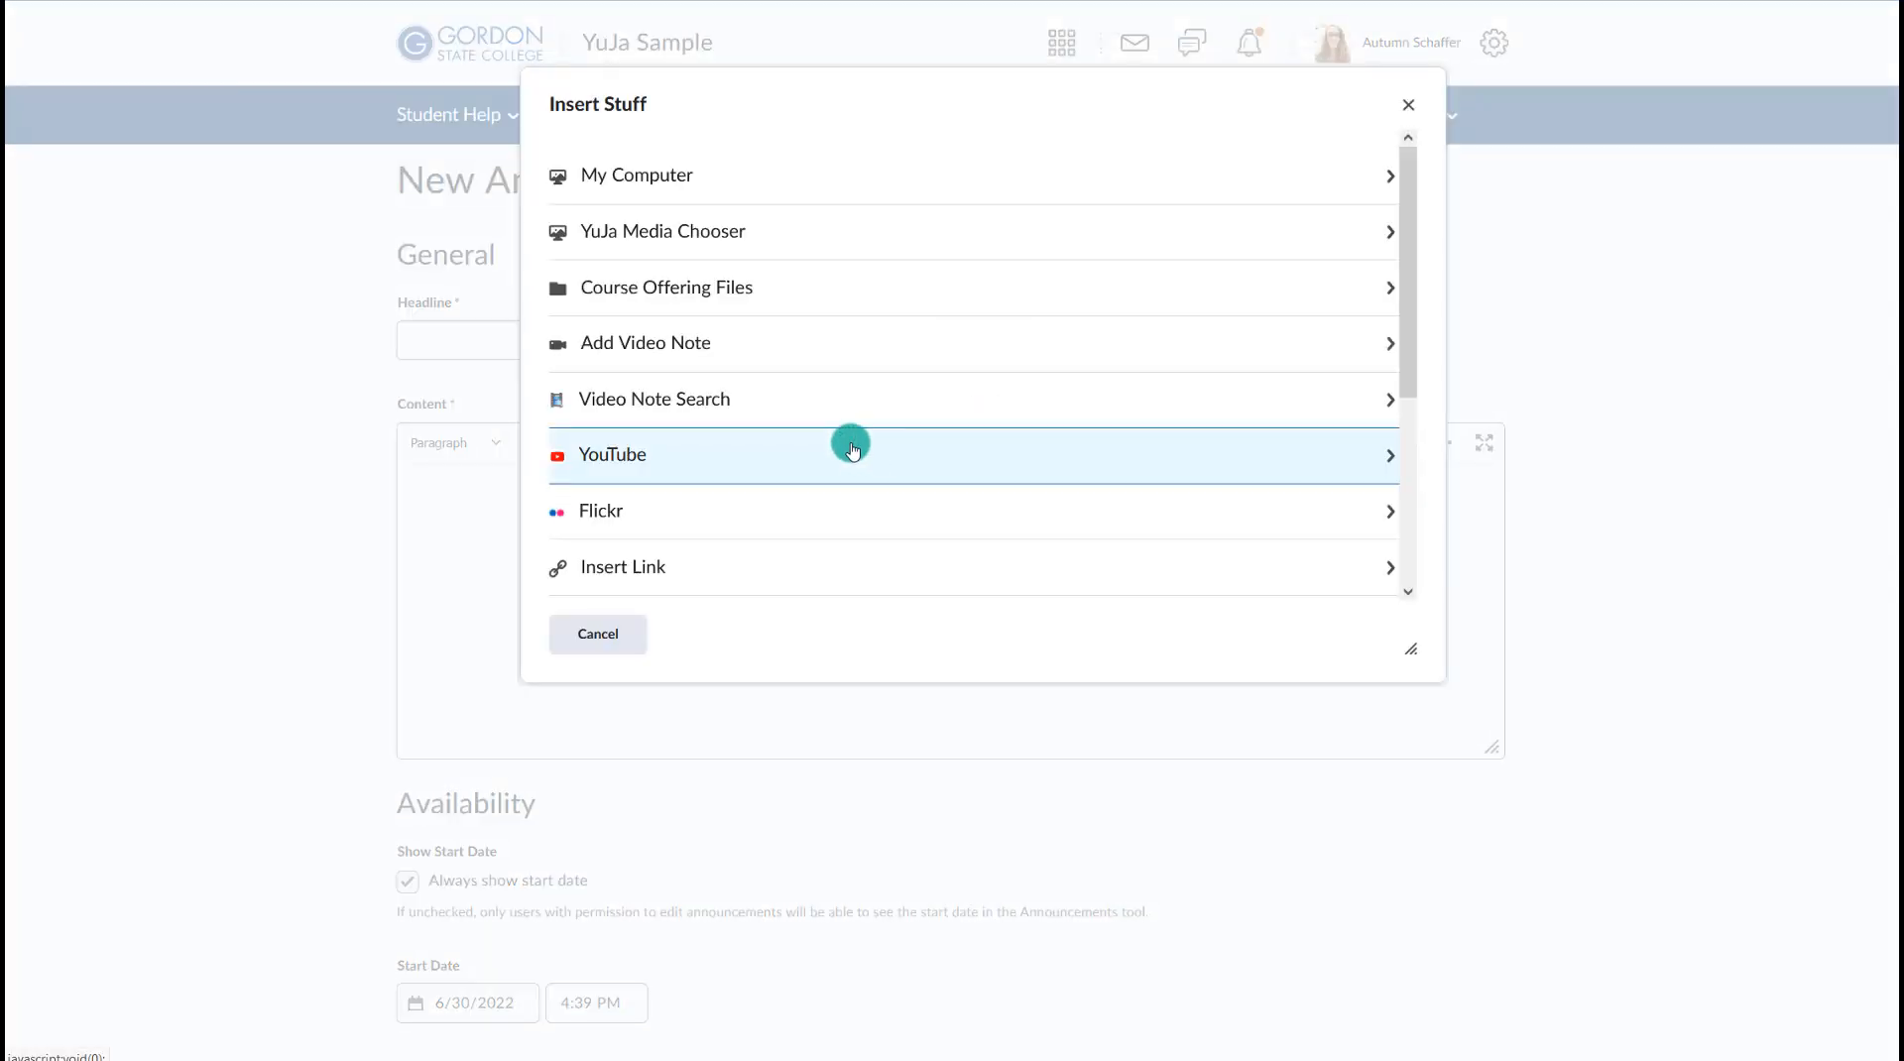
{"action": "left_click", "coordinate": [684, 248]}
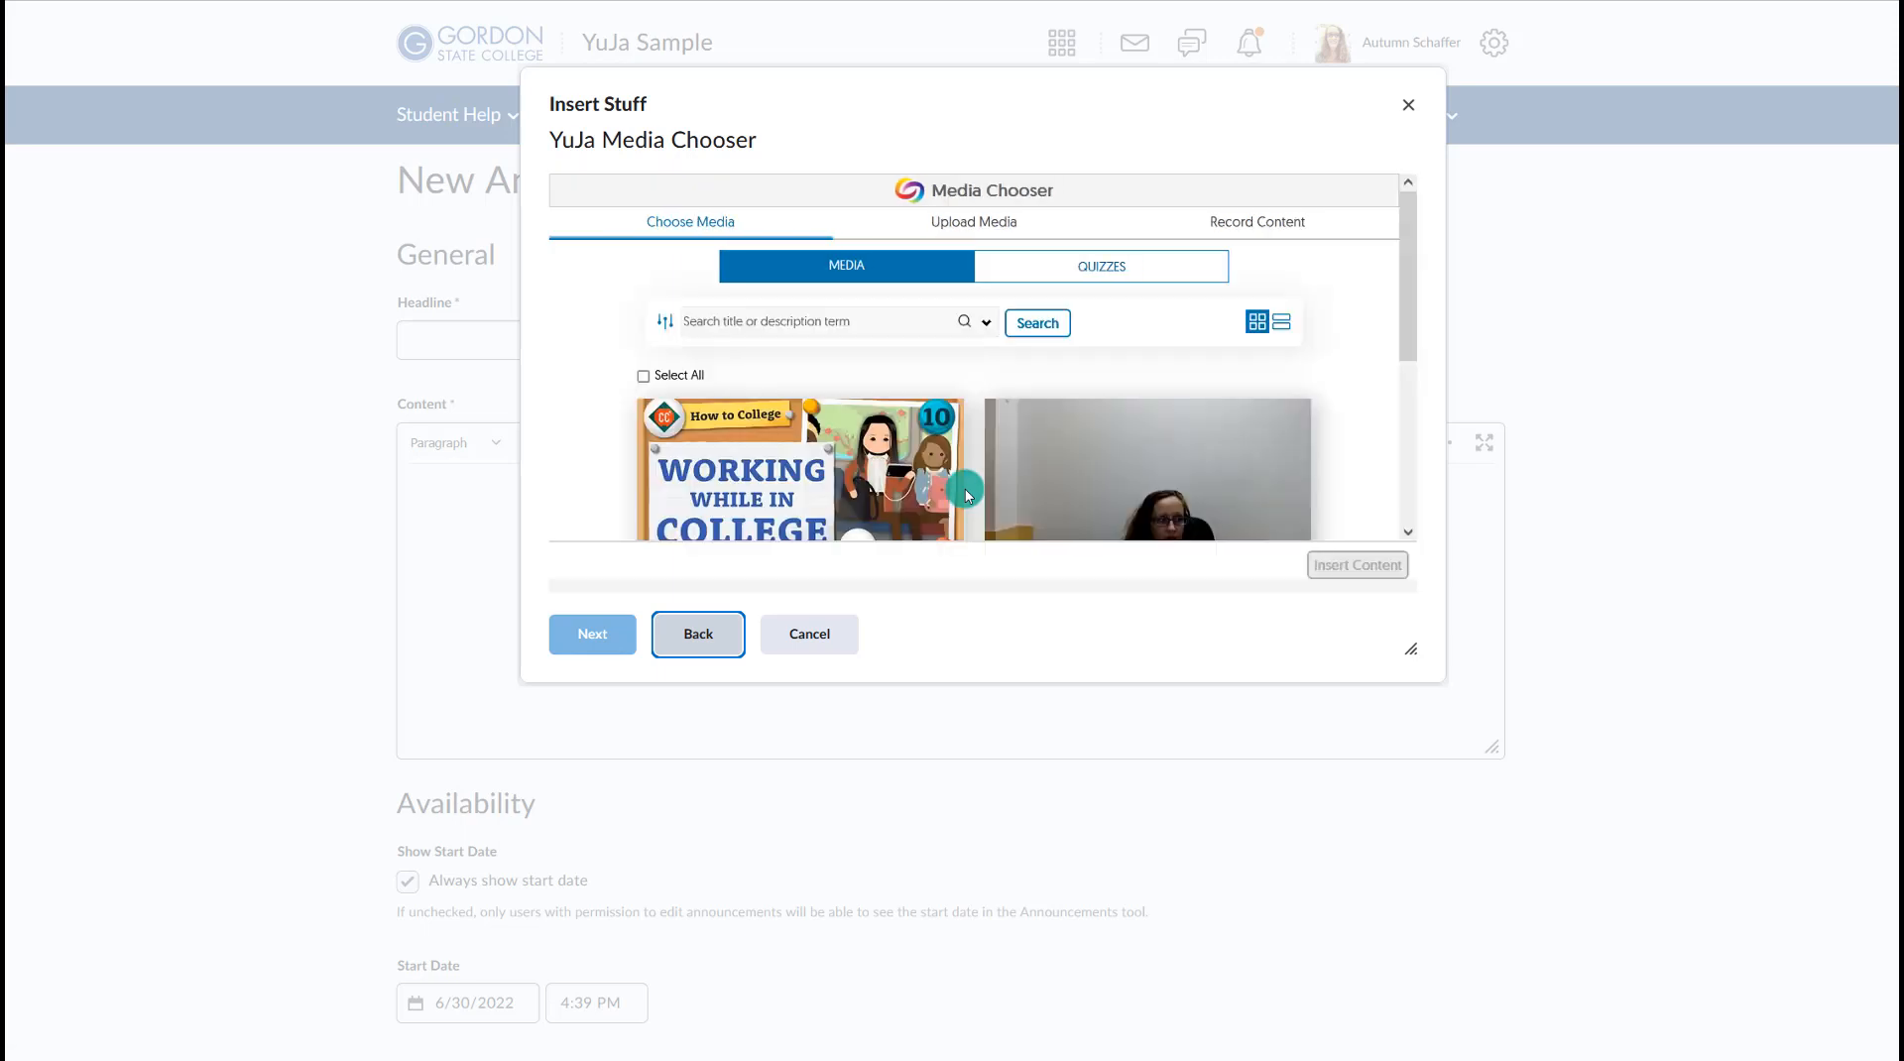
{"action": "scroll", "coordinate": [1022, 422], "scroll_direction": "down", "scroll_amount": 3}
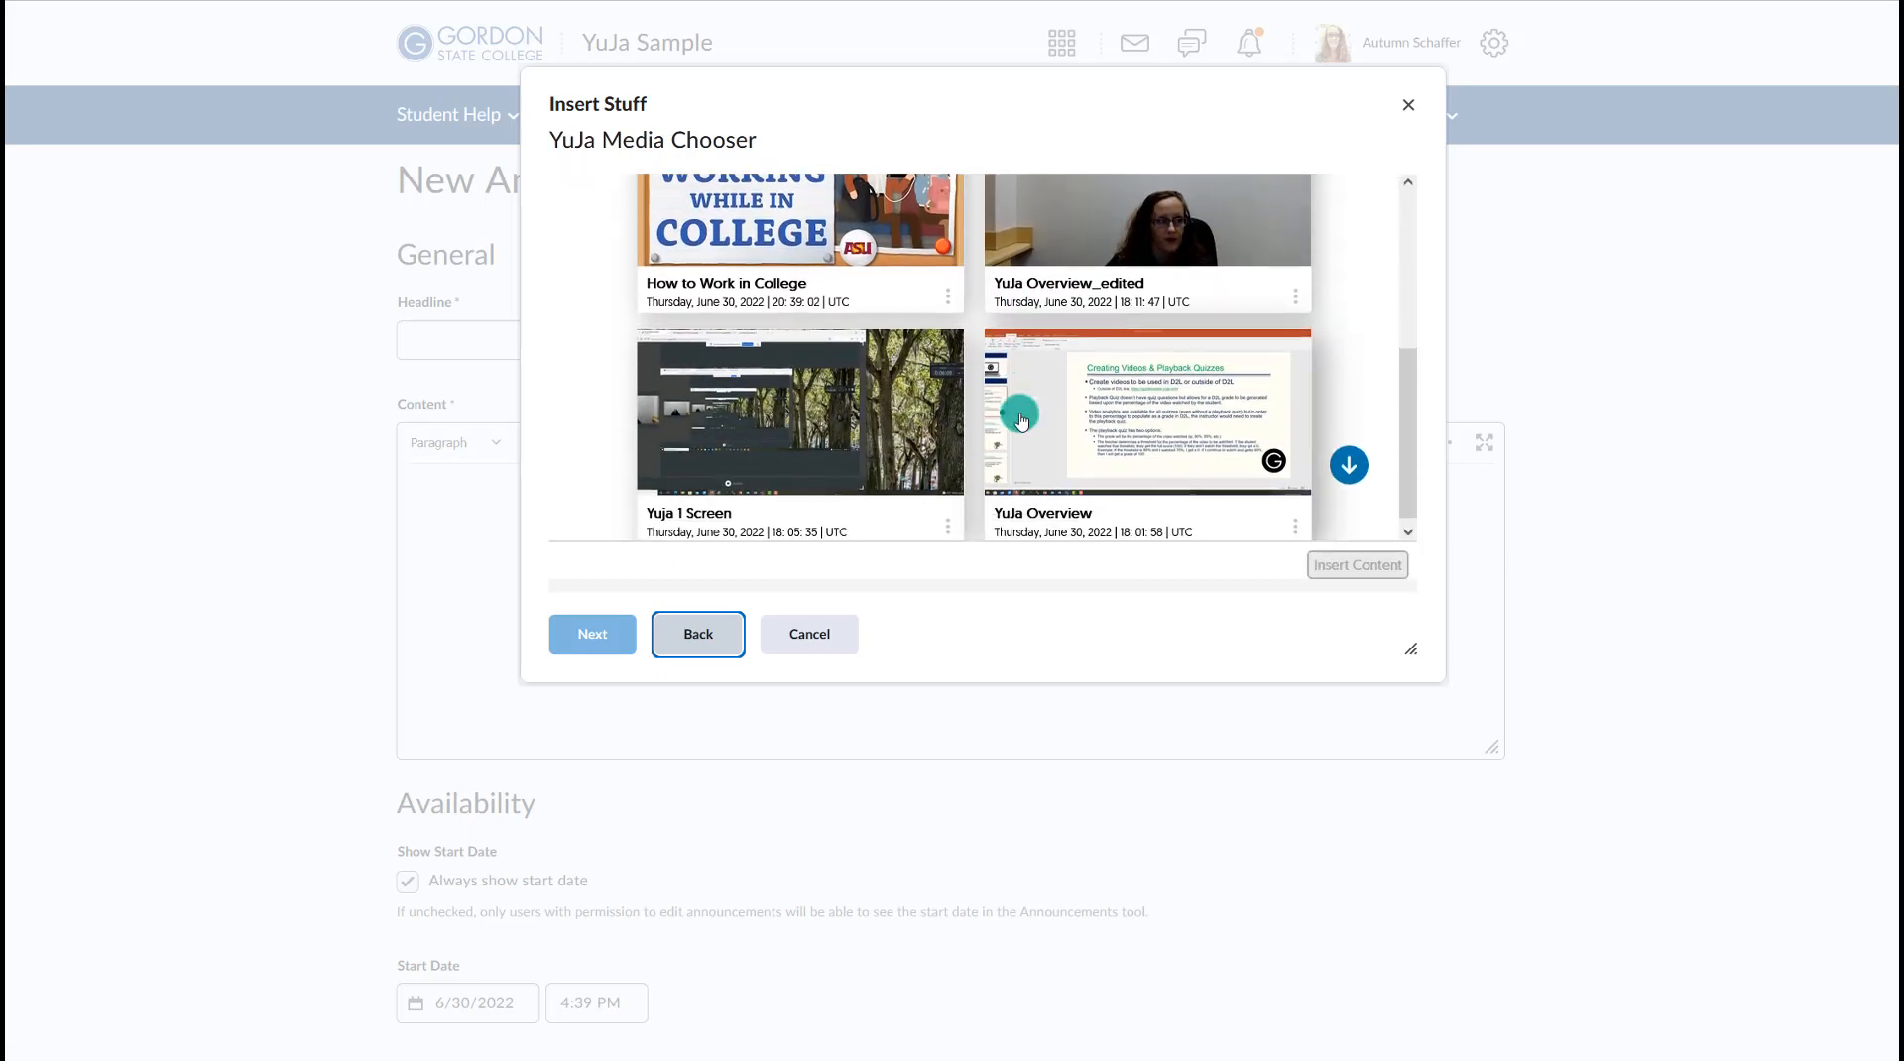
{"action": "left_click", "coordinate": [1021, 421]}
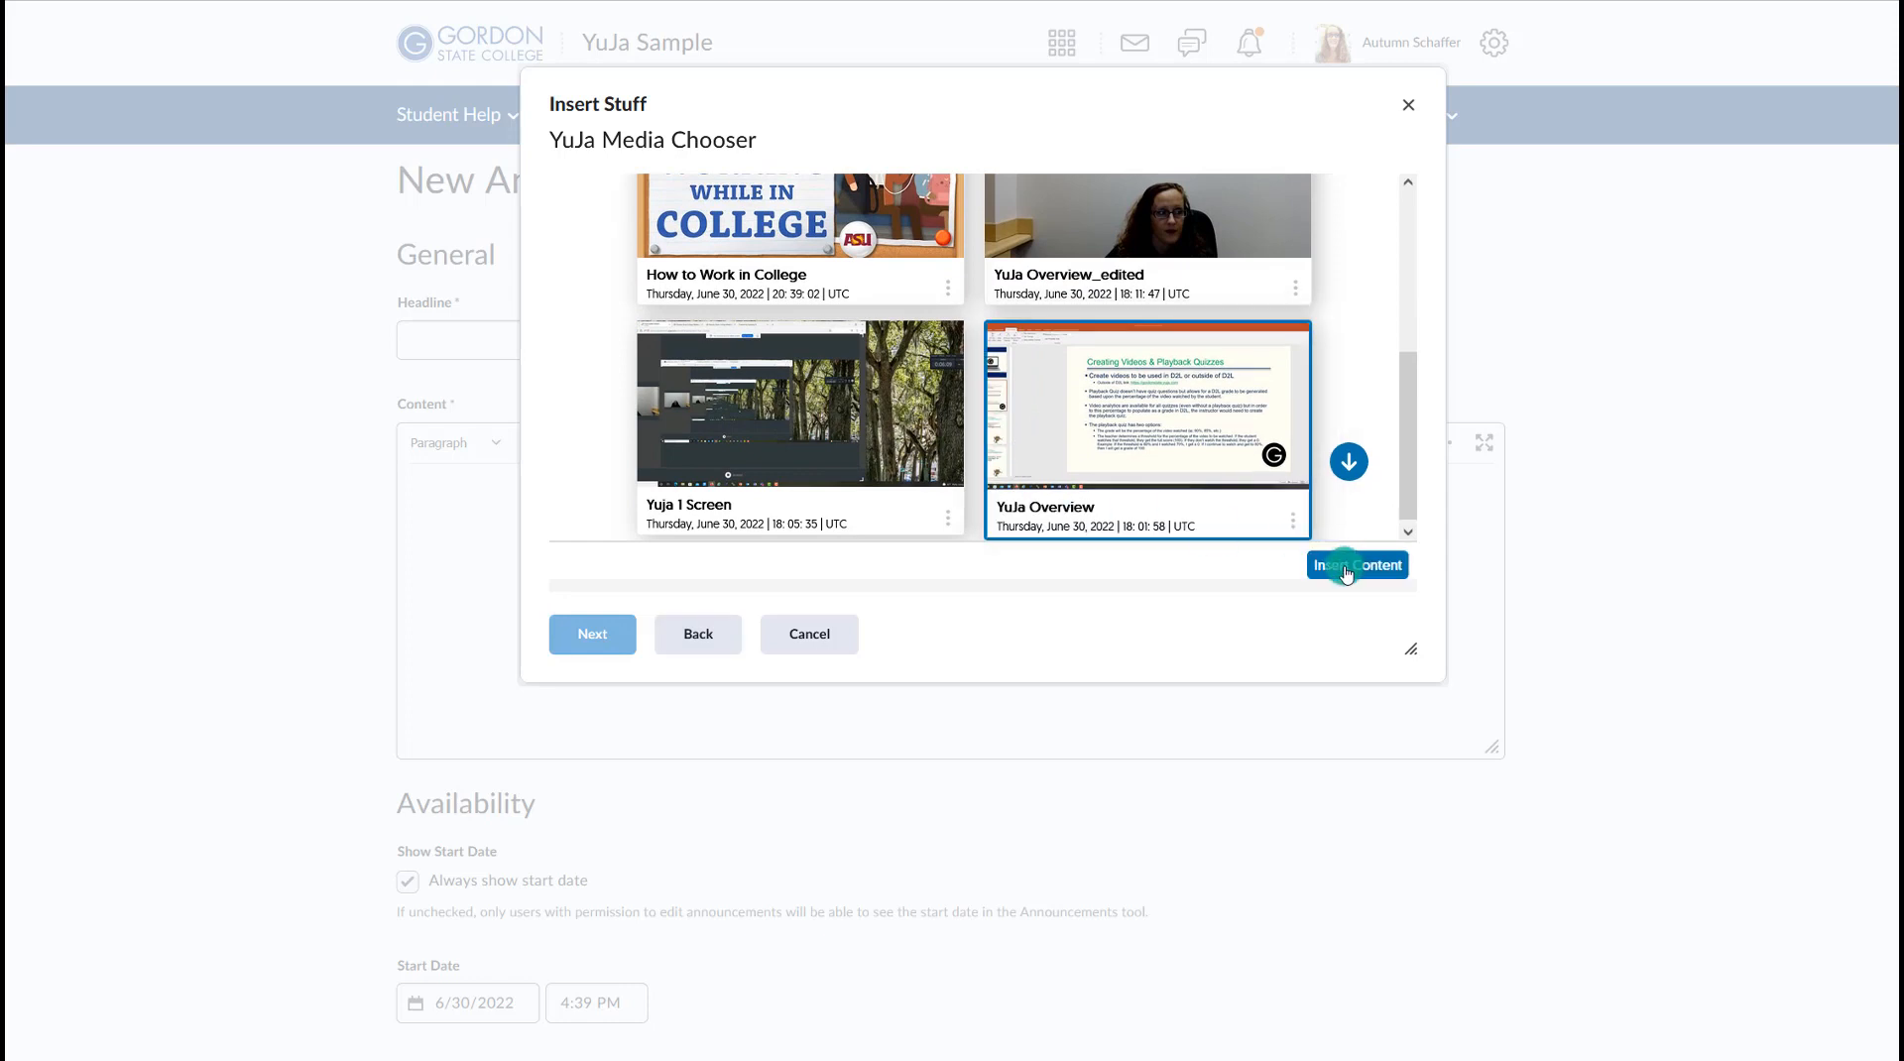
{"action": "left_click", "coordinate": [1346, 567]}
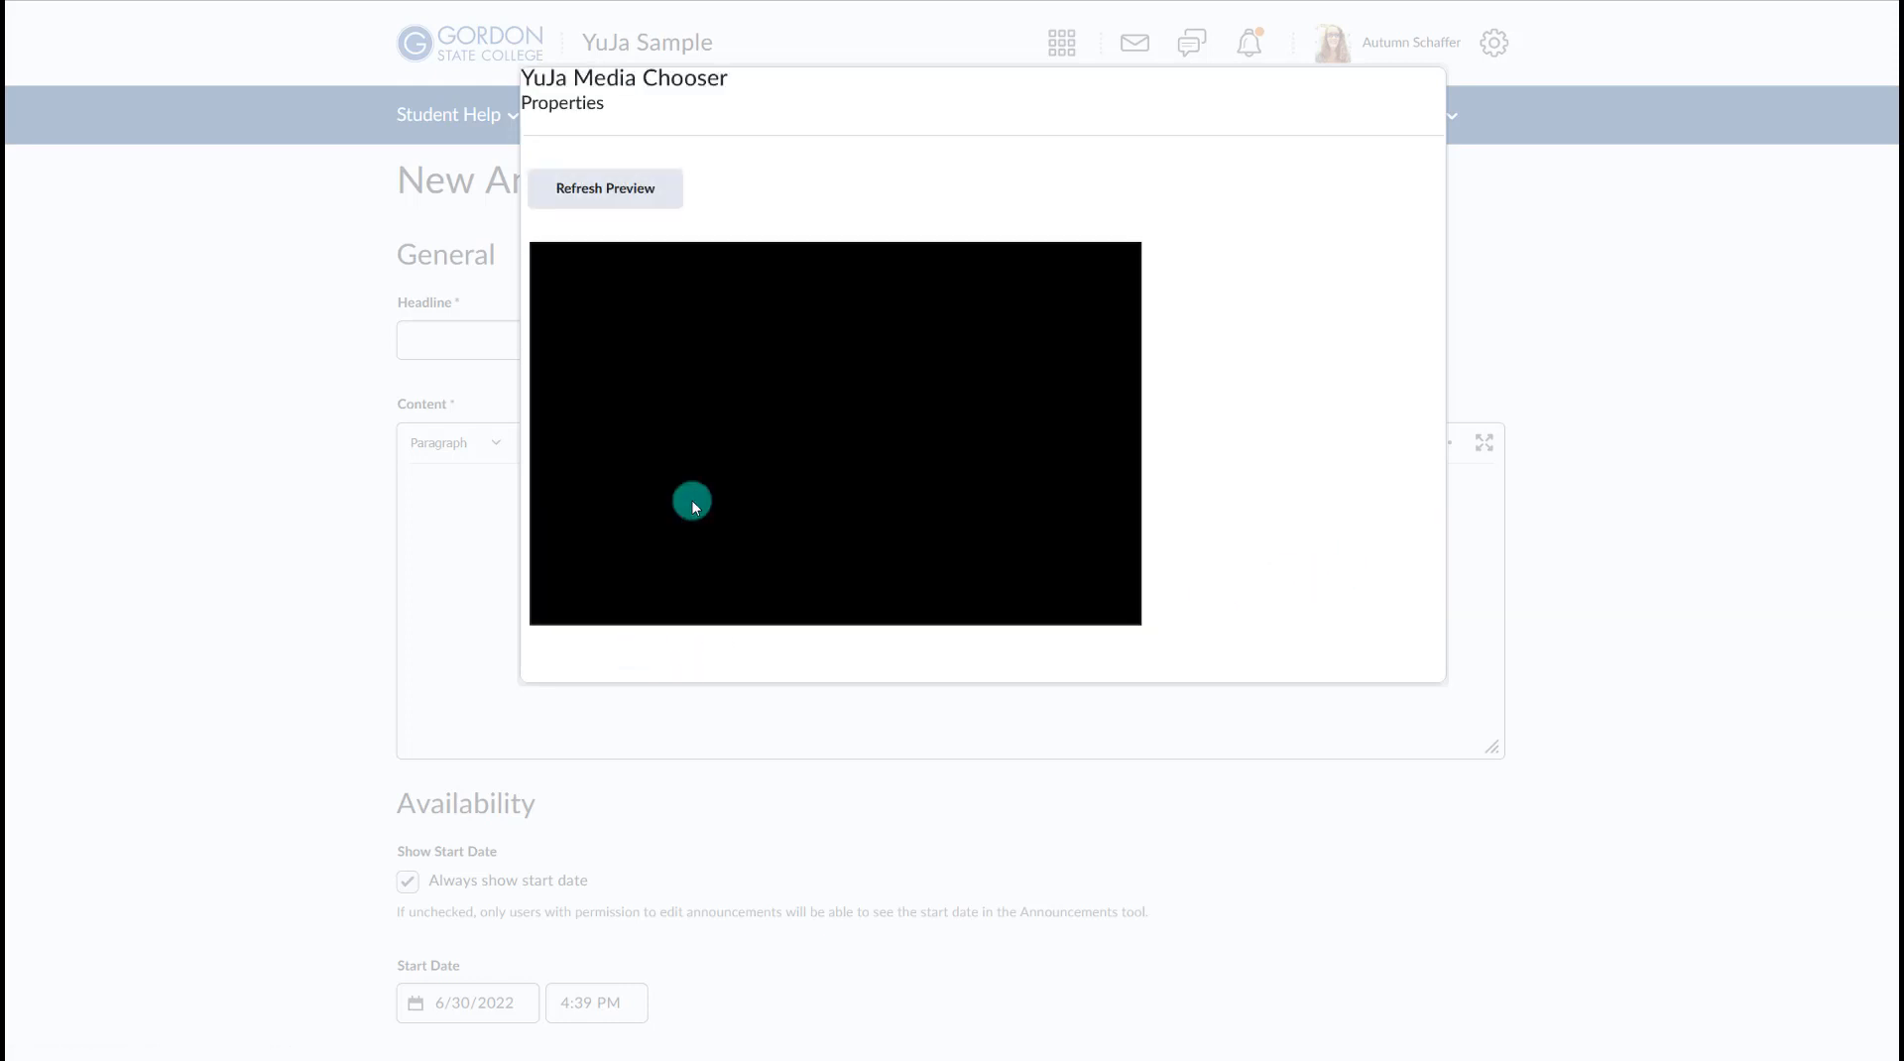
{"action": "left_click", "coordinate": [595, 633]}
- Set the announcement's headline to Look at this and publish it
{"action": "left_click", "coordinate": [479, 342]}
{"action": "type", "text": "Look at this"}
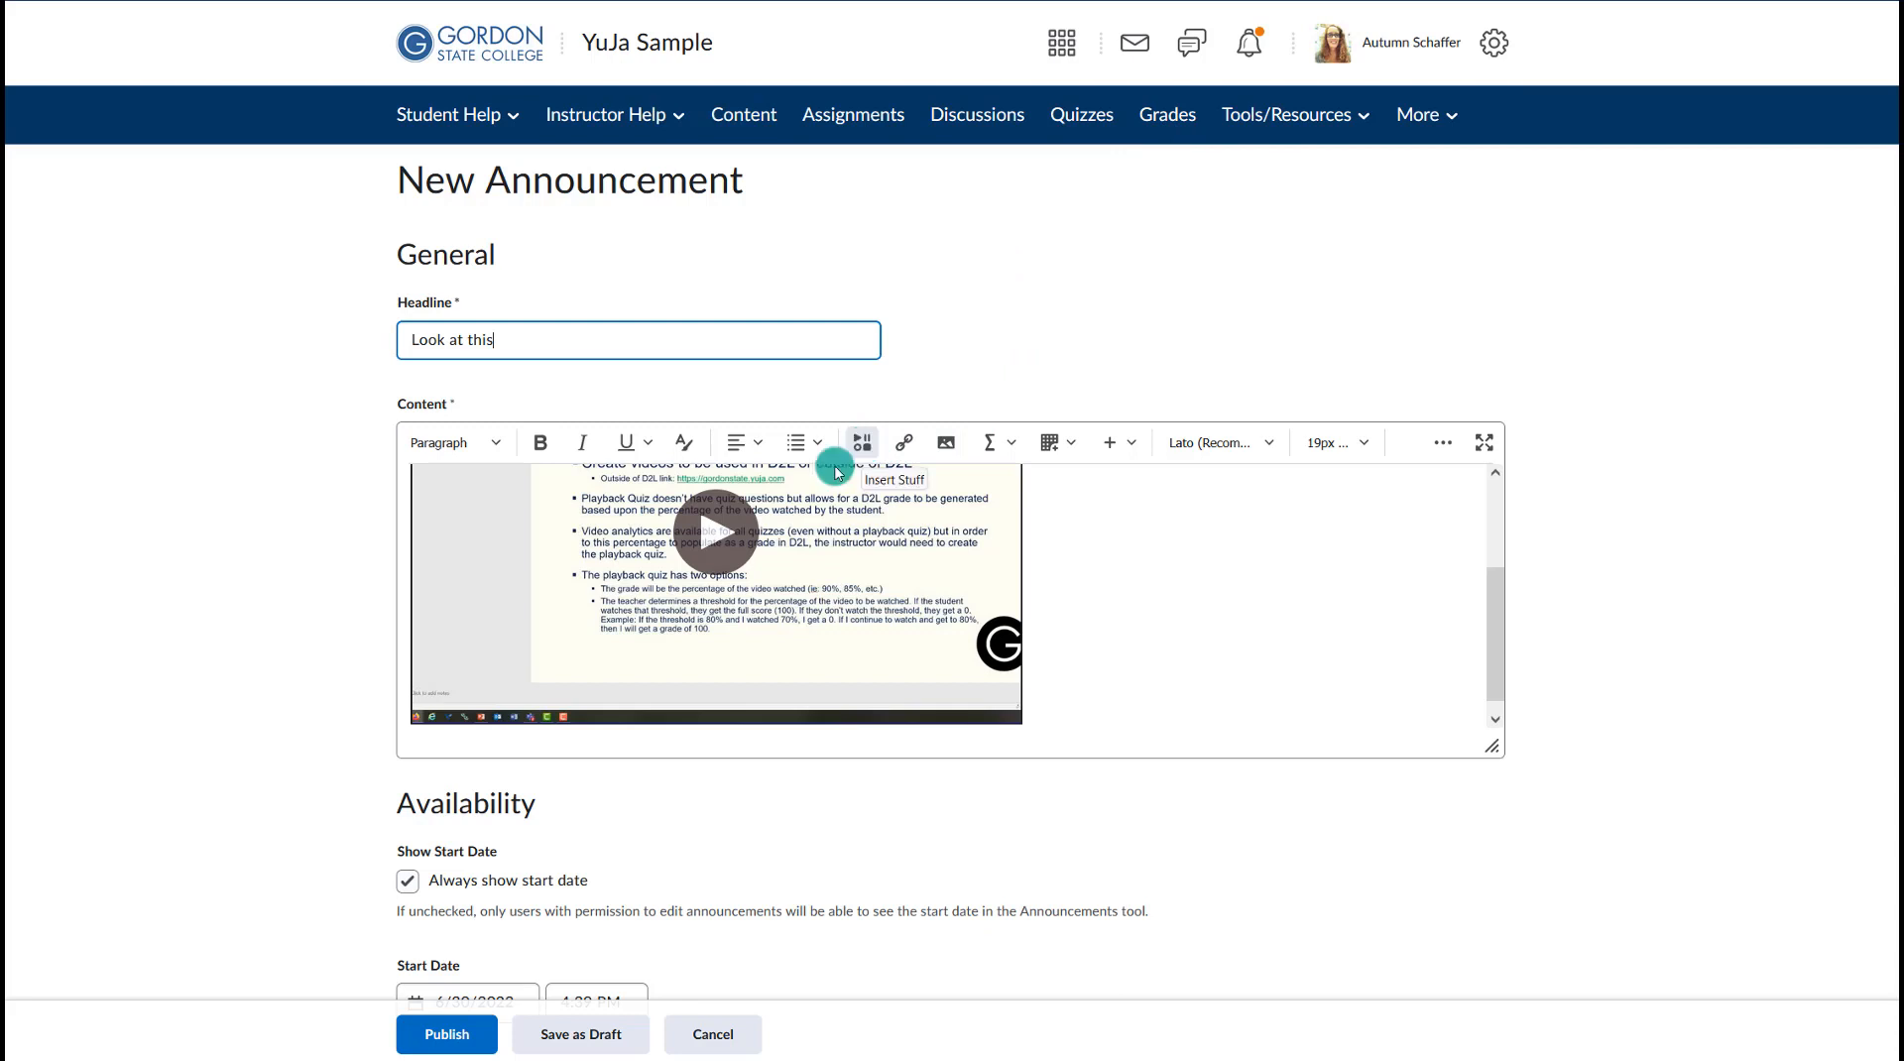
{"action": "left_click", "coordinate": [447, 1033]}
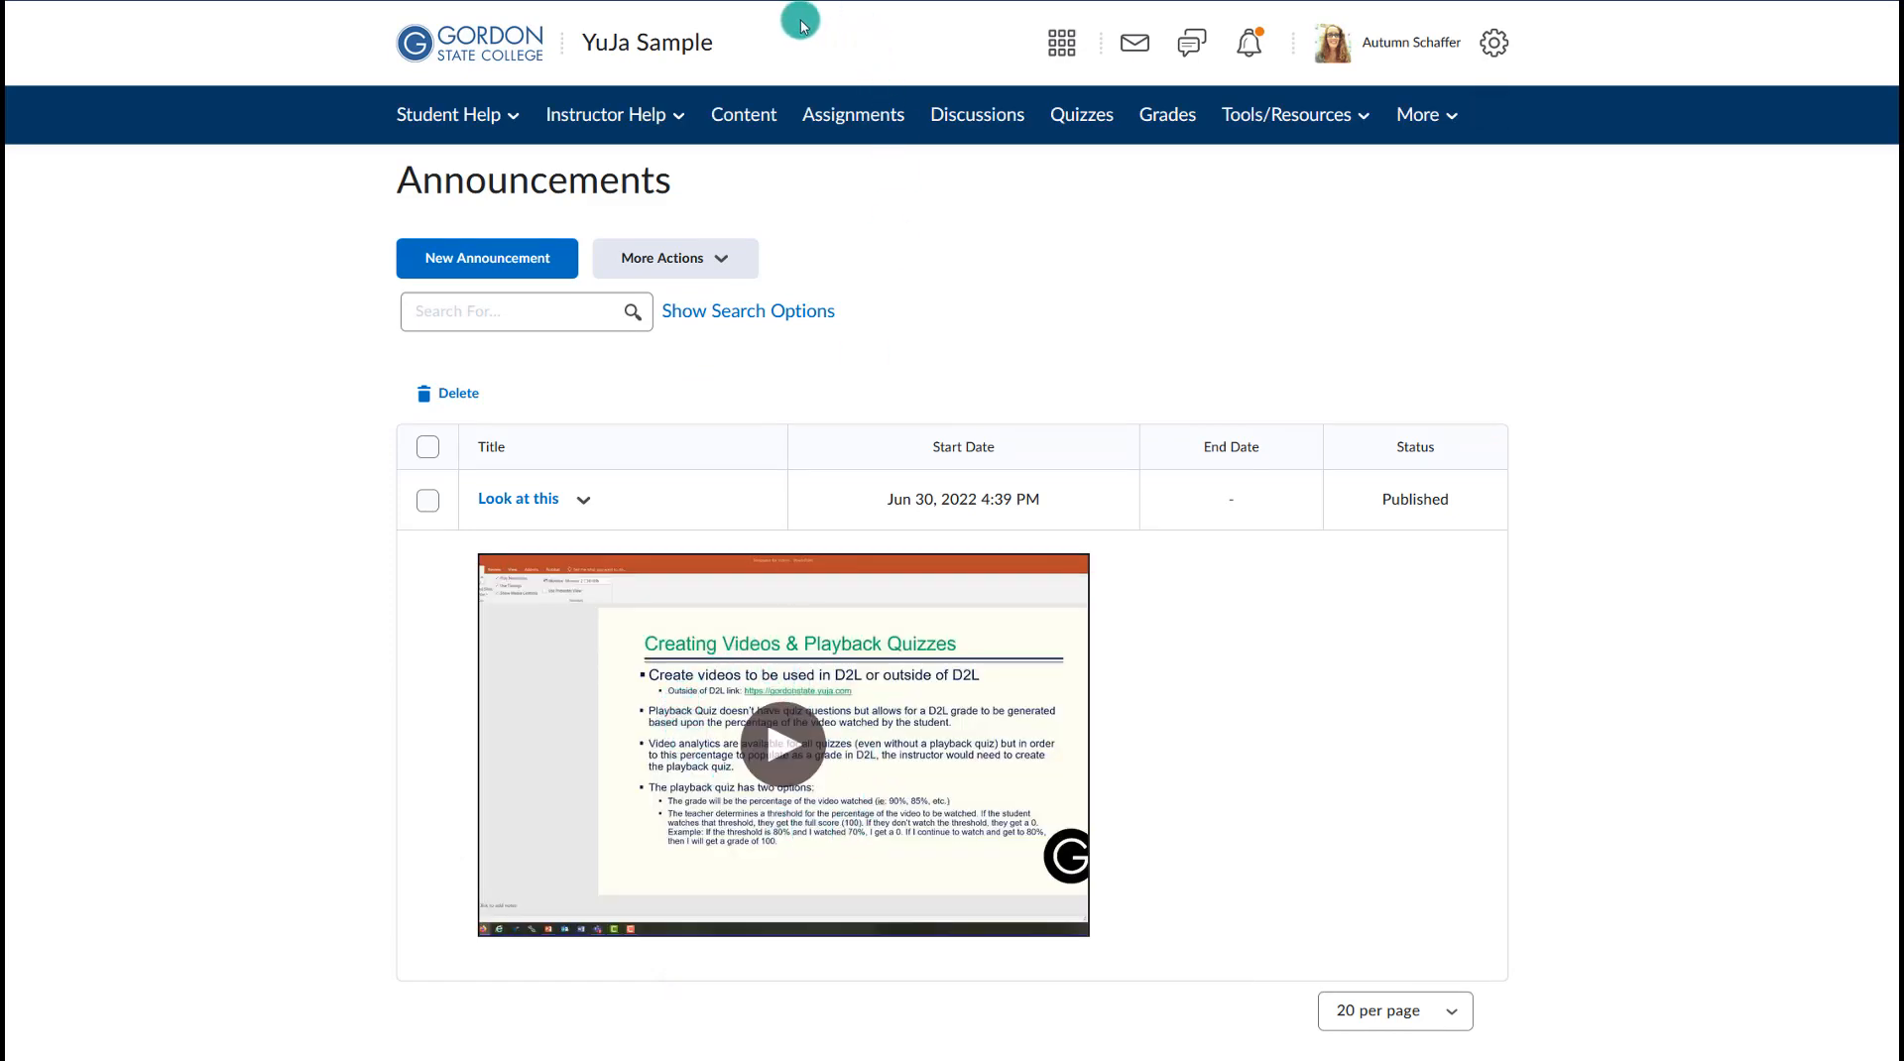
- Open the announcement's video on the course home page and move the webcam inset to the lower-left part of the slide view
{"action": "left_click", "coordinate": [645, 50]}
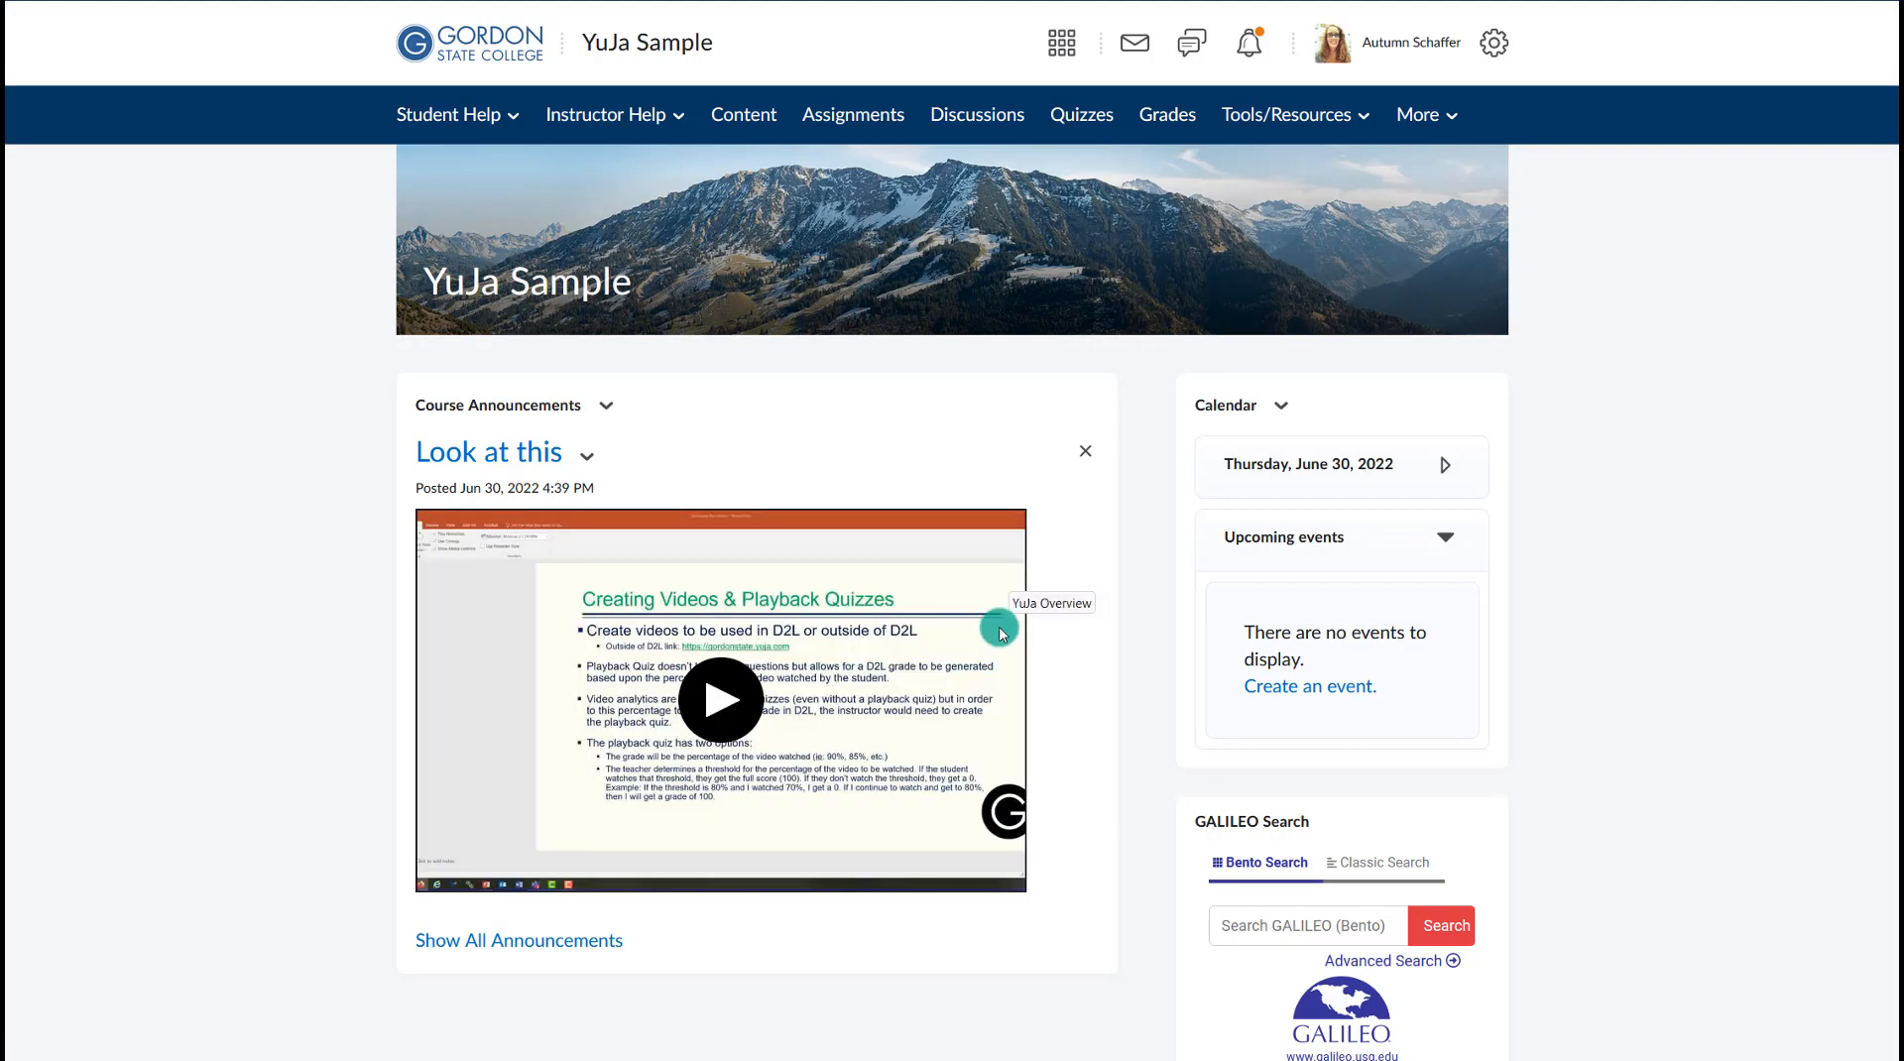
{"action": "left_click", "coordinate": [1000, 635]}
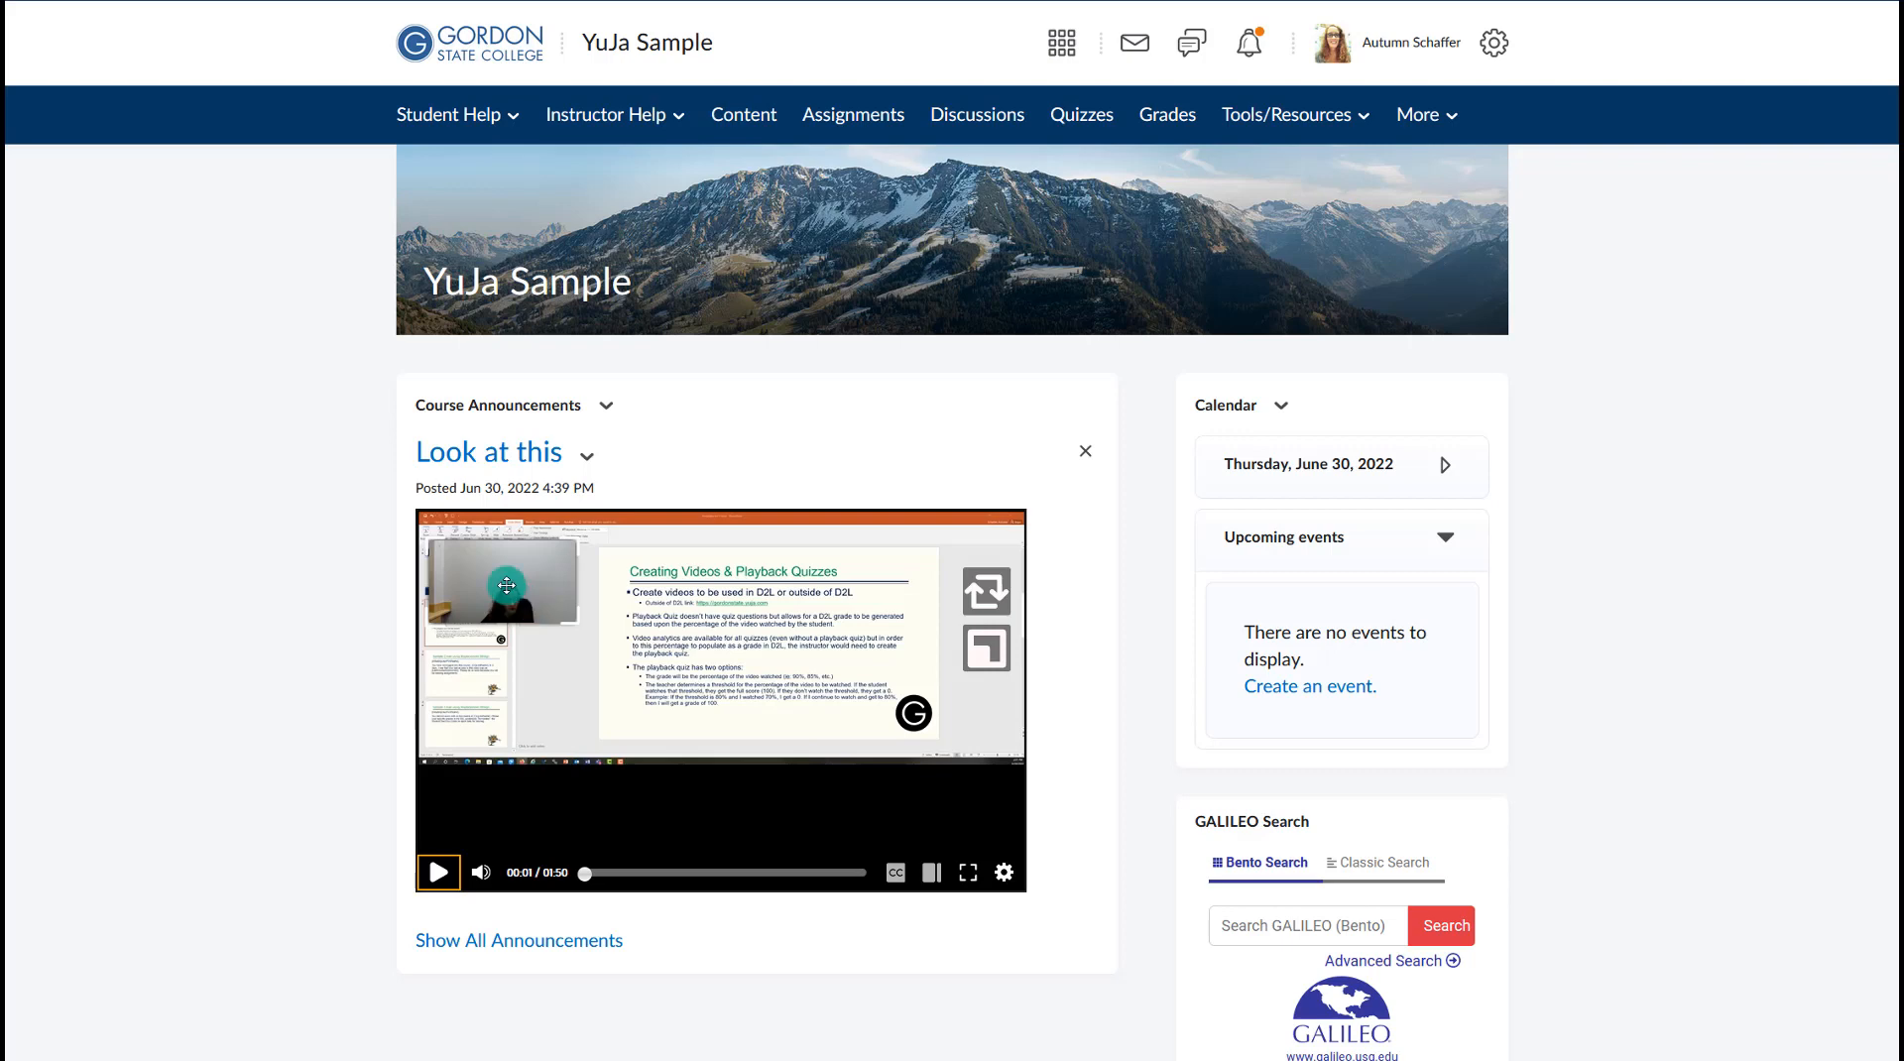
{"action": "left_click_drag", "start_coordinate": [500, 585], "coordinate": [486, 716]}
{"action": "left_click_drag", "start_coordinate": [627, 725], "coordinate": [472, 710]}
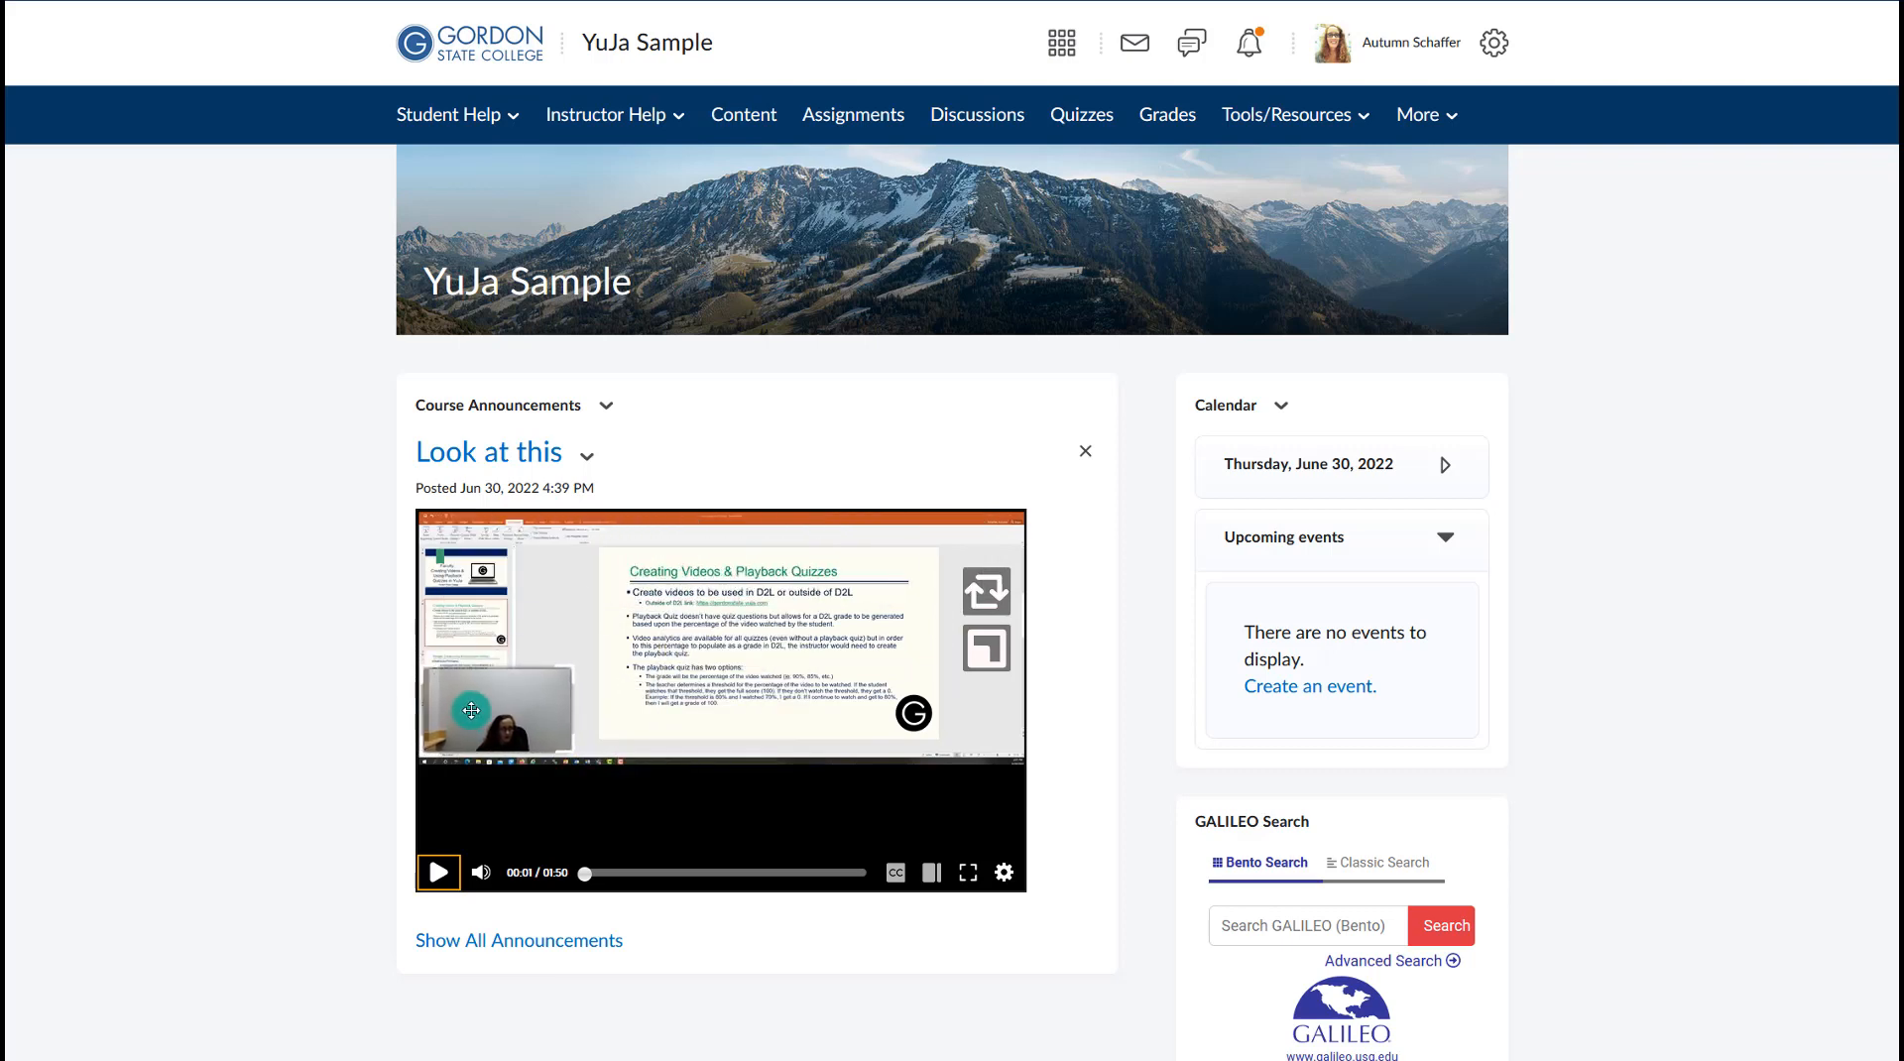
- Swap the webcam and slide feeds and back, try the side-by-side and single-feed layouts, and restore the picture-in-picture layout
{"action": "left_click", "coordinate": [989, 592]}
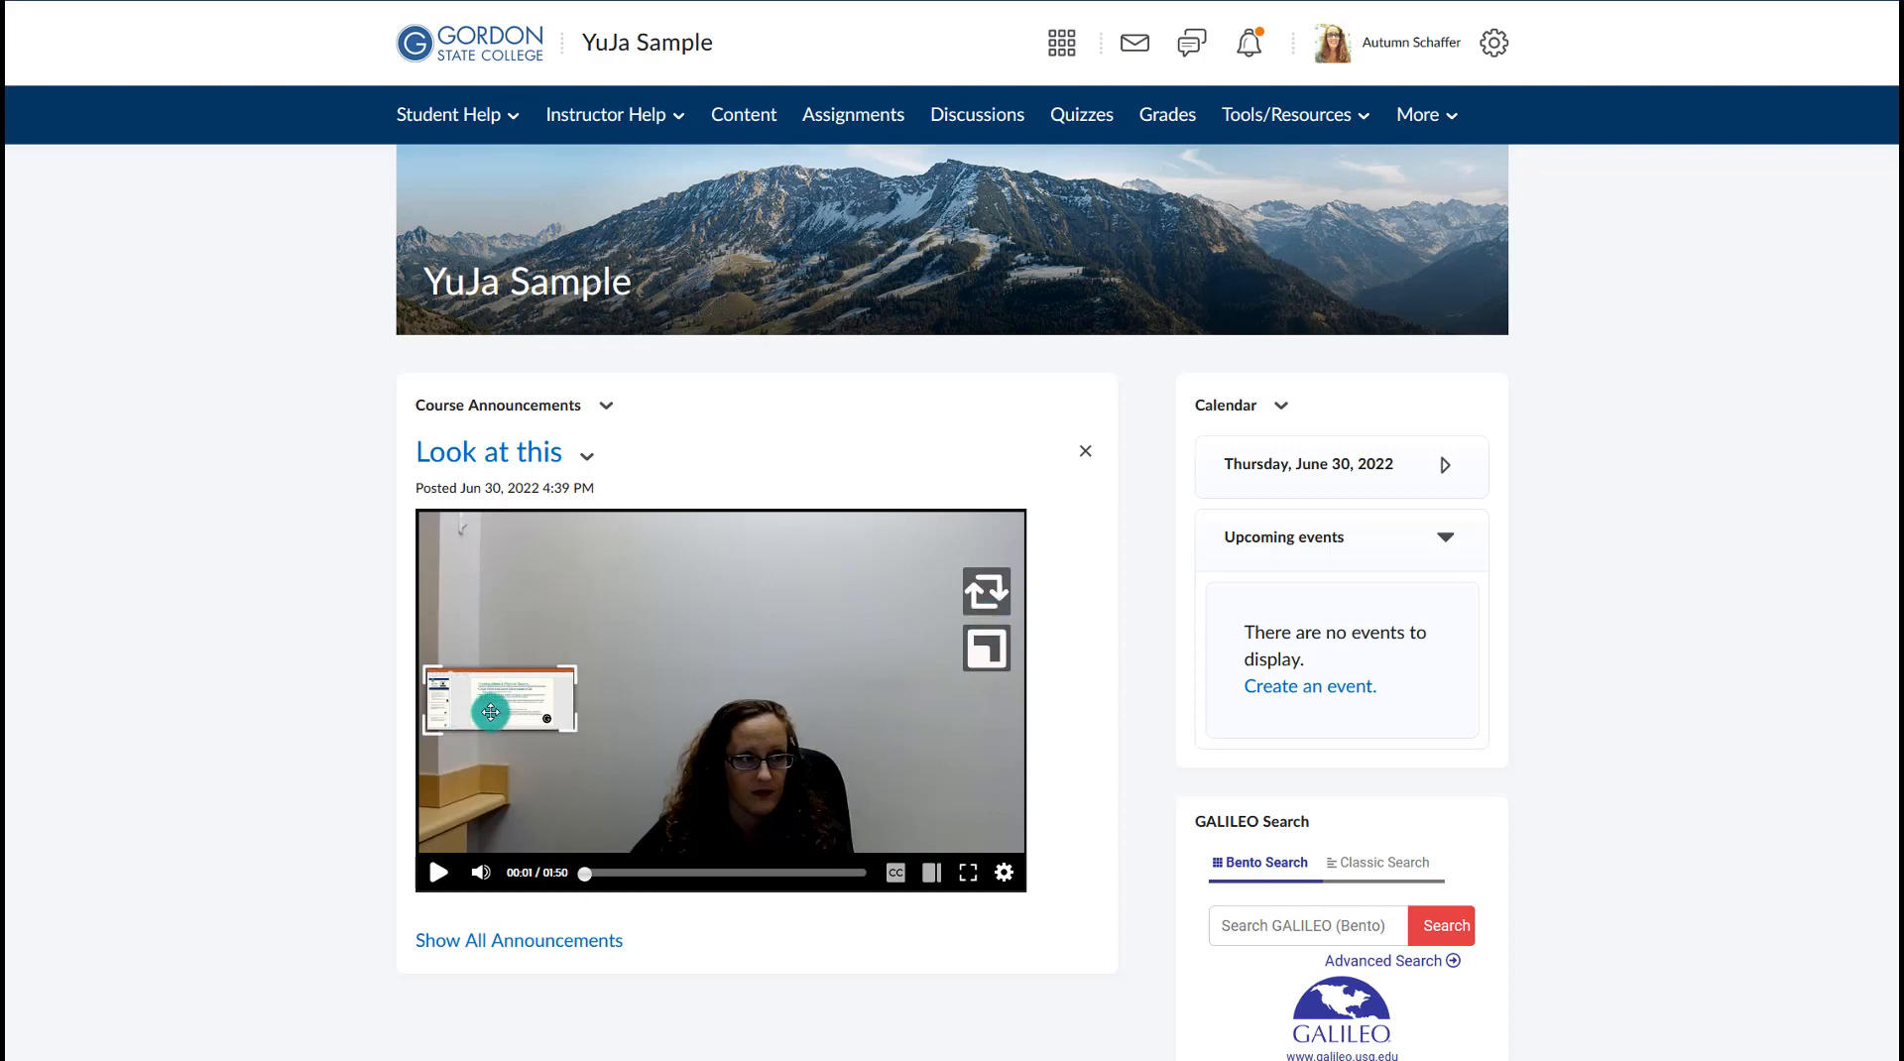
{"action": "left_click", "coordinate": [995, 592]}
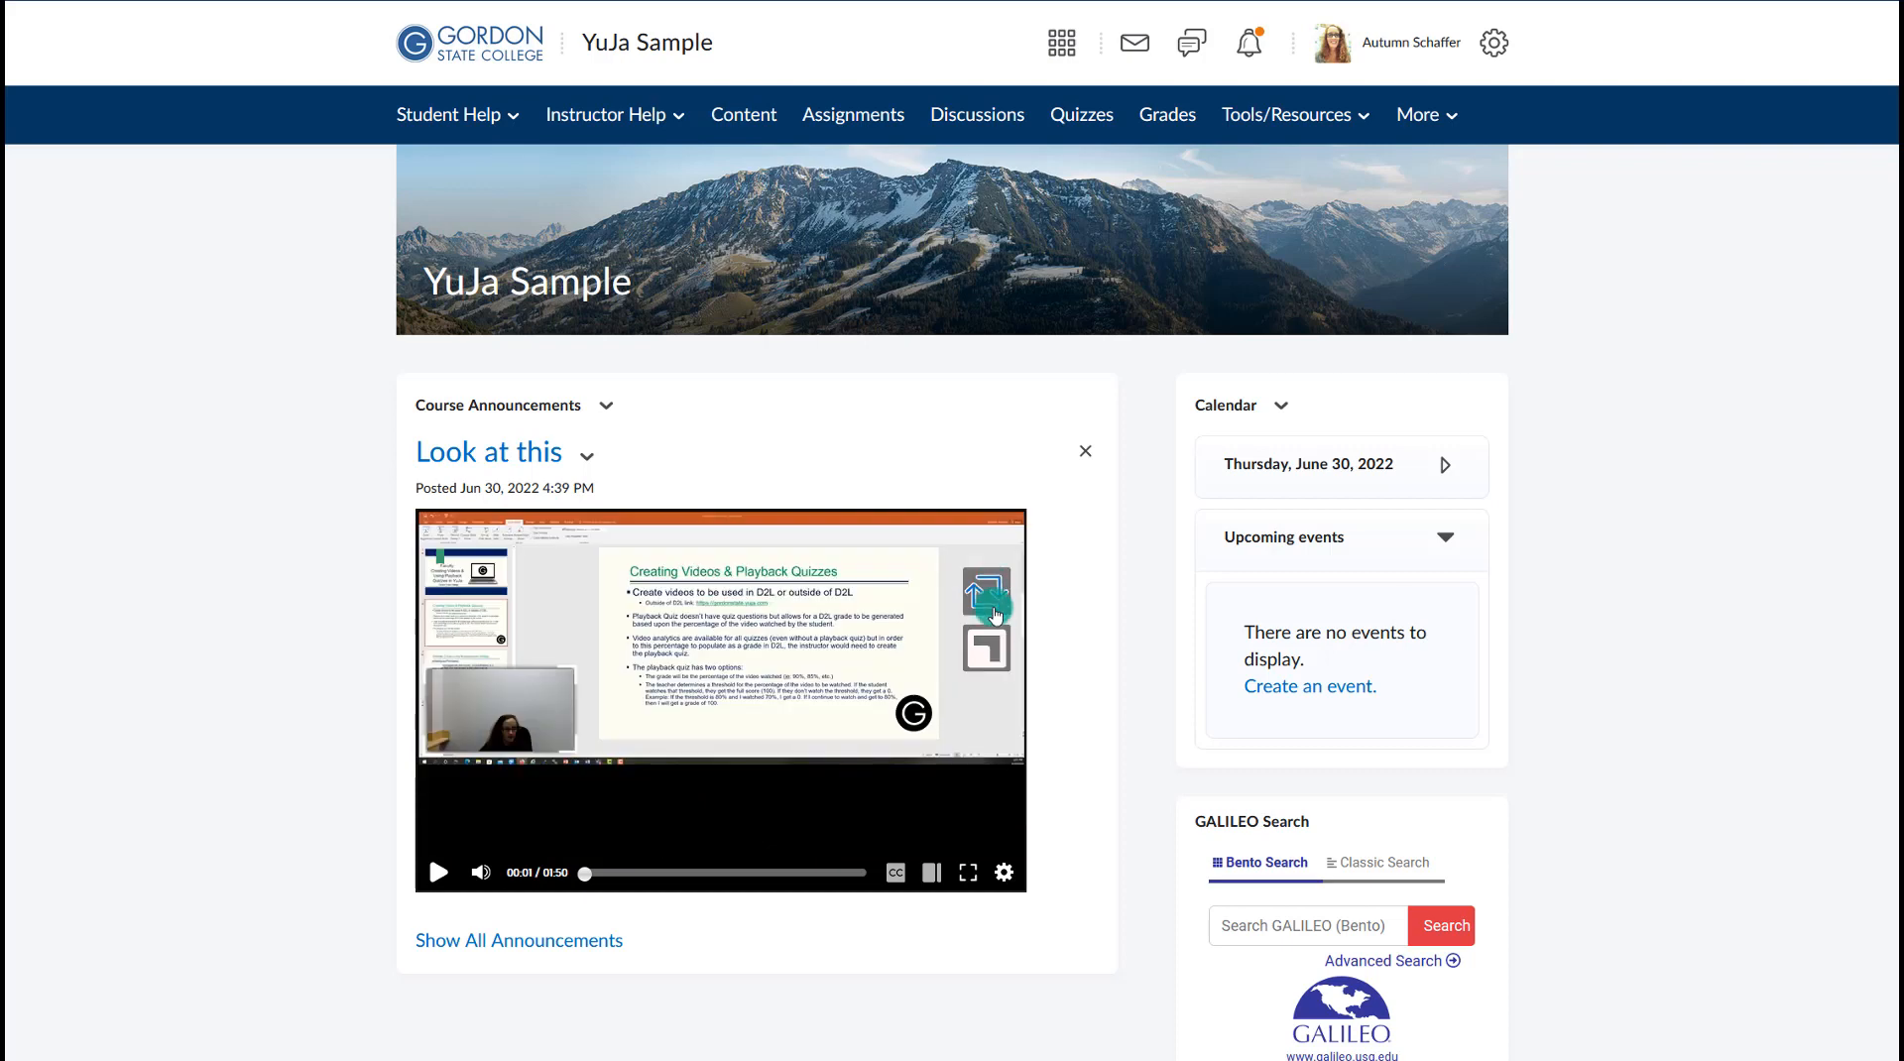
{"action": "mouse_move", "coordinate": [986, 649]}
{"action": "left_click", "coordinate": [806, 659]}
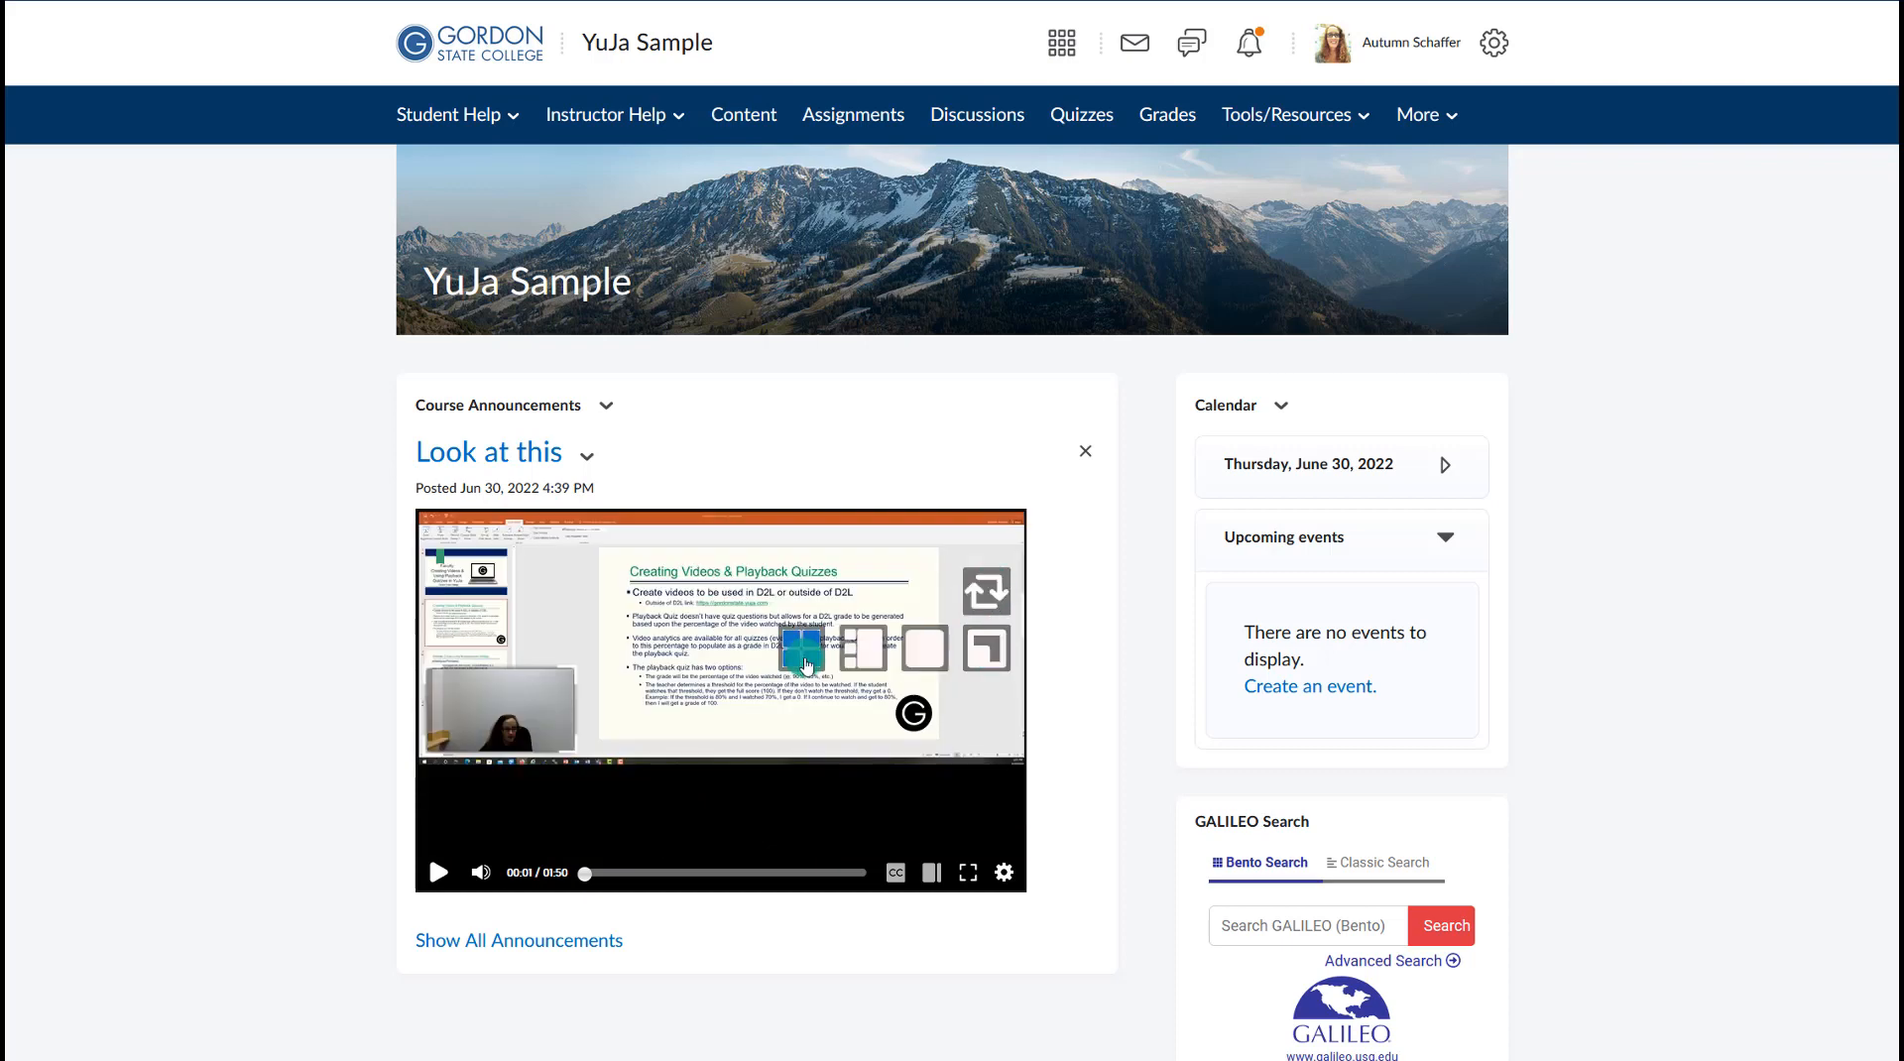
{"action": "left_click", "coordinate": [909, 678]}
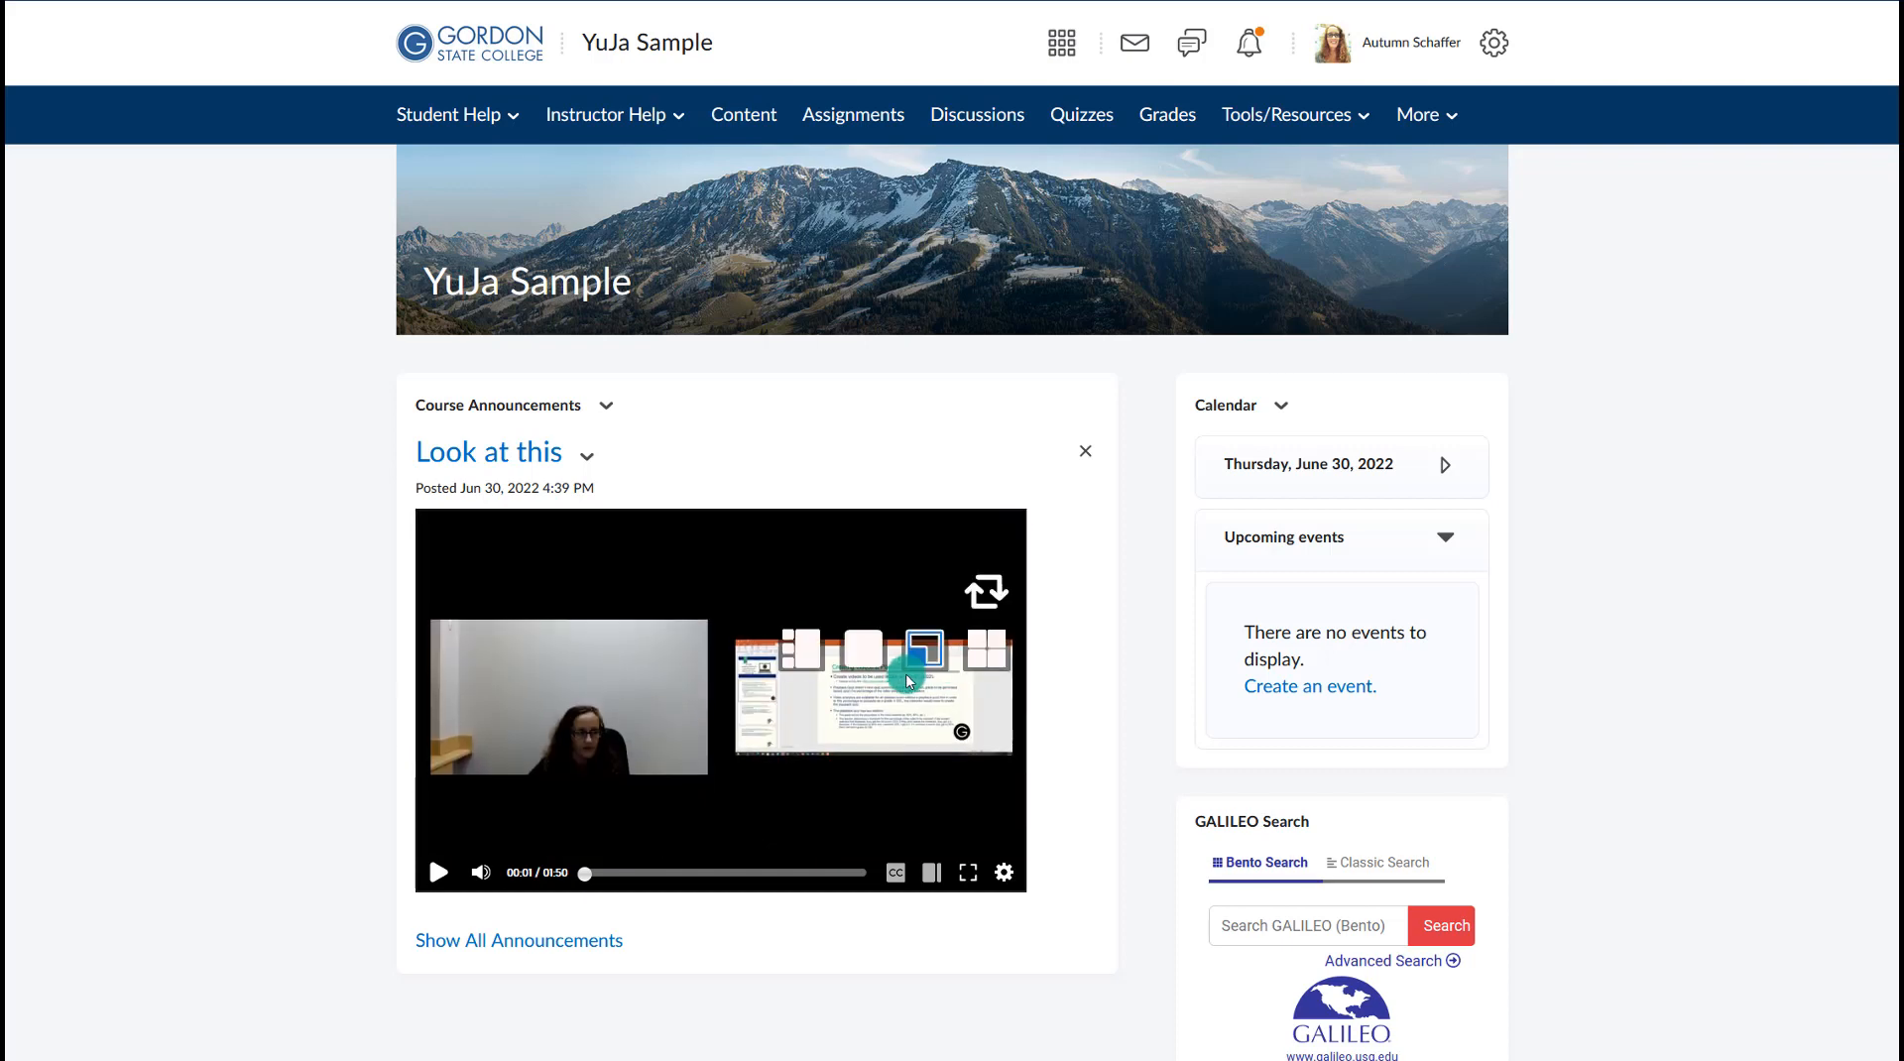
{"action": "left_click", "coordinate": [872, 670]}
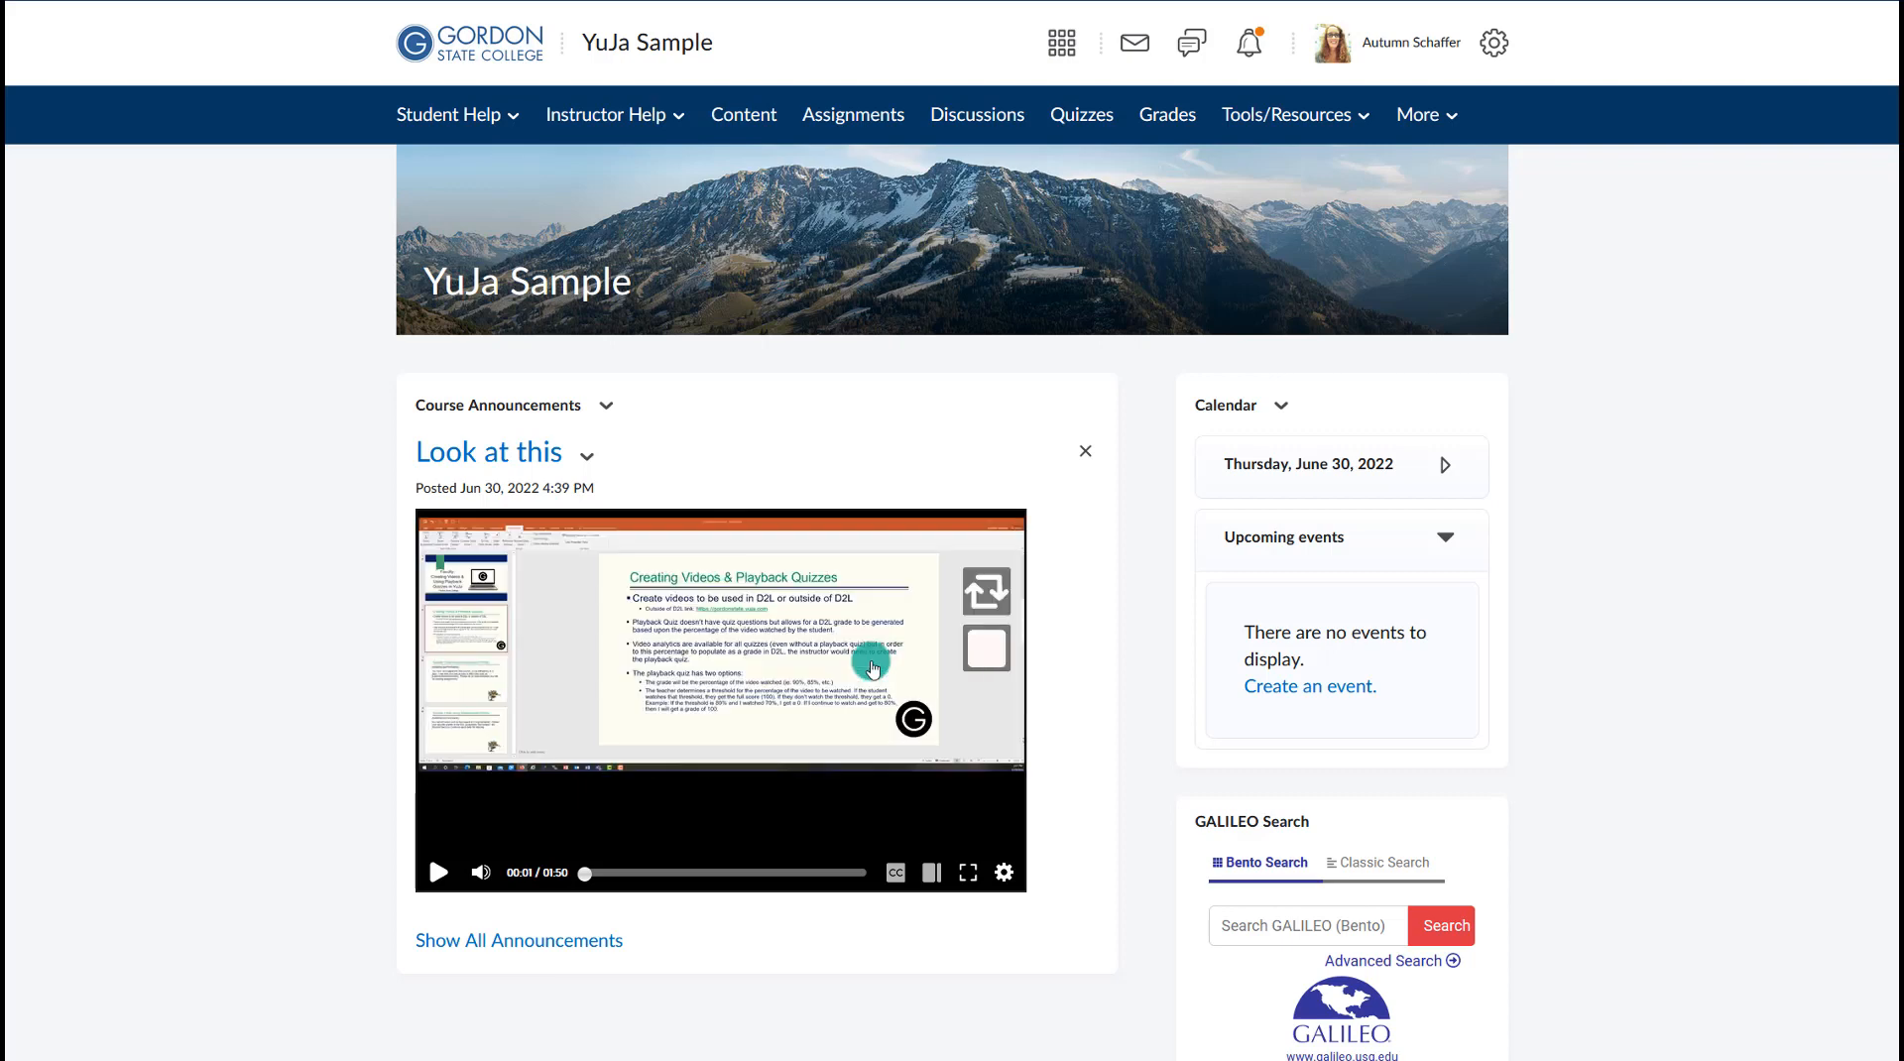
{"action": "left_click", "coordinate": [927, 652]}
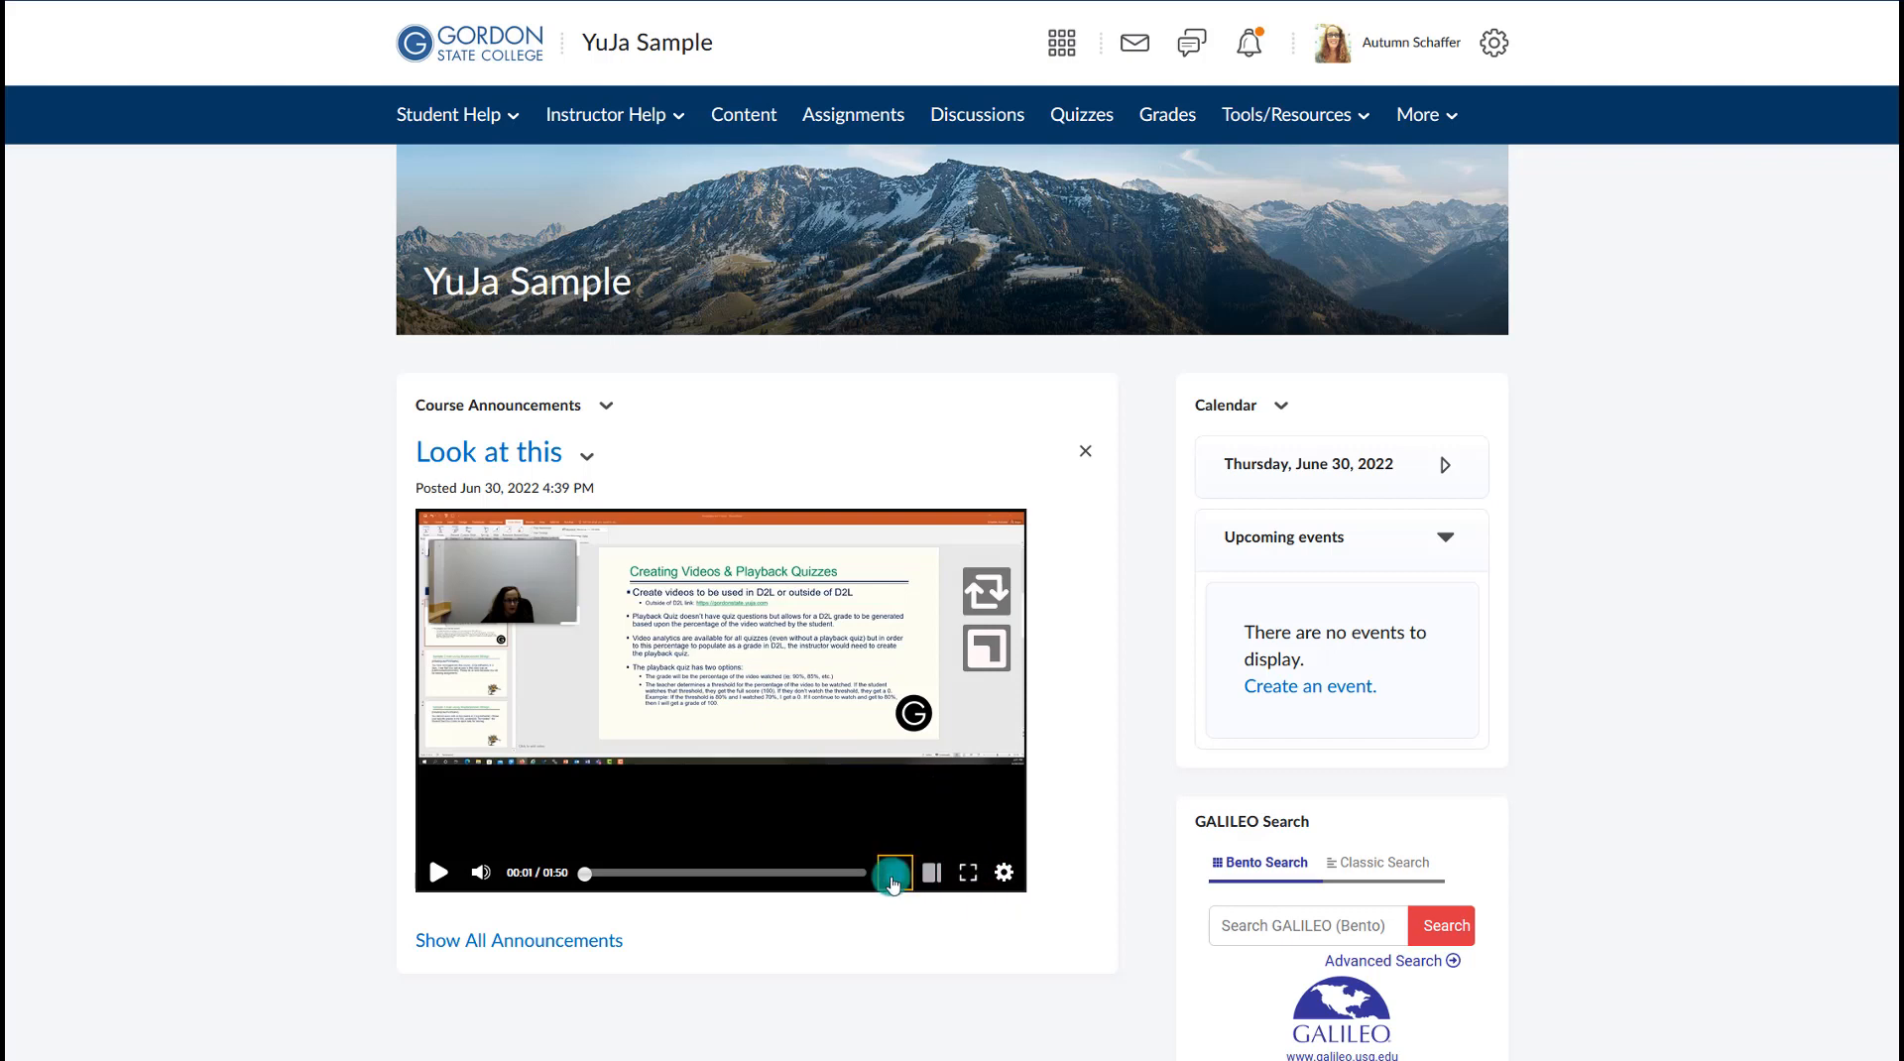
- Play the announcement's video briefly and try its closed captions control
{"action": "left_click", "coordinate": [439, 873]}
{"action": "left_click", "coordinate": [895, 876]}
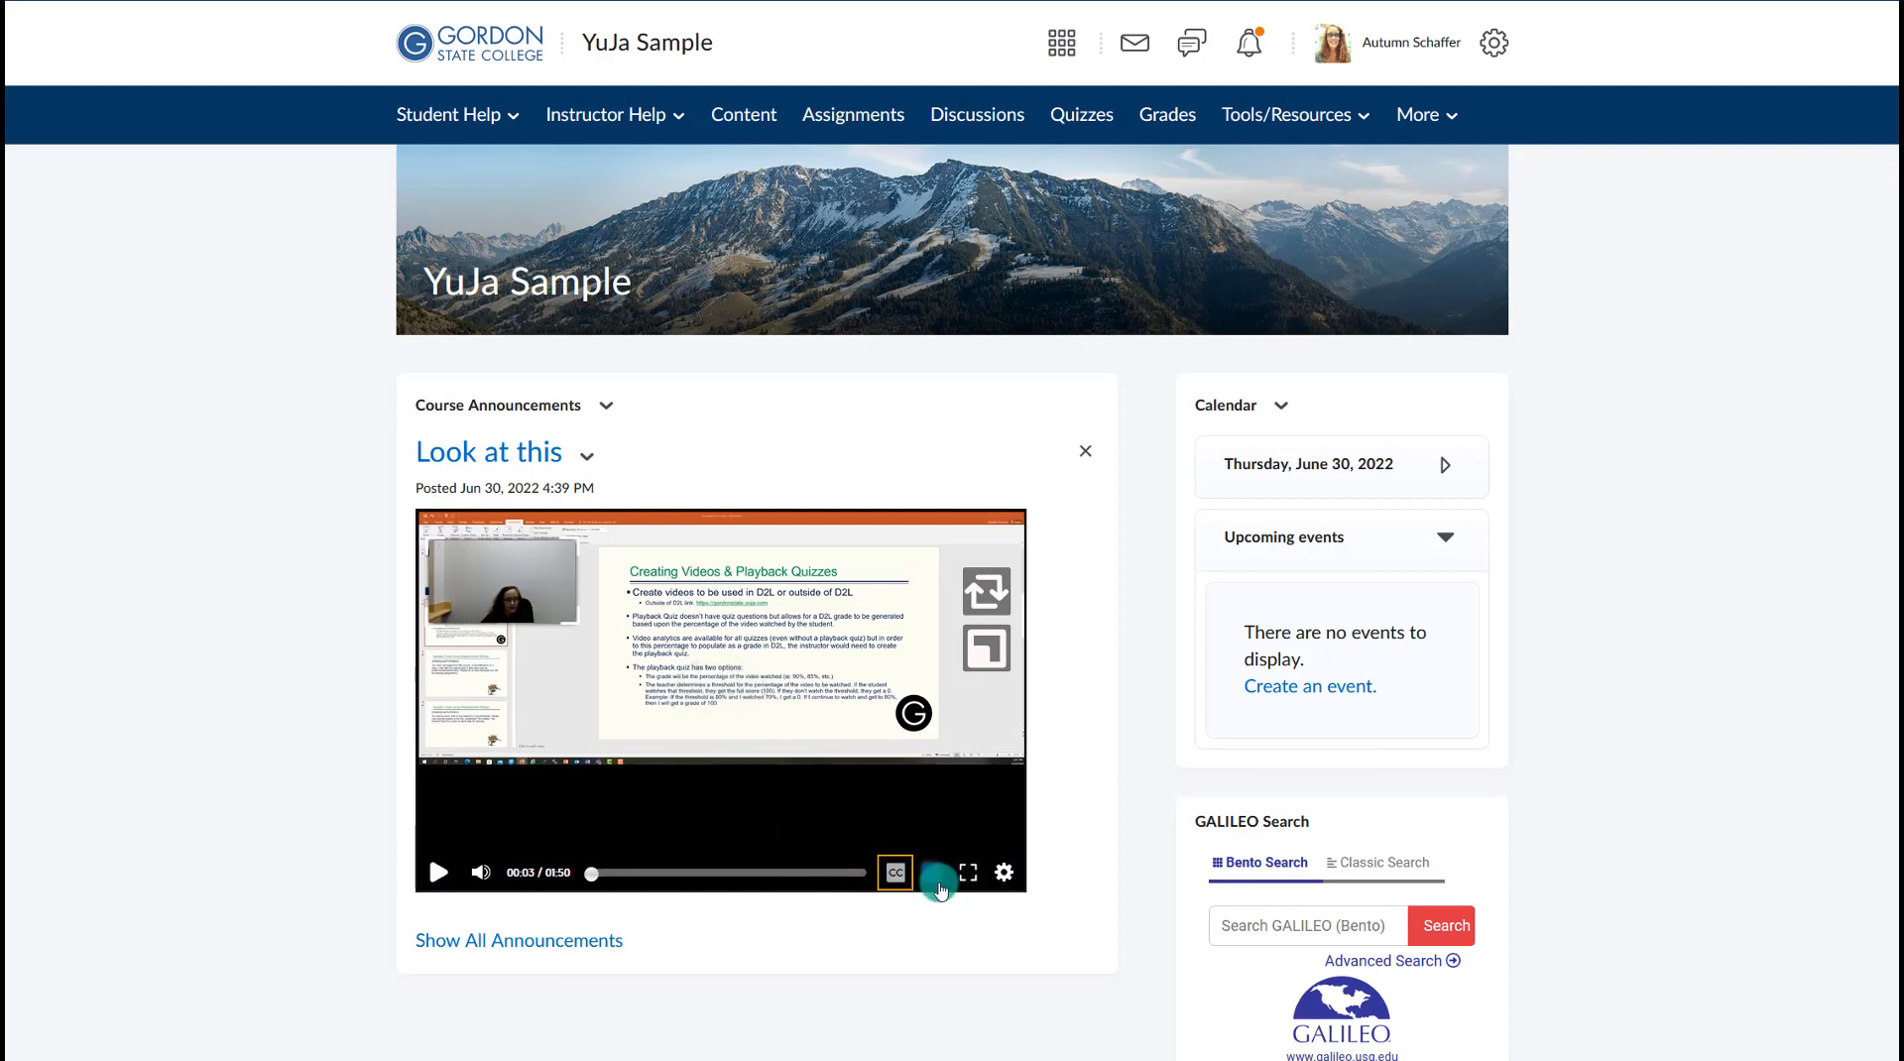
- Search inside the announcement's video for the word video and jump through the matching moments in the results
{"action": "left_click", "coordinate": [933, 878]}
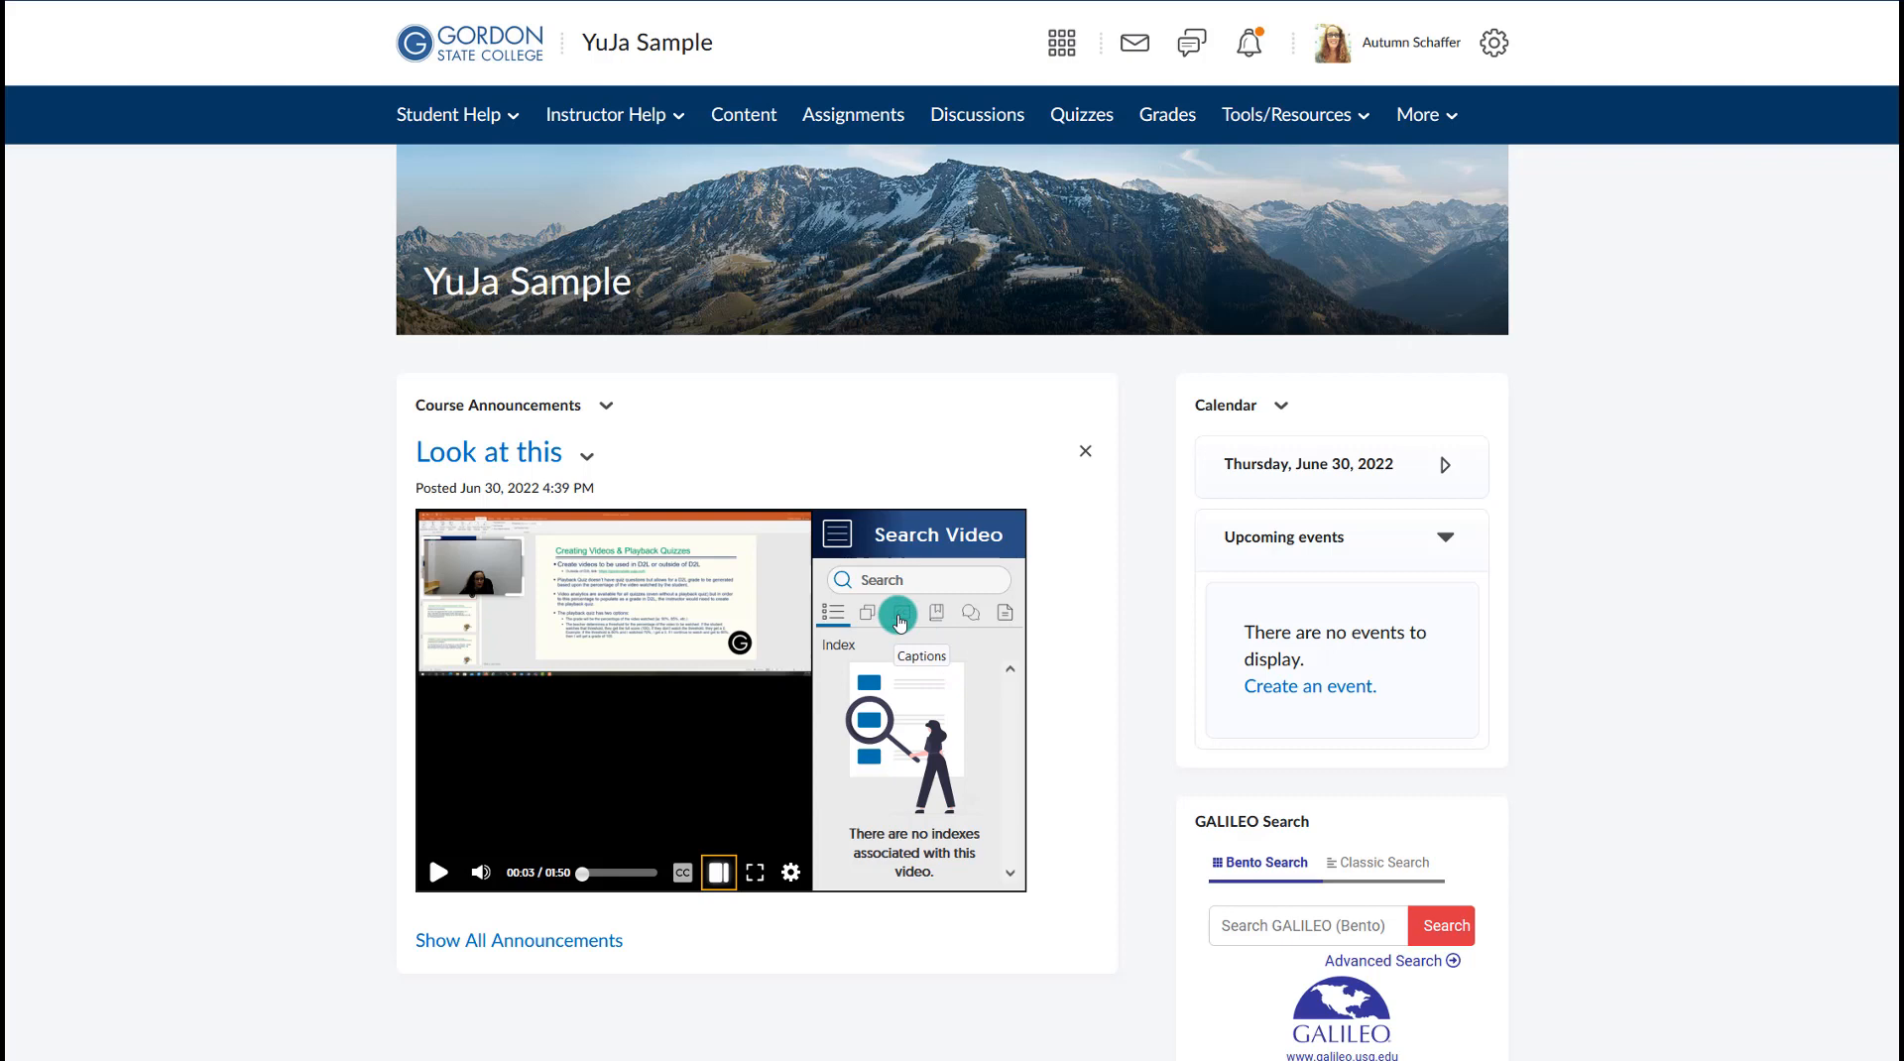
{"action": "left_click", "coordinate": [886, 583]}
{"action": "type", "text": "video"}
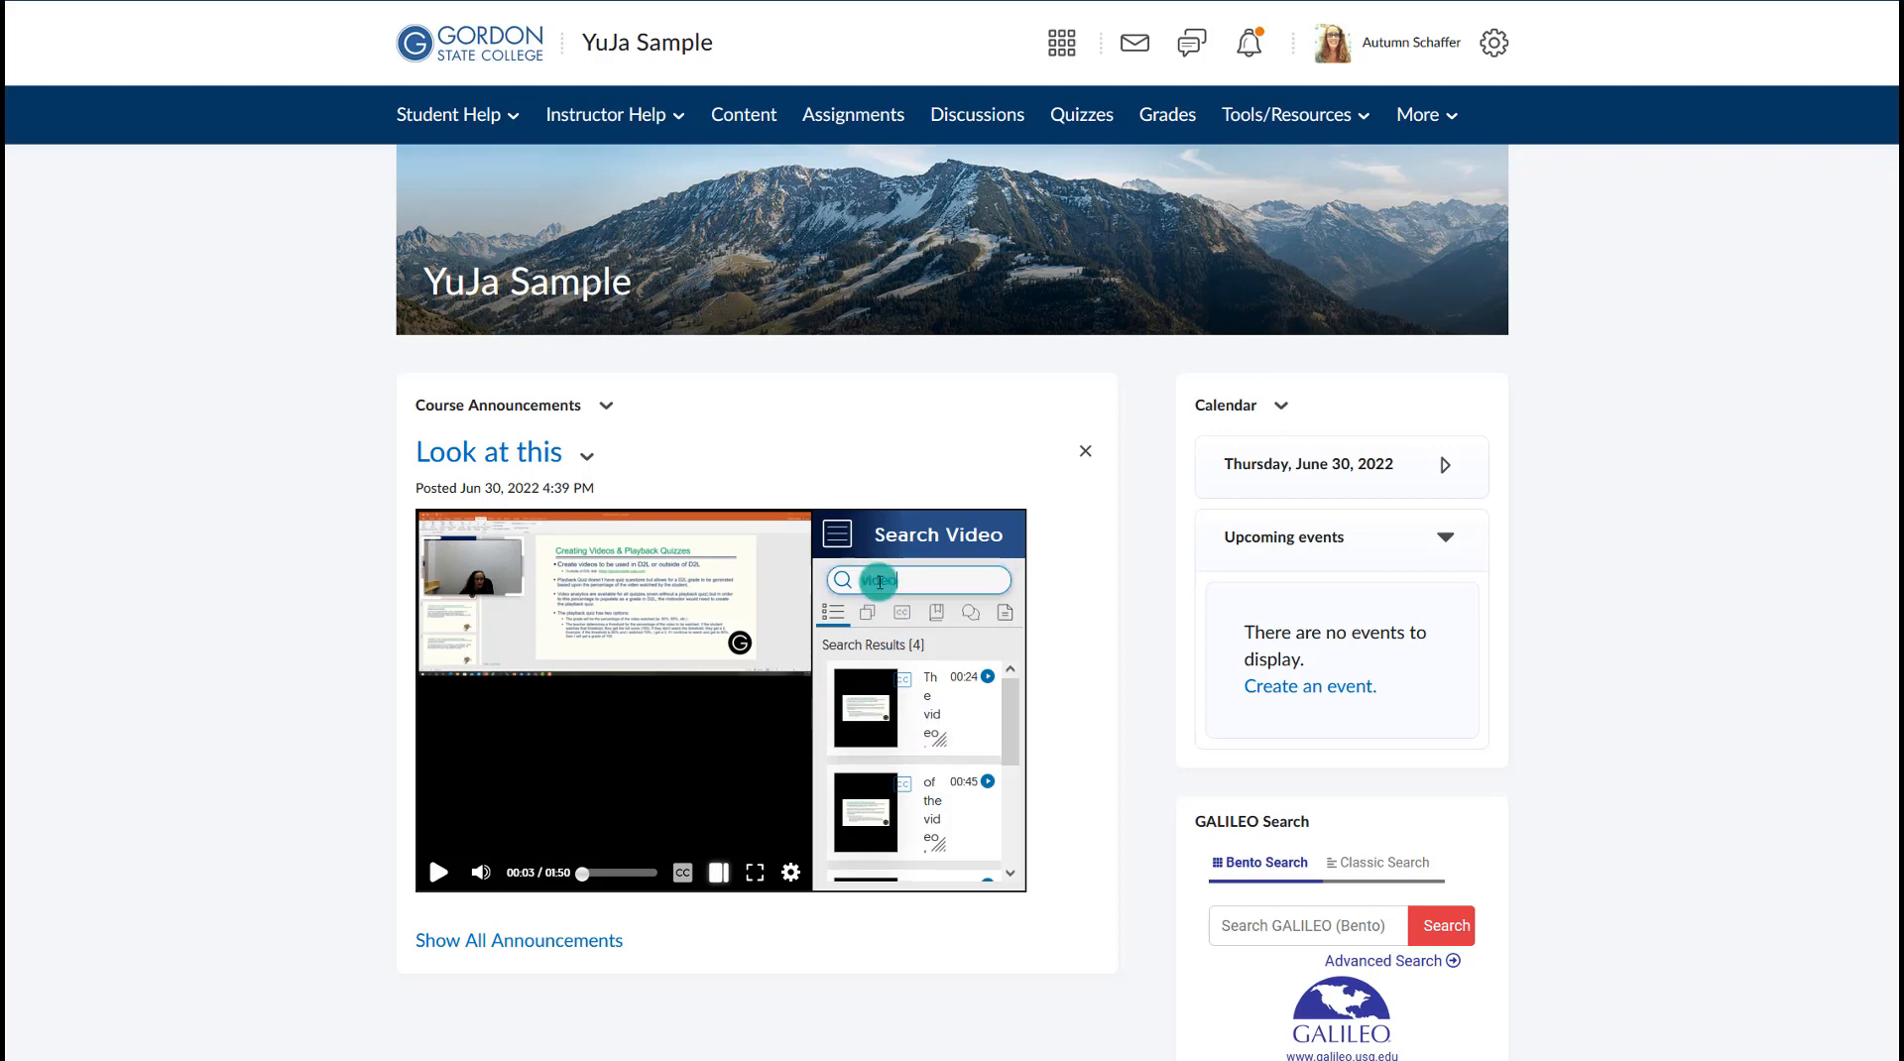
{"action": "left_click", "coordinate": [947, 700]}
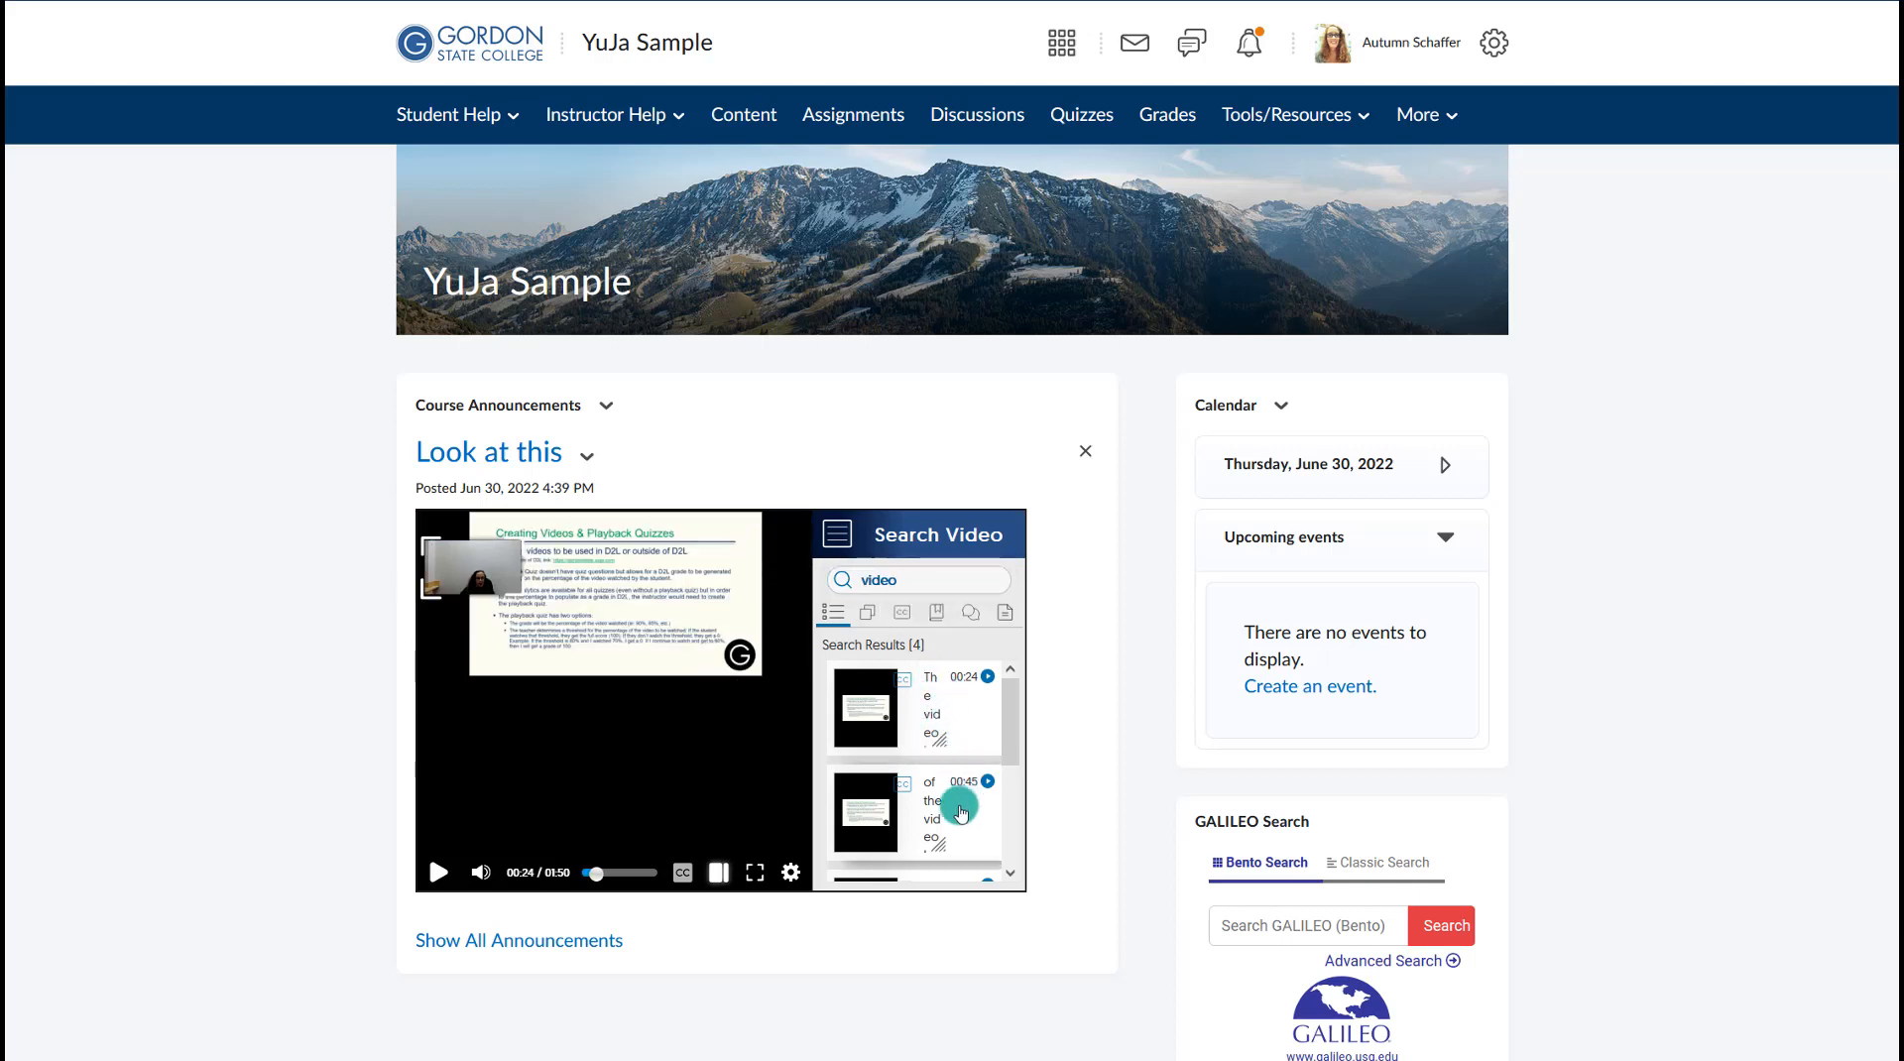
{"action": "scroll", "coordinate": [957, 808], "scroll_direction": "down", "scroll_amount": 3}
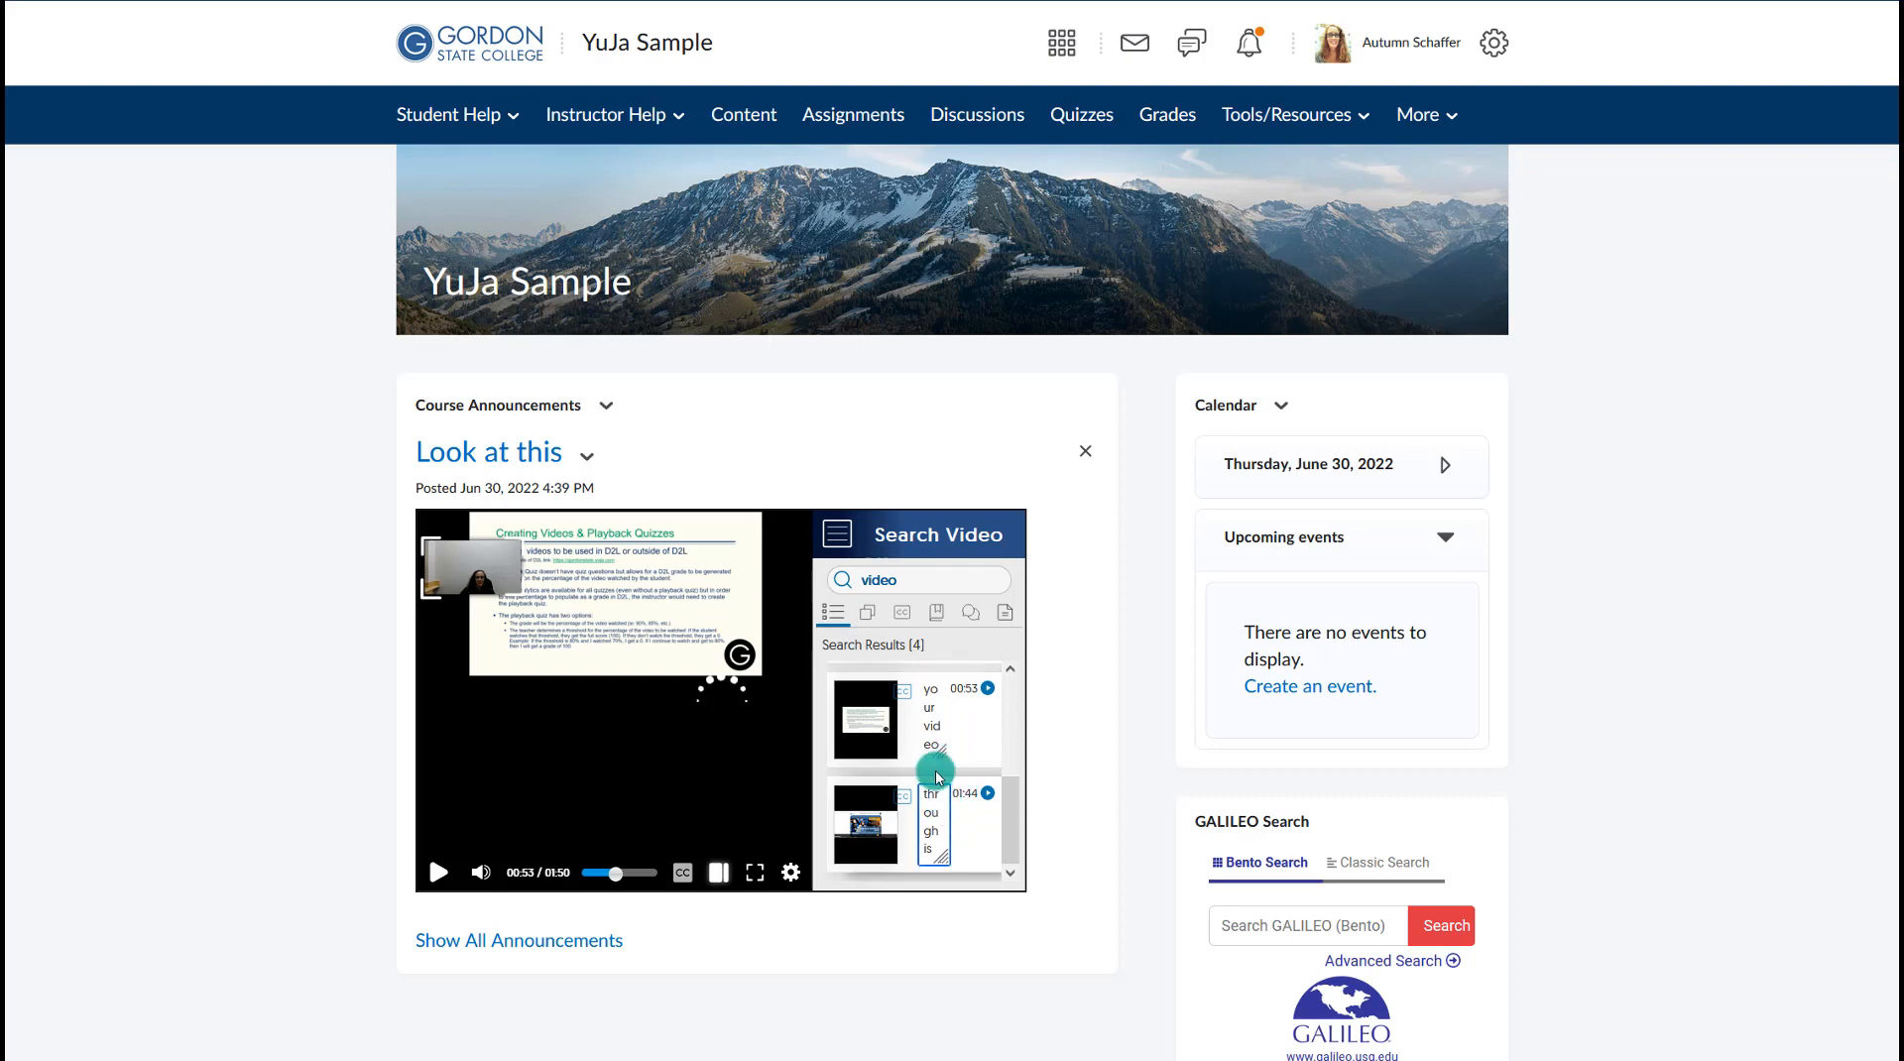
{"action": "scroll", "coordinate": [932, 770], "scroll_direction": "down", "scroll_amount": 2}
{"action": "scroll", "coordinate": [932, 769], "scroll_direction": "up", "scroll_amount": 2}
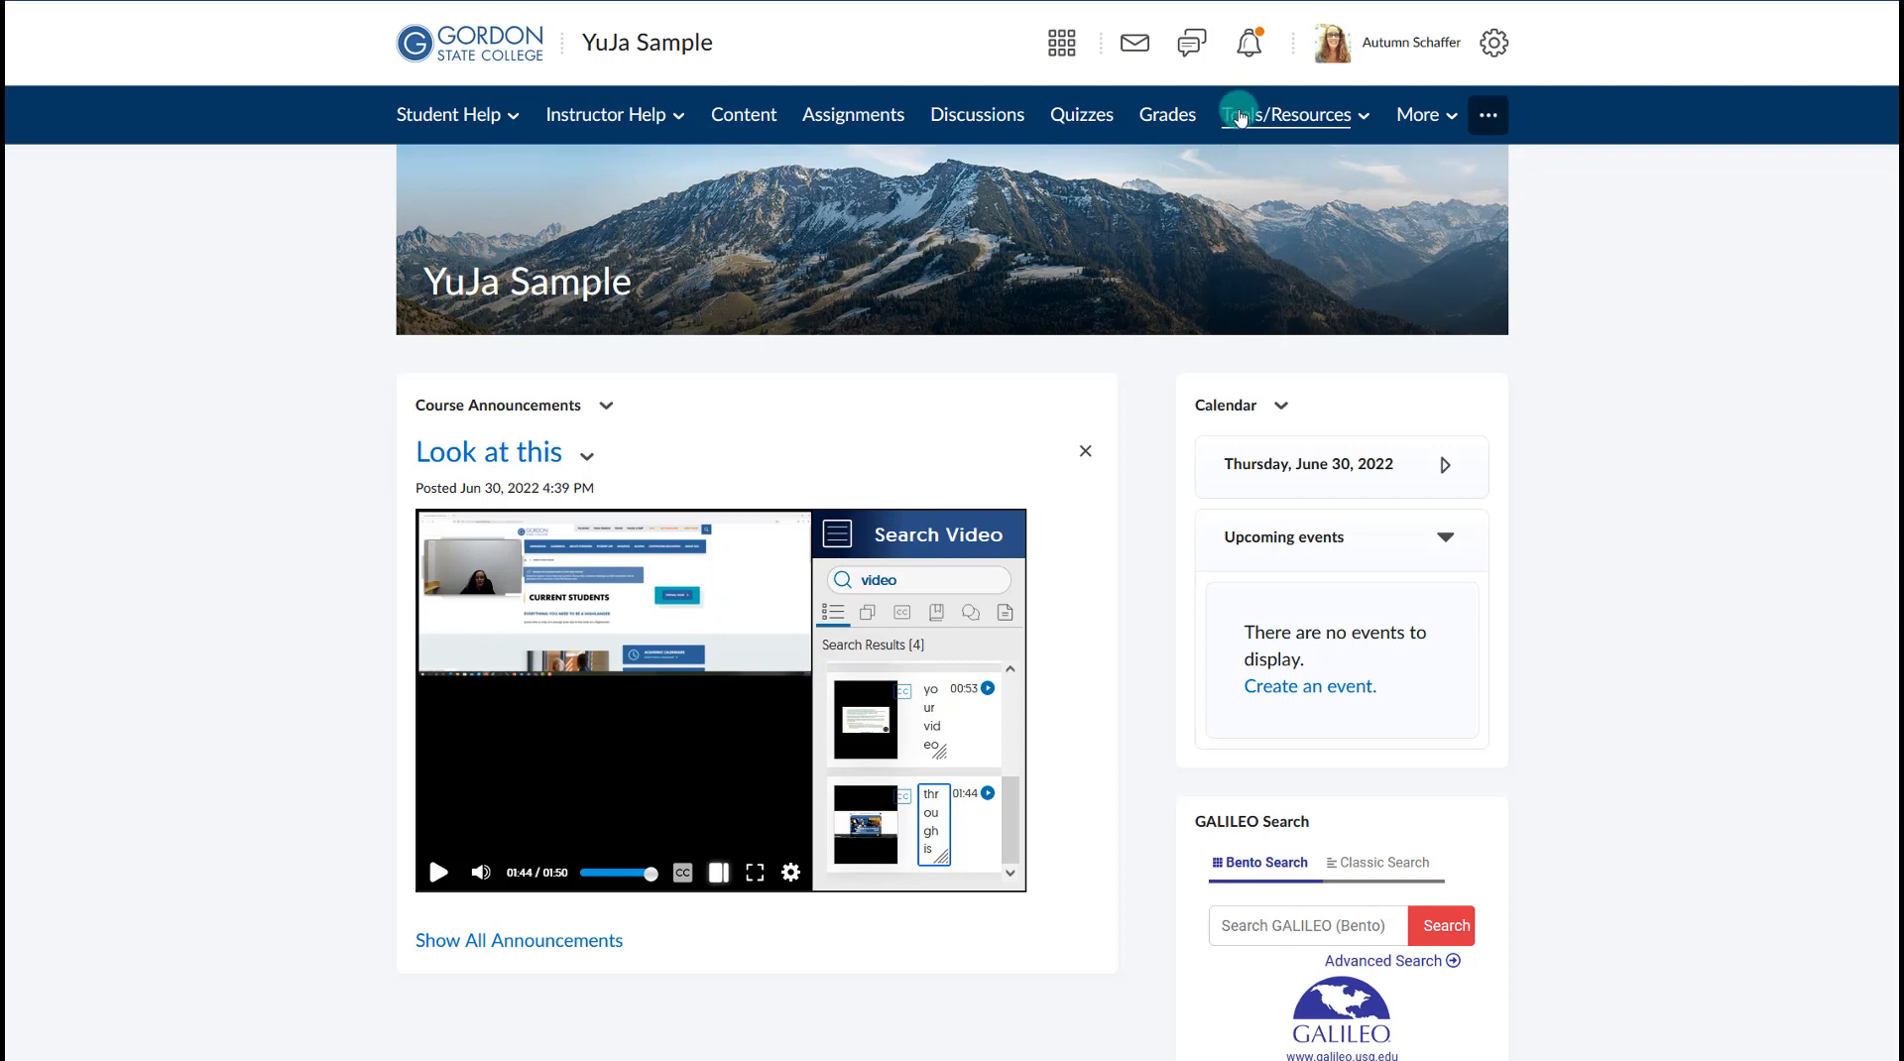
- Open the full usage report for My April 11 video from the YuJa Media Library and review its summary figures
{"action": "left_click", "coordinate": [1239, 117]}
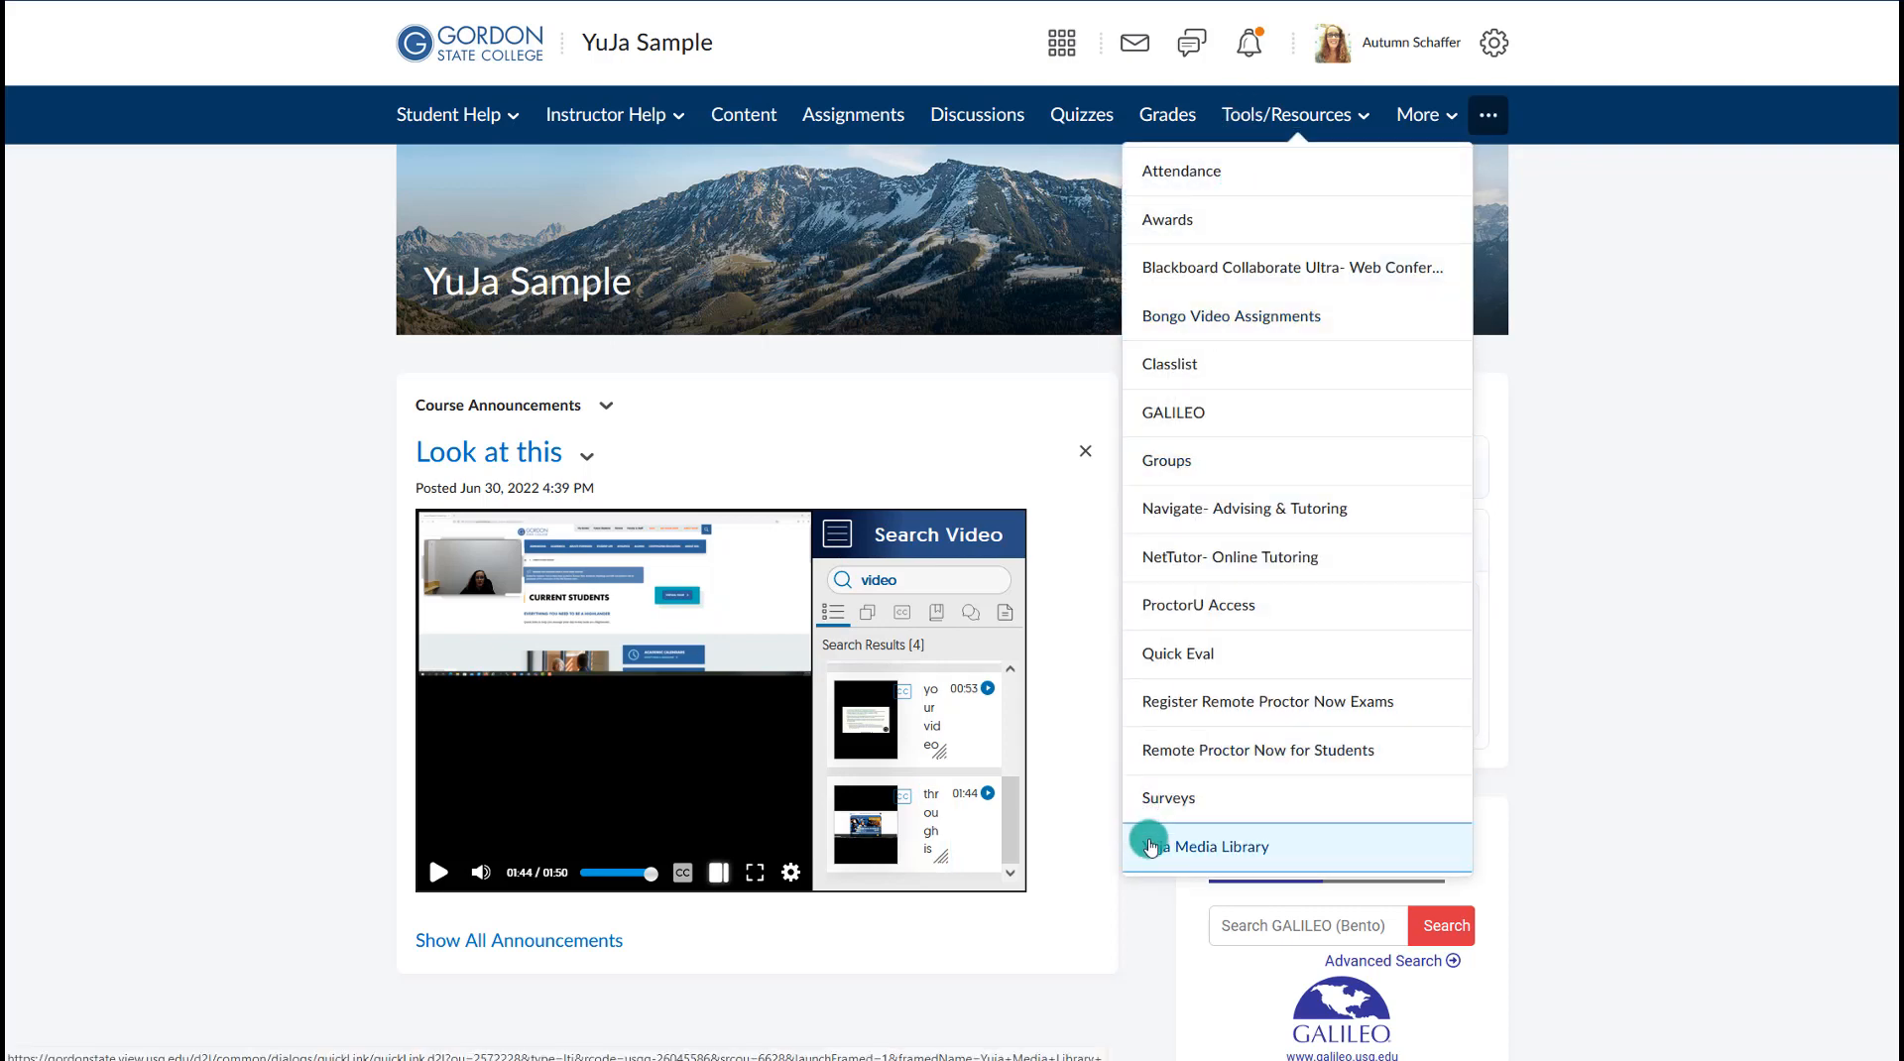
{"action": "left_click", "coordinate": [1150, 846]}
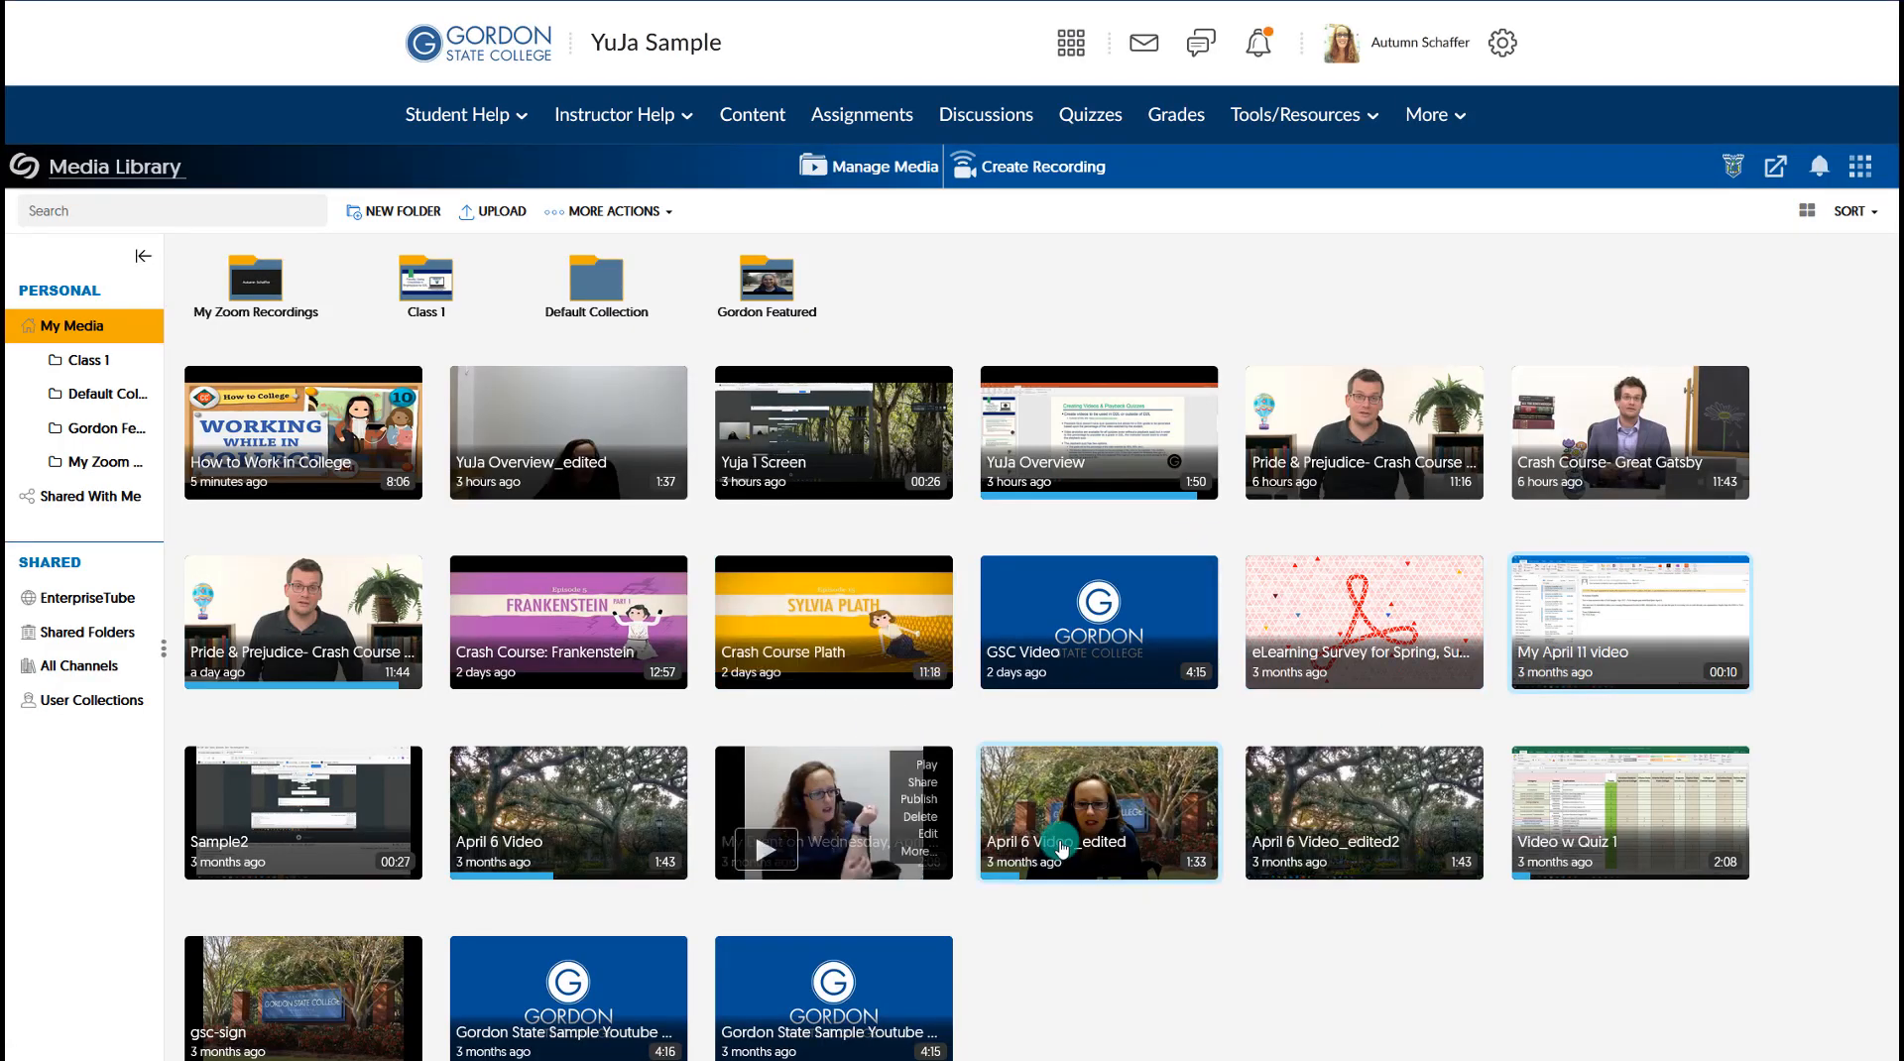
{"action": "mouse_move", "coordinate": [1691, 667]}
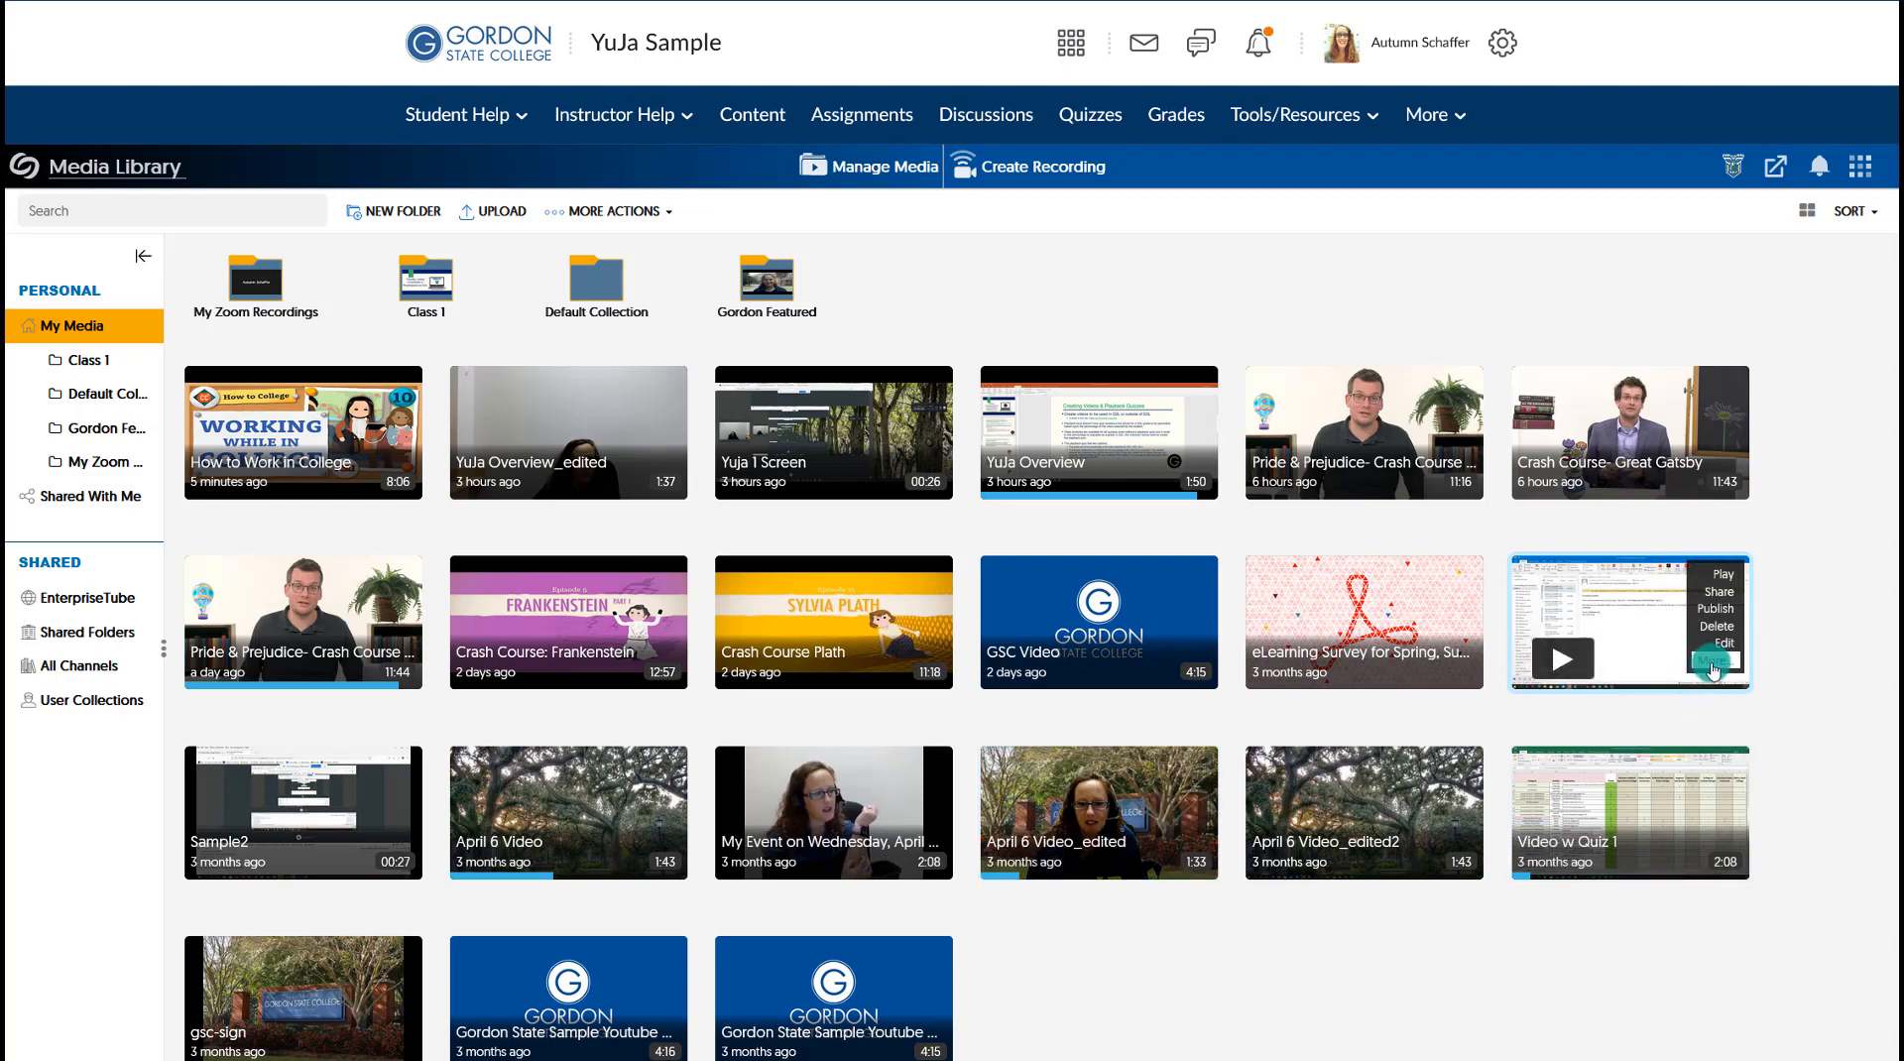
{"action": "left_click", "coordinate": [1712, 668]}
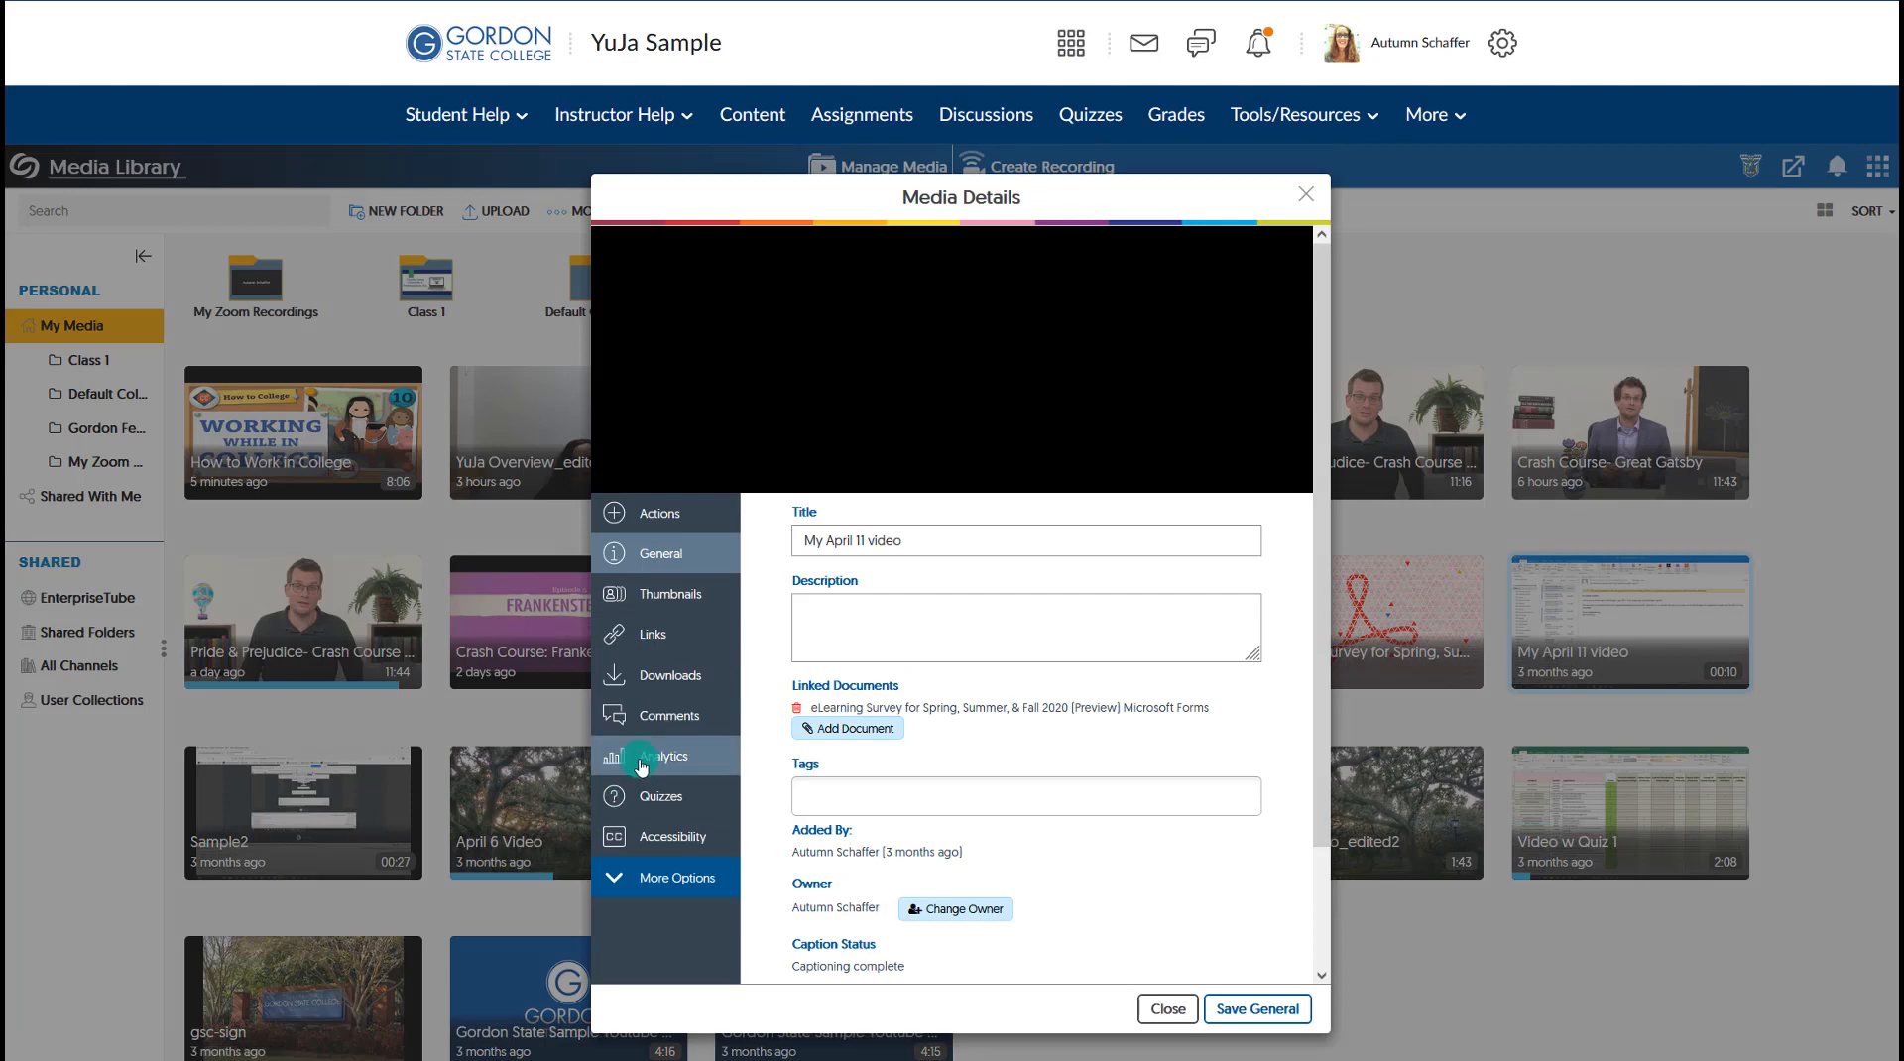
{"action": "left_click", "coordinate": [642, 765]}
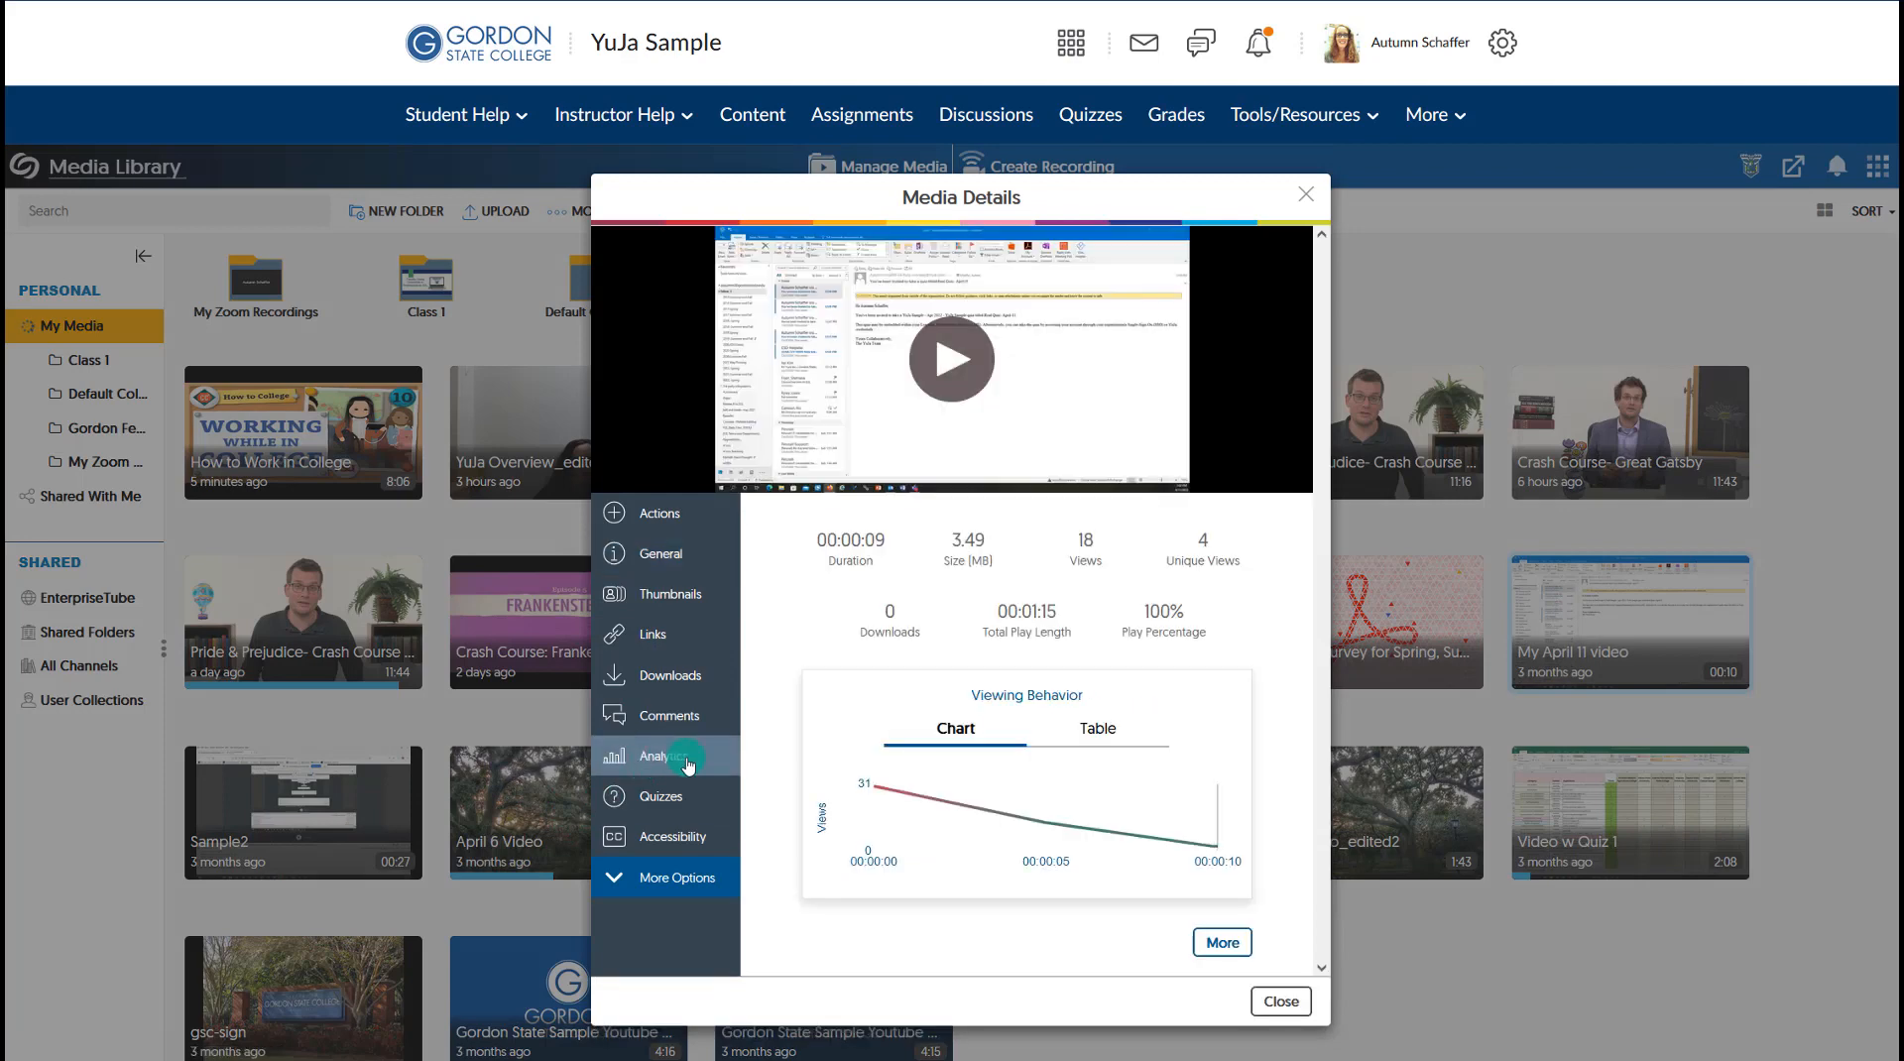
{"action": "left_click", "coordinate": [1226, 942]}
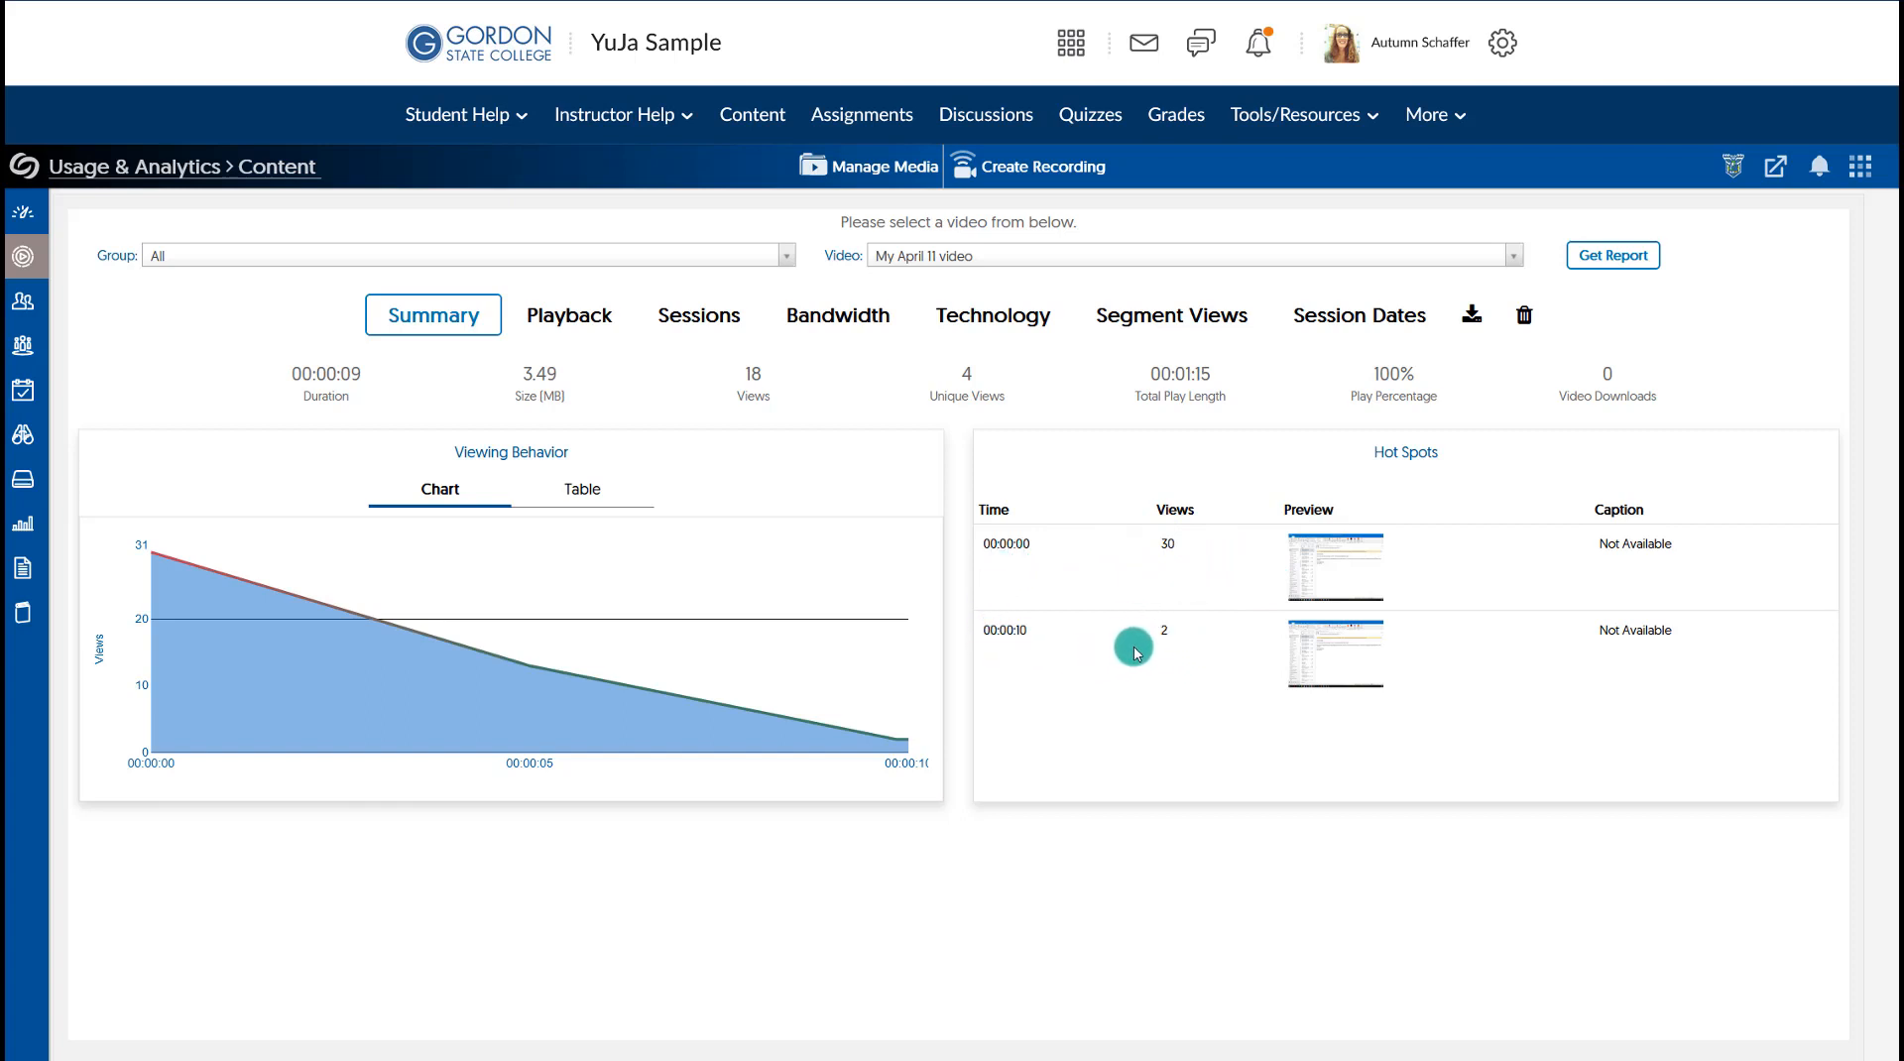
{"action": "mouse_move", "coordinate": [755, 398]}
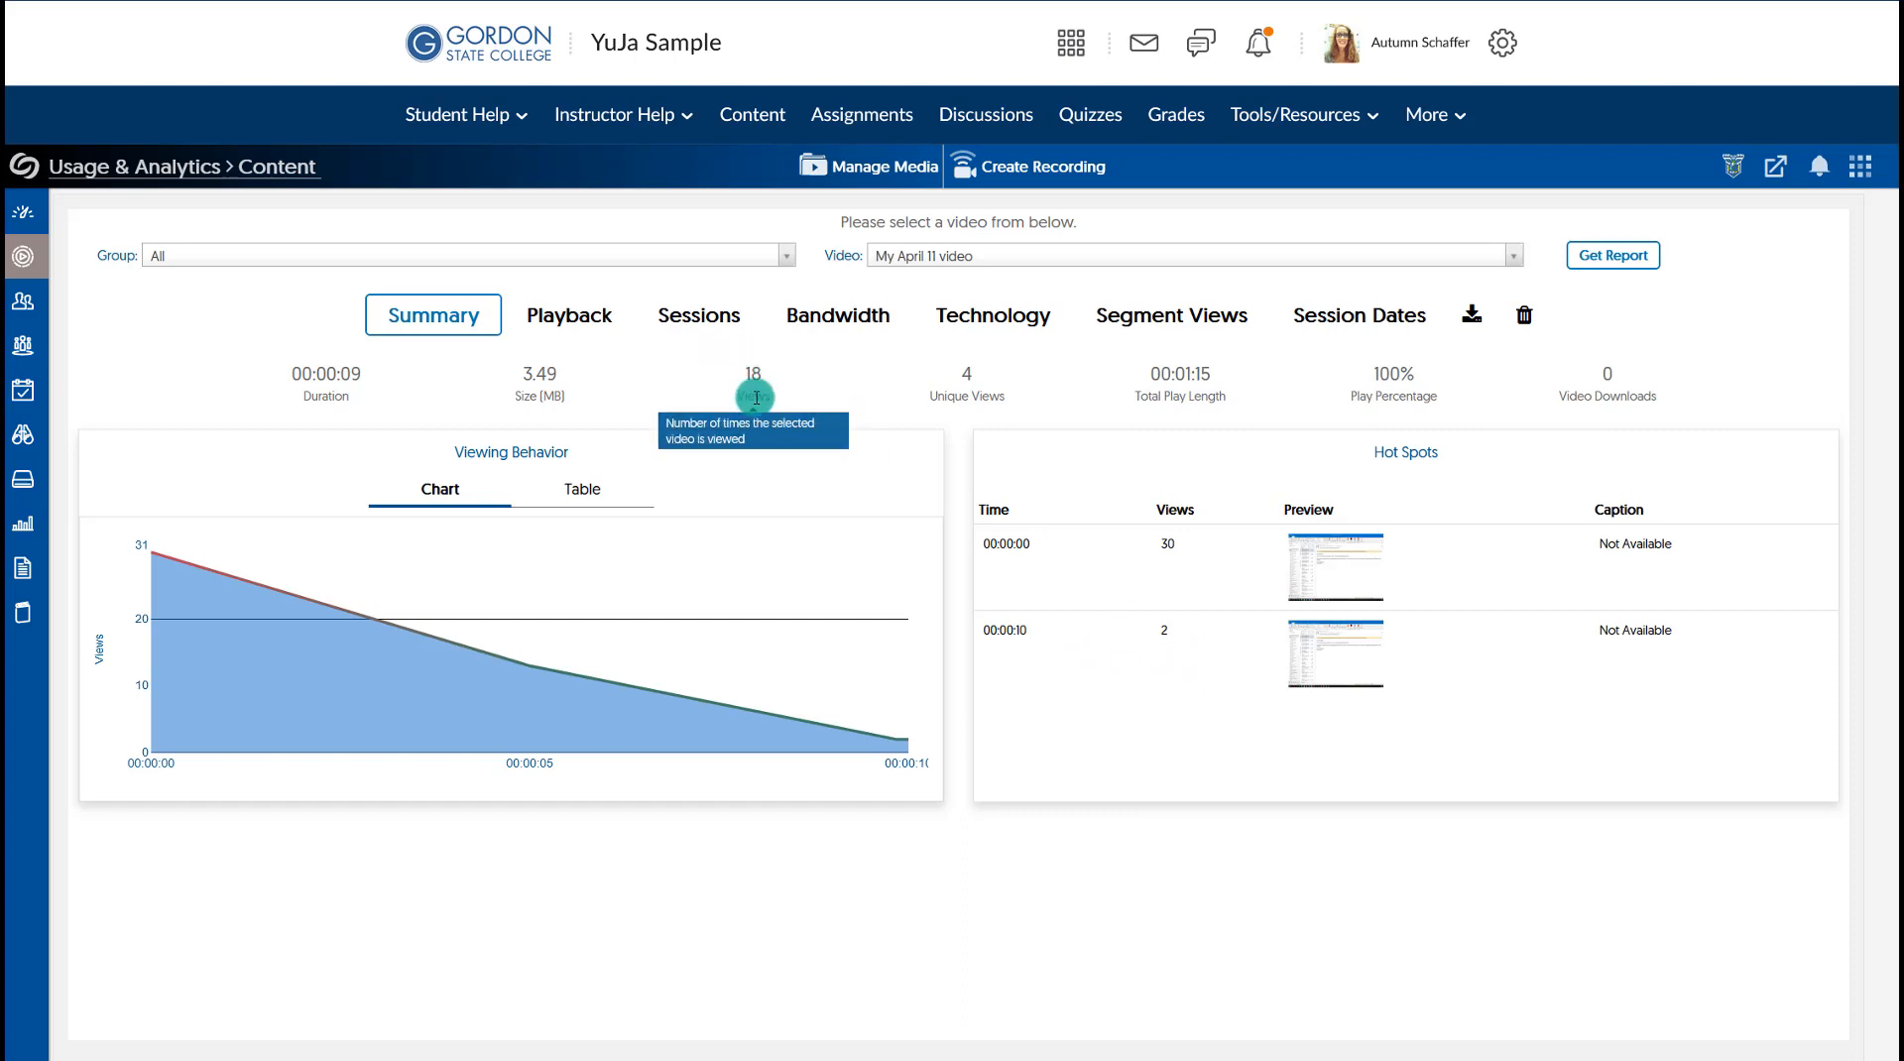
{"action": "mouse_move", "coordinate": [963, 397]}
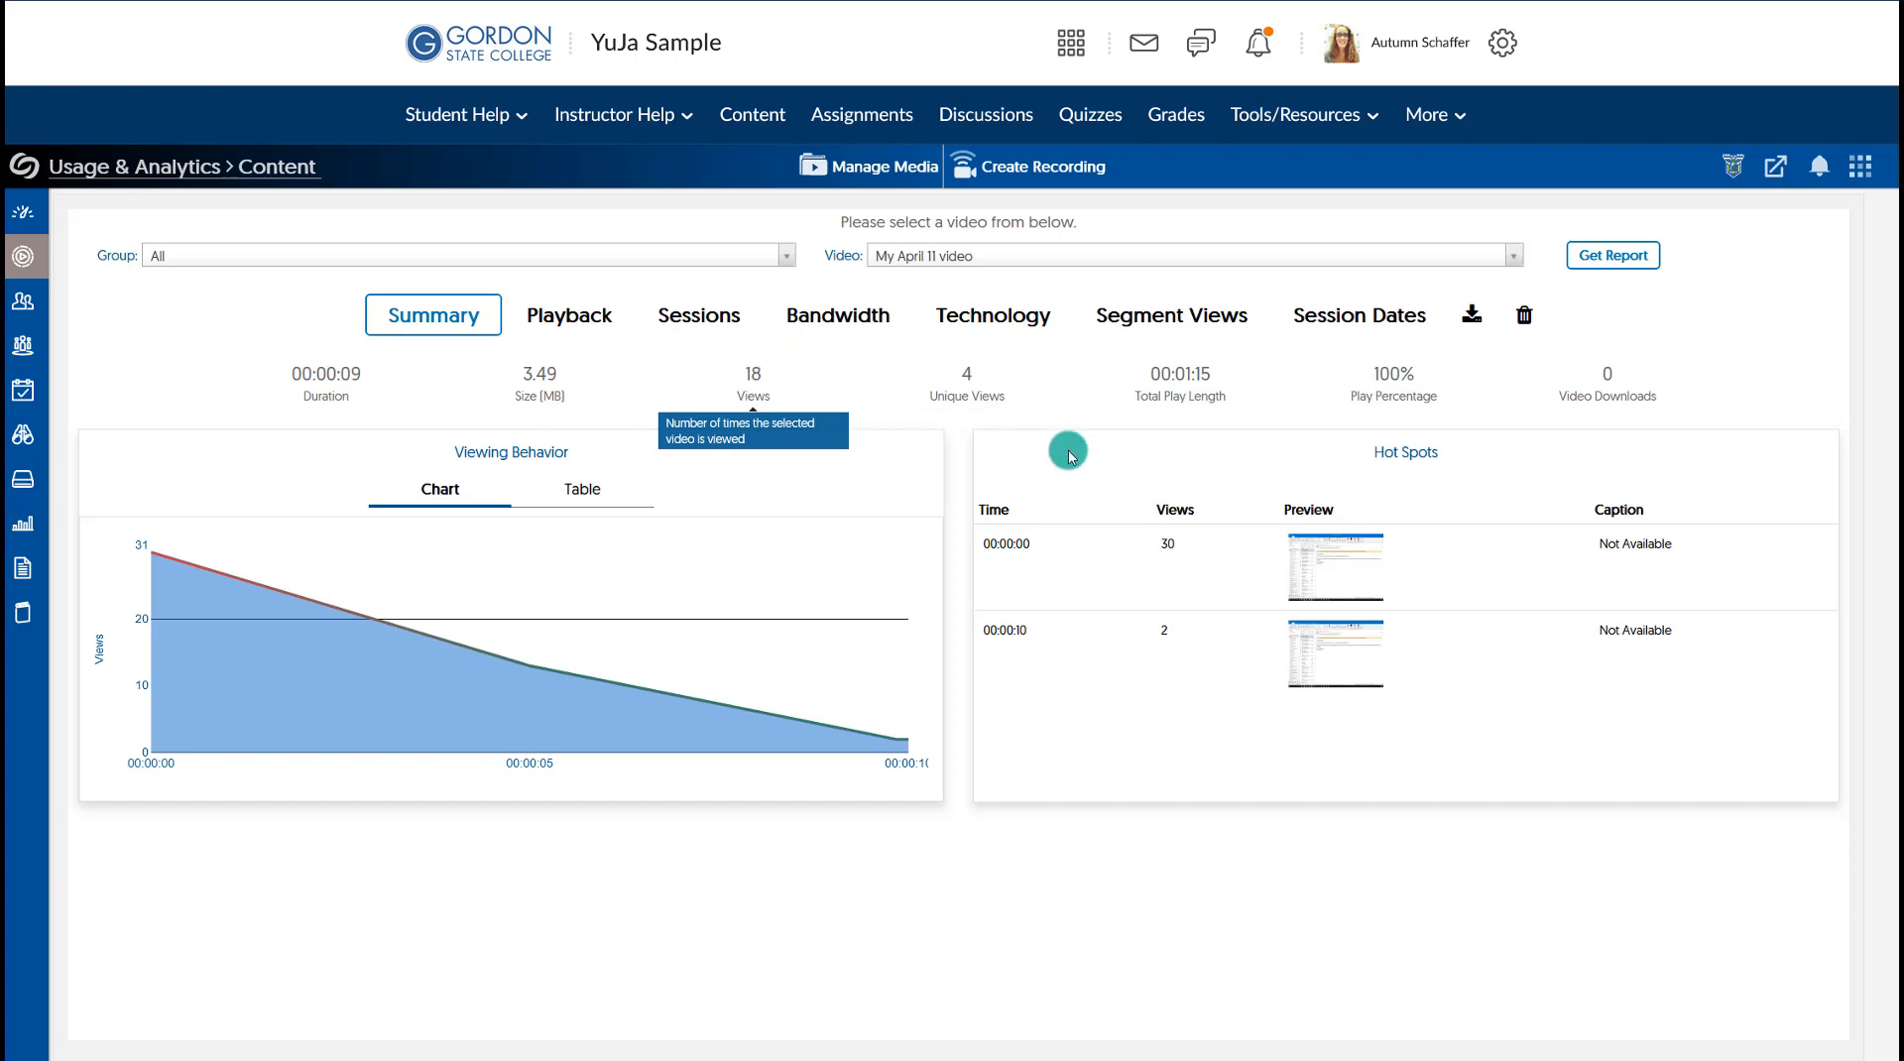
{"action": "mouse_move", "coordinate": [1364, 387]}
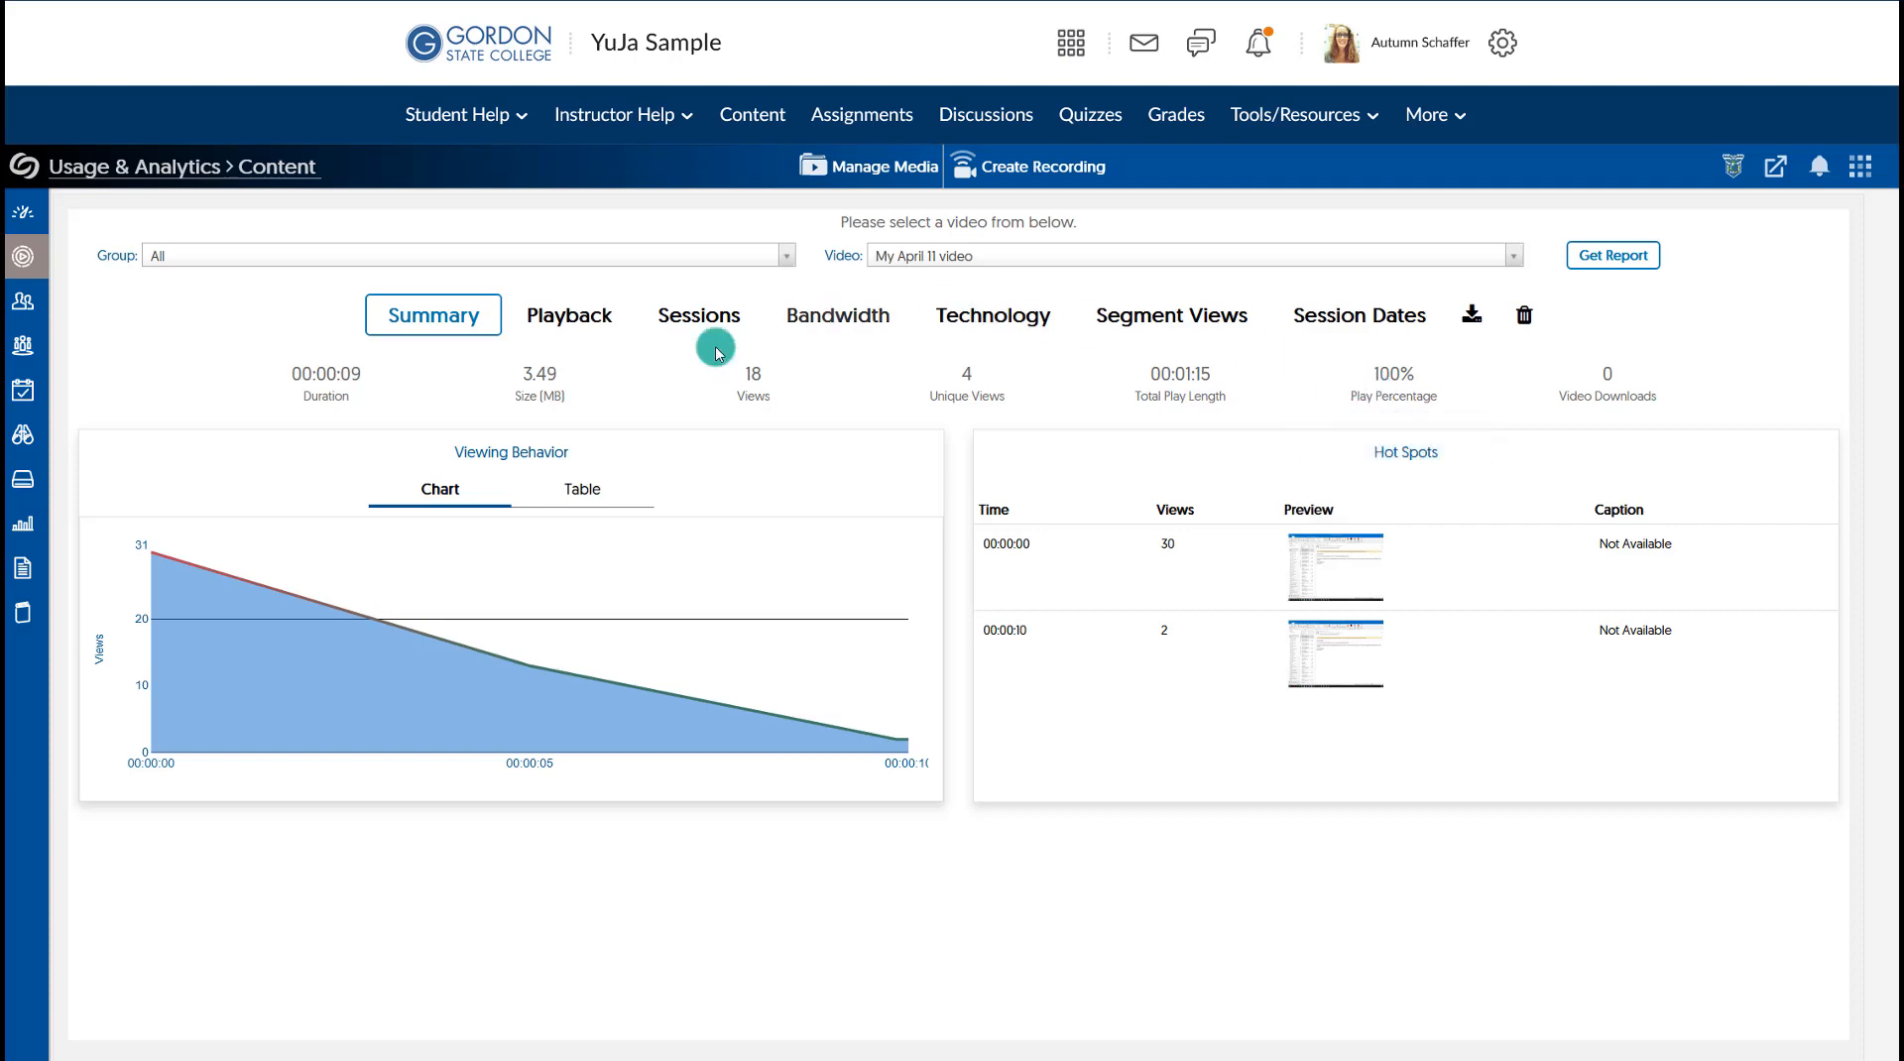
- Show the video's playback report and examine the first and last watched dates of the first two viewers
{"action": "left_click", "coordinate": [591, 317]}
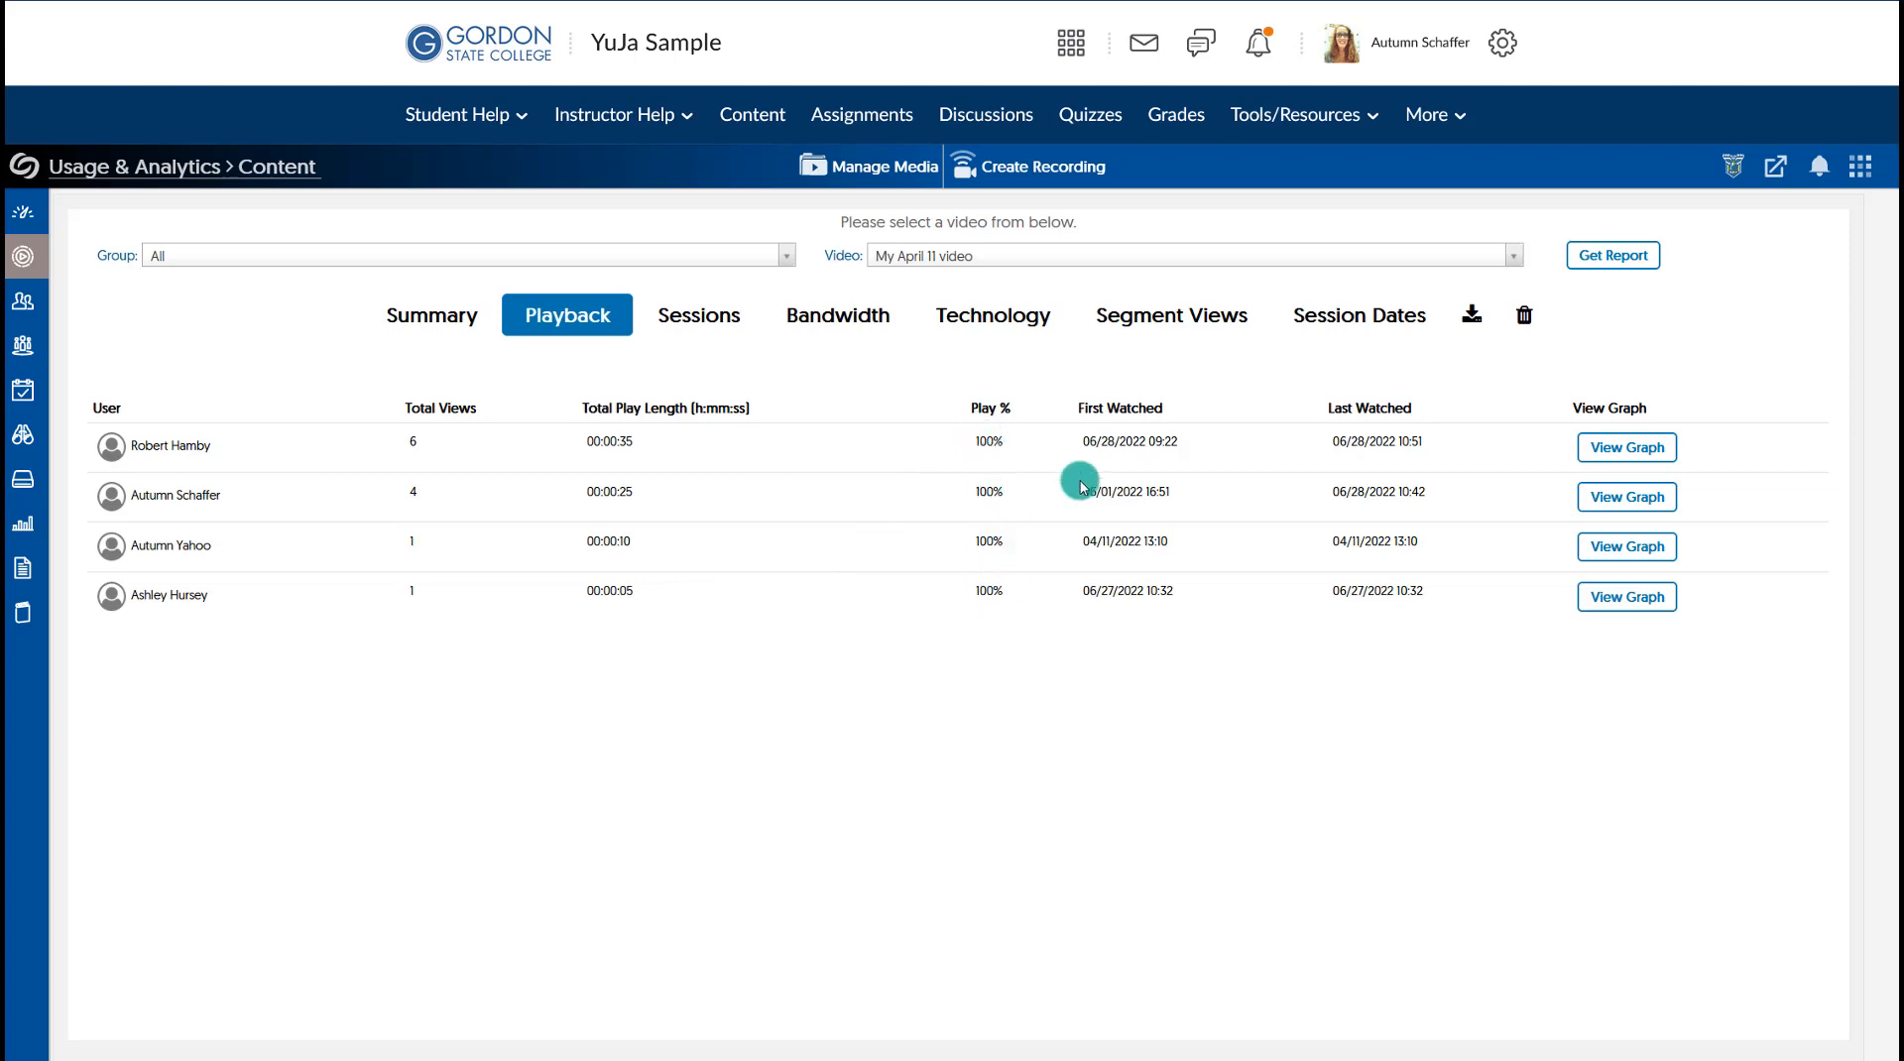
{"action": "left_click_drag", "start_coordinate": [1079, 441], "coordinate": [1195, 443]}
{"action": "left_click_drag", "start_coordinate": [1326, 441], "coordinate": [1449, 440]}
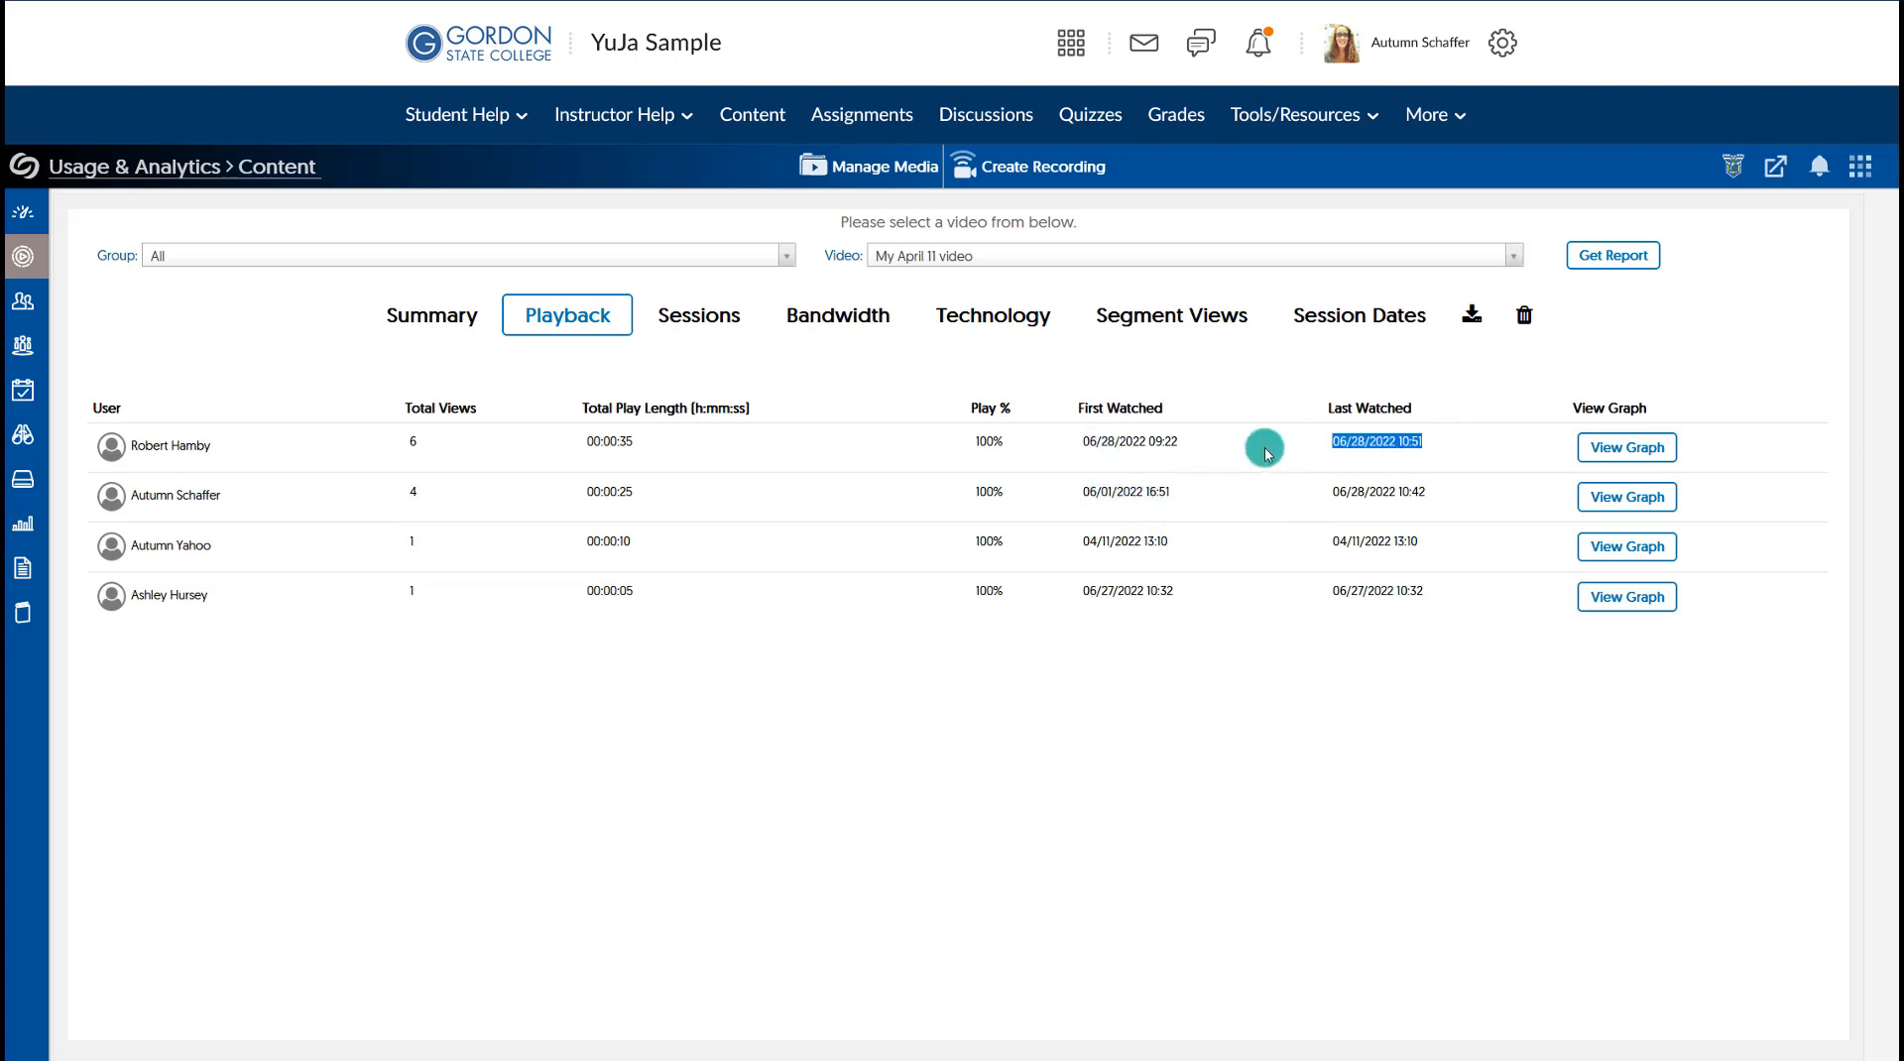
{"action": "double_click", "coordinate": [1105, 492]}
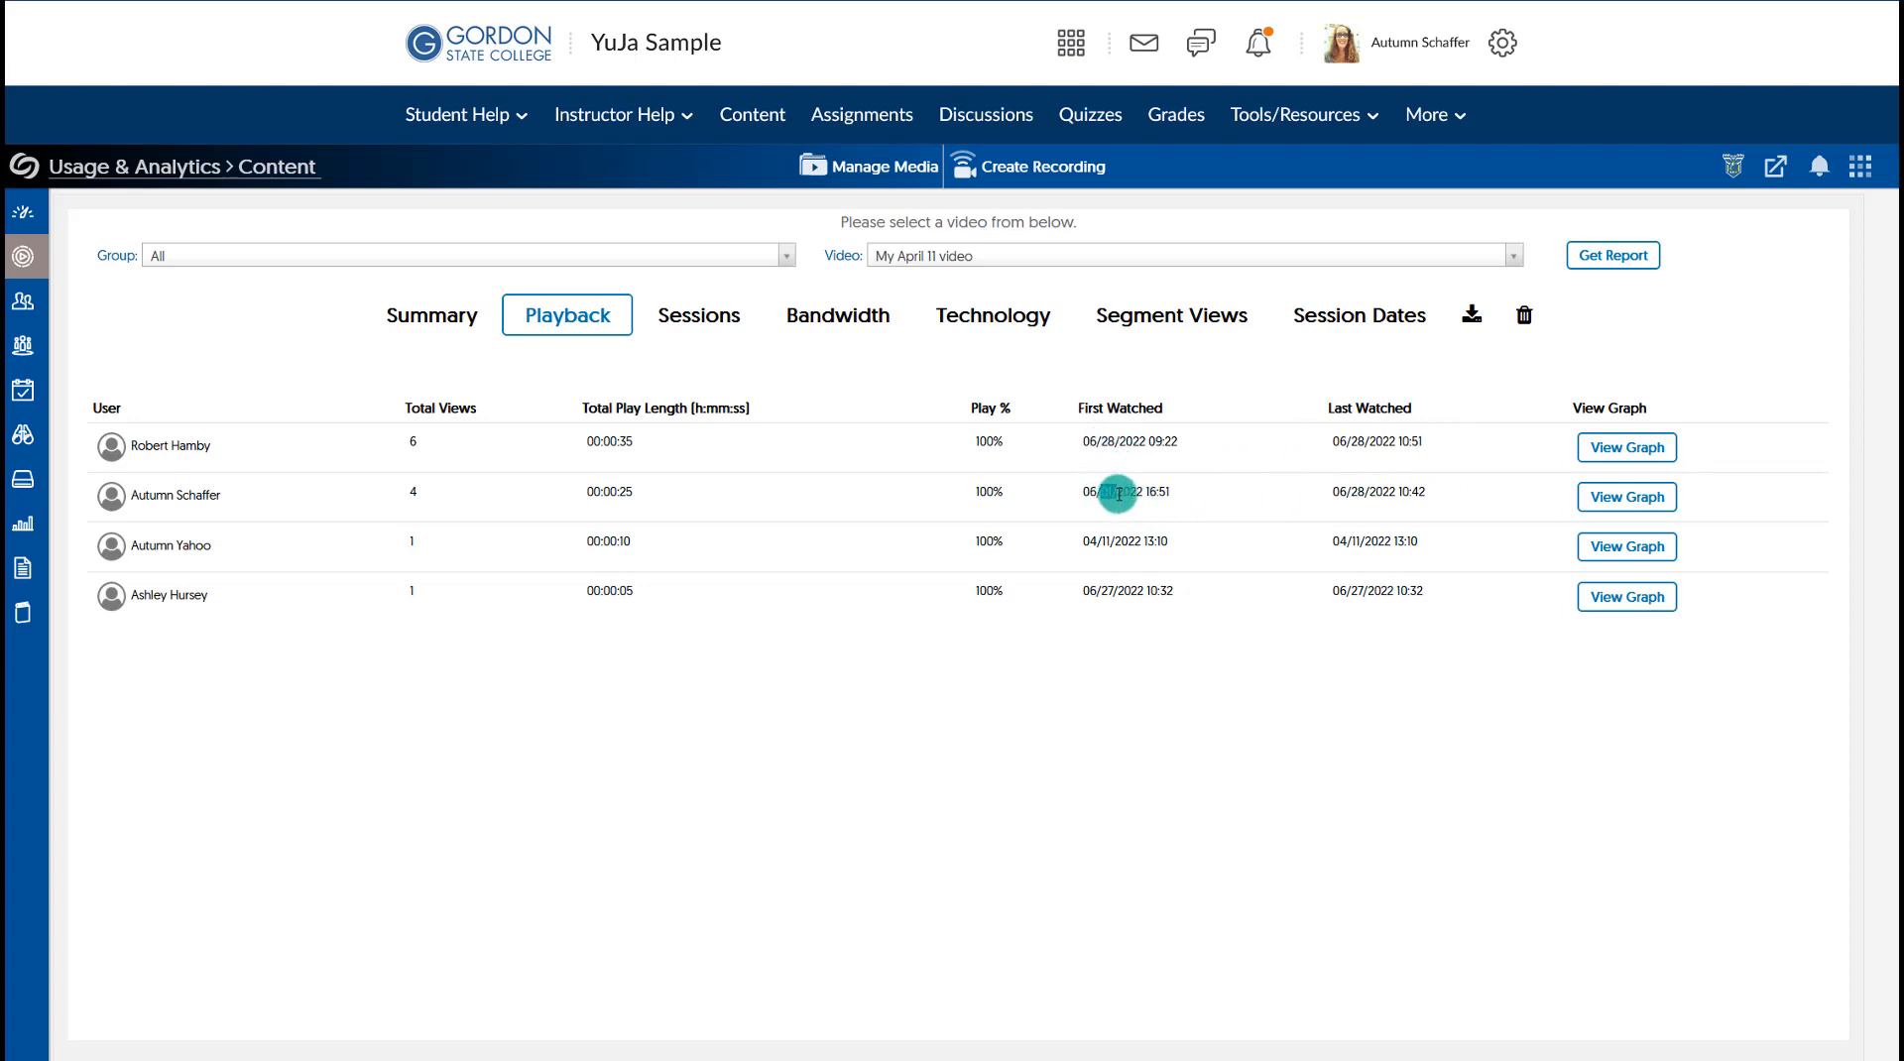
{"action": "left_click_drag", "start_coordinate": [1339, 495], "coordinate": [1377, 493]}
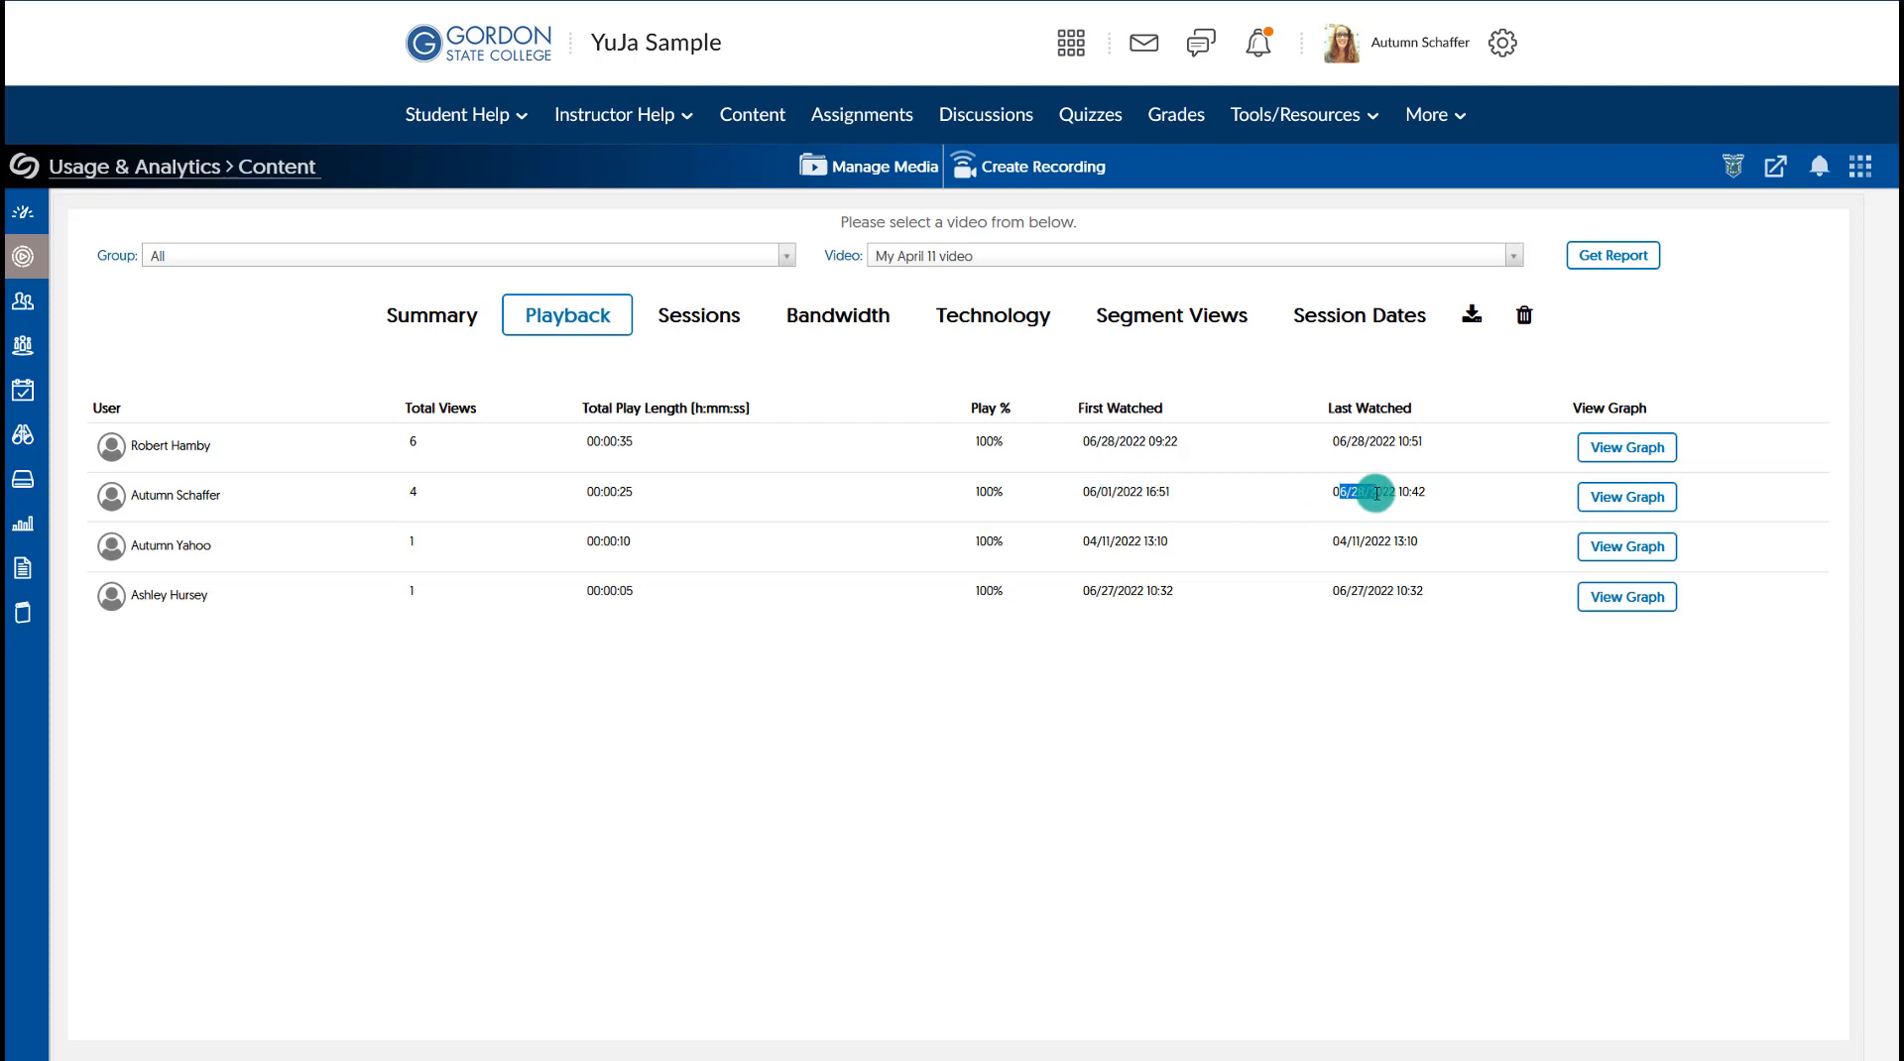
- View the second viewer's statistics for the video as a chart and as a table, and close them
{"action": "left_click", "coordinate": [1615, 508]}
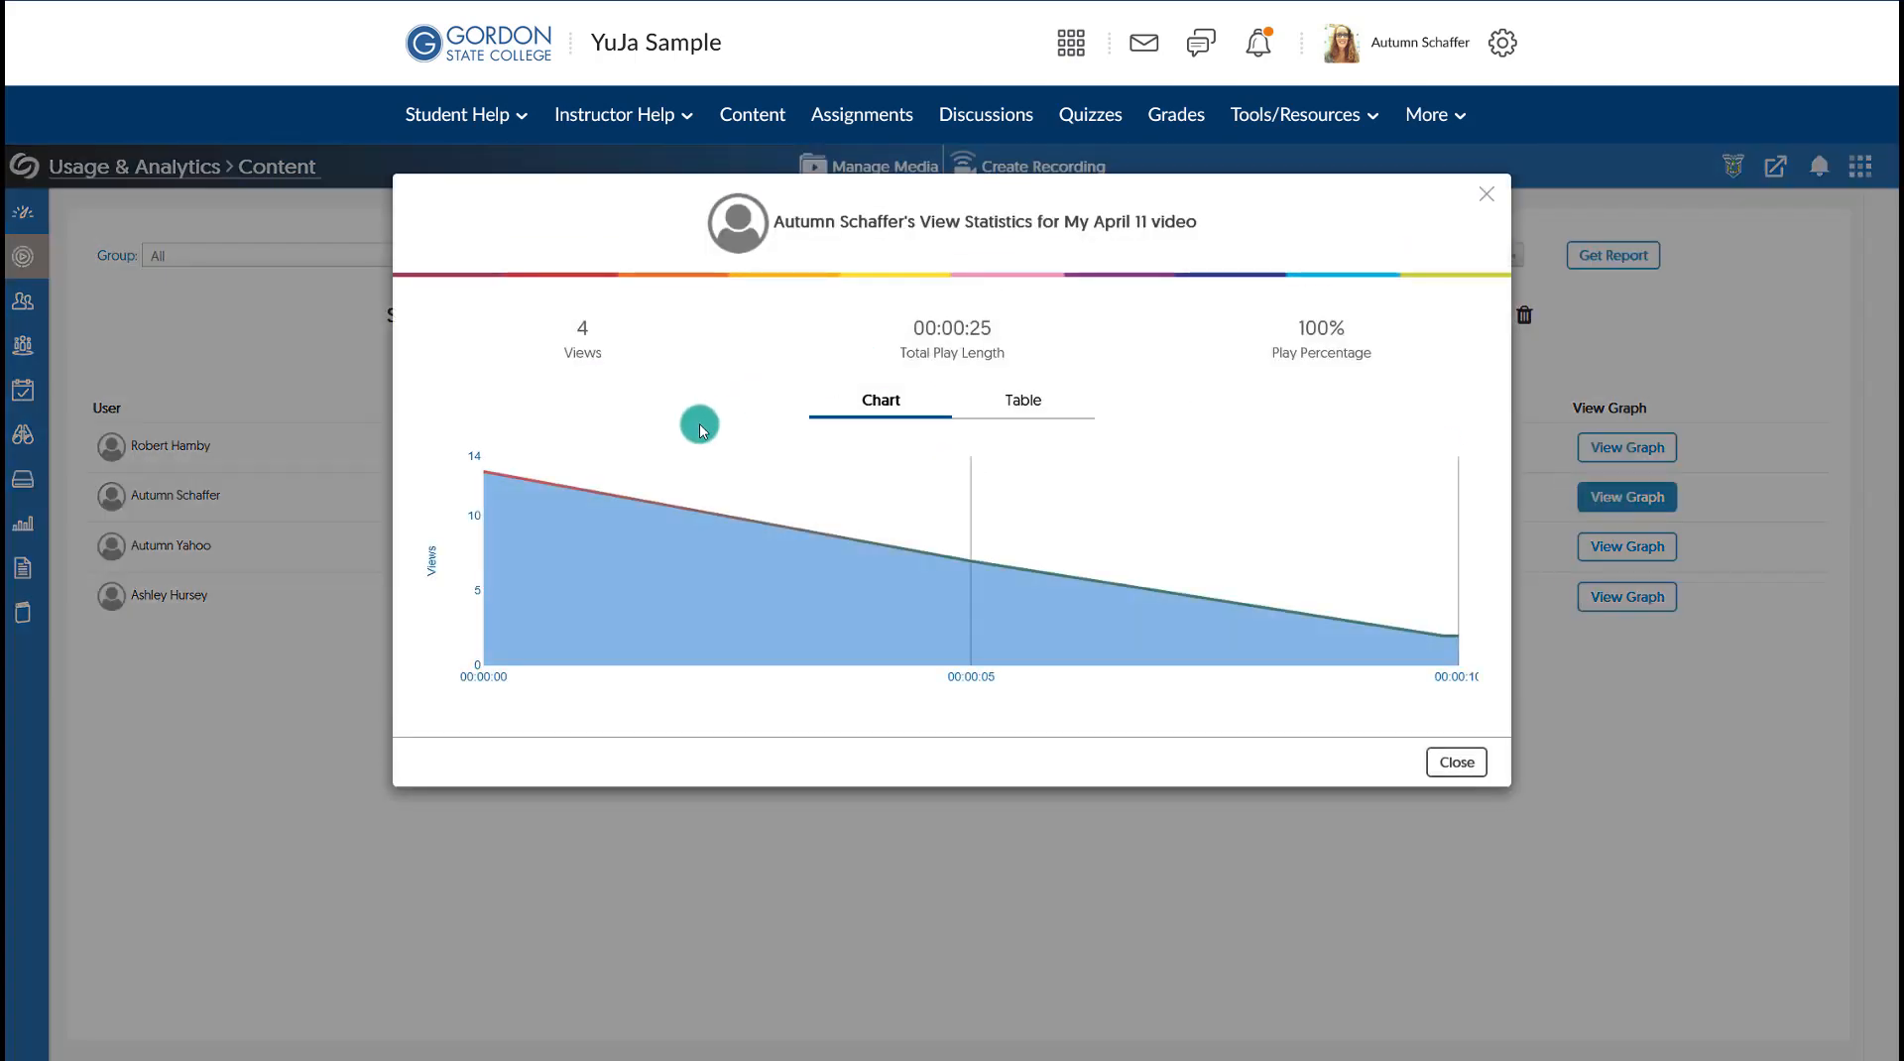
{"action": "left_click", "coordinate": [1019, 402]}
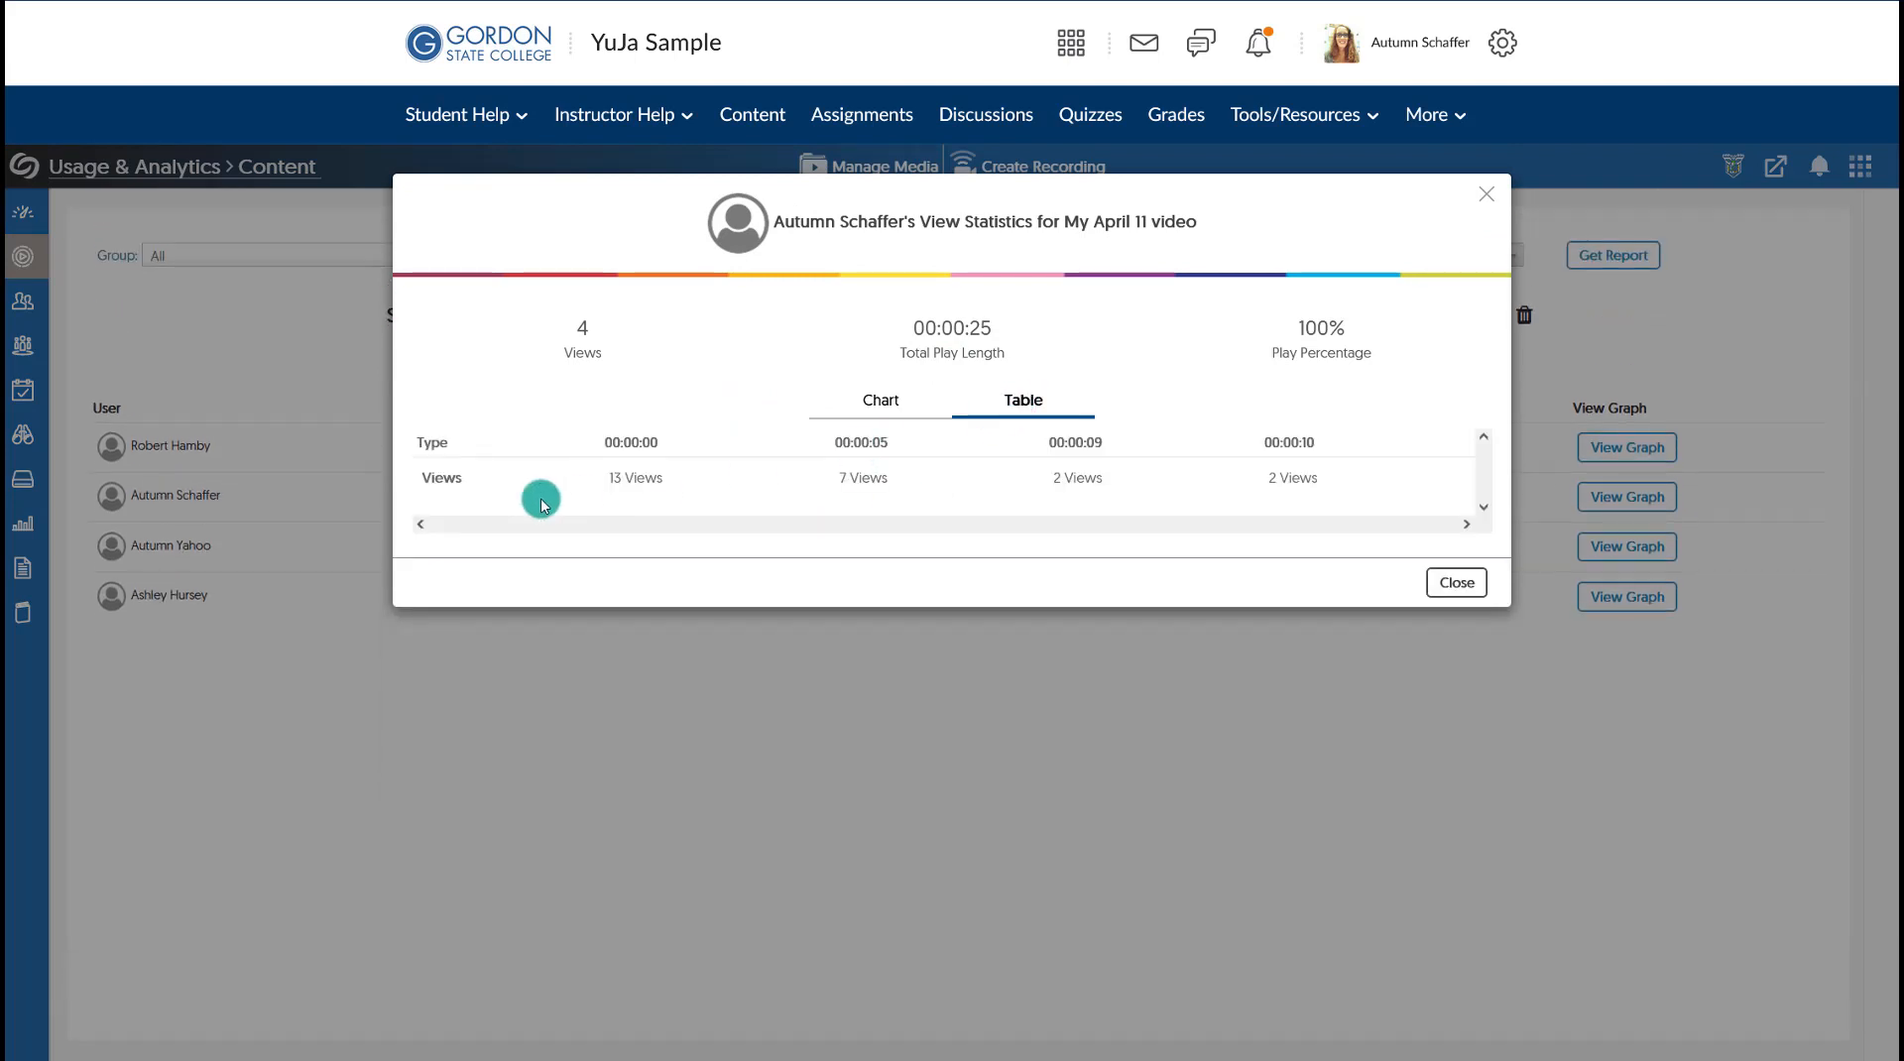
{"action": "left_click", "coordinate": [1485, 201]}
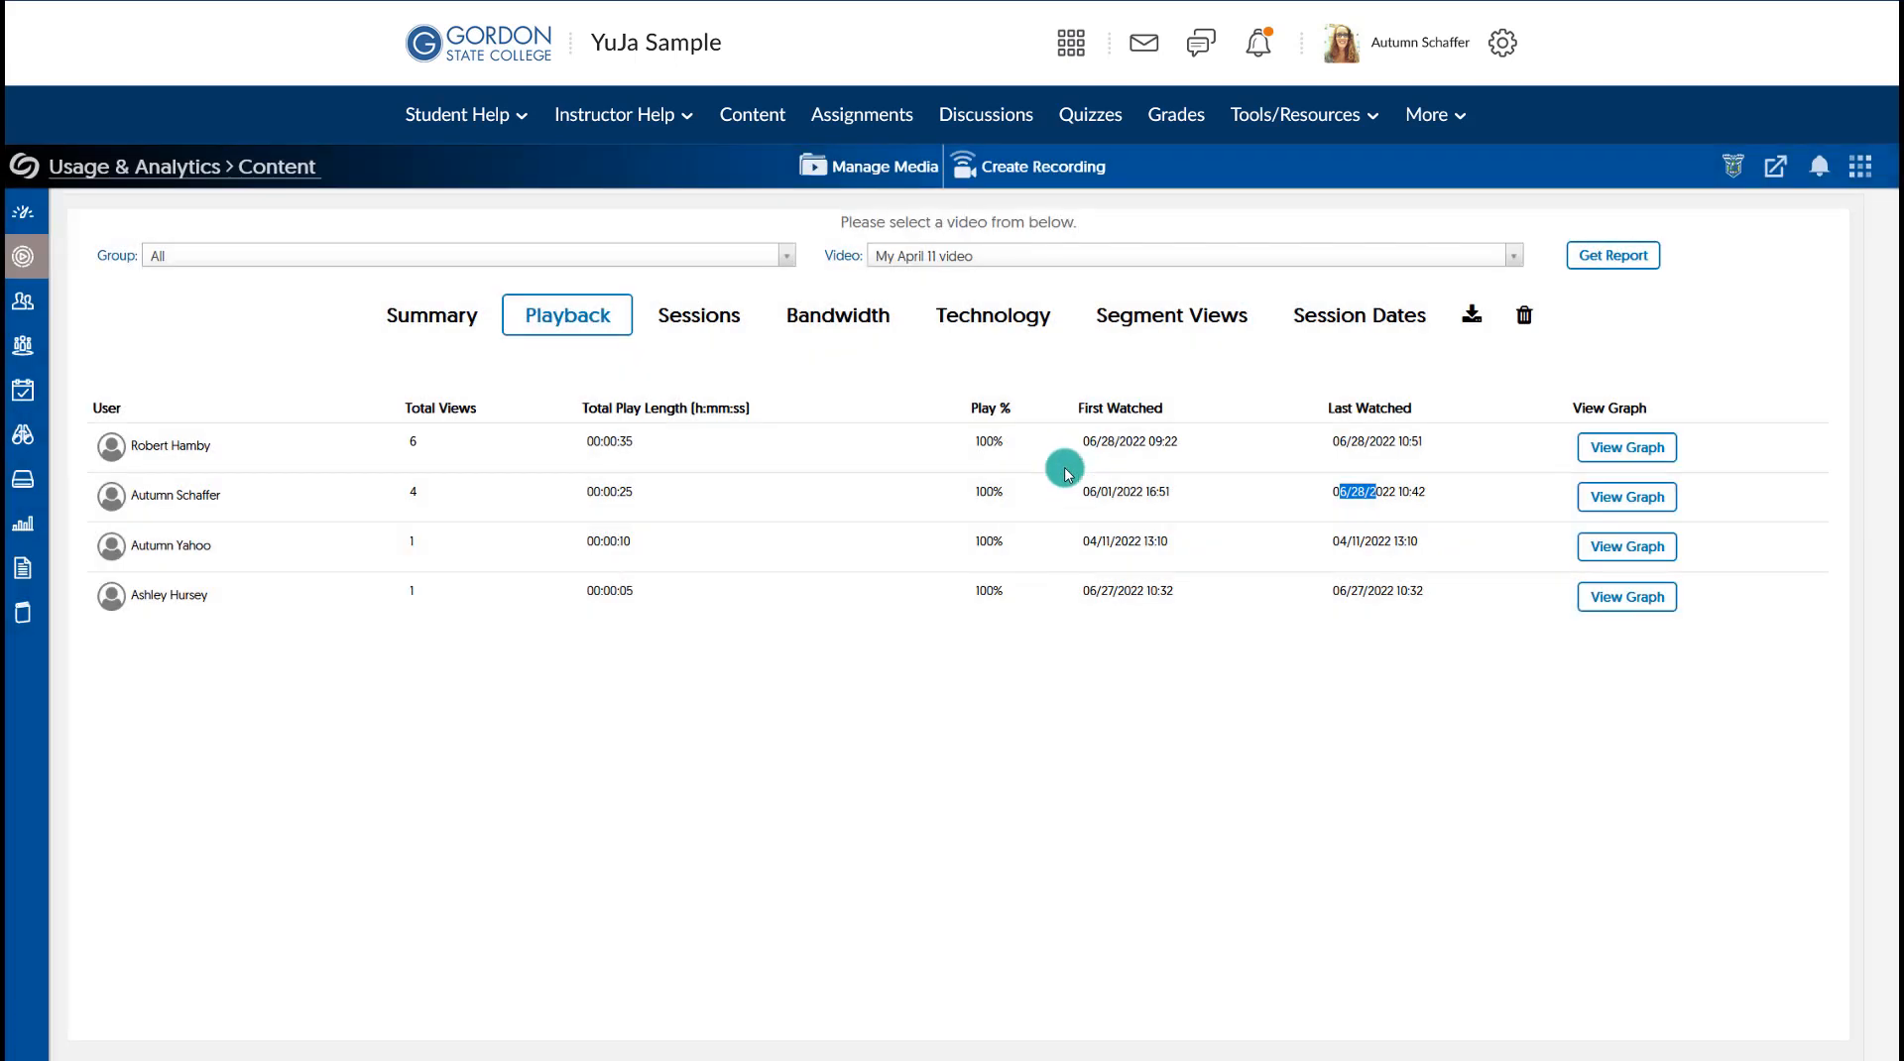
- Review the video's browser and system technology data and its list of viewing sessions
{"action": "left_click", "coordinate": [969, 318]}
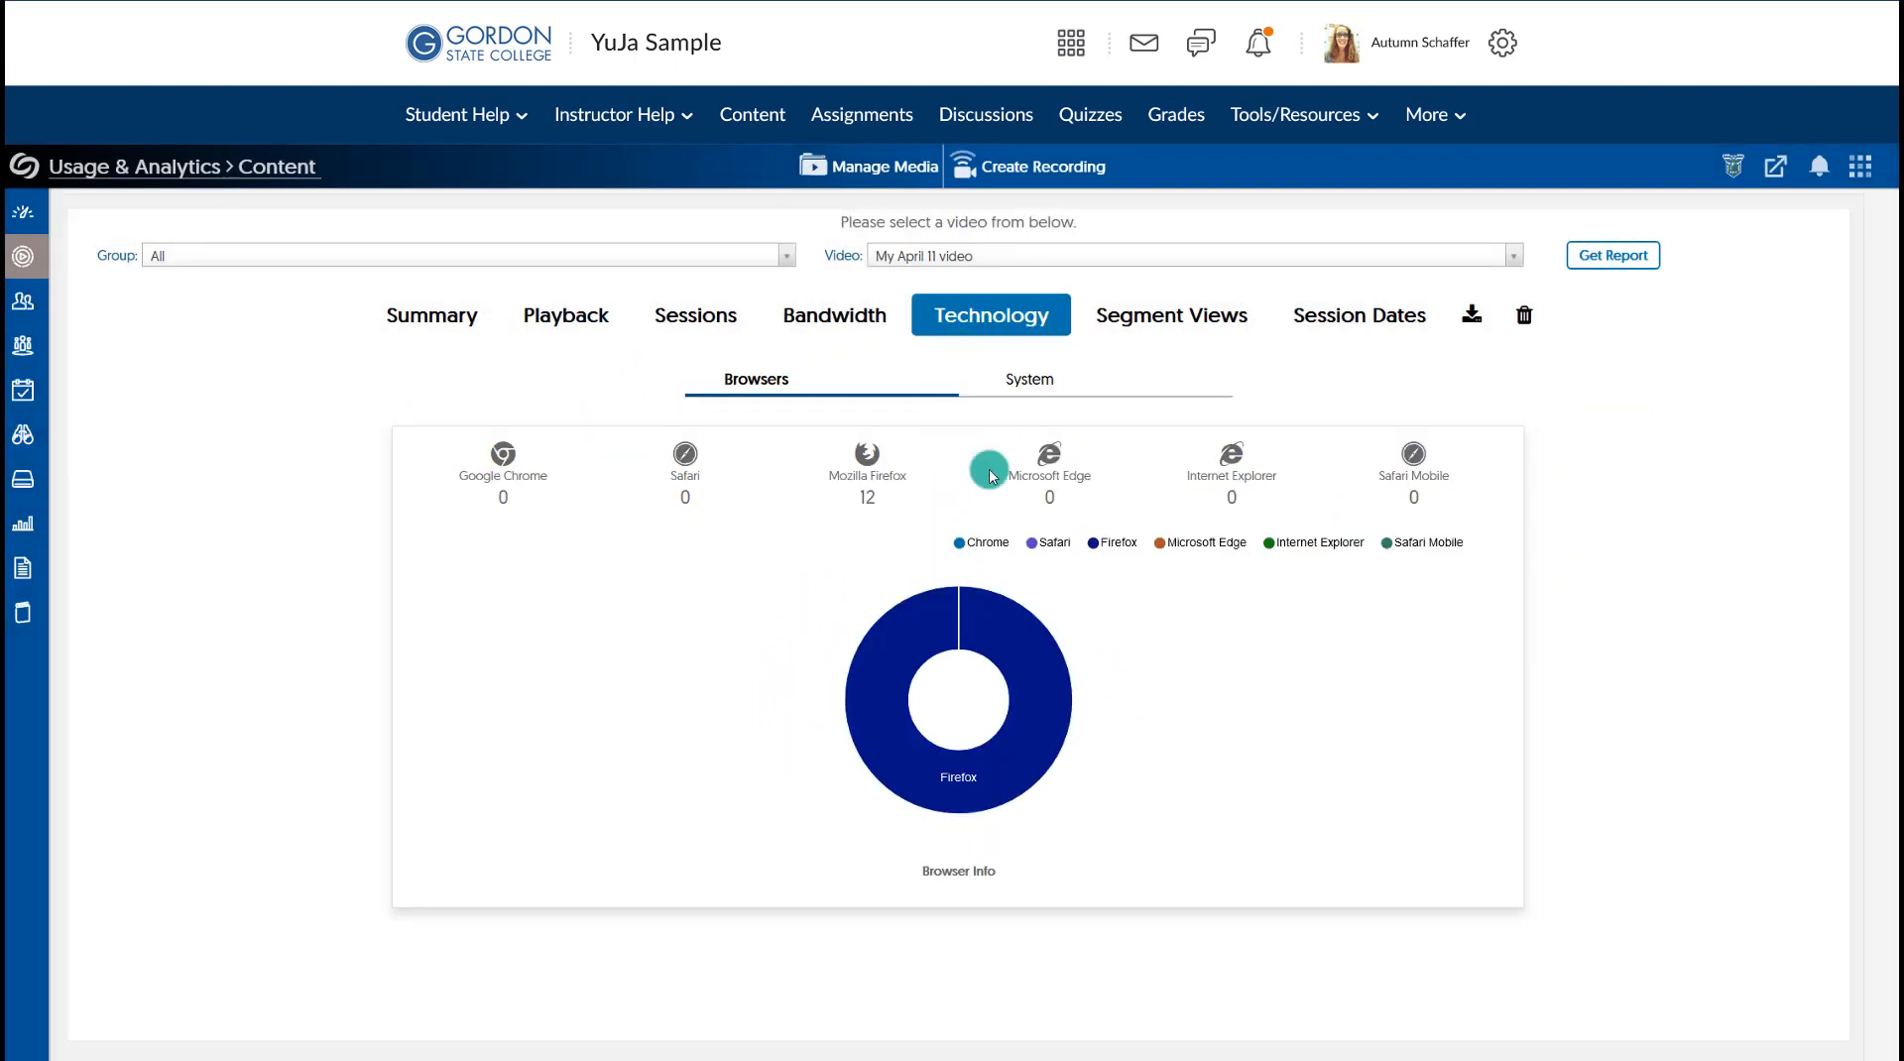
{"action": "left_click", "coordinate": [1018, 382]}
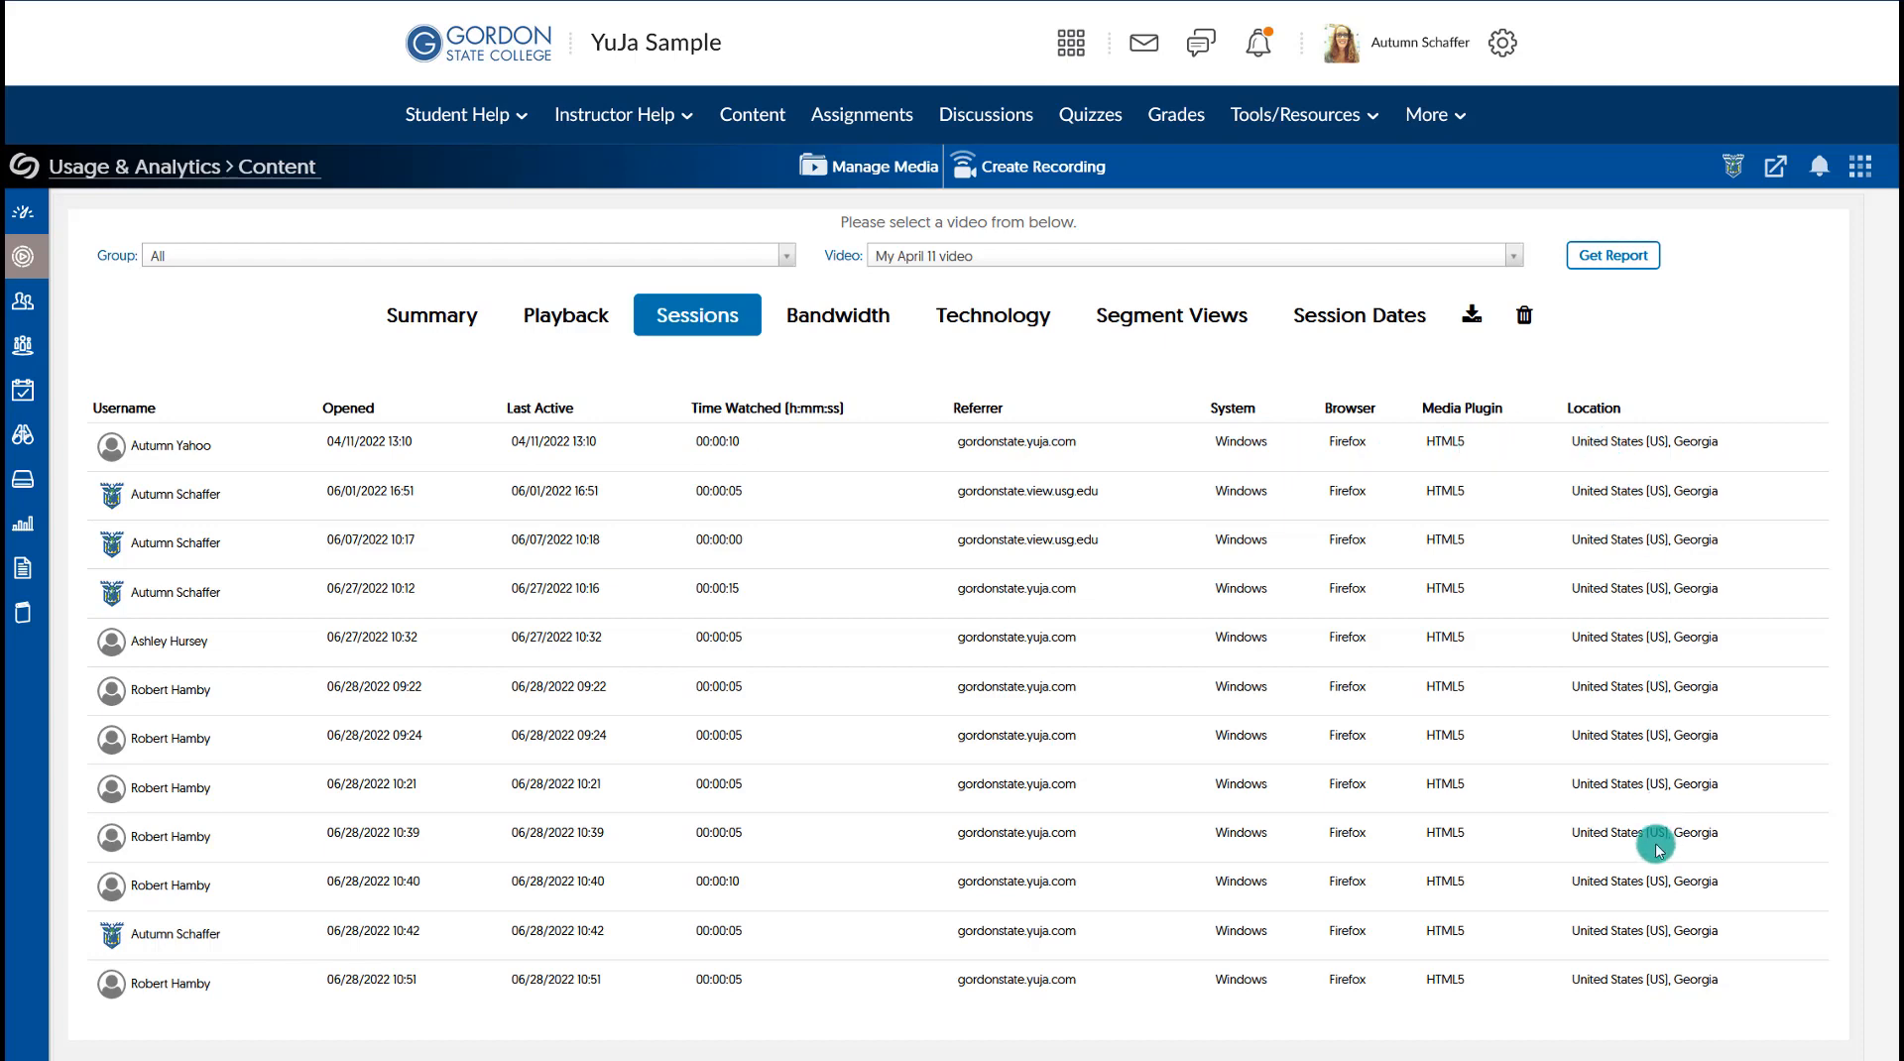
{"action": "scroll", "coordinate": [1651, 838], "scroll_direction": "down", "scroll_amount": 2}
{"action": "scroll", "coordinate": [1654, 841], "scroll_direction": "up", "scroll_amount": 2}
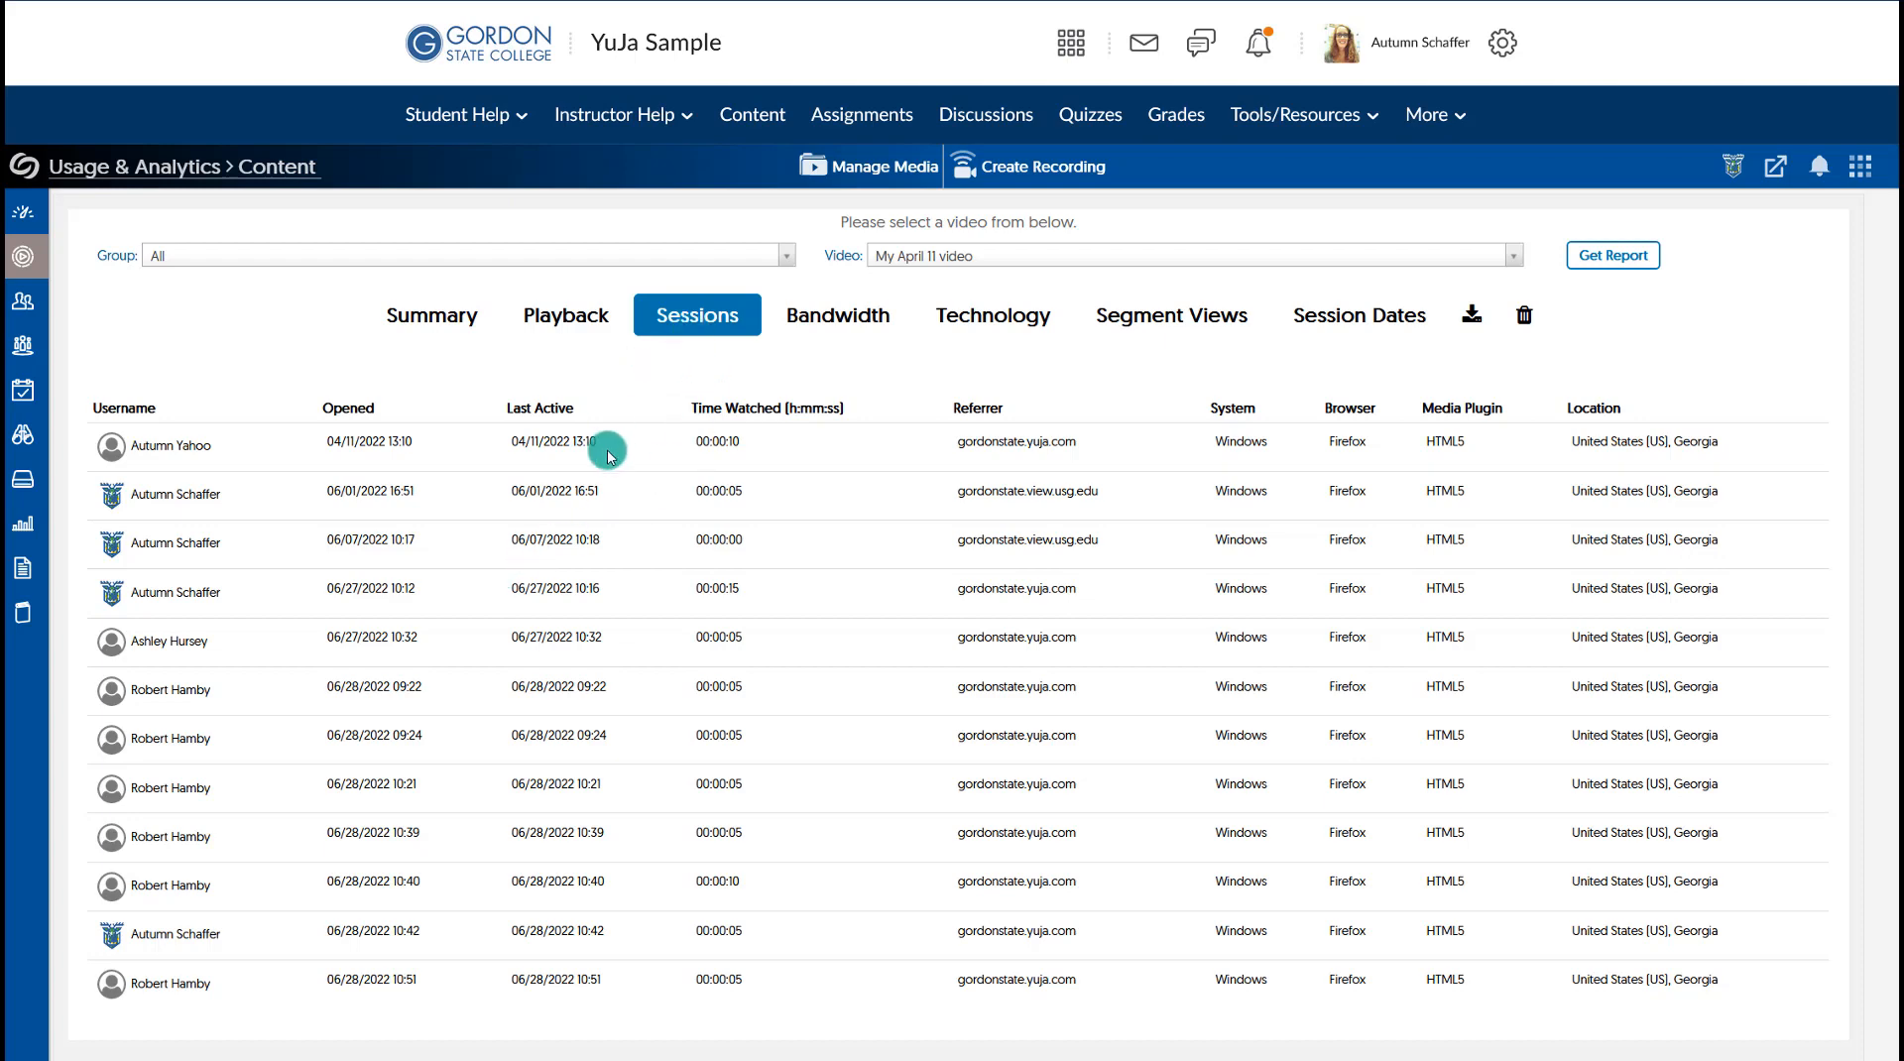
- Return to the YuJa module in the course content and look over the kinds of items it can create
{"action": "left_click", "coordinate": [771, 119]}
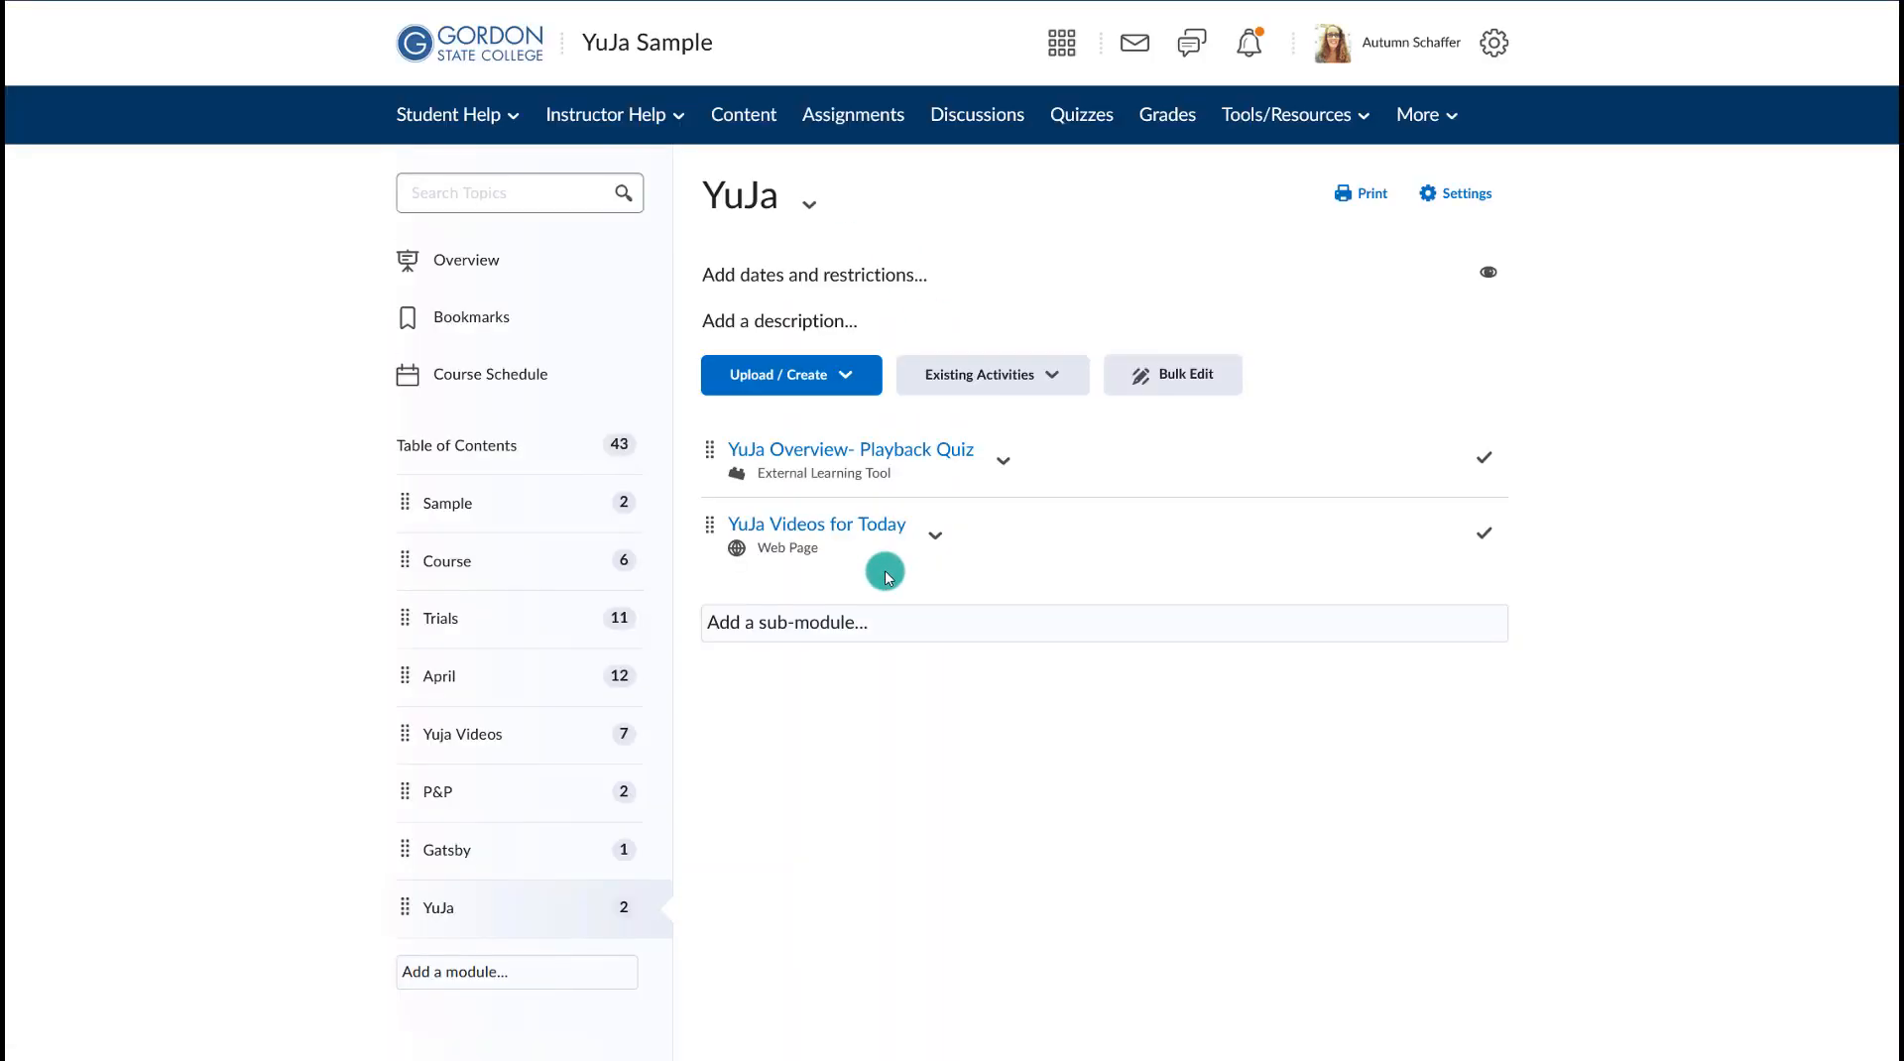
{"action": "left_click", "coordinate": [802, 375]}
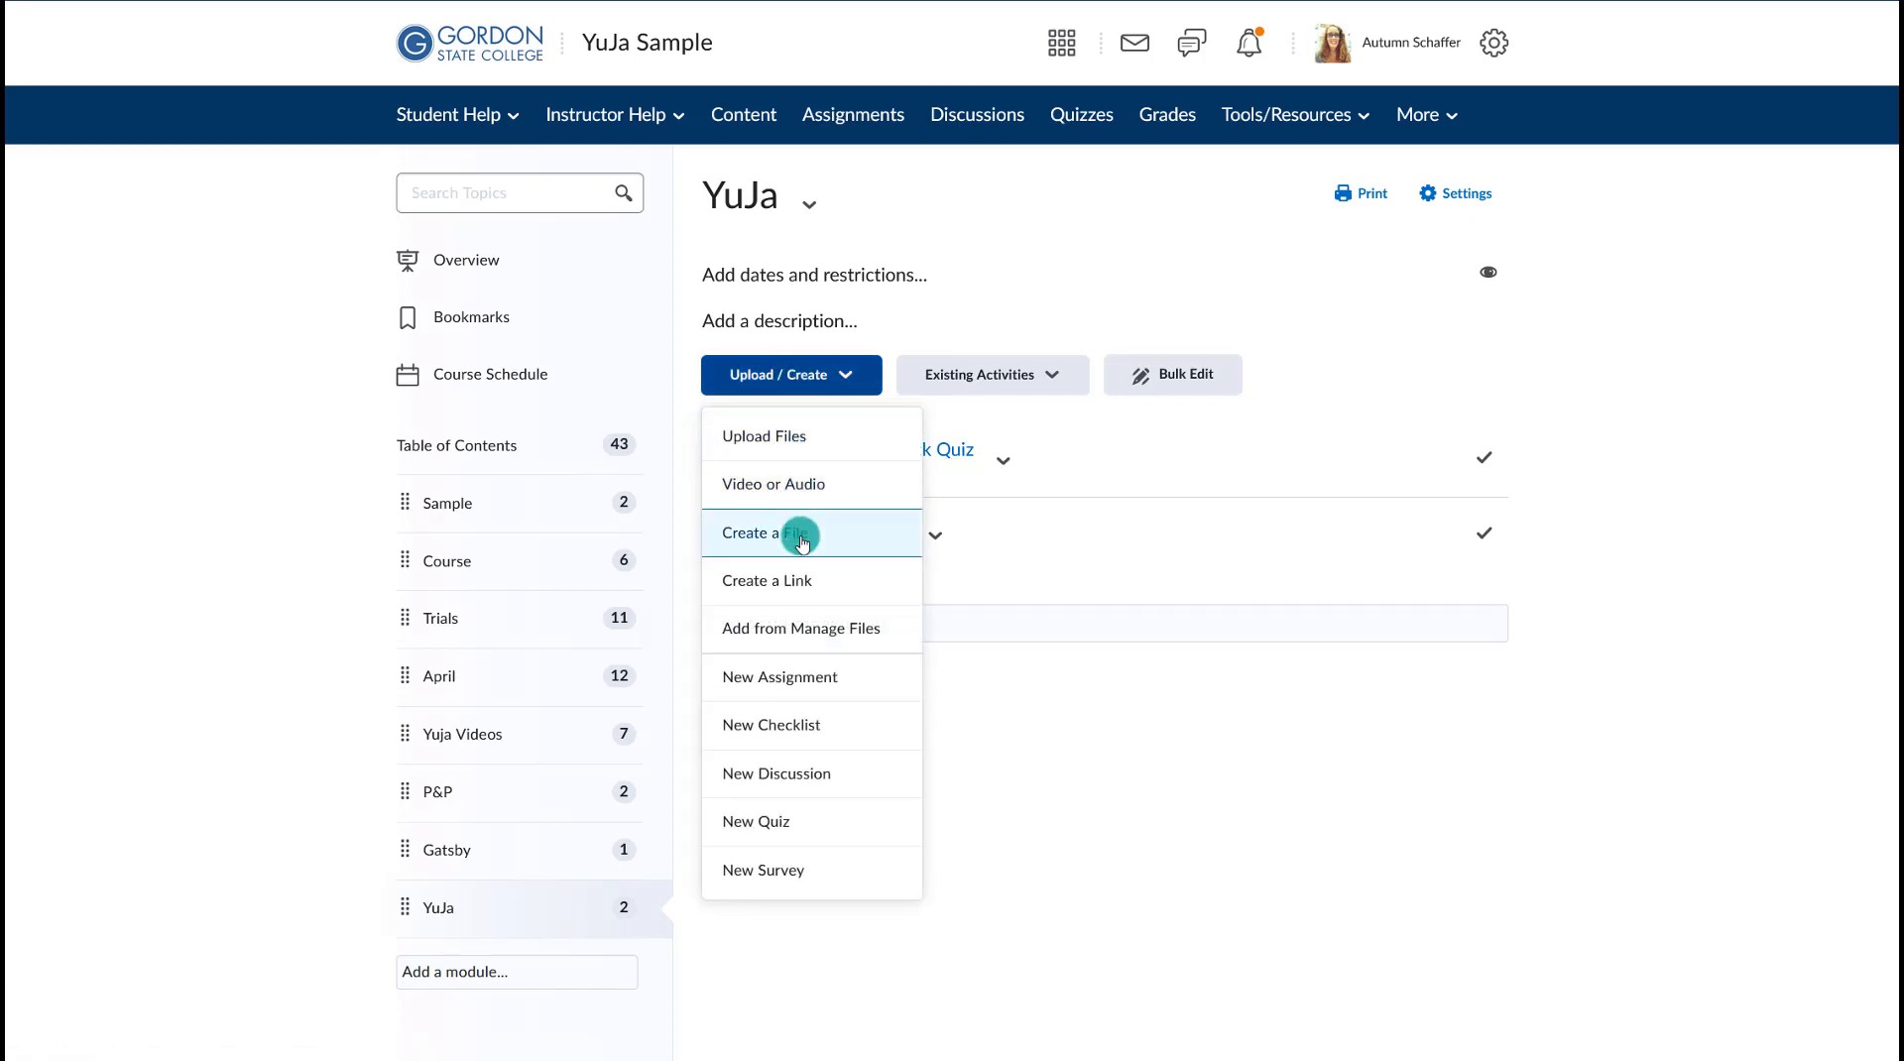
{"action": "left_click", "coordinate": [1105, 734]}
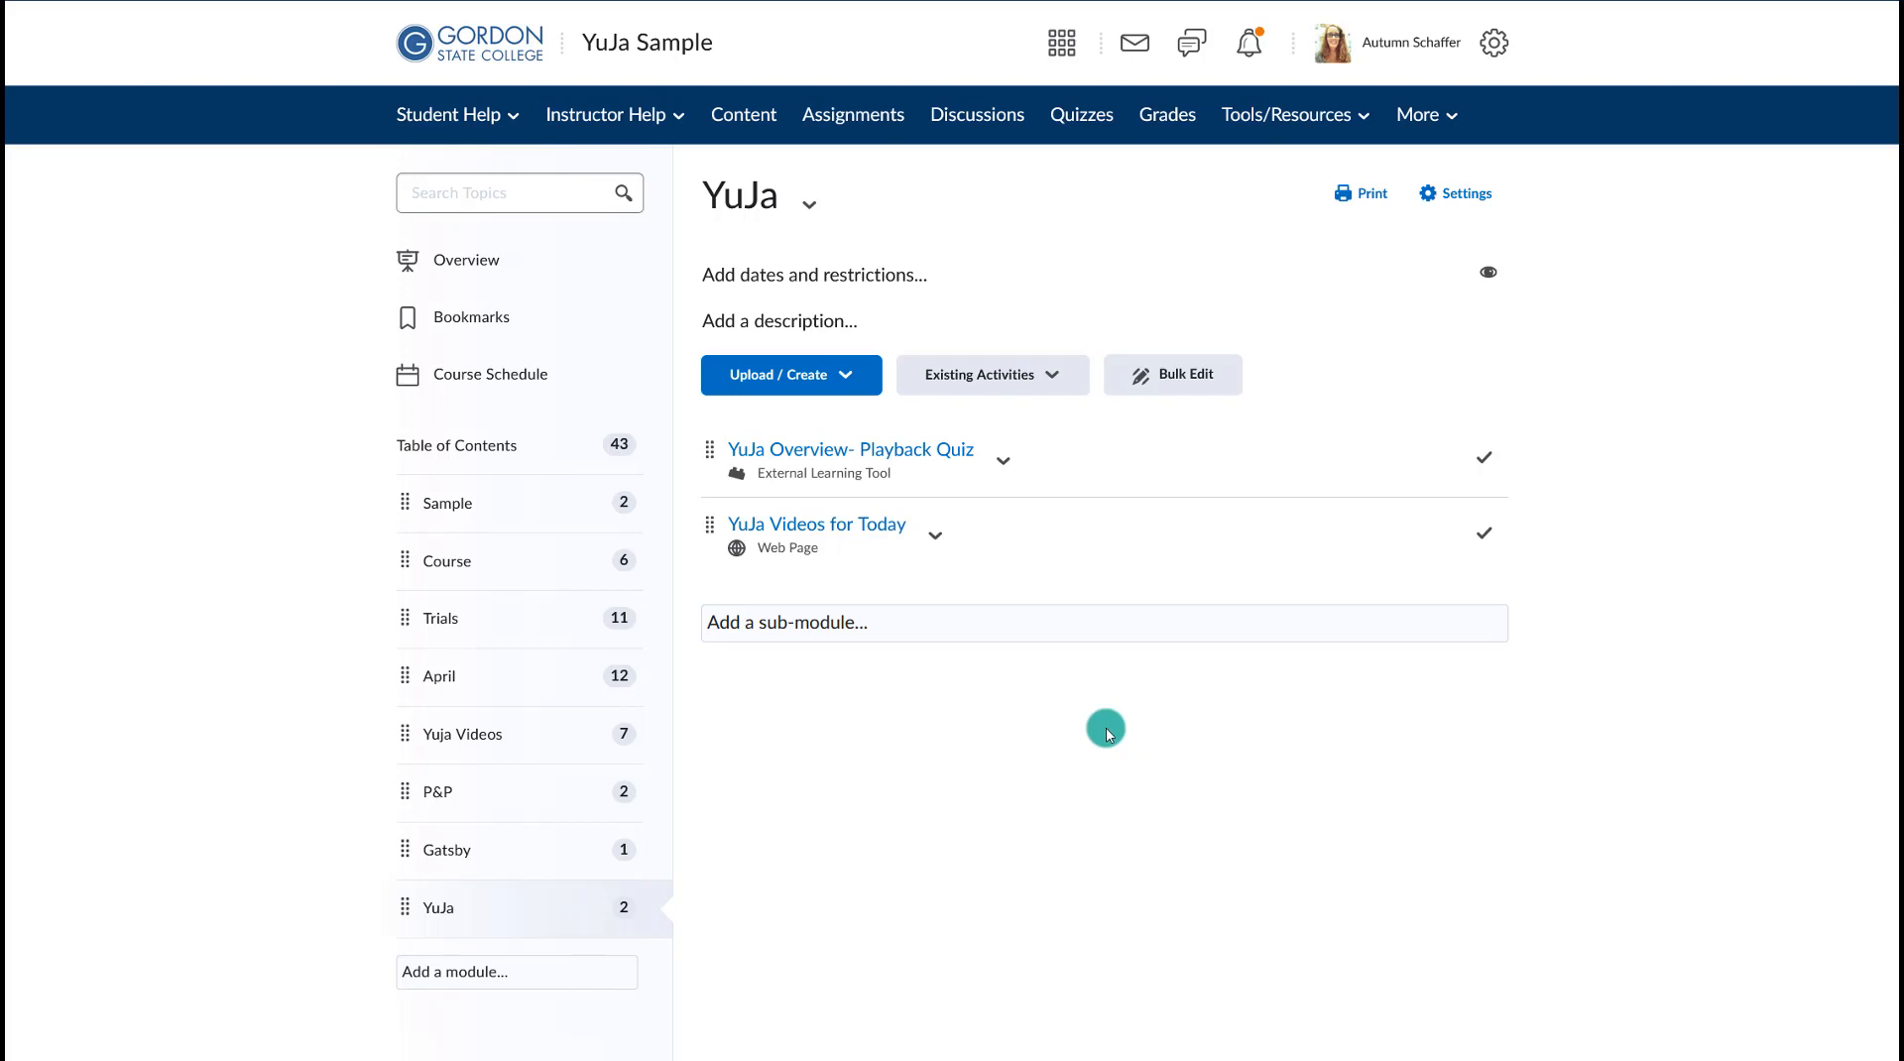
{"action": "left_click", "coordinate": [782, 384]}
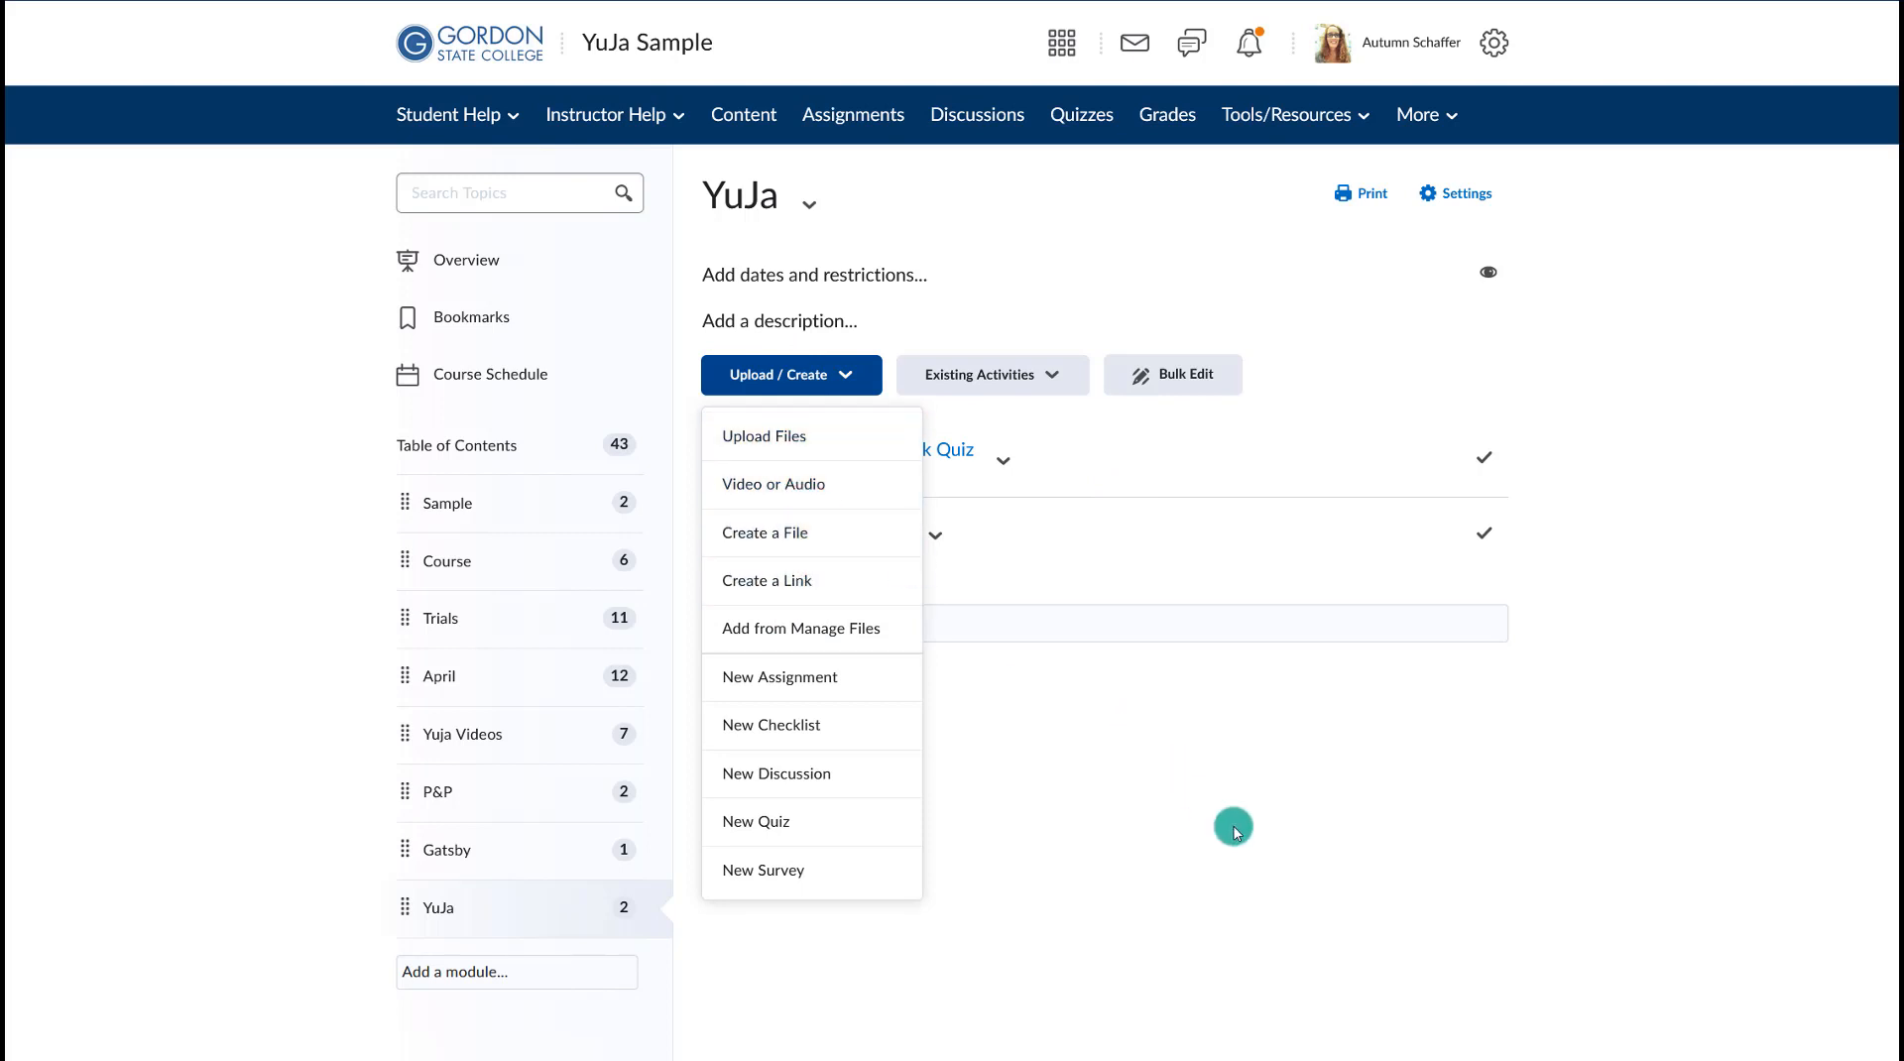
{"action": "left_click", "coordinate": [1235, 832]}
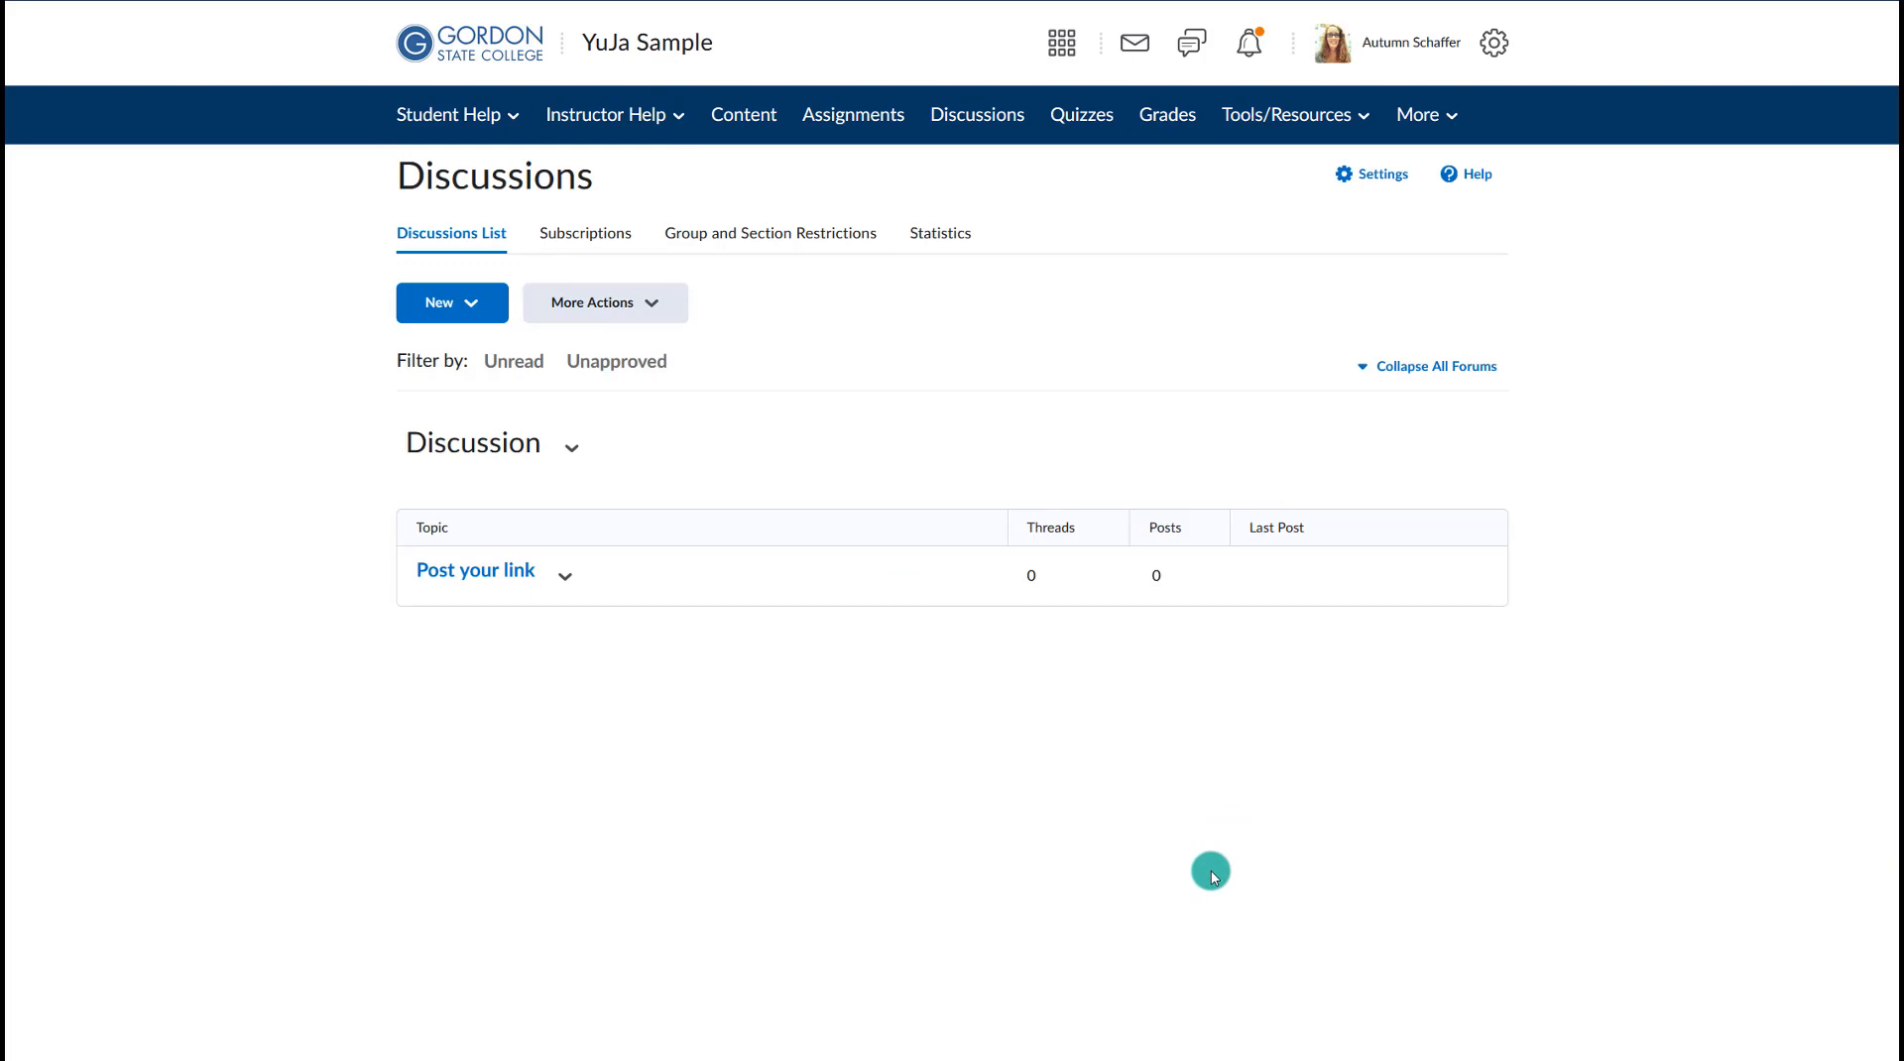
- Return to the YuJa Media Library and open the media details of the My Event on Wednesday, April 6, 2022 video
{"action": "left_click", "coordinate": [1326, 116]}
{"action": "left_click", "coordinate": [1211, 964]}
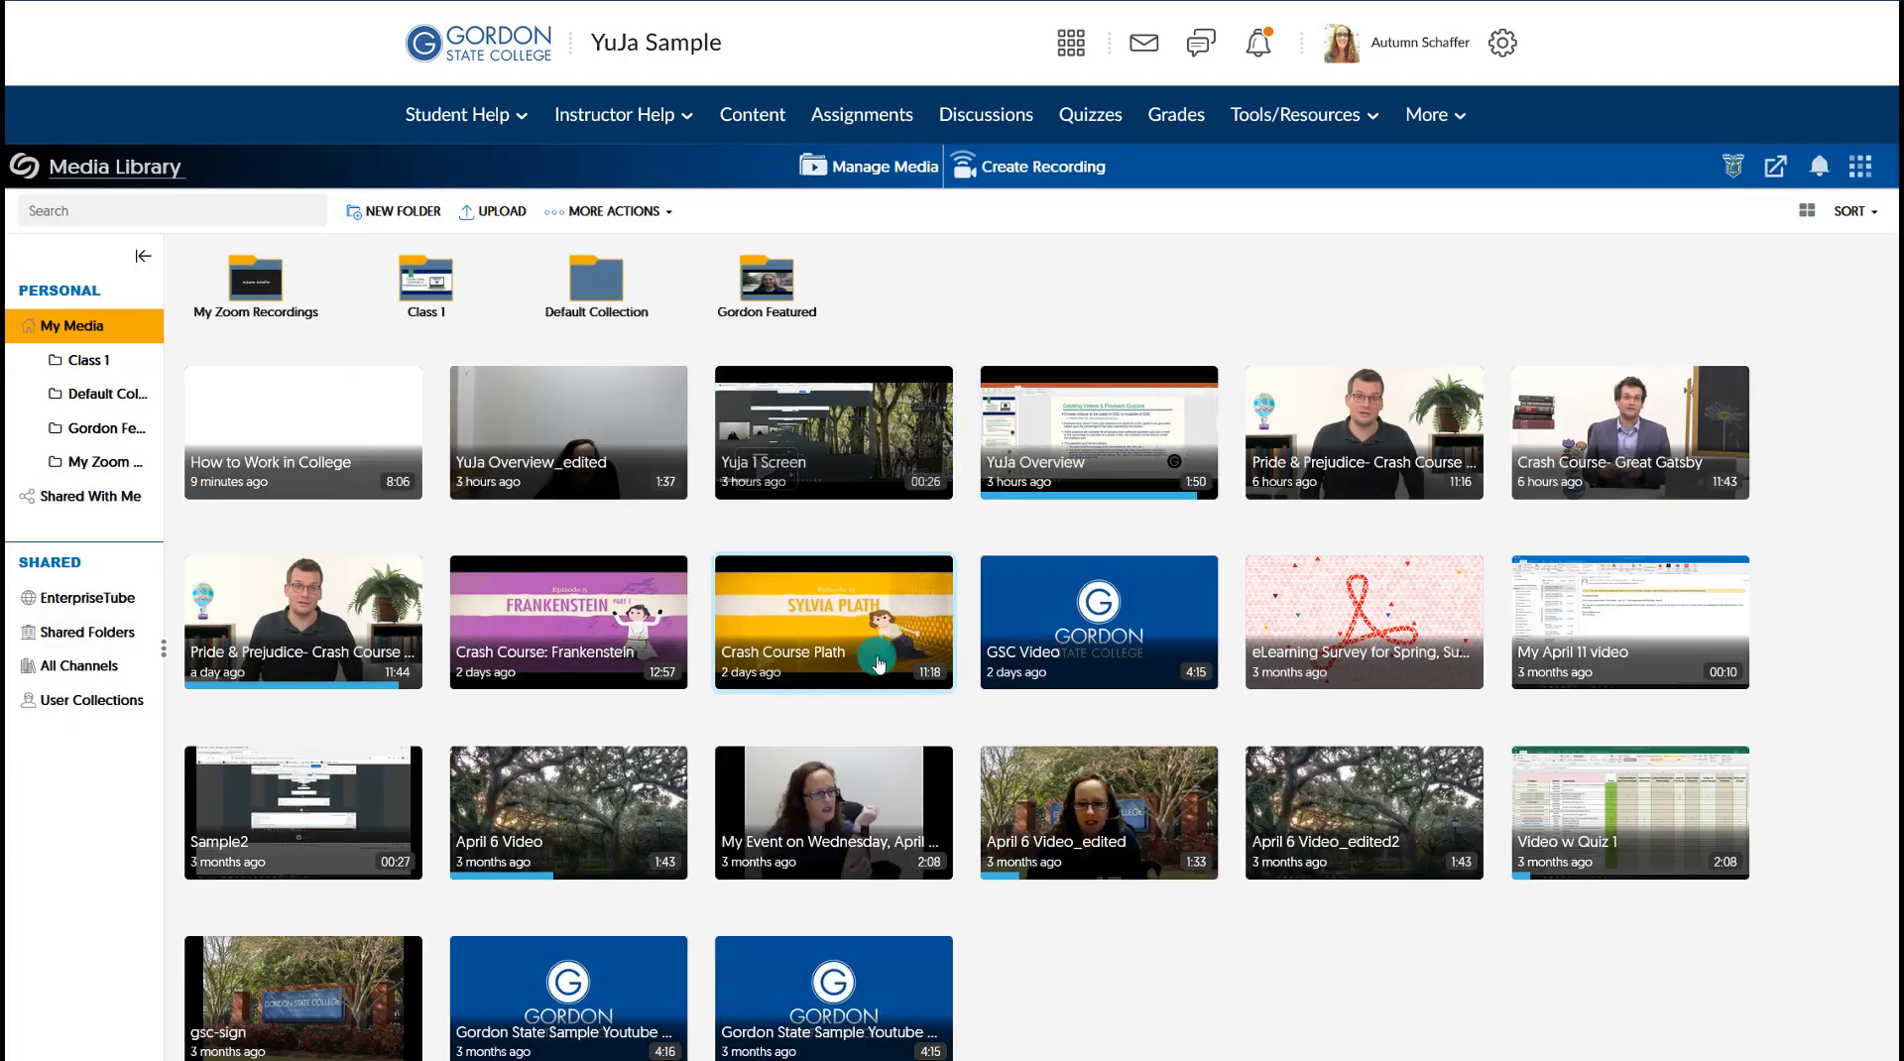
{"action": "mouse_move", "coordinate": [1048, 678]}
{"action": "scroll", "coordinate": [1047, 677], "scroll_direction": "down", "scroll_amount": 1}
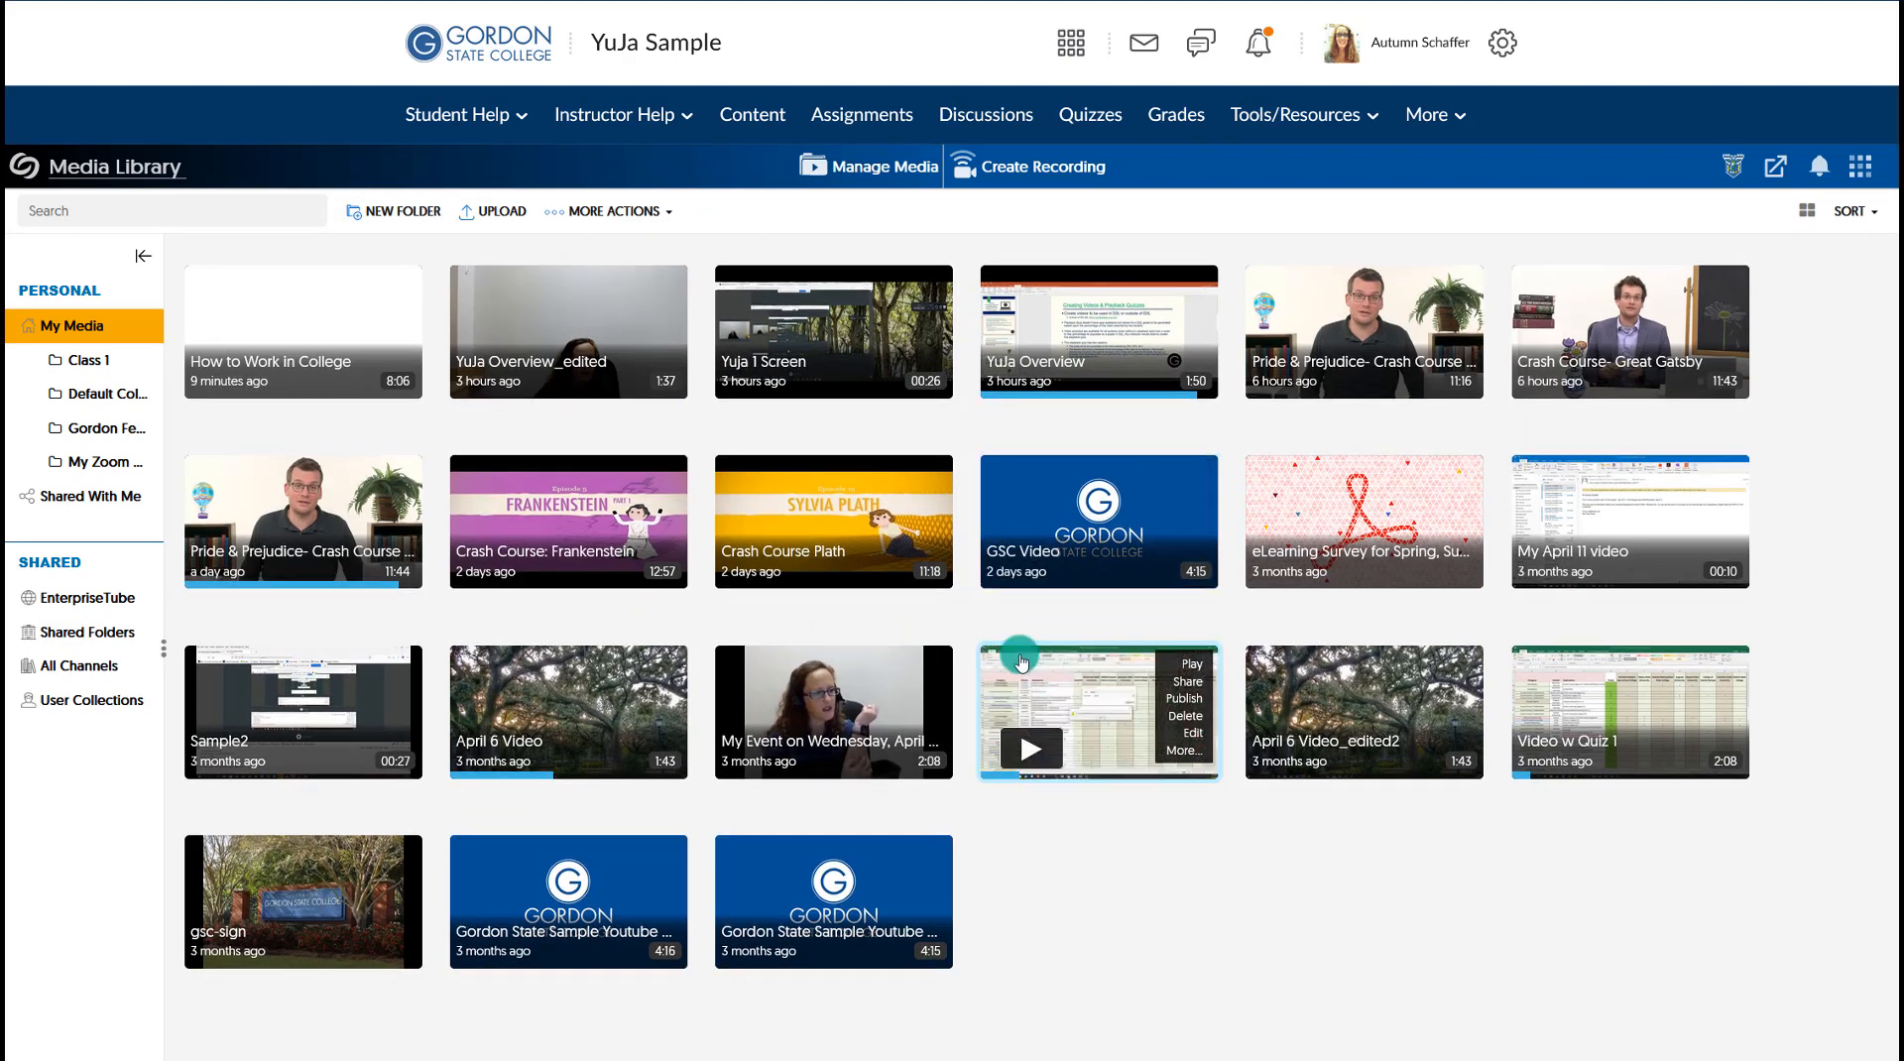
{"action": "left_click", "coordinate": [899, 748]}
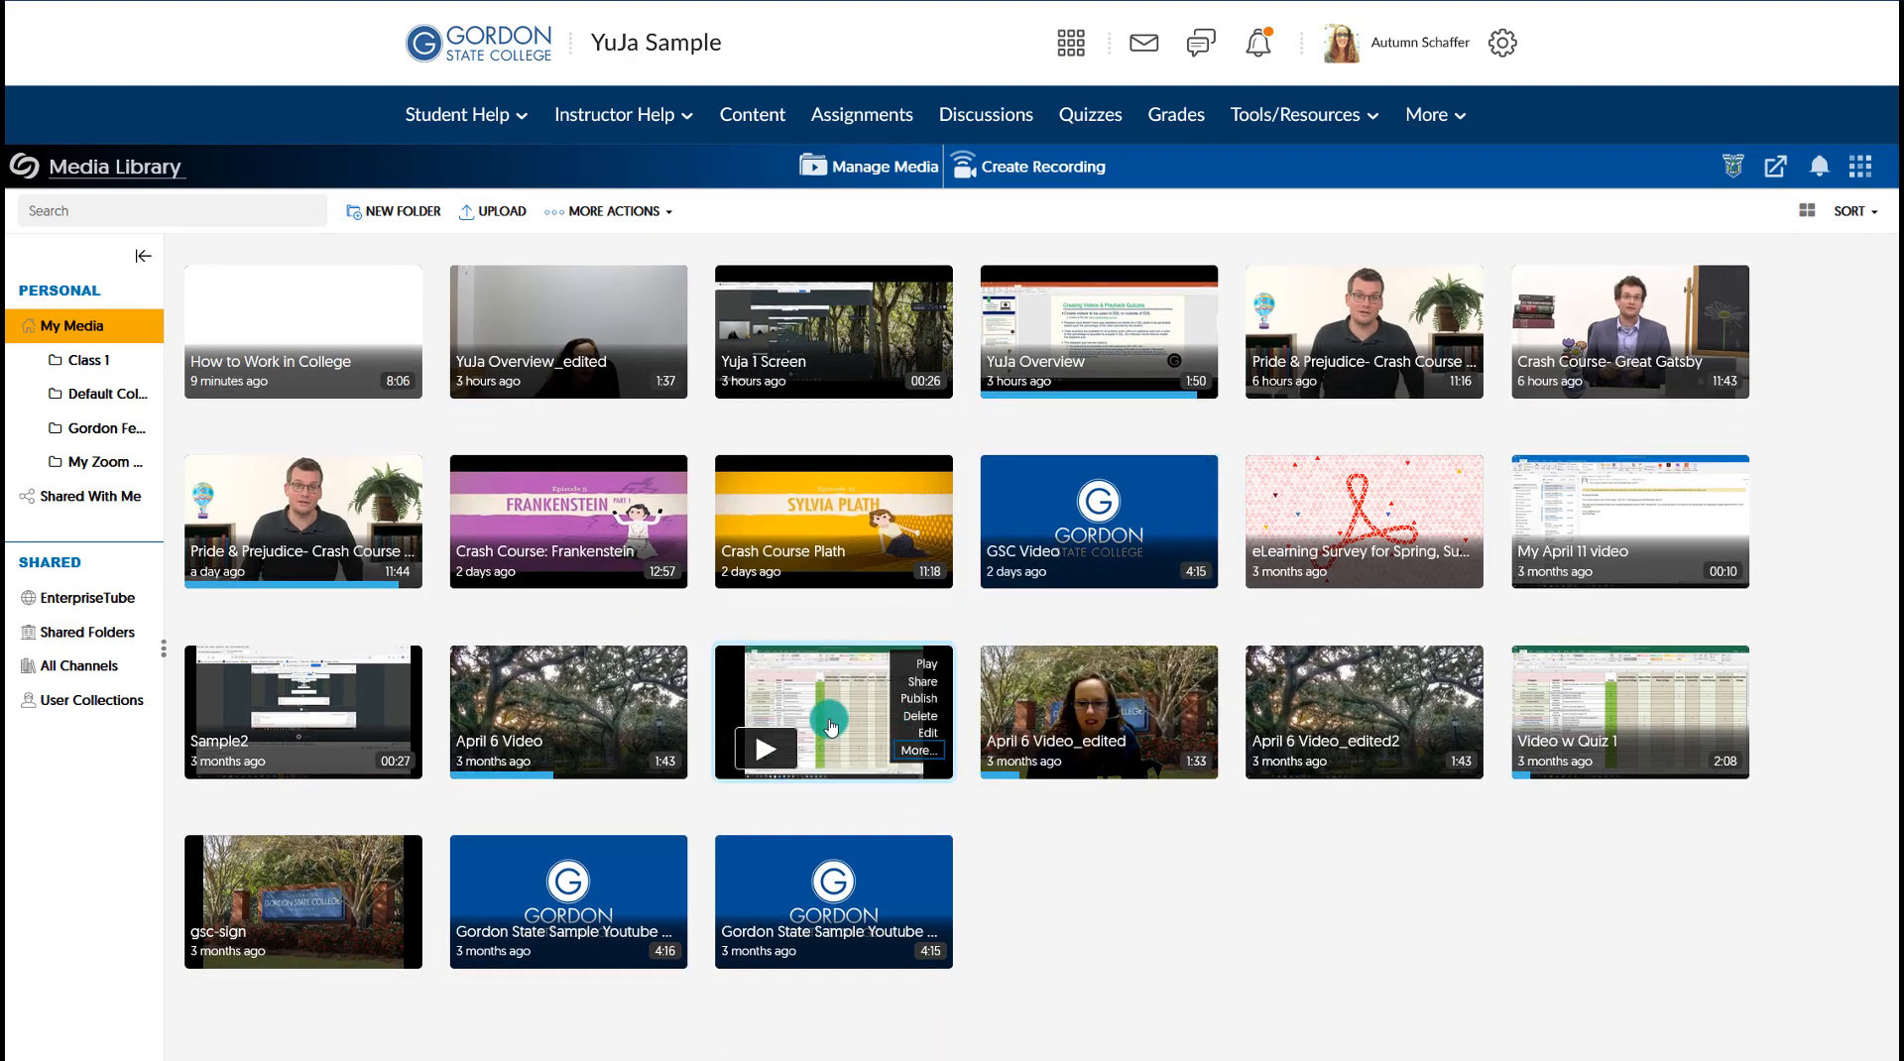
{"action": "left_click", "coordinate": [921, 755]}
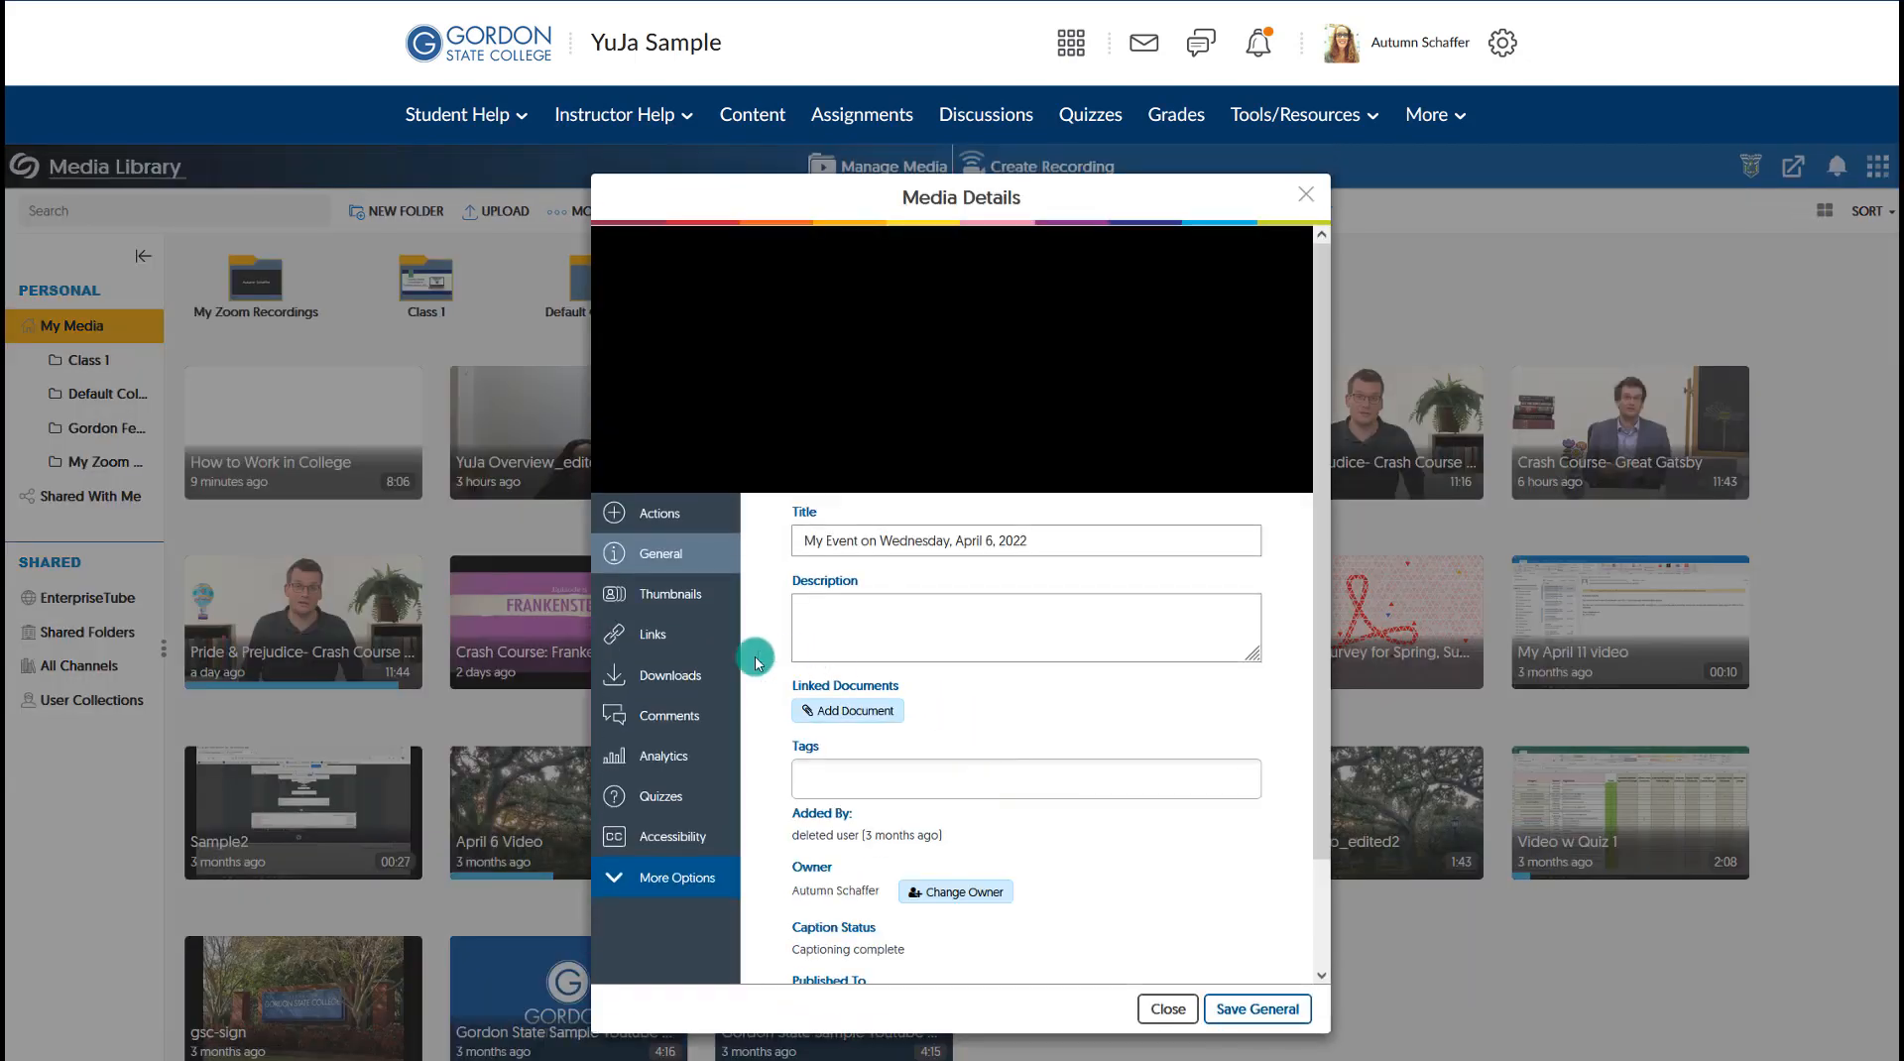
- Copy the direct link of the My Event on Wednesday, April 6, 2022 video
{"action": "left_click", "coordinate": [681, 644]}
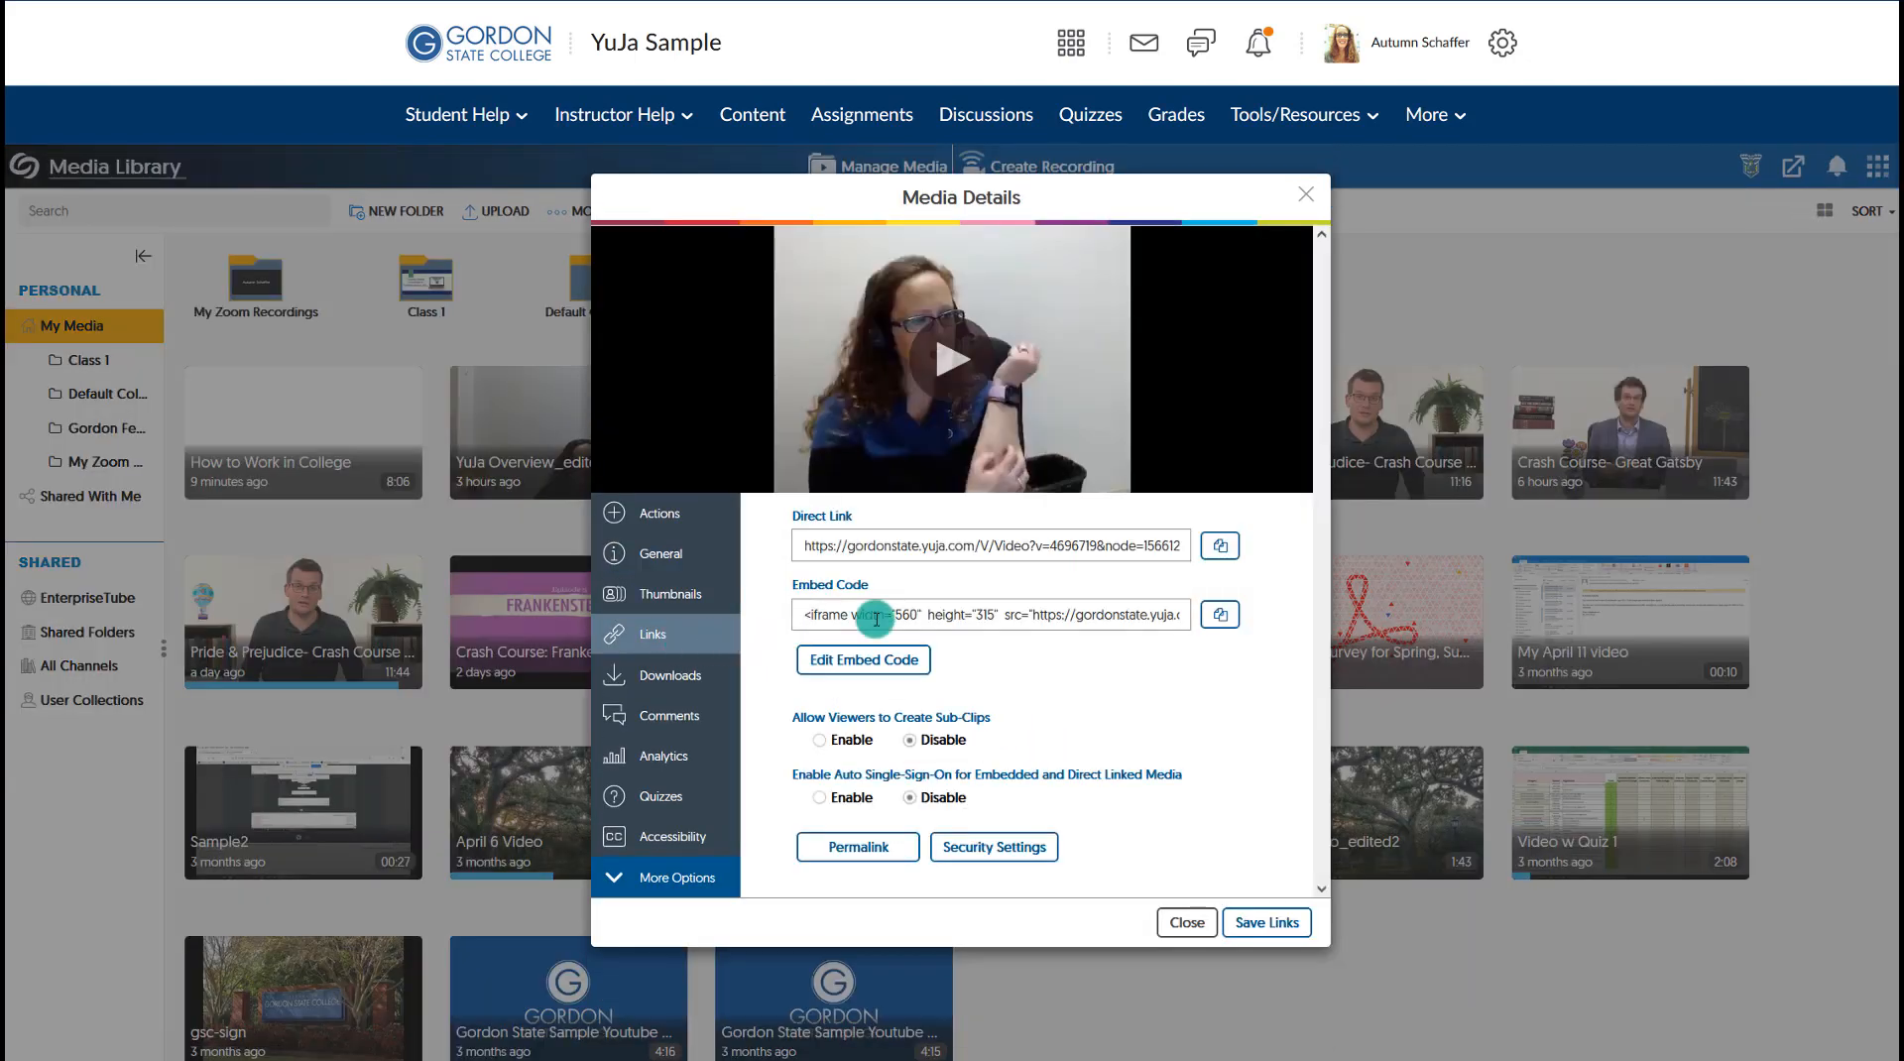
{"action": "left_click", "coordinate": [852, 546]}
{"action": "left_click", "coordinate": [1220, 547]}
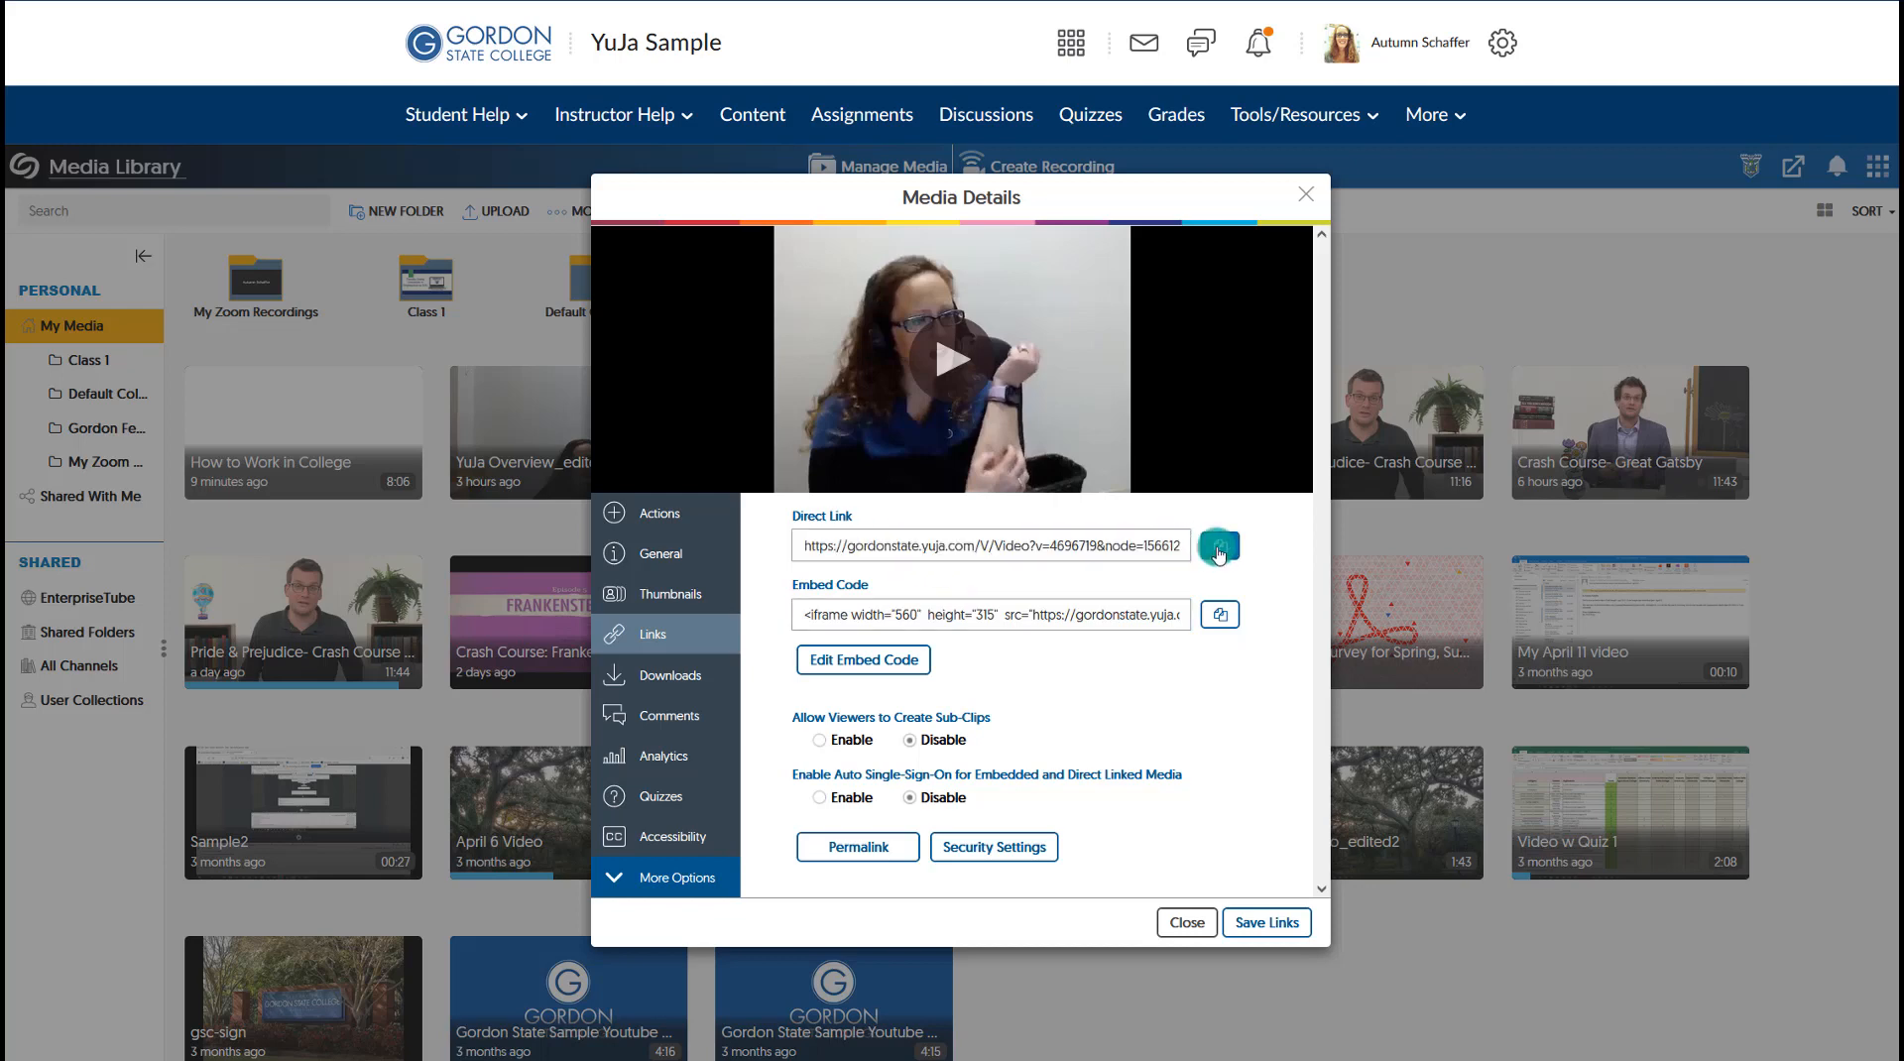
- Open the video's security settings and turn on the Password or Authentication Restriction for public access
{"action": "left_click", "coordinate": [1146, 555]}
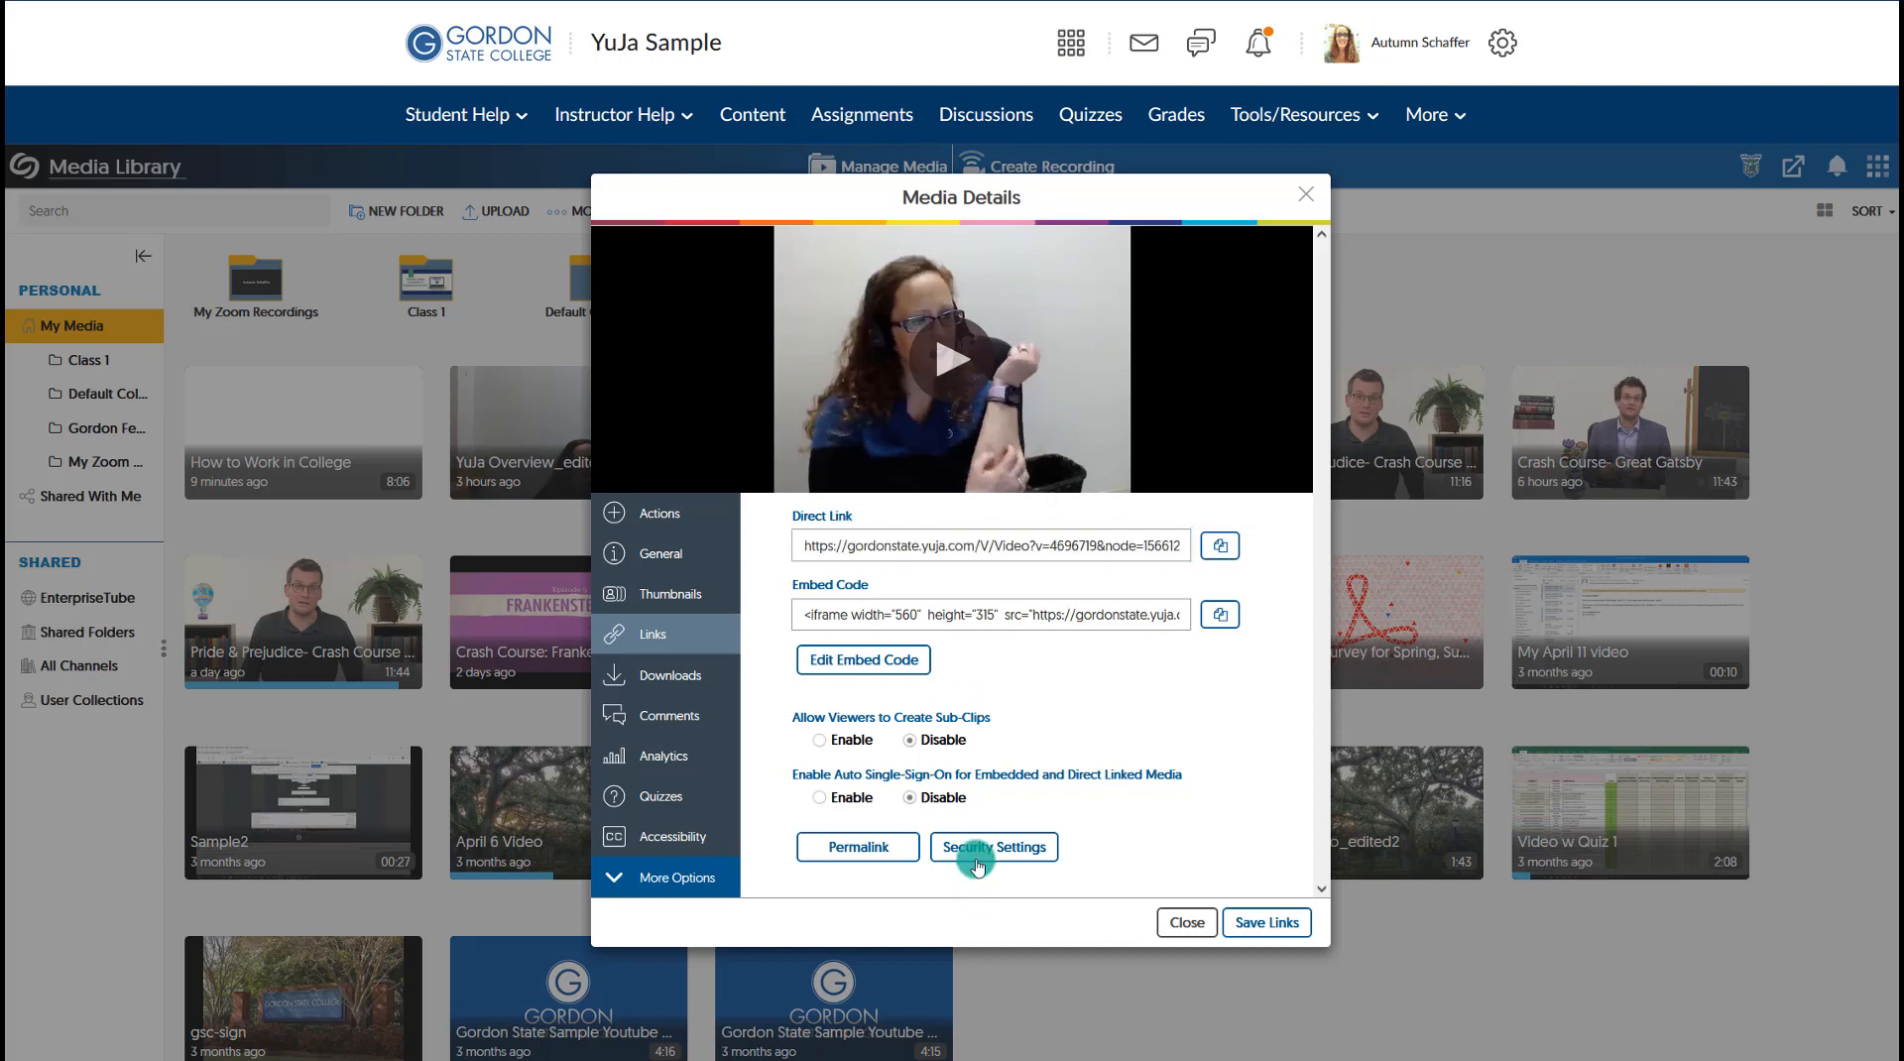
{"action": "left_click", "coordinate": [976, 849]}
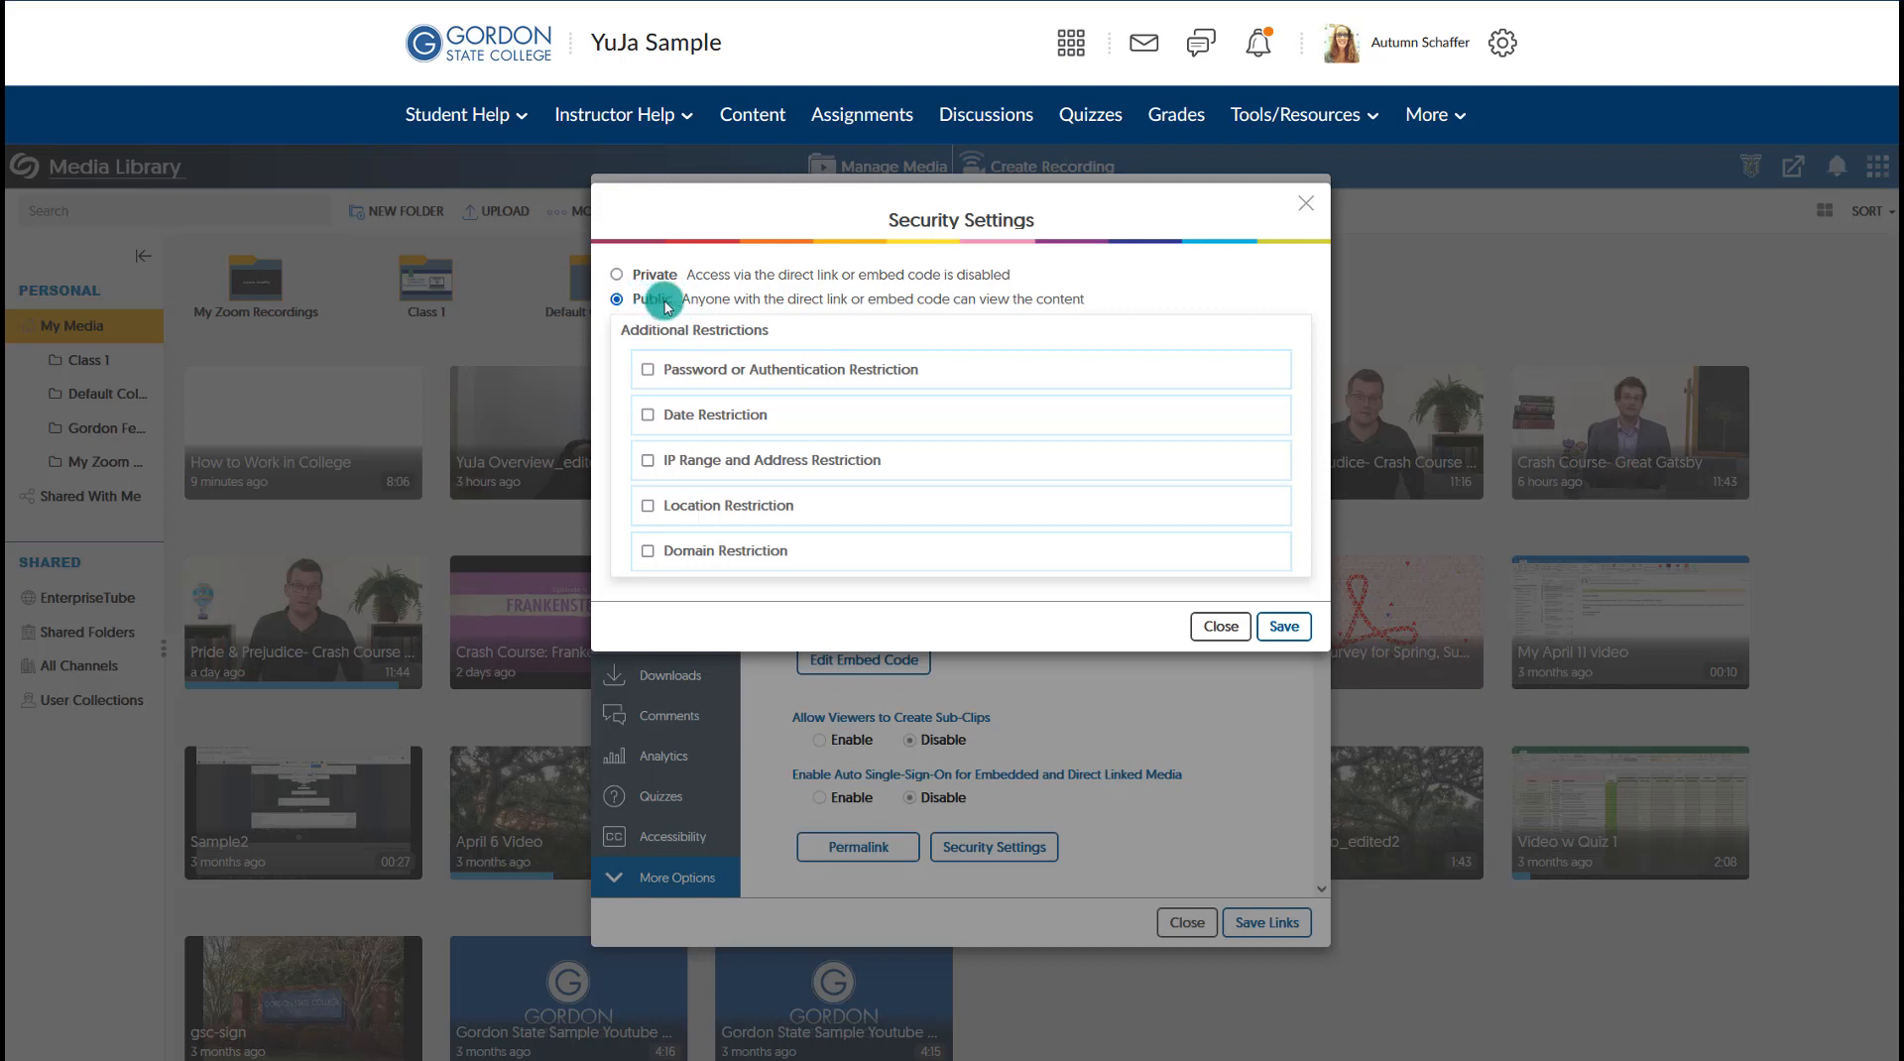
{"action": "left_click", "coordinate": [681, 372]}
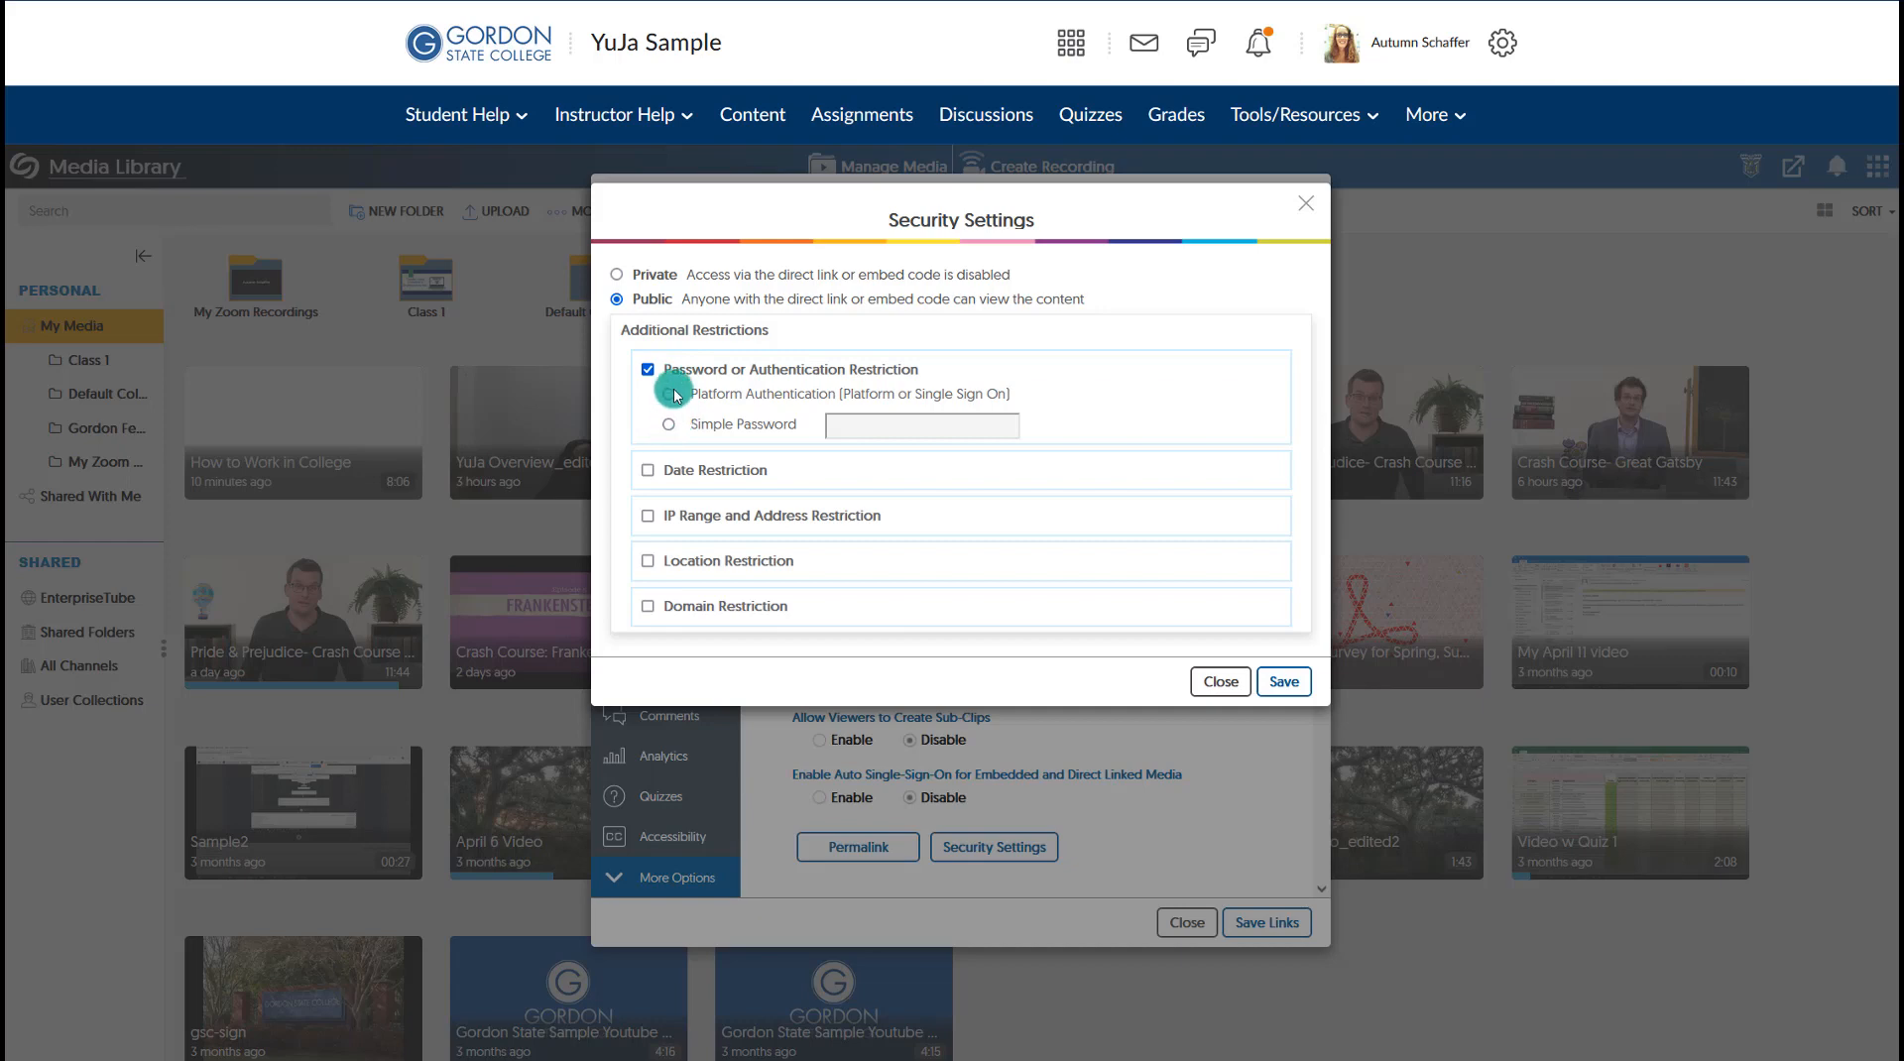
- Try the Platform Authentication and Simple Password options of the Password or Authentication Restriction
{"action": "left_click", "coordinate": [670, 395]}
{"action": "left_click", "coordinate": [780, 425]}
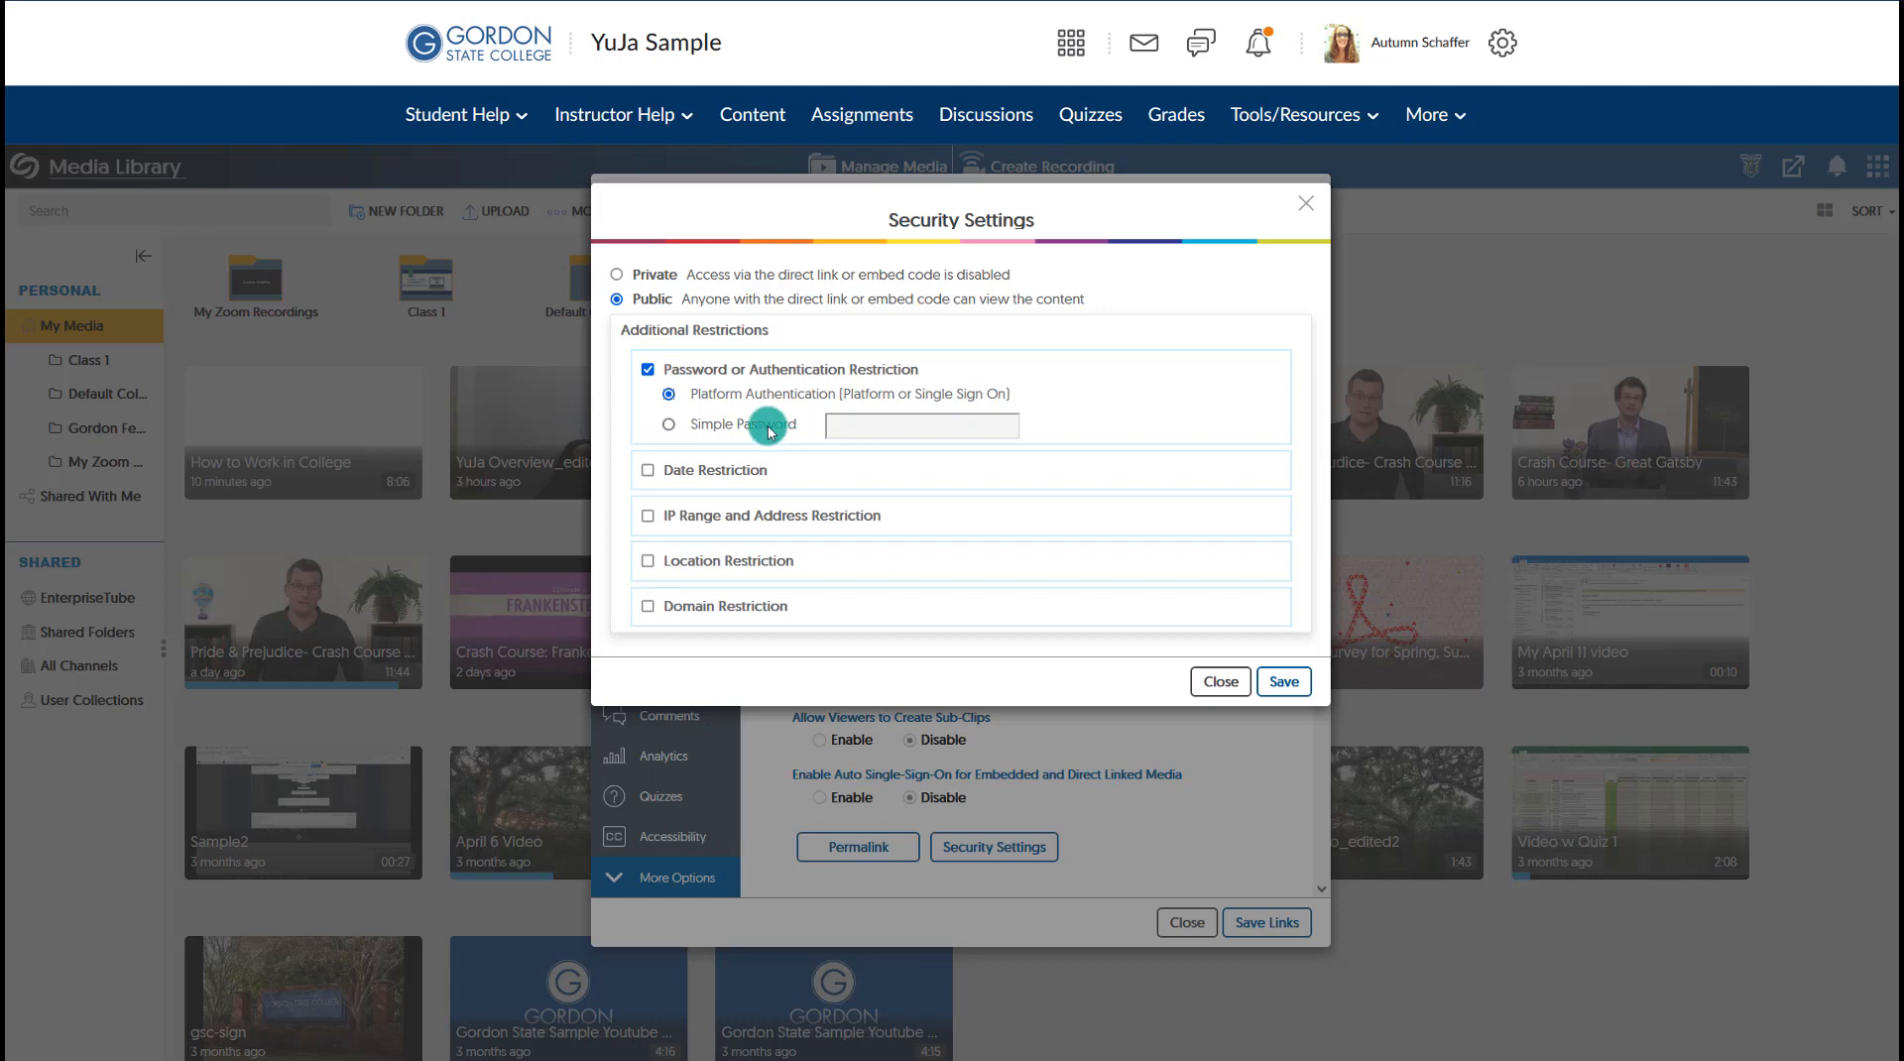
{"action": "left_click", "coordinate": [847, 422]}
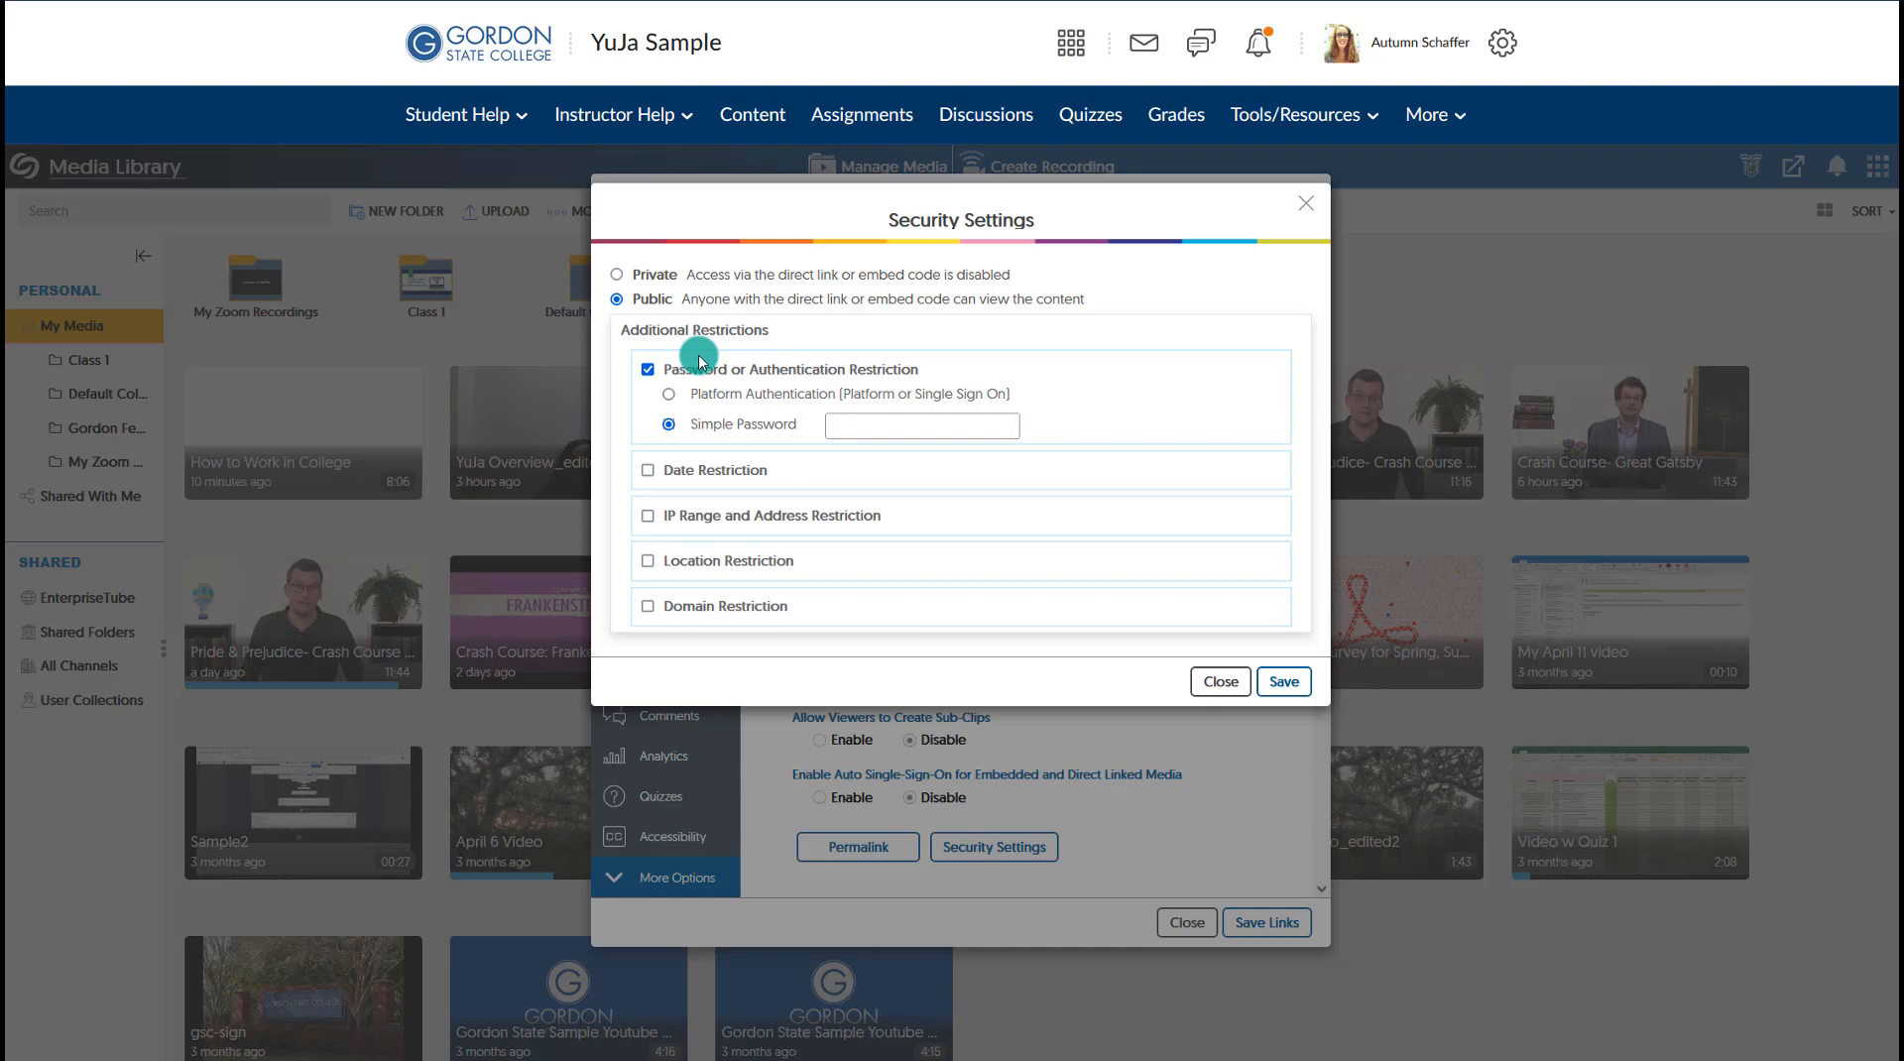
- Temporarily turn on the location, IP range and date restrictions to preview their fields, leaving each one off
{"action": "left_click", "coordinate": [649, 563]}
{"action": "left_click", "coordinate": [649, 563]}
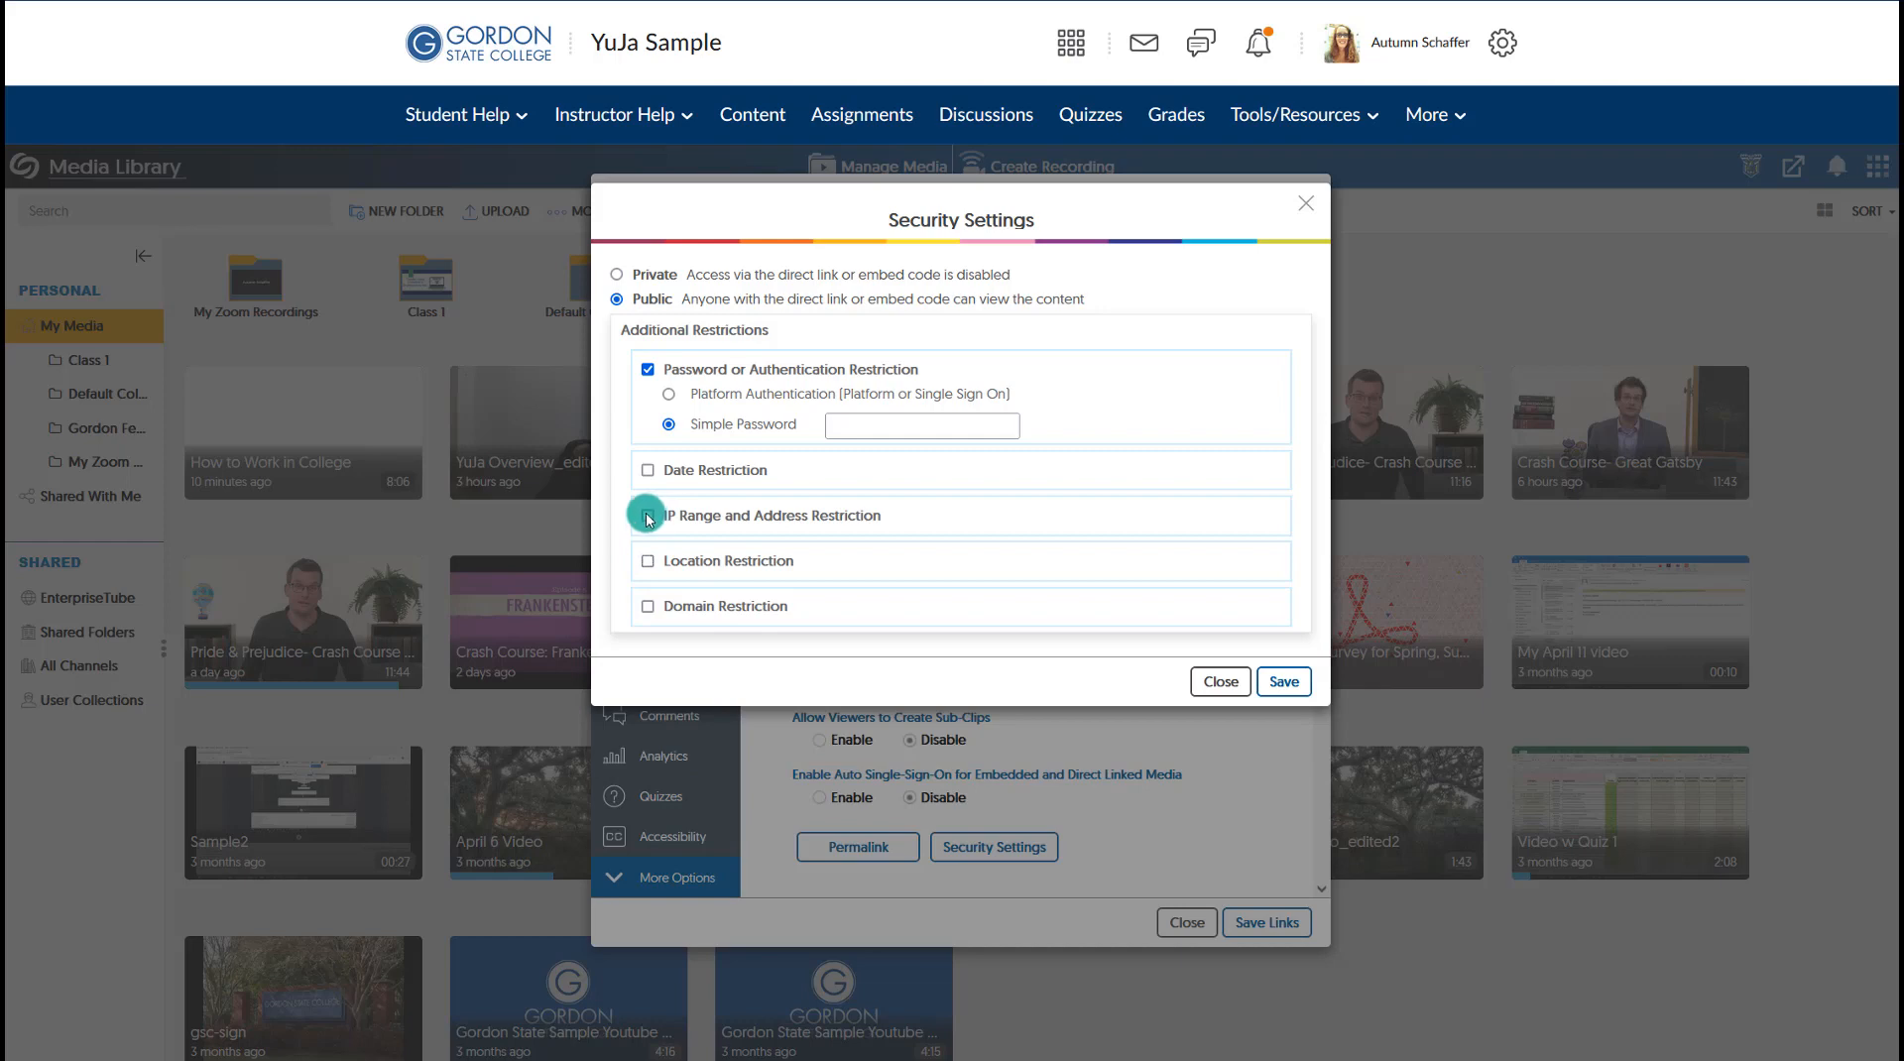
{"action": "left_click", "coordinate": [648, 517]}
{"action": "left_click", "coordinate": [647, 517]}
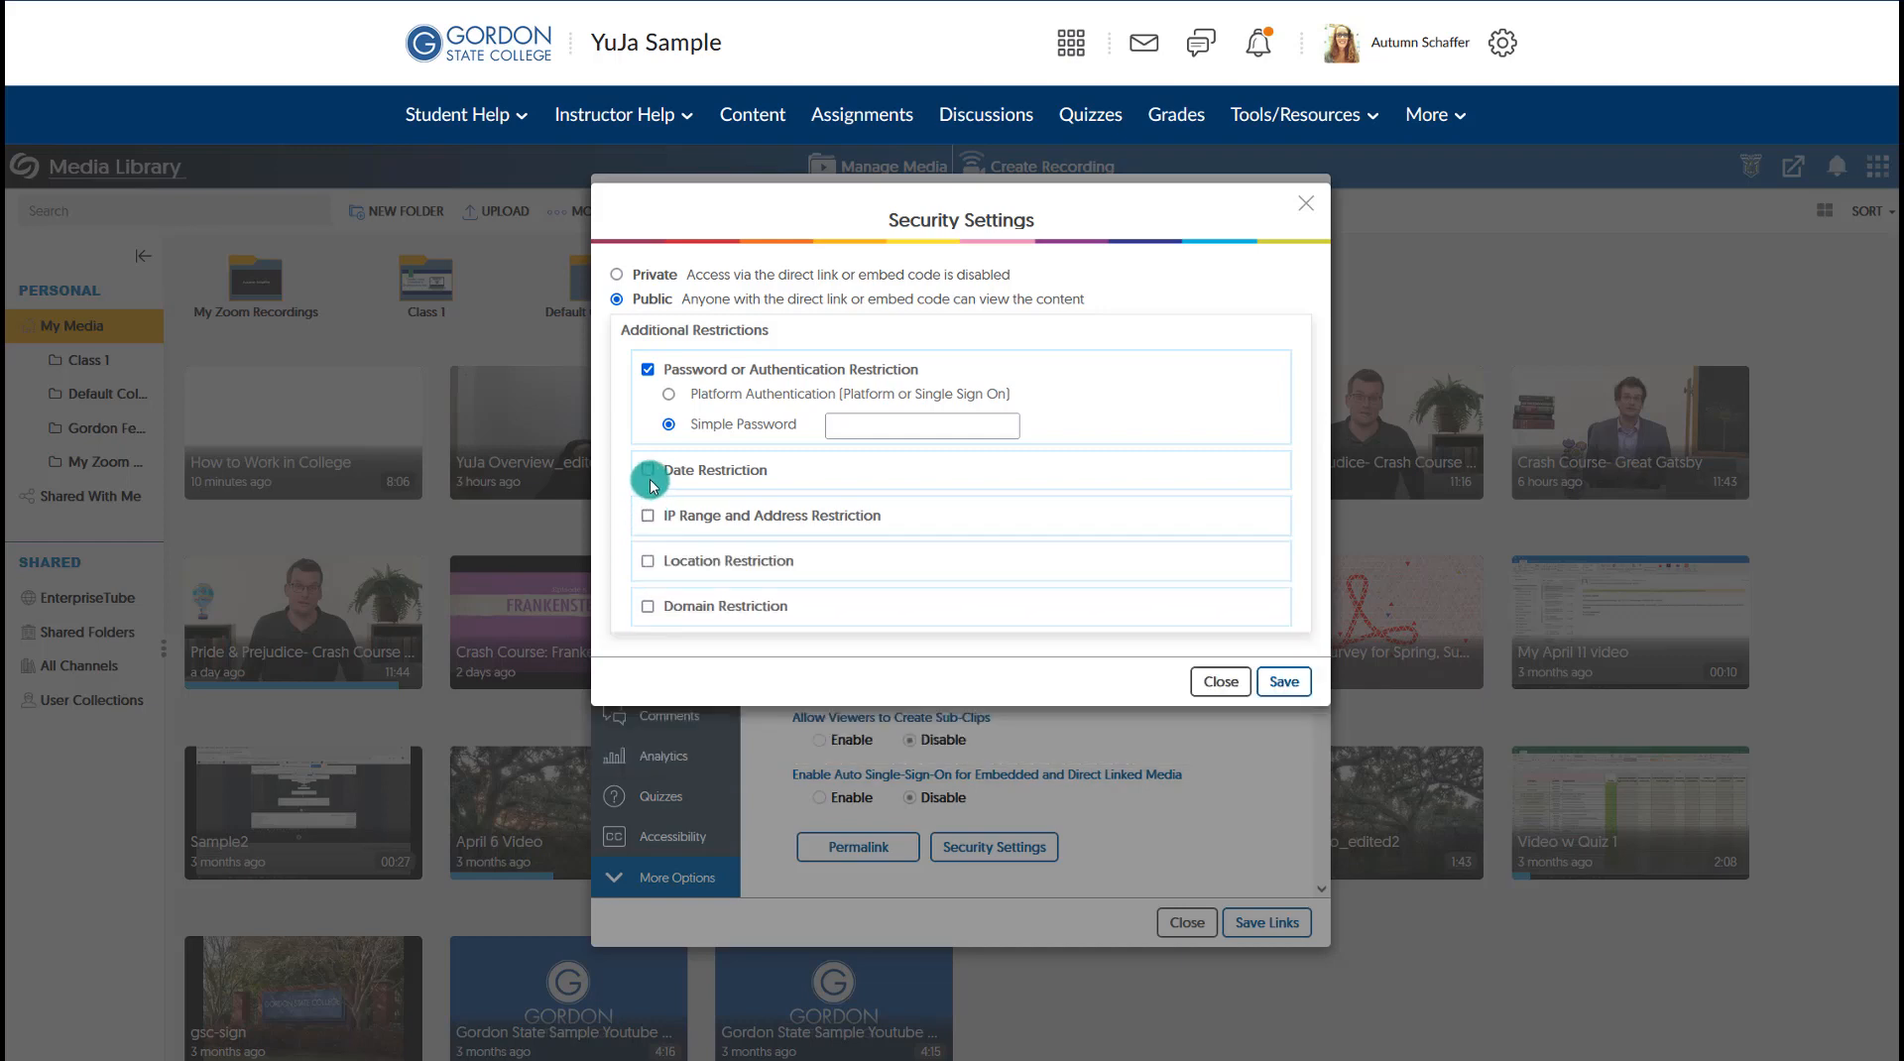
{"action": "left_click", "coordinate": [649, 471]}
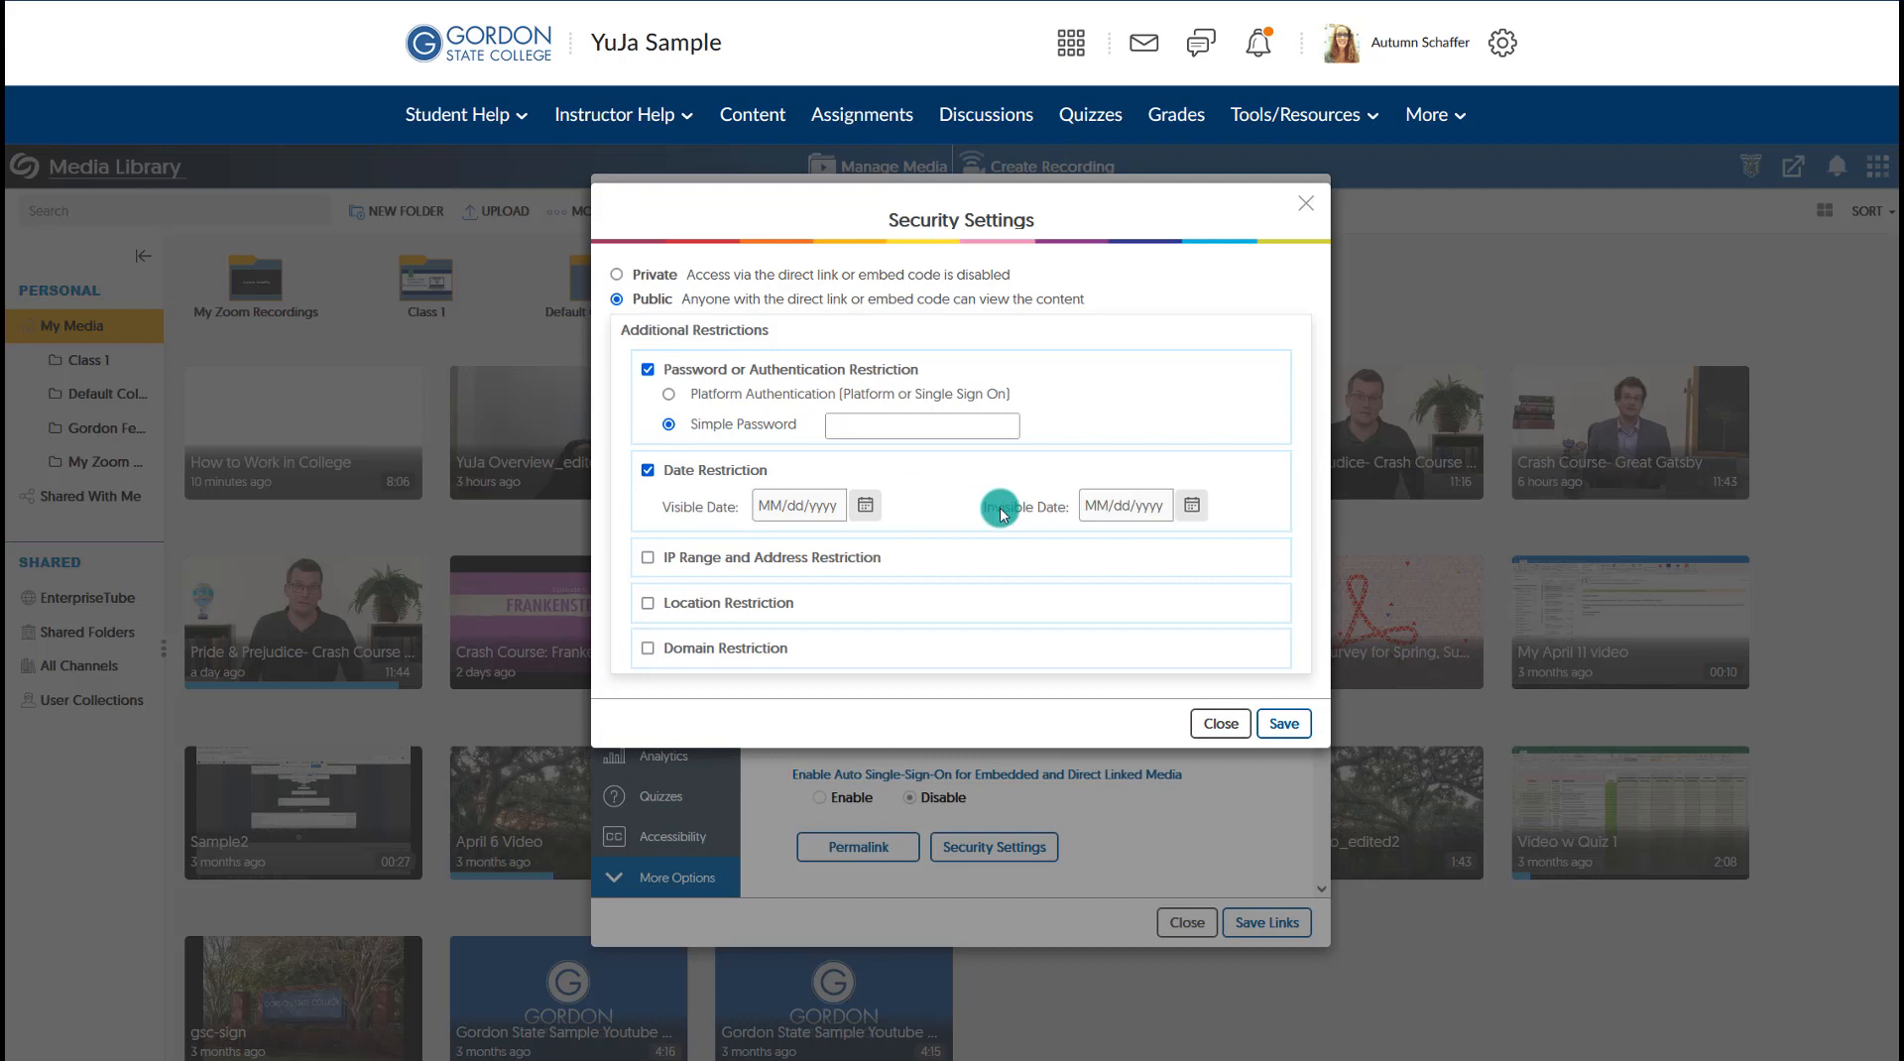
{"action": "left_click", "coordinate": [649, 471]}
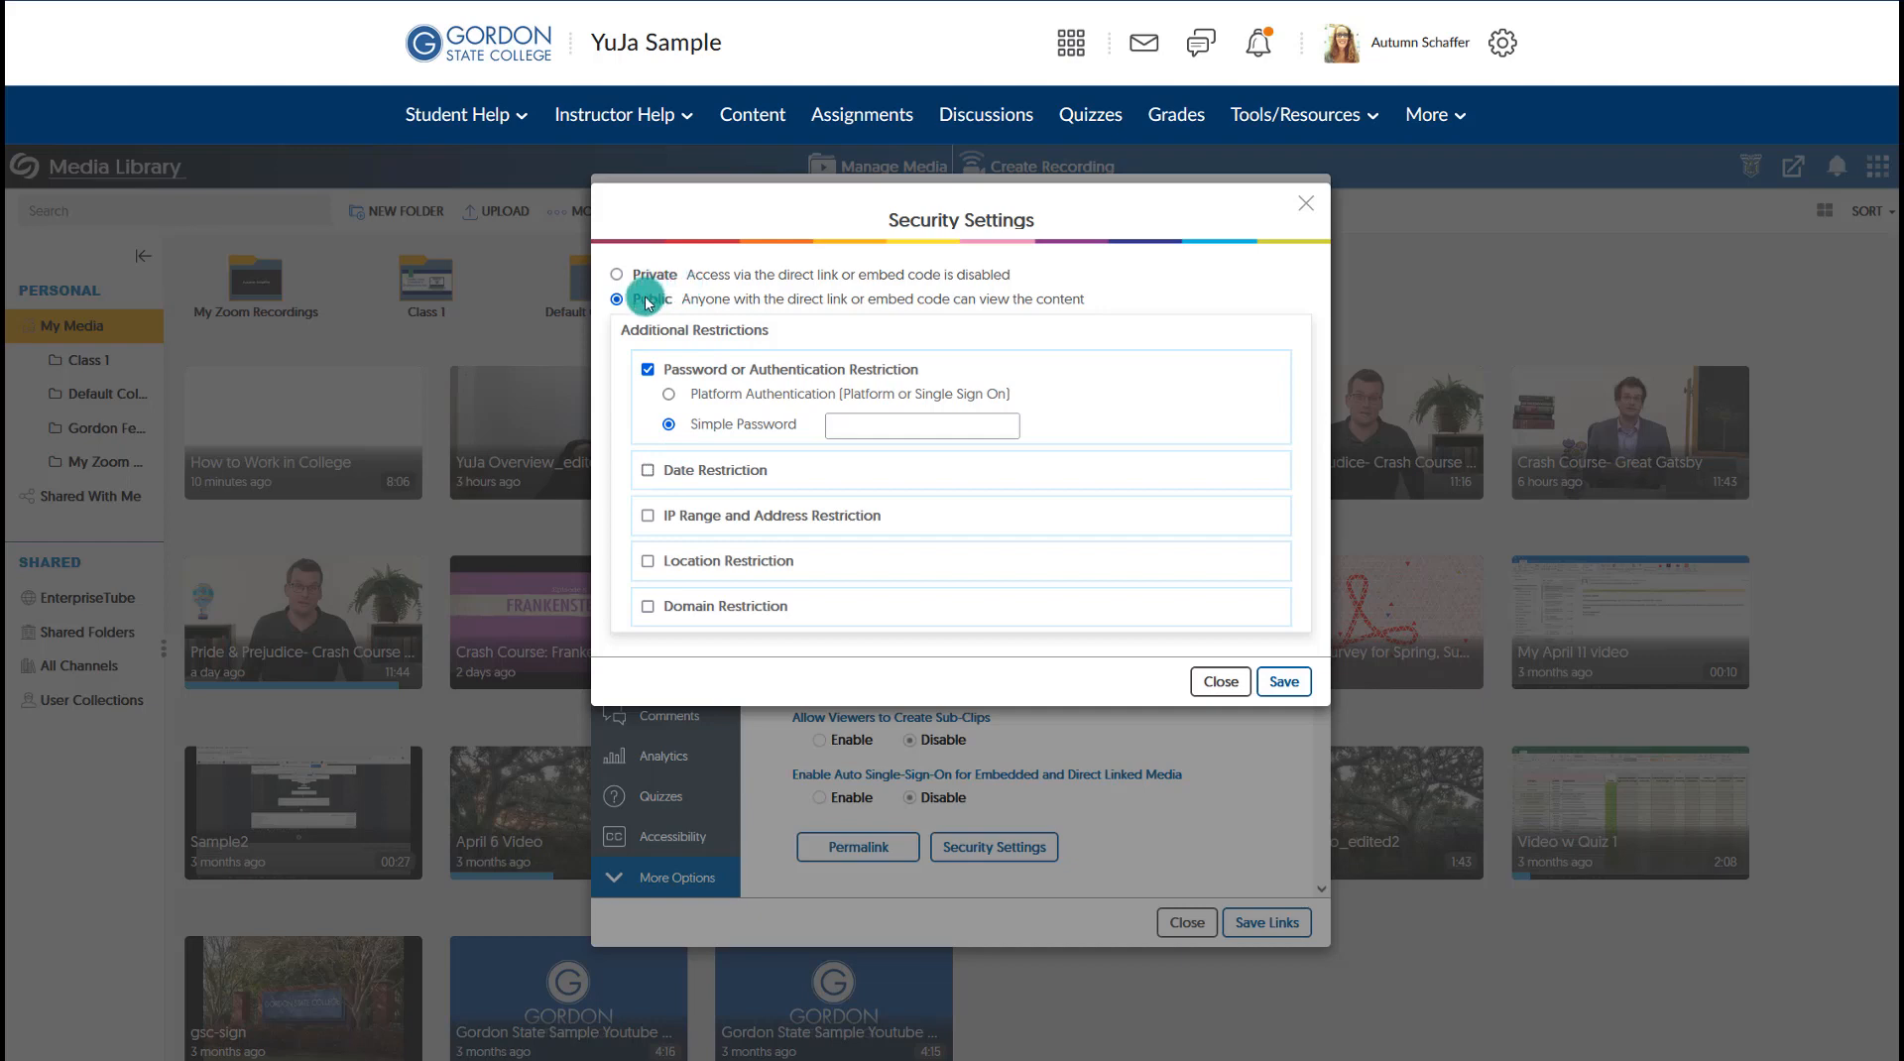
- Require Platform Authentication (Platform or Single Sign On) for the video, save the security settings and close them
{"action": "left_click", "coordinate": [701, 399]}
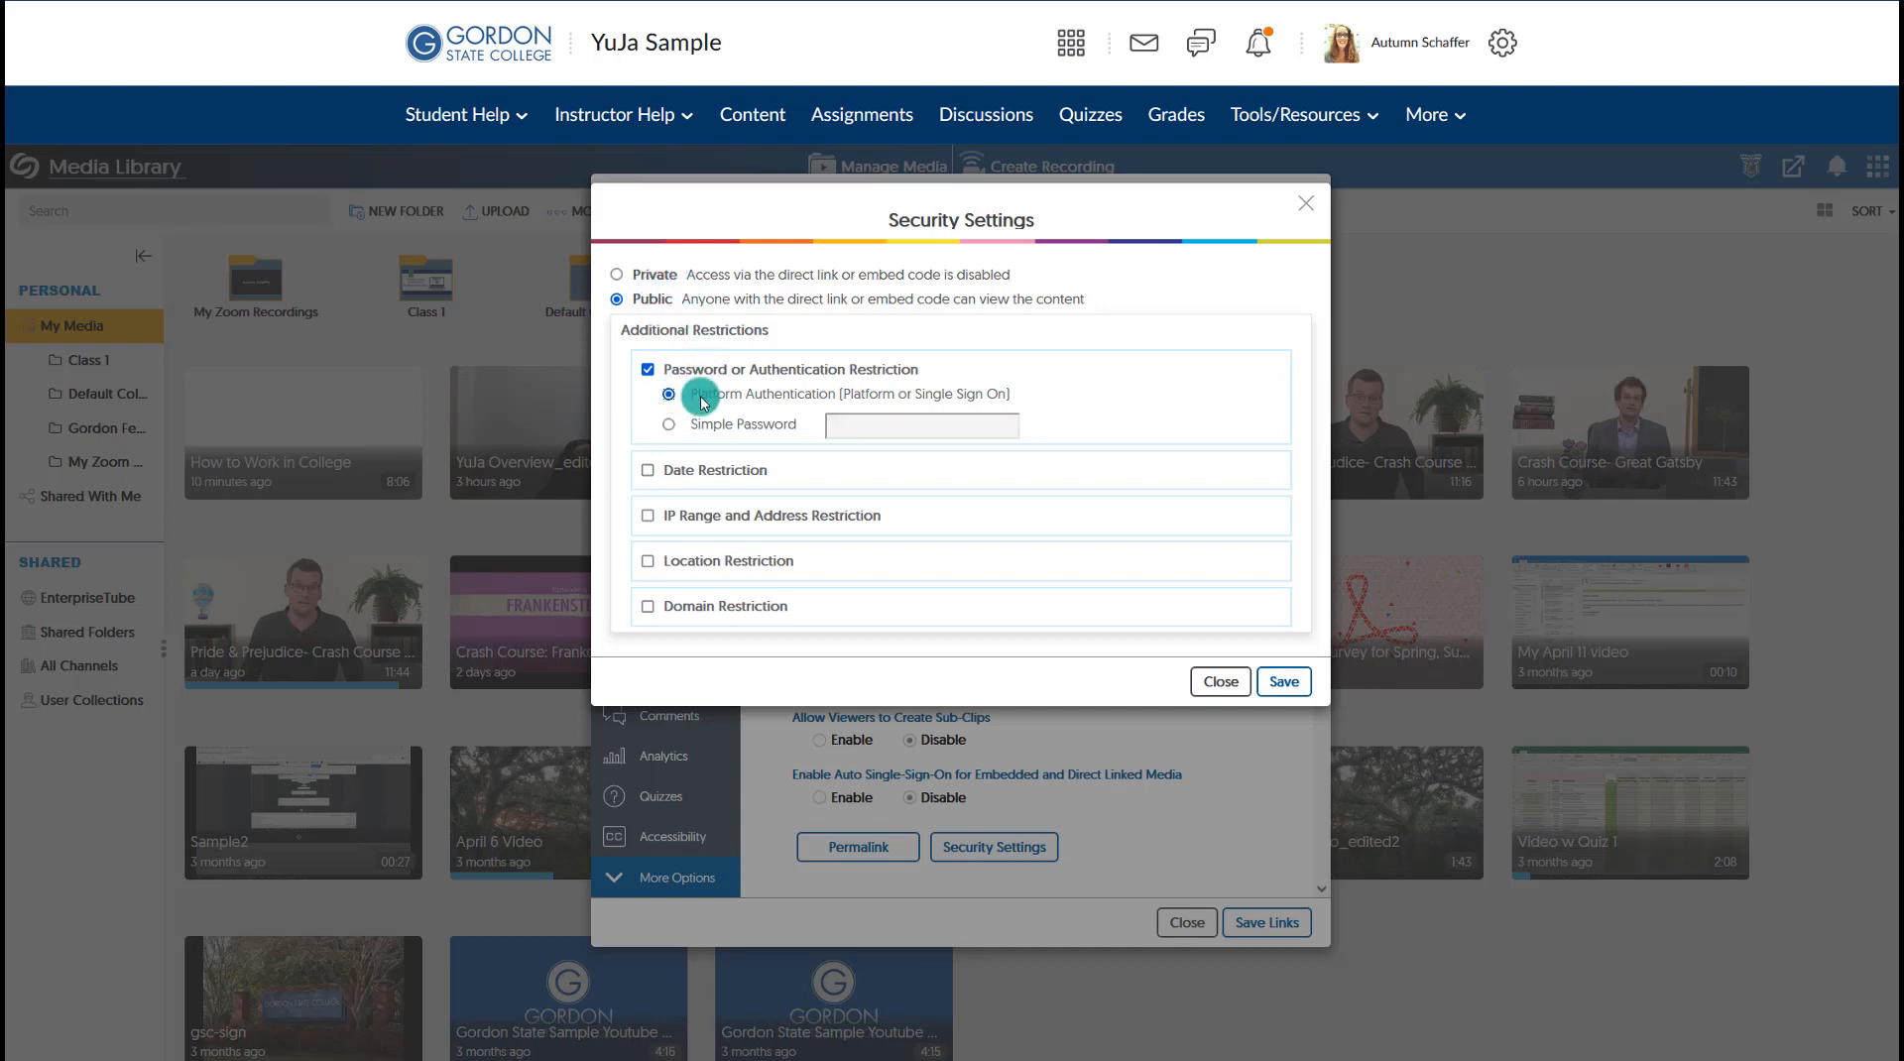
{"action": "left_click", "coordinate": [1288, 685]}
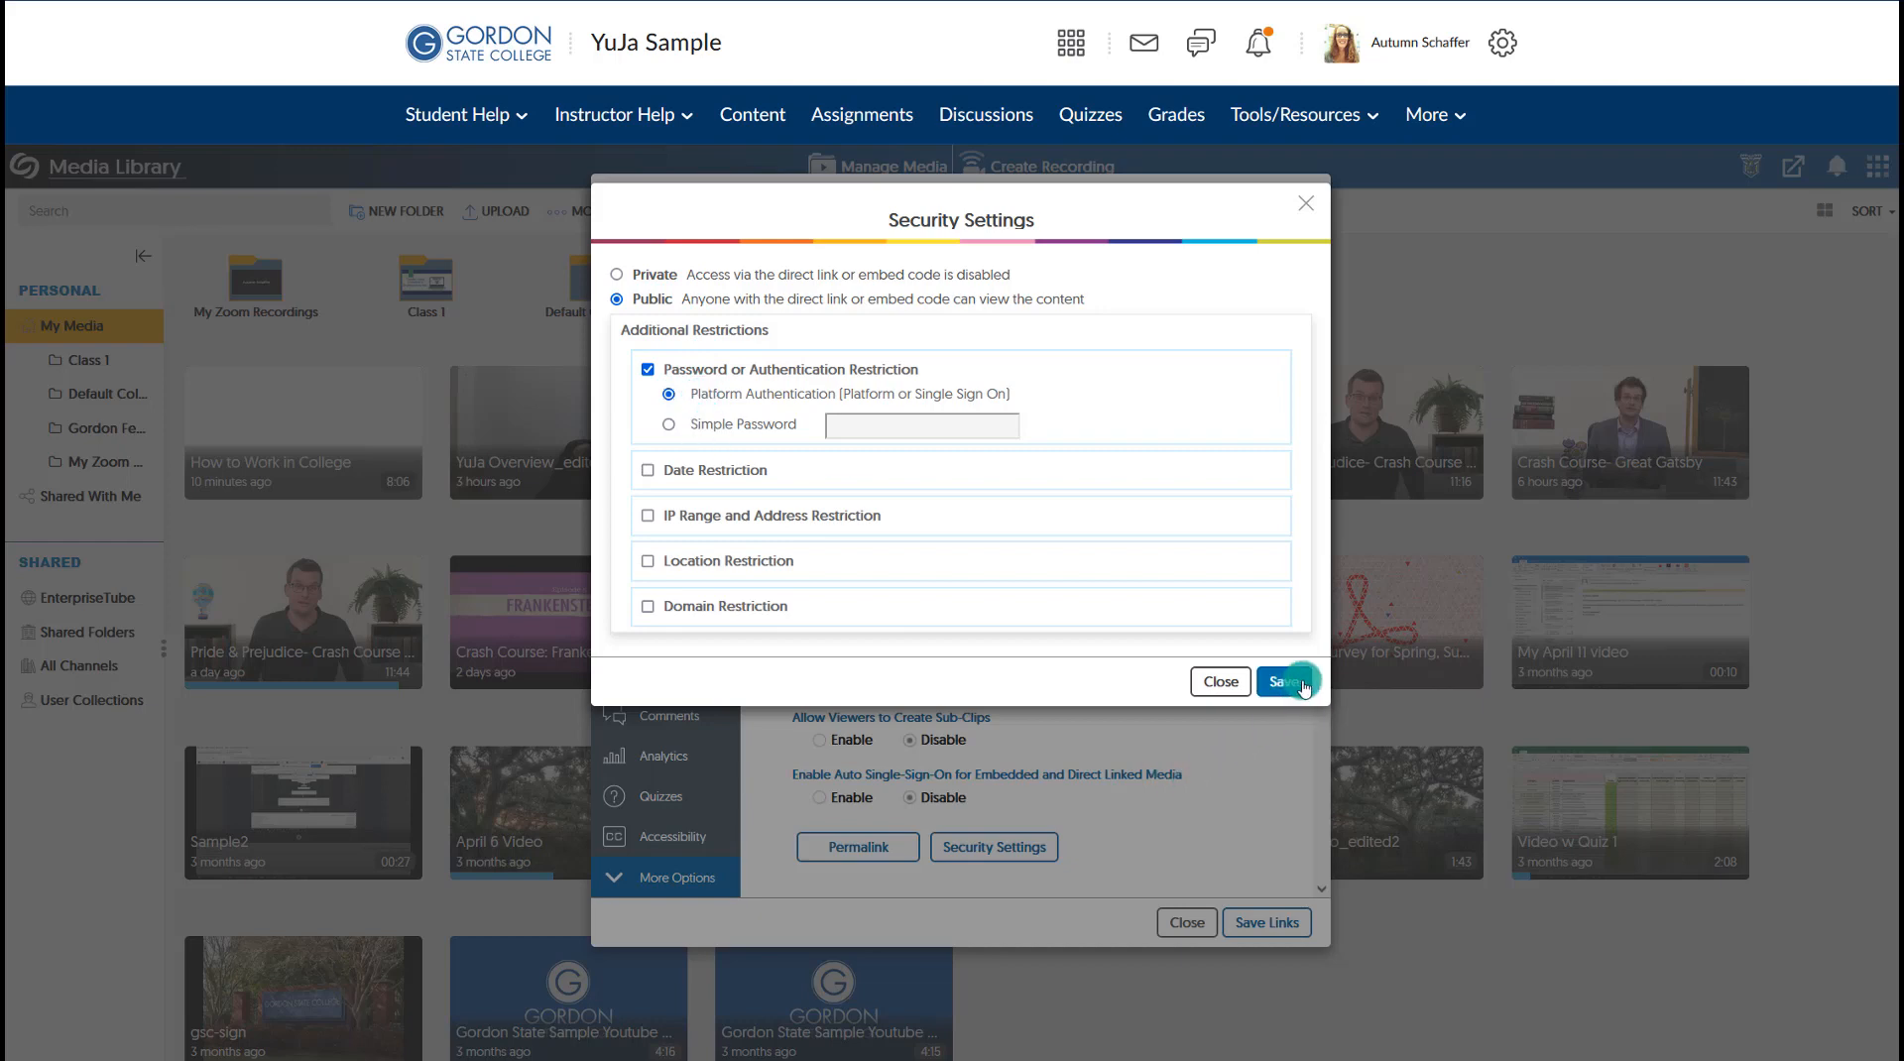
{"action": "left_click", "coordinate": [1123, 181]}
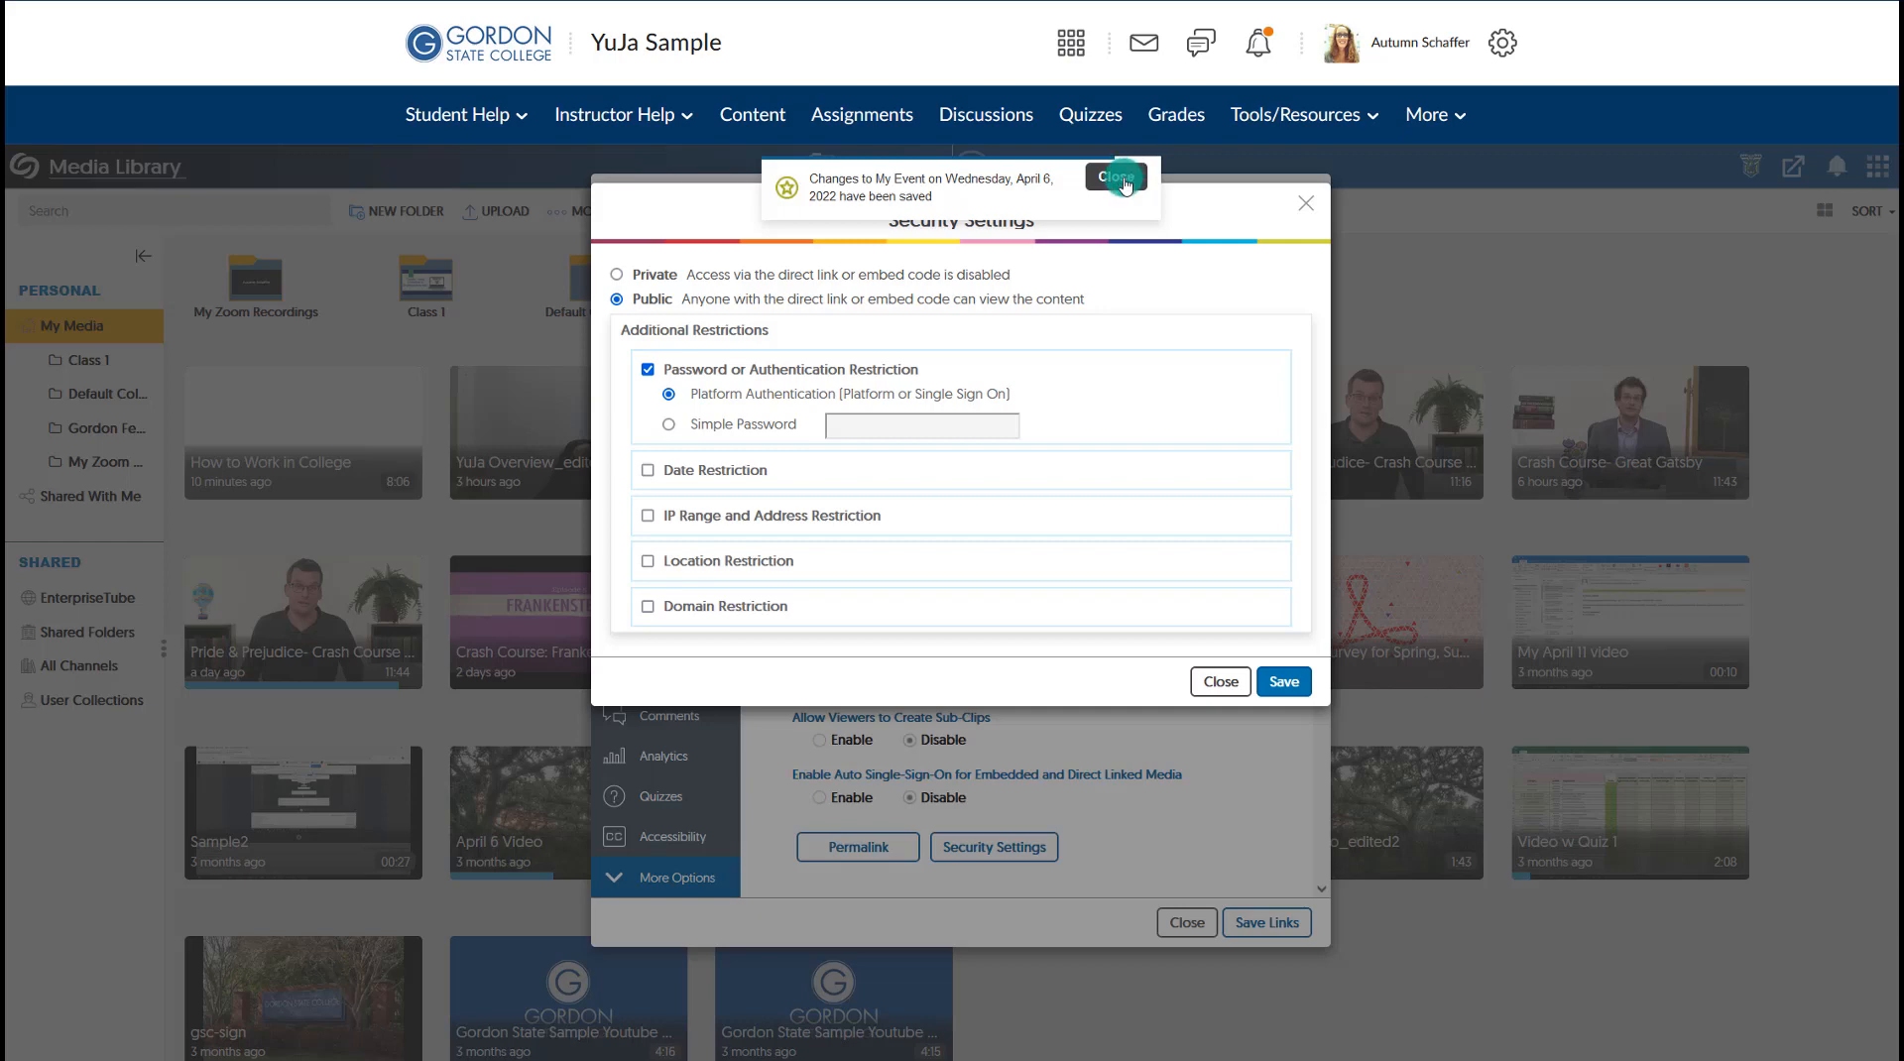
{"action": "left_click", "coordinate": [1299, 212]}
- Copy the video's direct link again and save its link settings
{"action": "left_click", "coordinate": [1012, 543]}
{"action": "left_click", "coordinate": [1220, 545]}
{"action": "left_click", "coordinate": [1284, 932]}
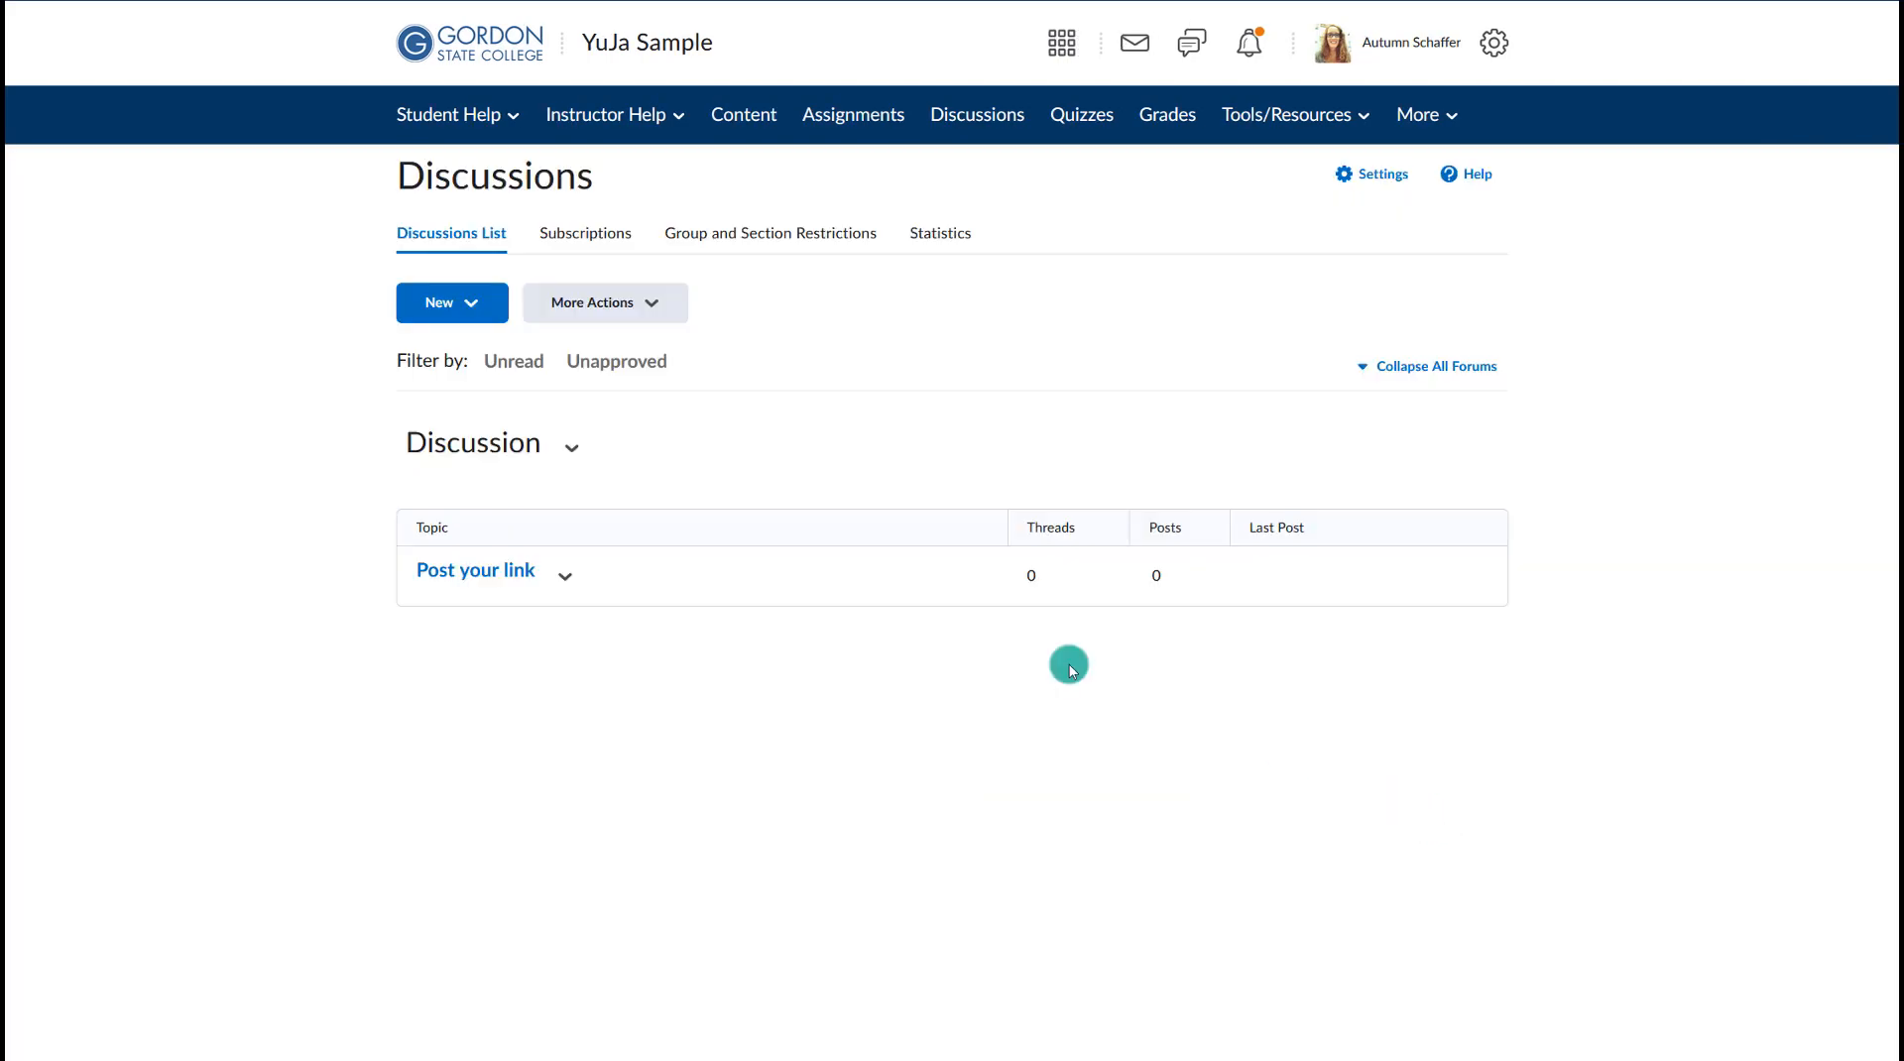
- Start a new thread in the Post your link discussion topic and paste the copied video link into its body
{"action": "left_click", "coordinate": [485, 573]}
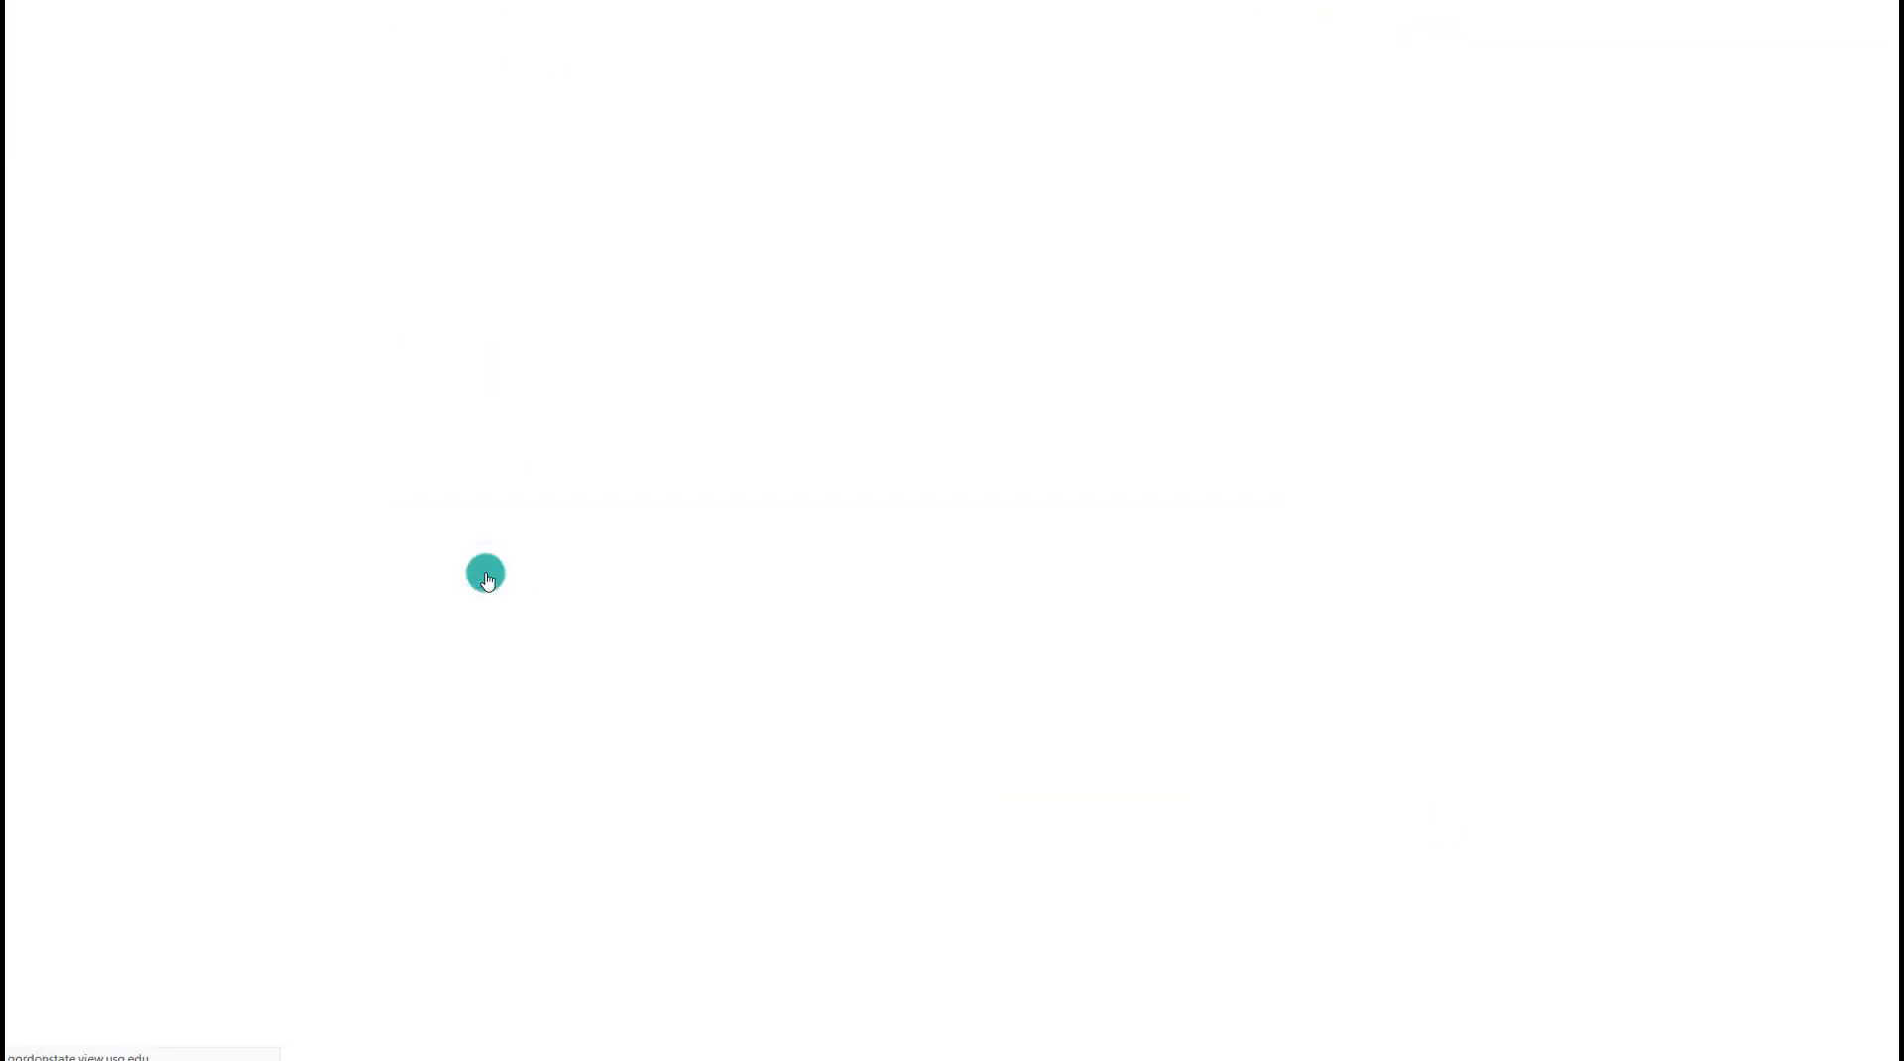
{"action": "left_click", "coordinate": [502, 380]}
{"action": "left_click", "coordinate": [446, 509]}
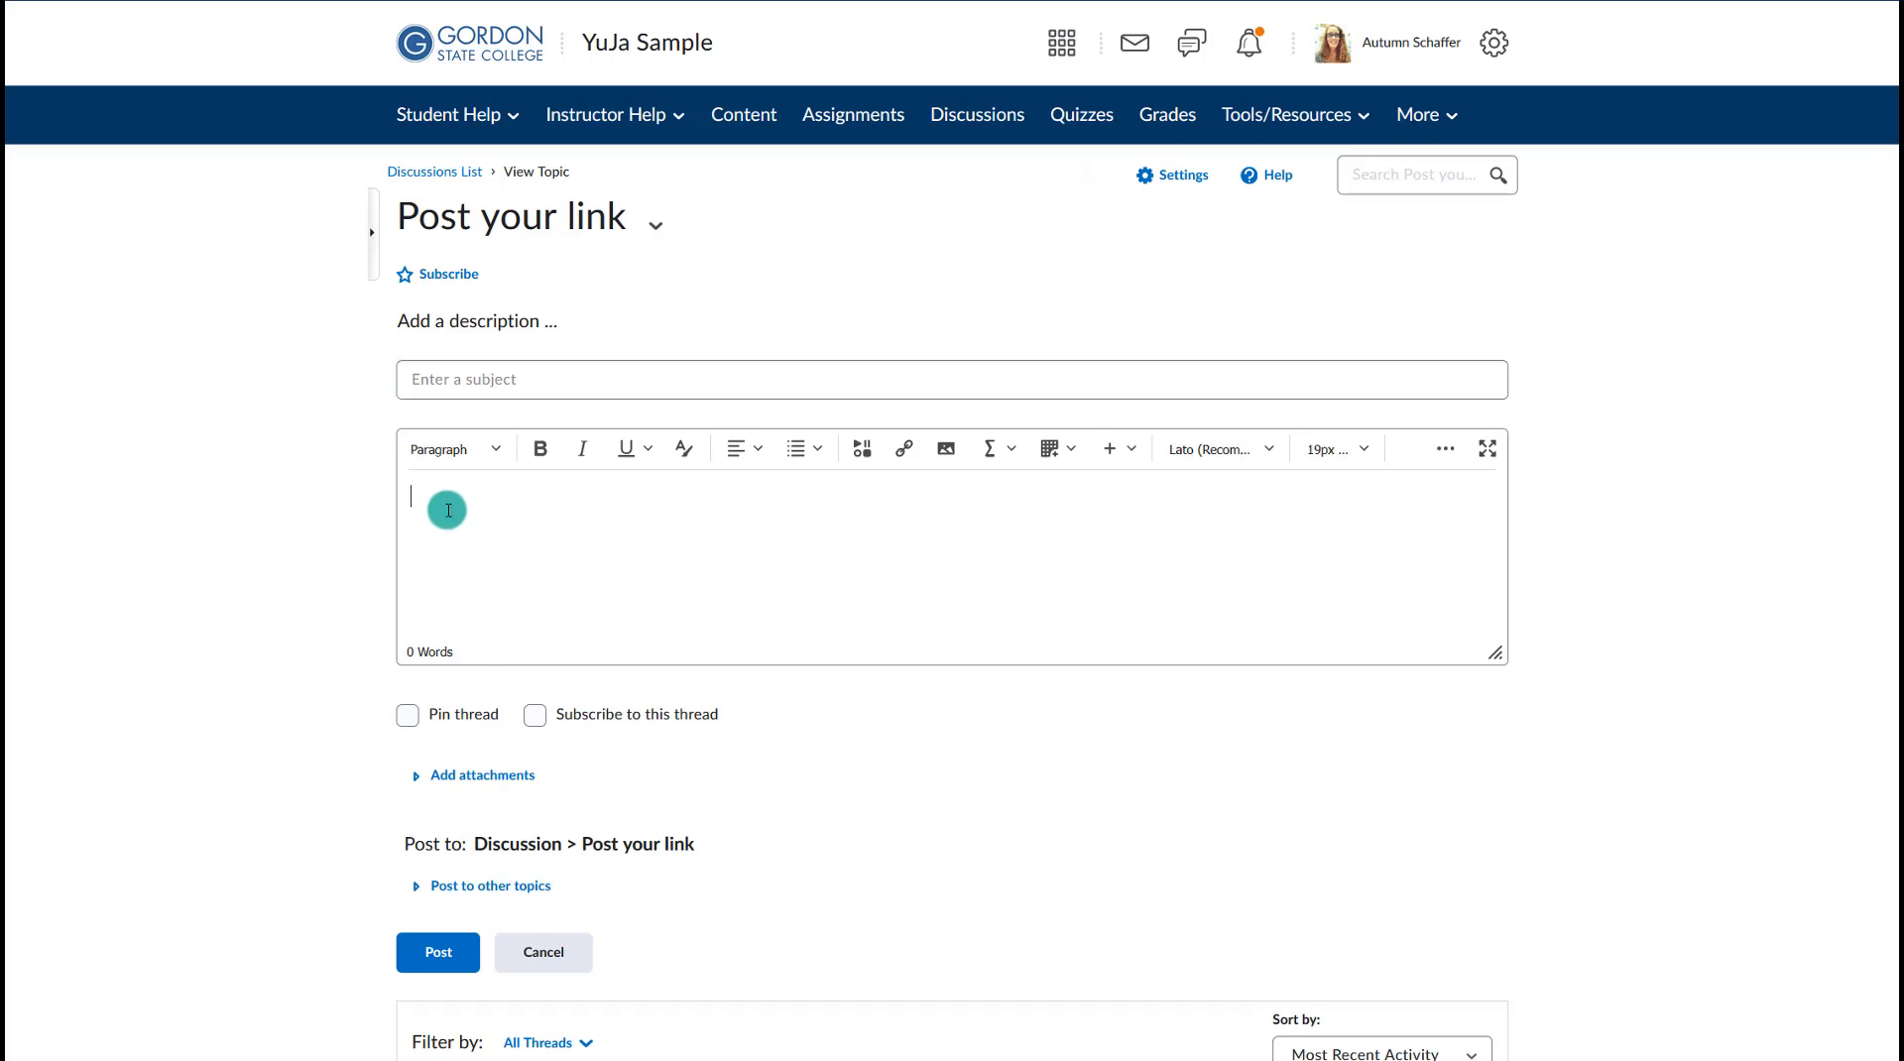
{"action": "right_click", "coordinate": [448, 511]}
{"action": "left_click", "coordinate": [503, 661]}
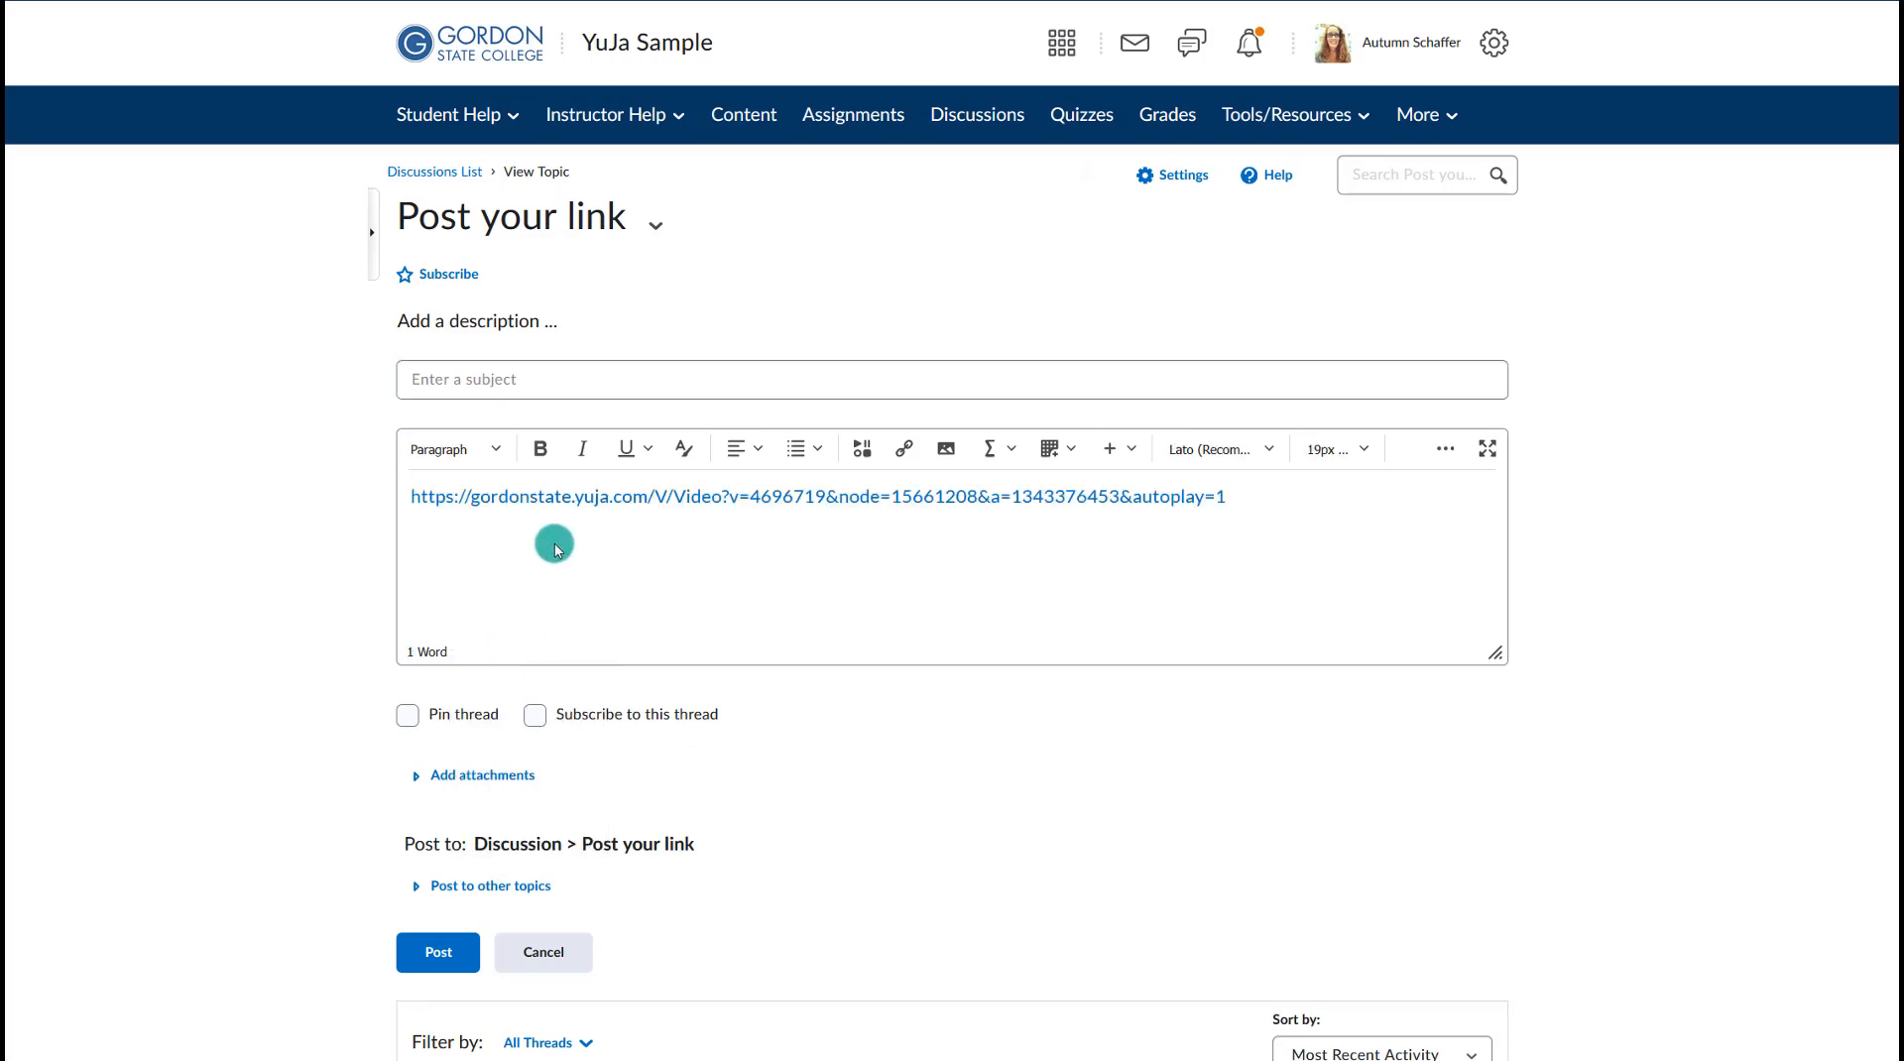
- Give the discussion thread the subject YuJa and post it
{"action": "left_click", "coordinate": [583, 379]}
{"action": "type", "text": "YuJa"}
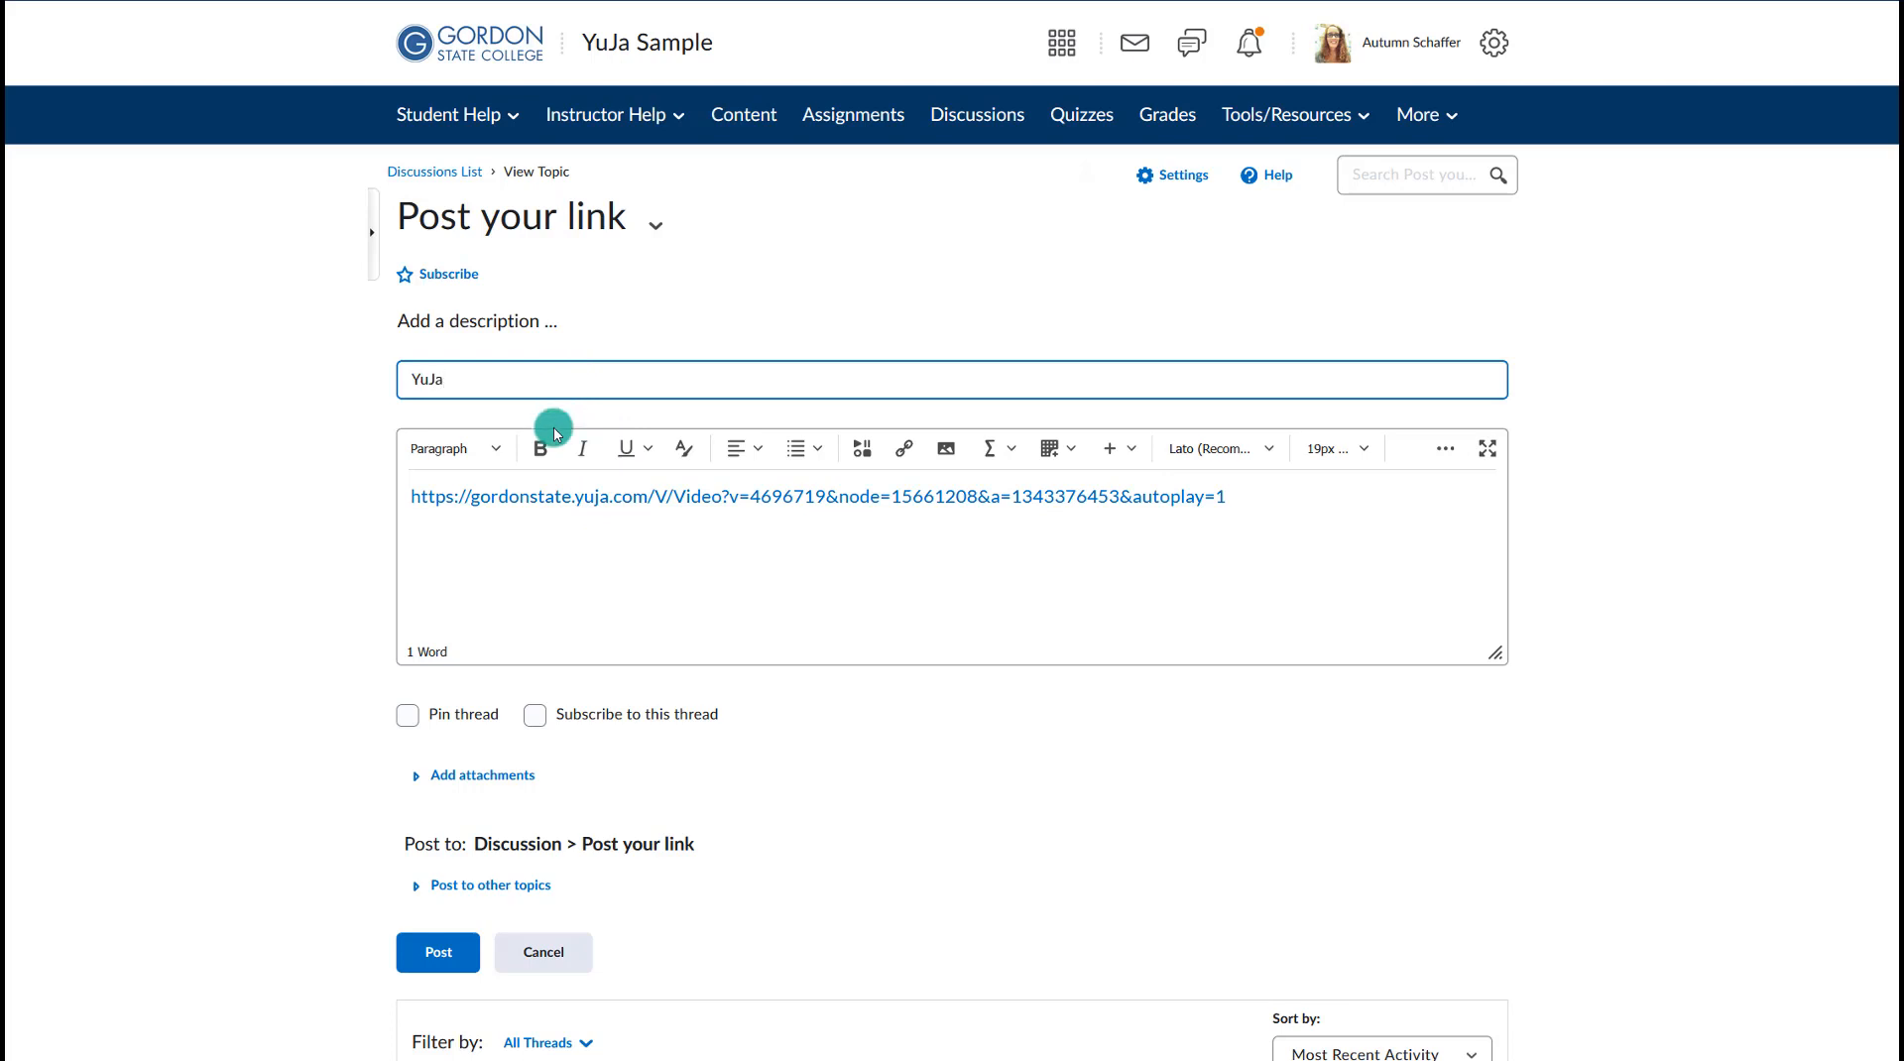
{"action": "left_click", "coordinate": [448, 954]}
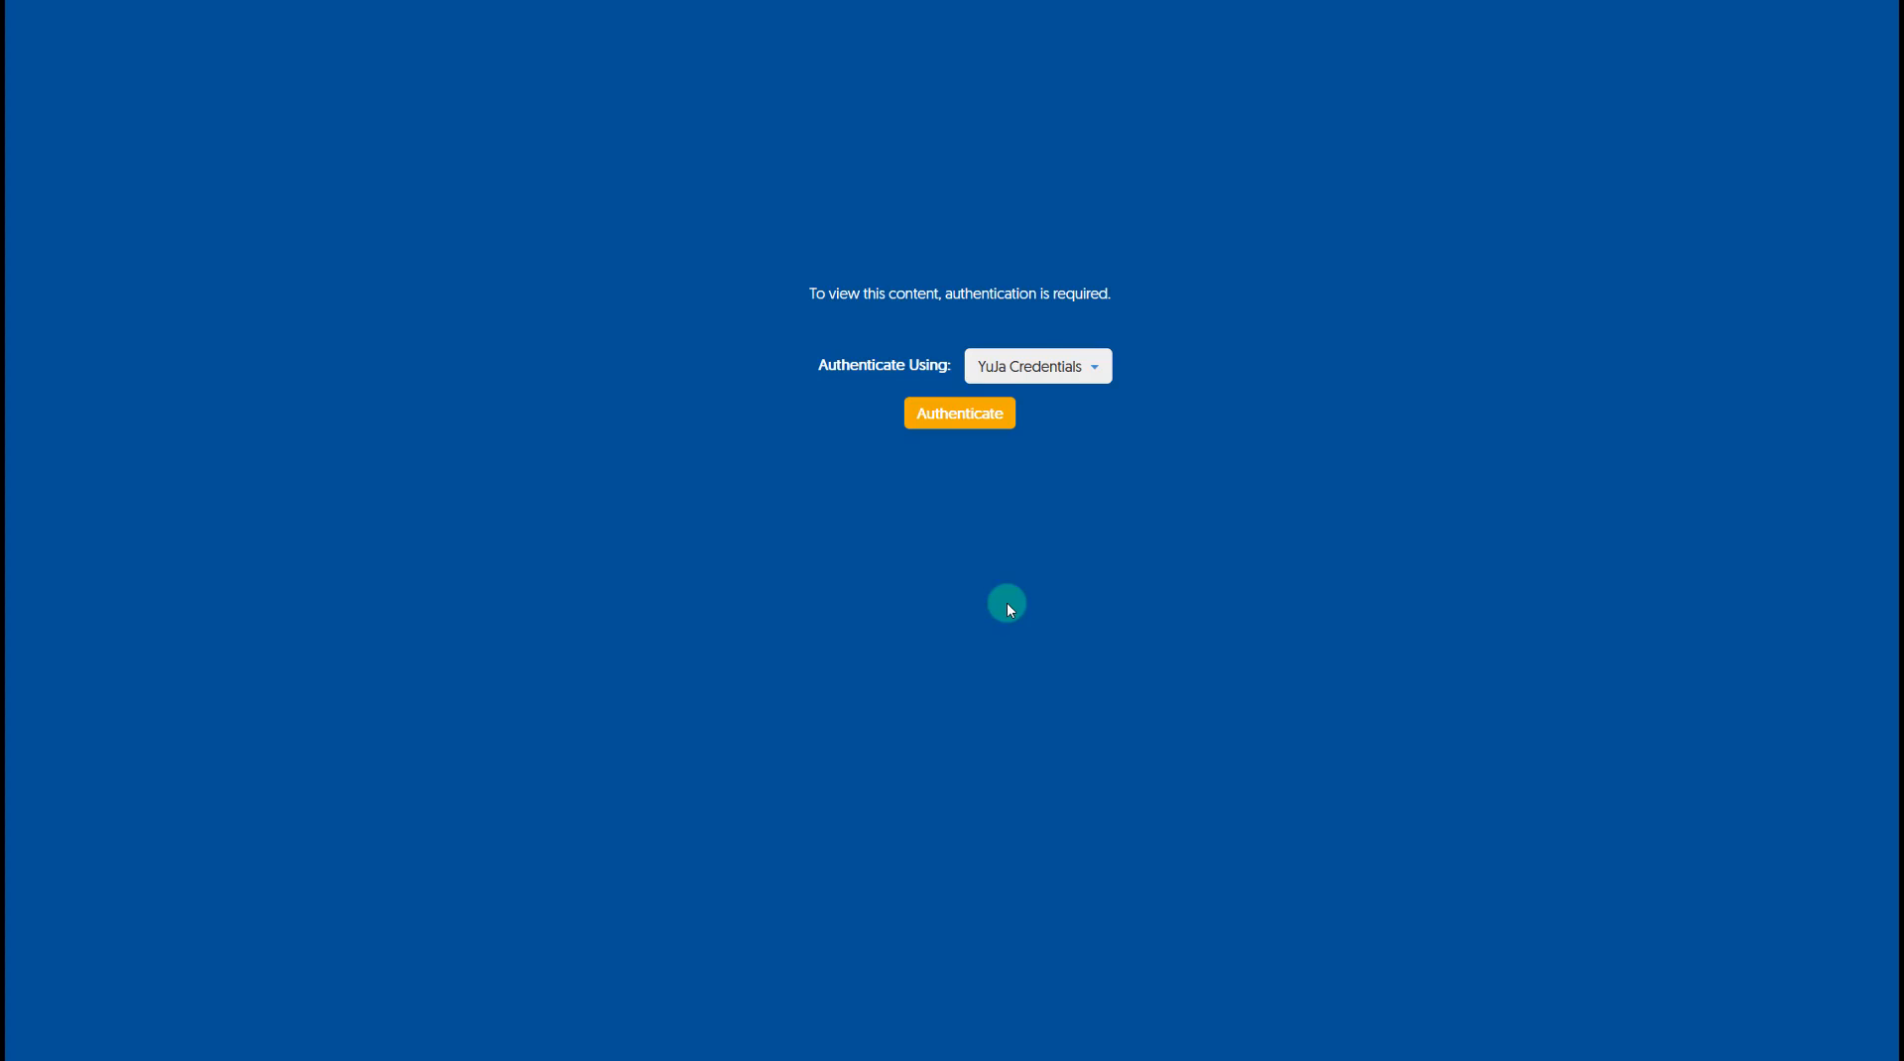
- Choose Gordon State College Single-Sign-On as the authentication method for the linked video and open its sign-in page
{"action": "left_click", "coordinate": [1028, 363]}
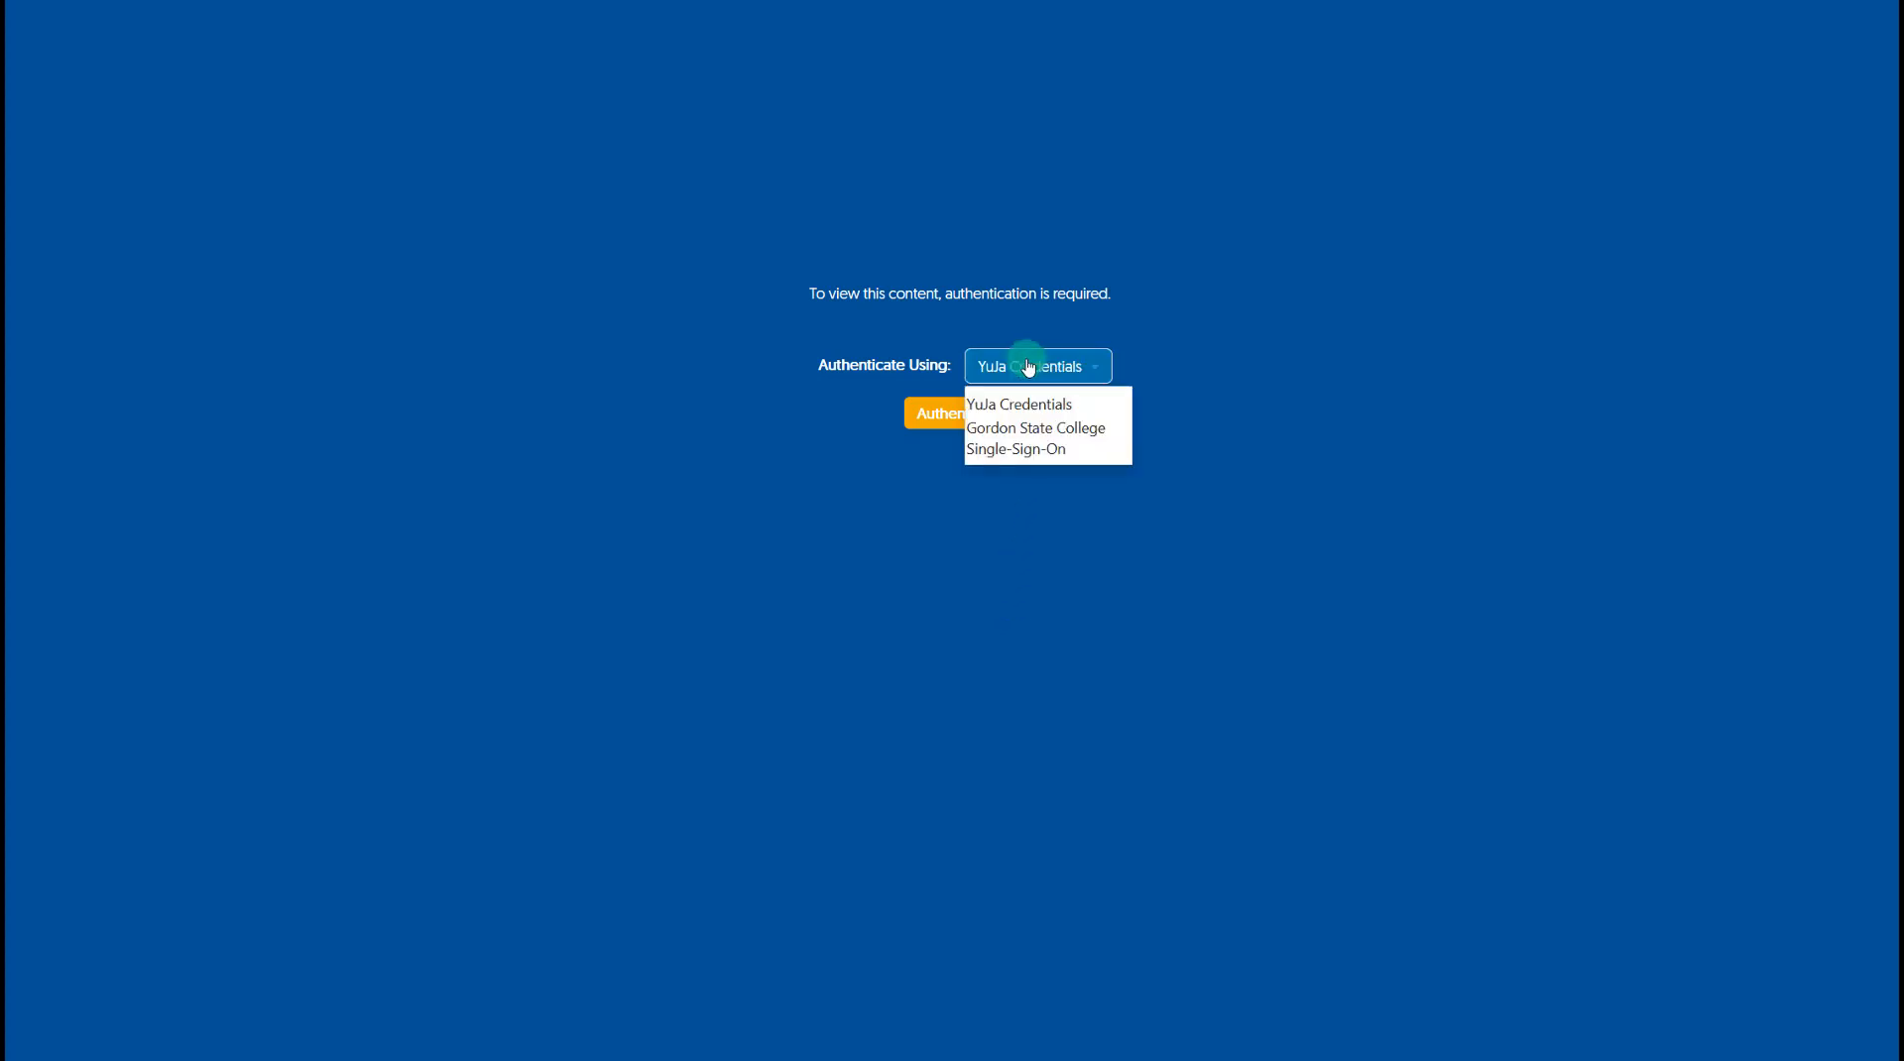
{"action": "left_click", "coordinate": [1064, 441]}
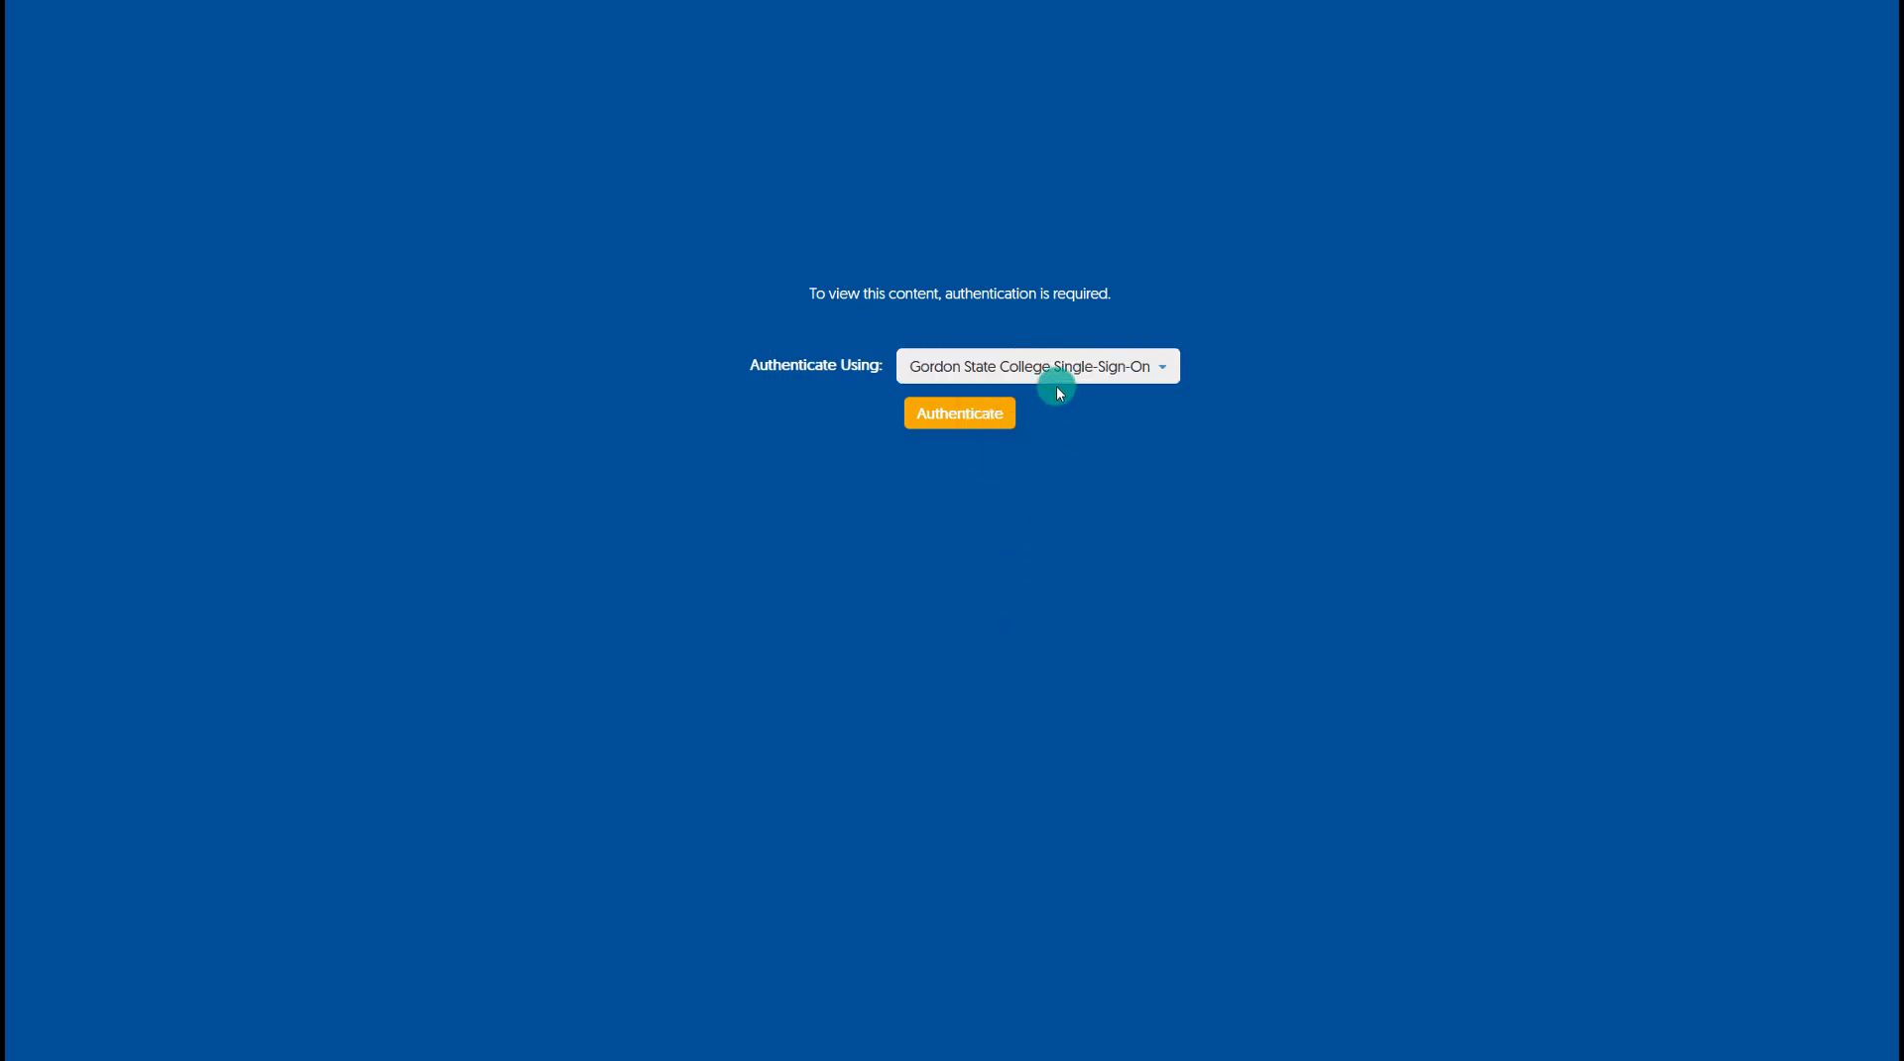
{"action": "left_click", "coordinate": [974, 424]}
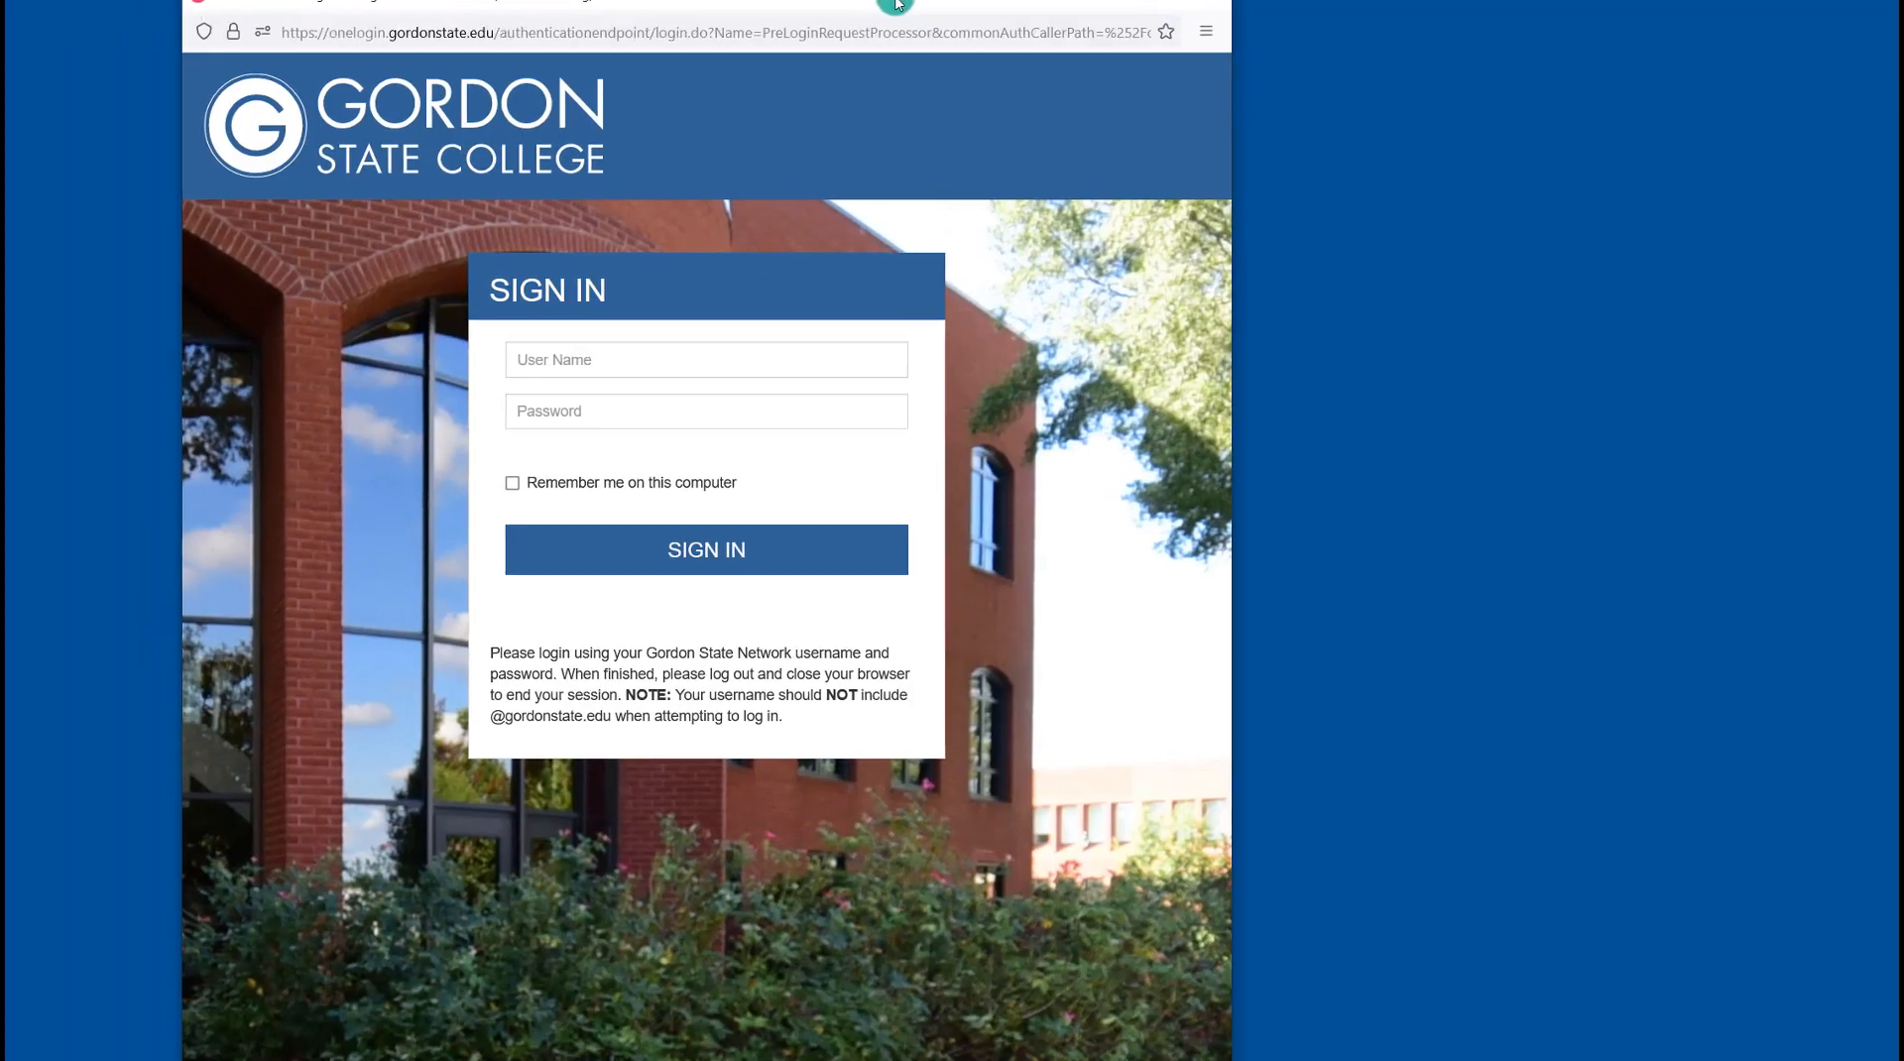